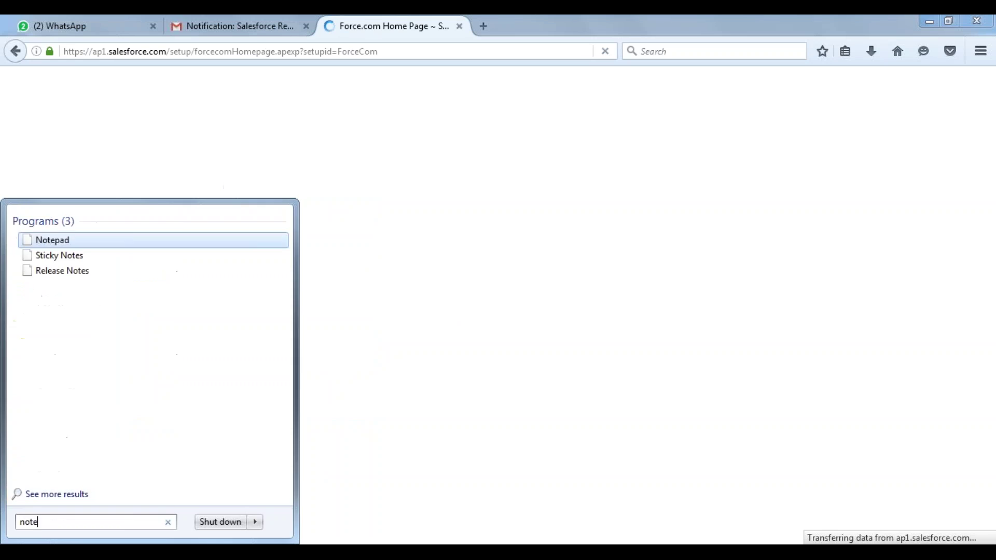
Launch Notepad and write 'Field Types:' and 'PageLayouts:' on separate lines, then return to Firefox.
key("Return")
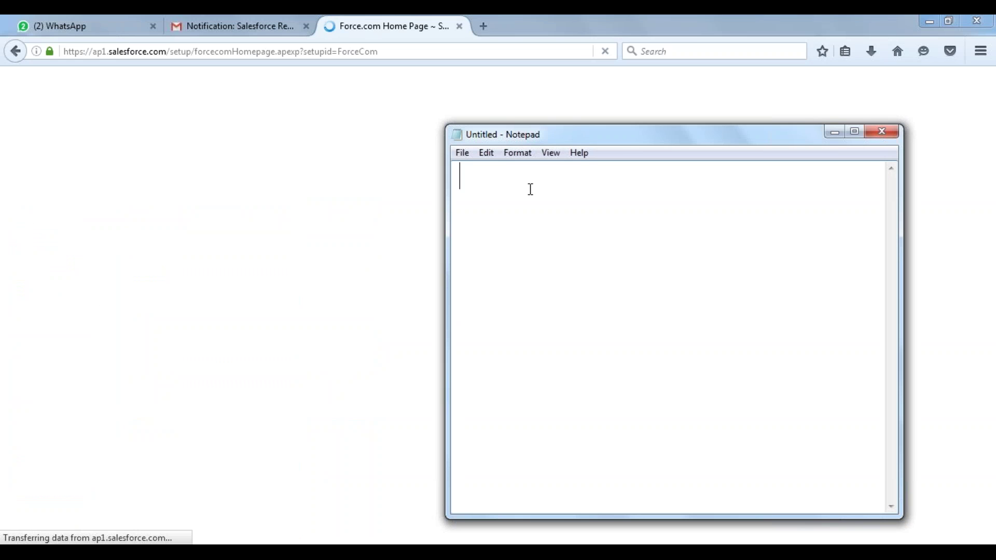
type("Field Types")
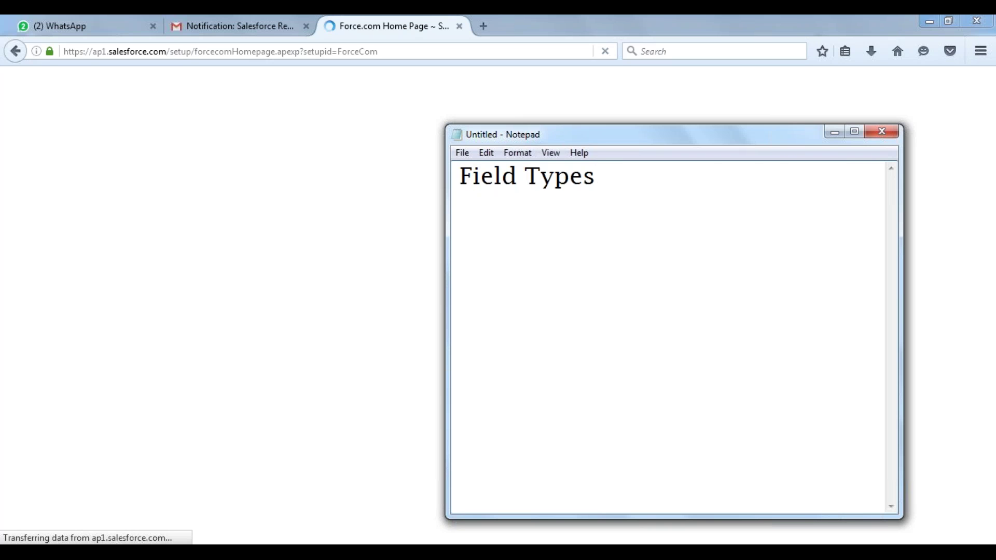
type(":")
key("Return")
type("PageLa")
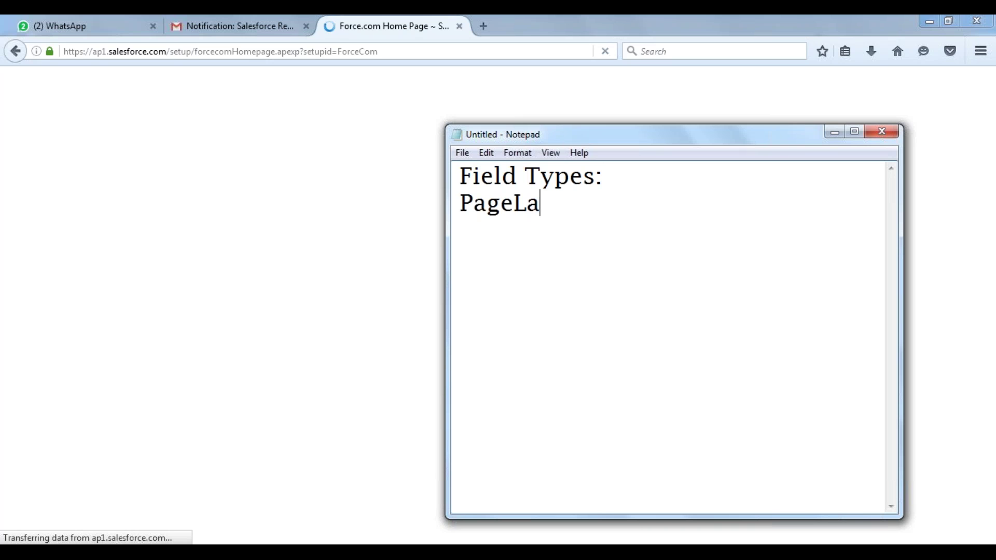
type("youts")
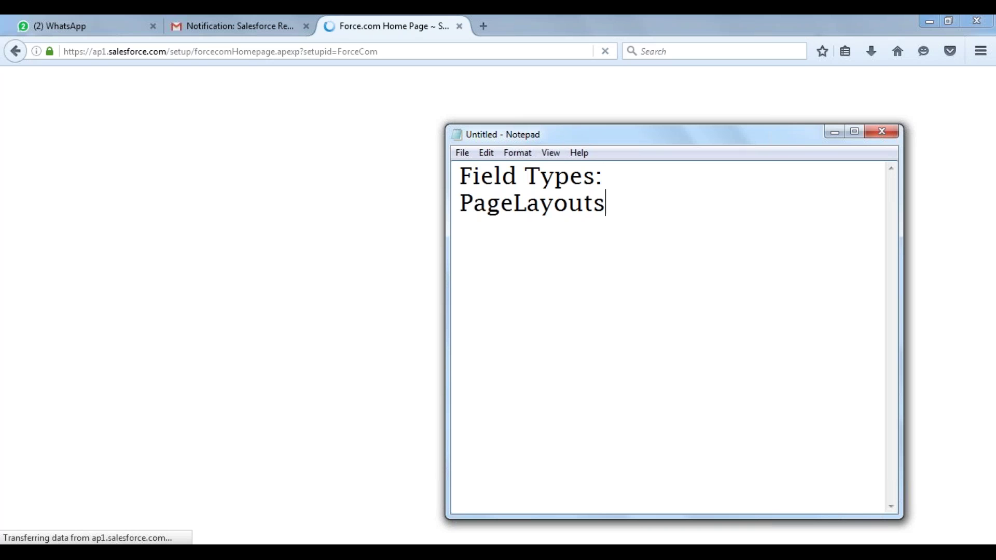
type(":")
left_click(263, 157)
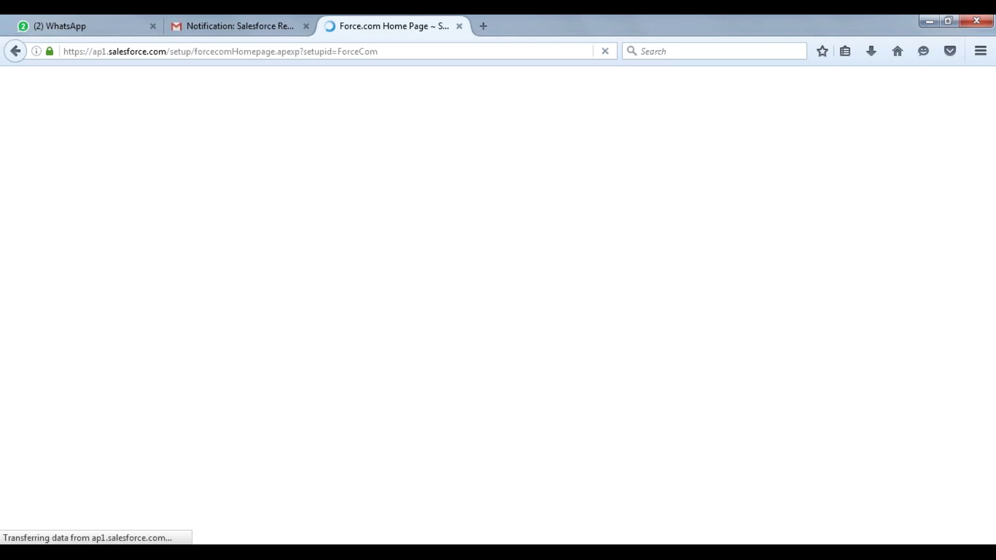
Expand Build > Create in the Setup sidebar and open the Custom Objects list.
key("alt+Tab")
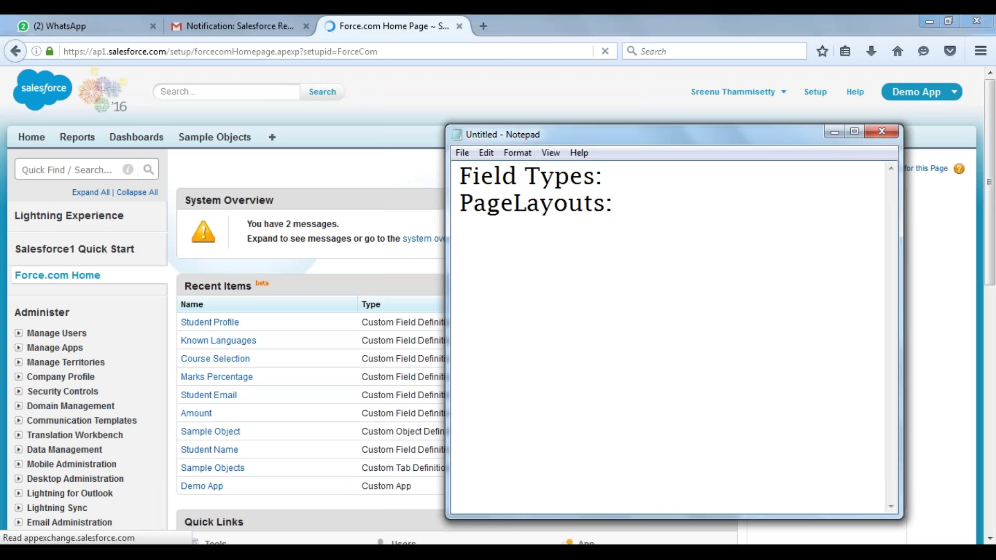
key("alt+Tab")
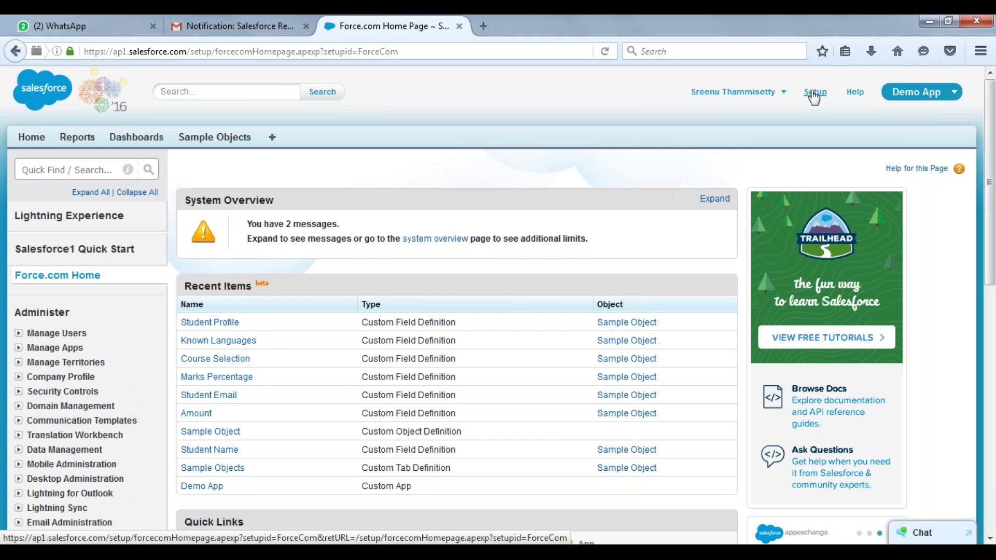
scroll(570, 157, "down", 6)
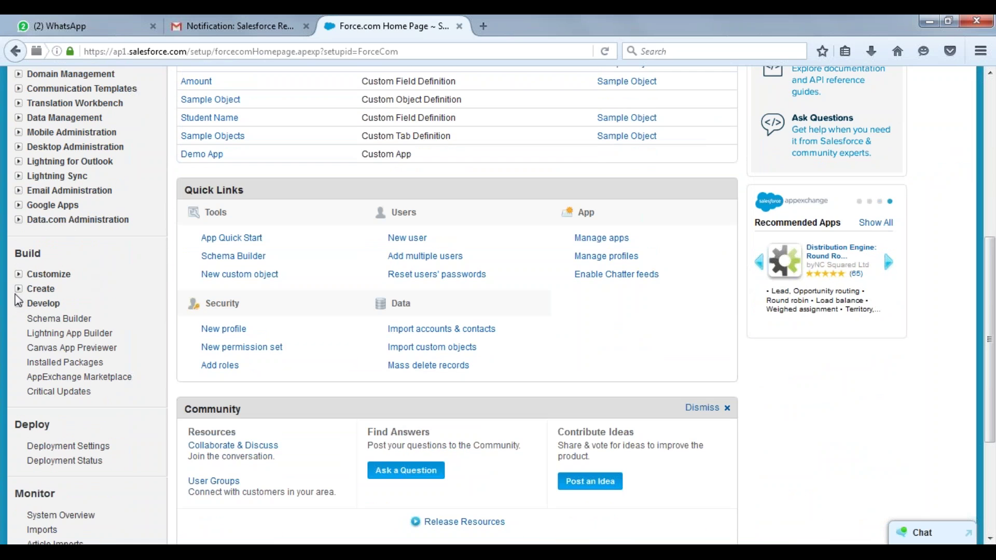
left_click(19, 289)
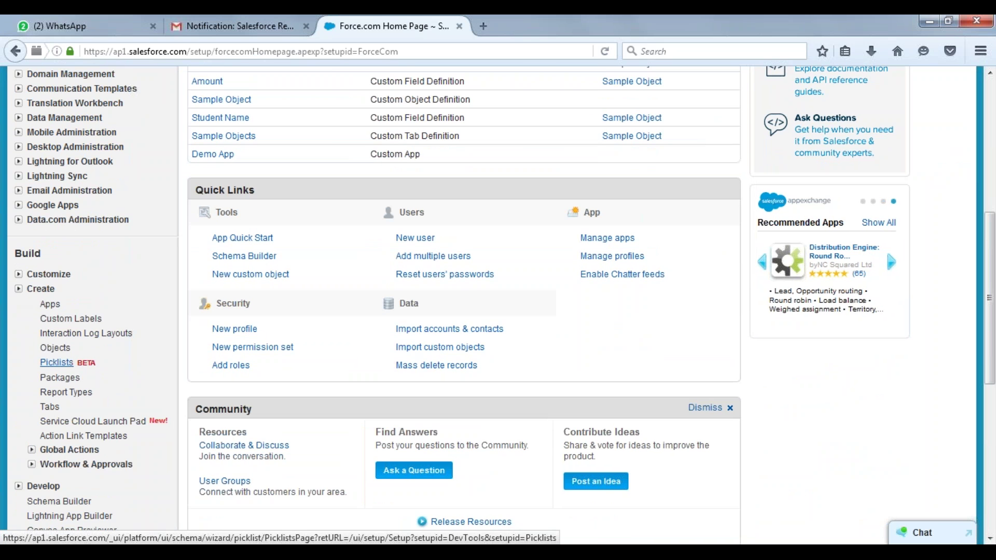
left_click(63, 349)
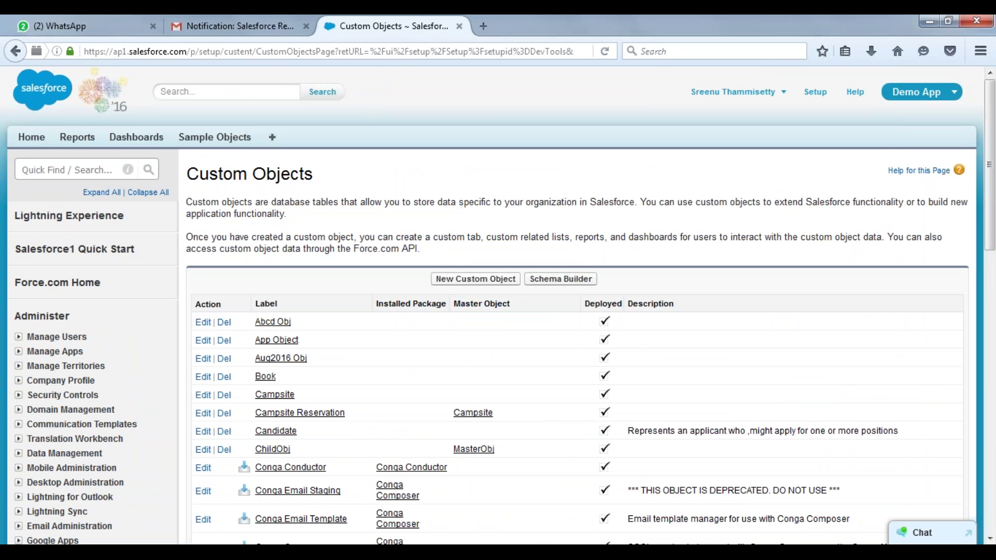
Scroll the Custom Objects list and open Sample Object's definition page.
scroll(499, 305, "down", 5)
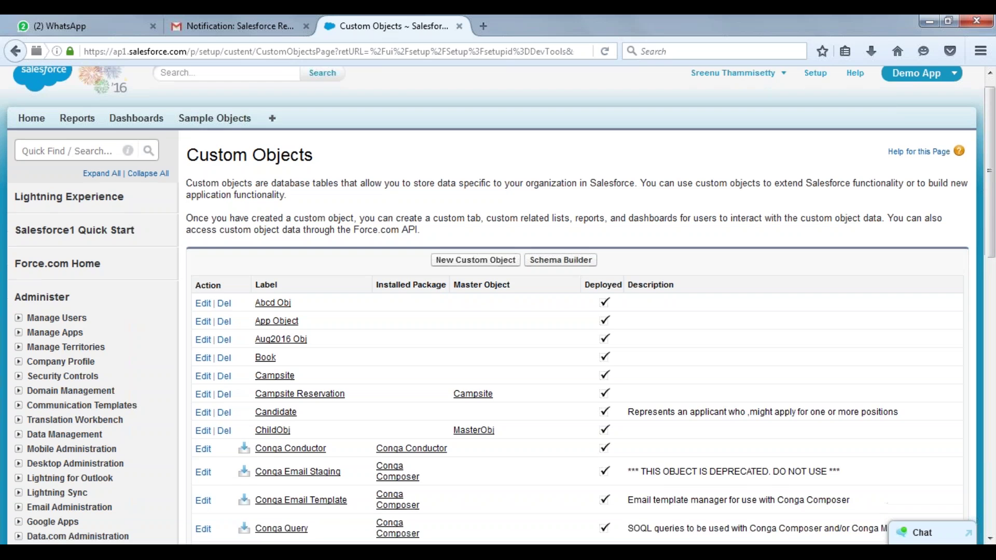
scroll(498, 275, "down", 12)
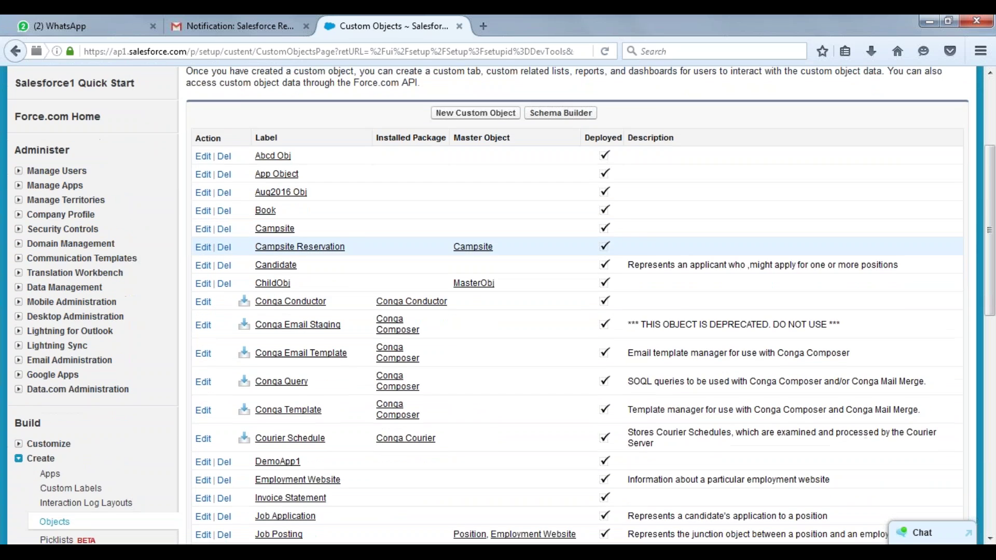
scroll(498, 260, "down", 6)
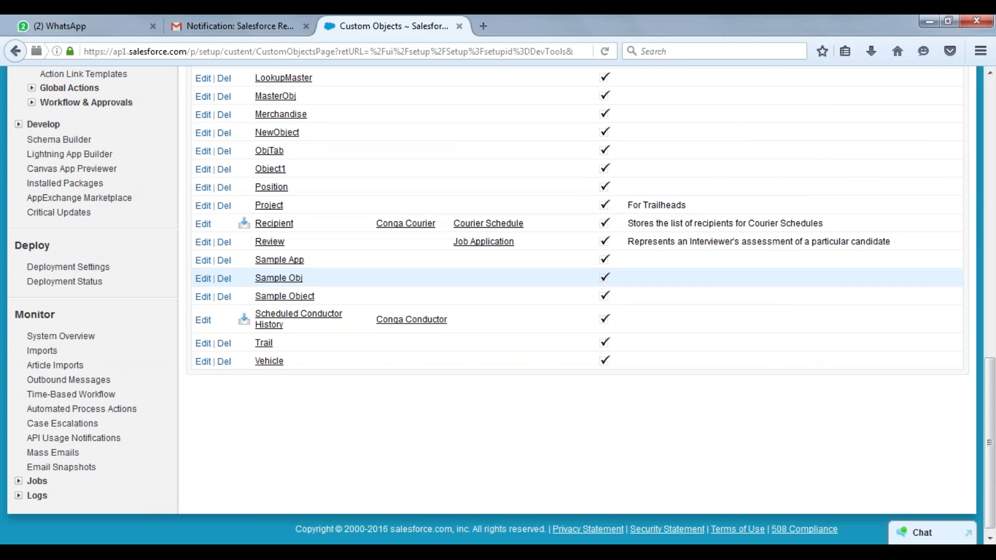
left_click(283, 298)
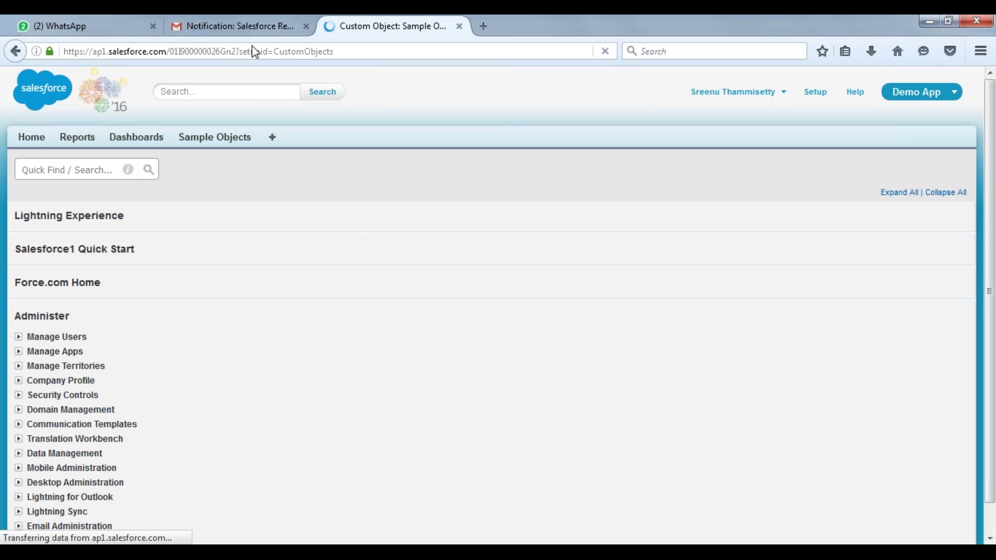
Close the WhatsApp and Gmail tabs and scroll down Sample Object's page.
left_click(153, 26)
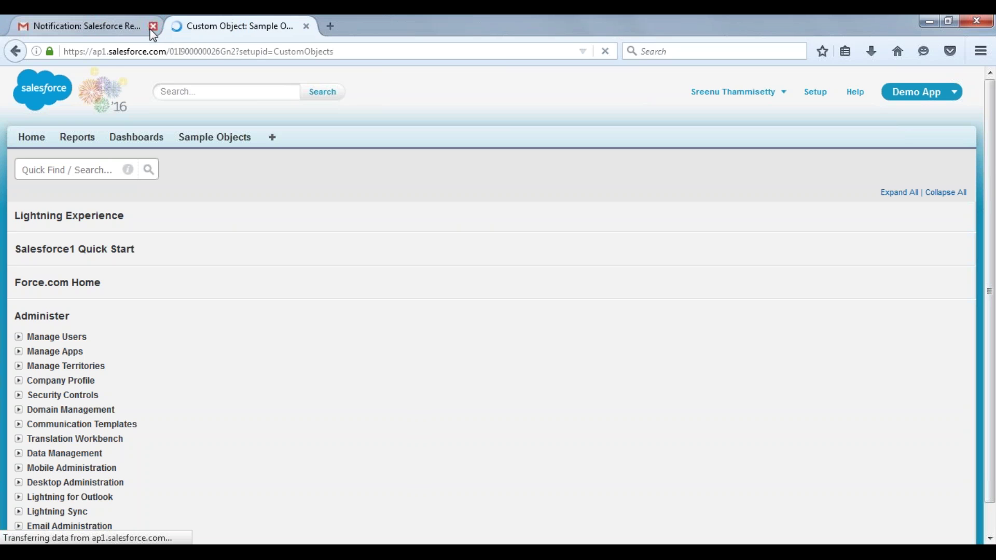
left_click(152, 27)
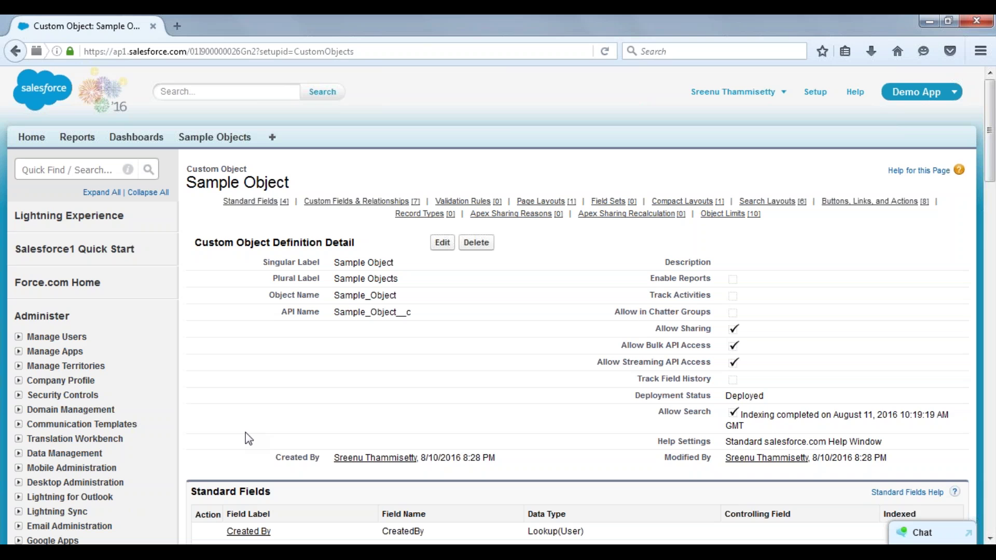
scroll(248, 439, "down", 5)
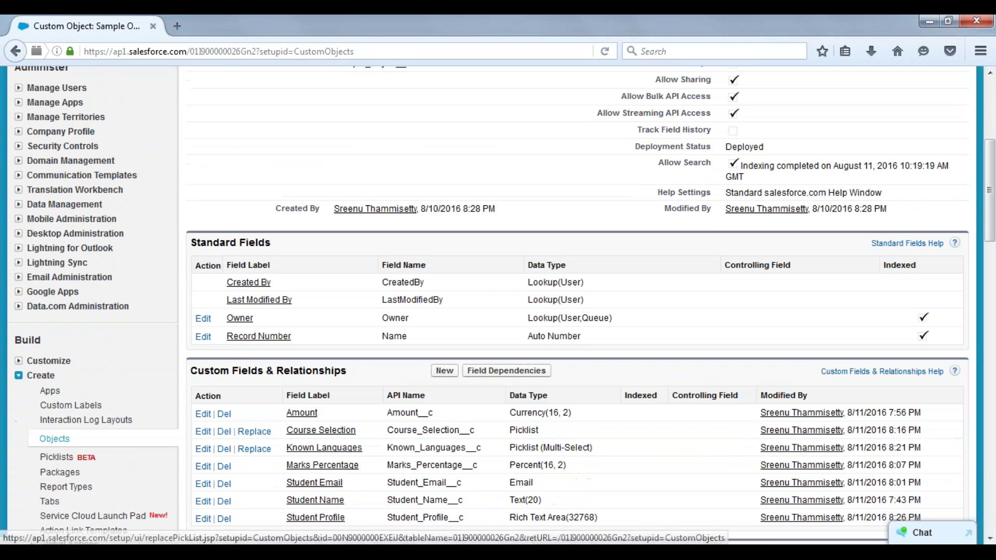
Start a new Sample Object custom field with the Formula data type, then bring Notepad forward.
left_click(445, 371)
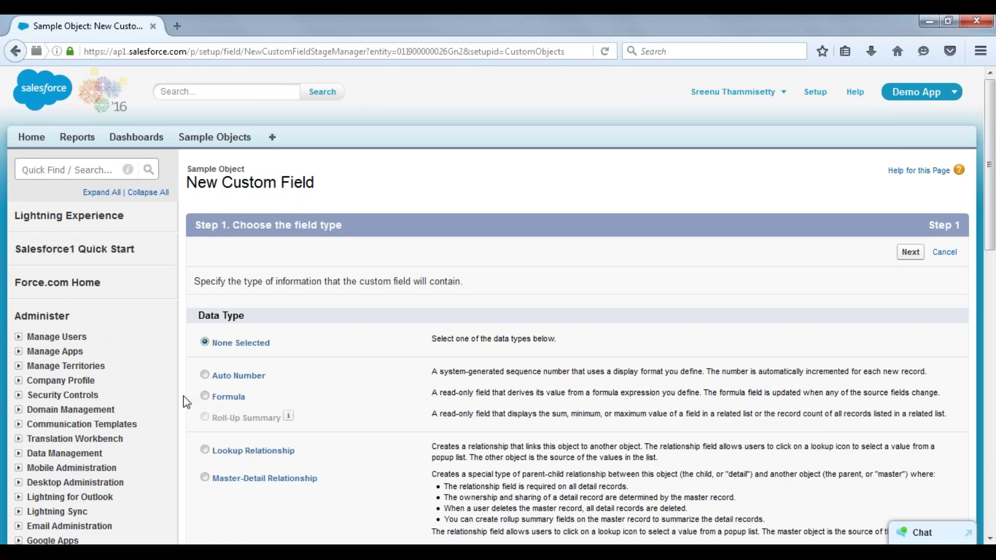
scroll(186, 403, "down", 5)
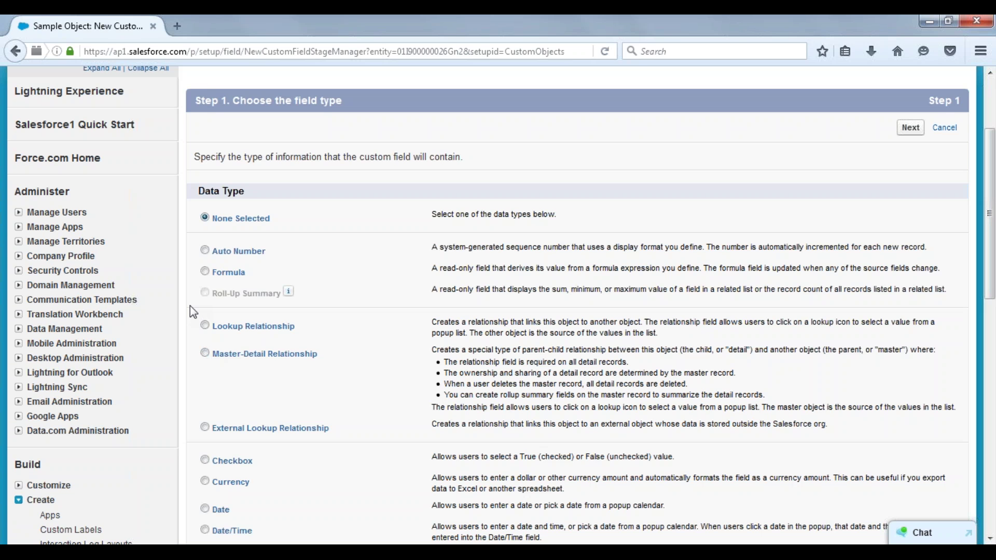
left_click(205, 271)
left_click(298, 552)
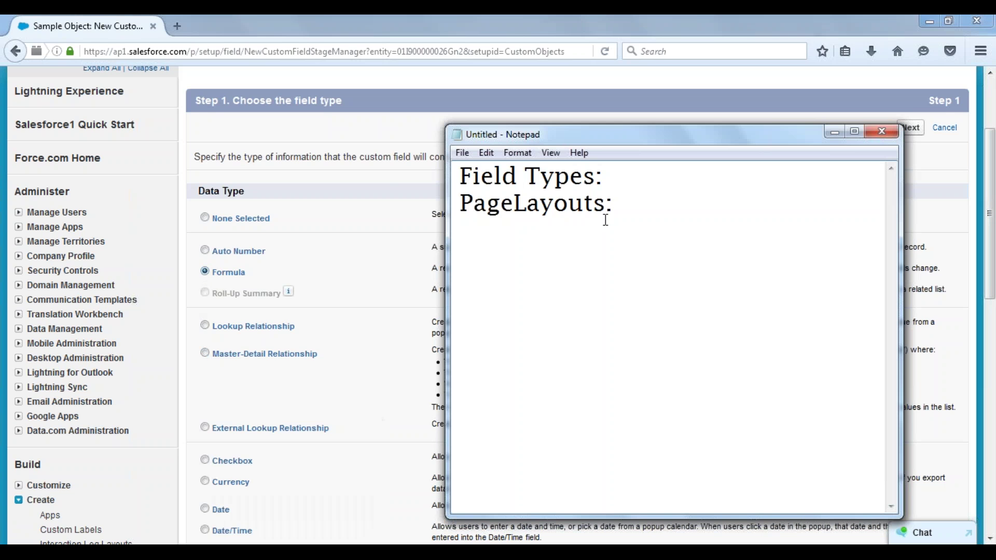
In maximized Notepad, add the line 'Formula Field: it gives the result based on some other field inputs.'.
double_click(692, 138)
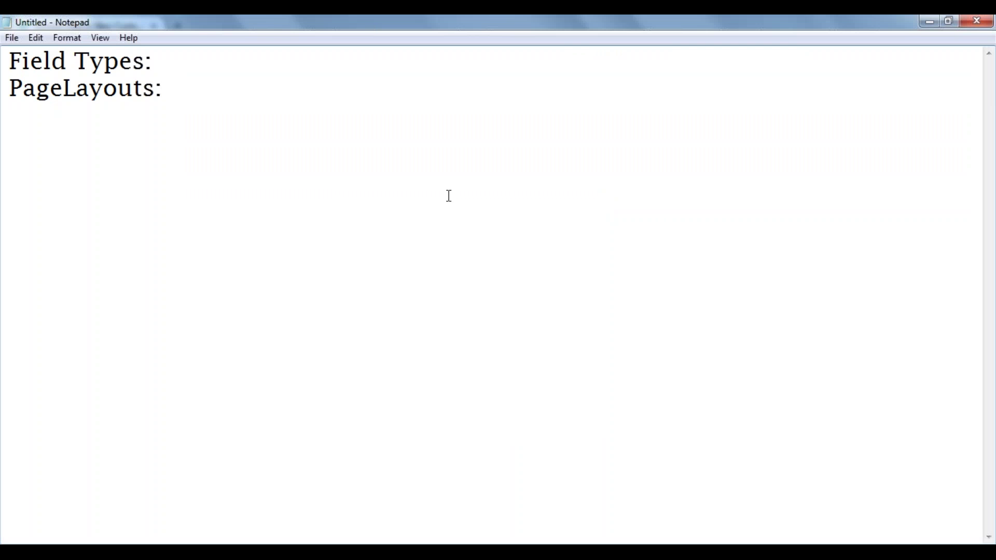
key("Return")
key("Return")
type("Formula")
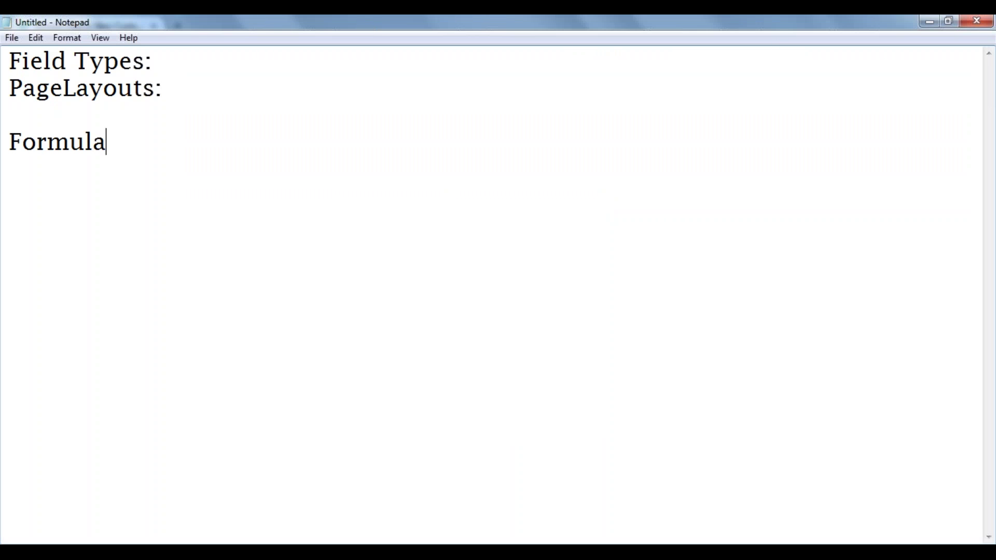
type(" Field: ")
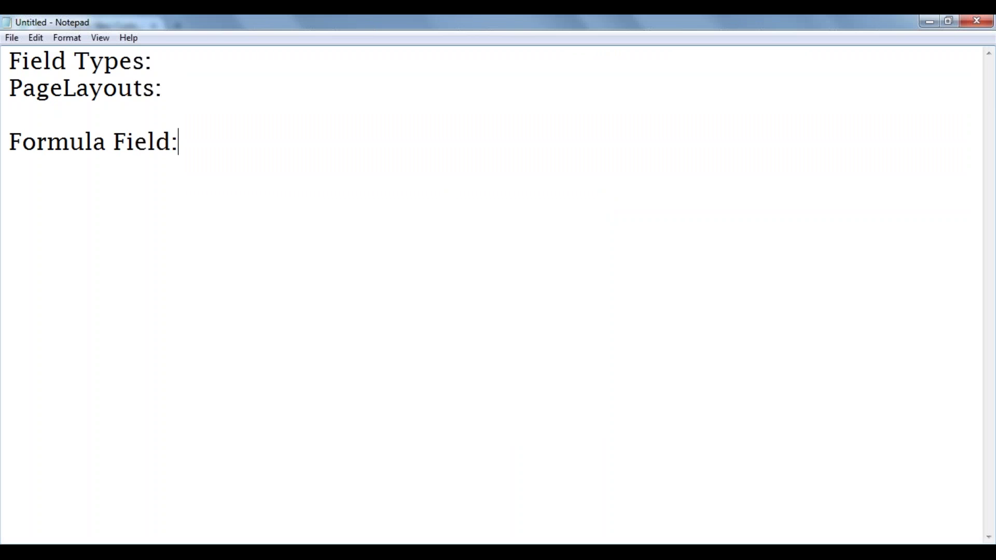
type("i")
type("t gives te")
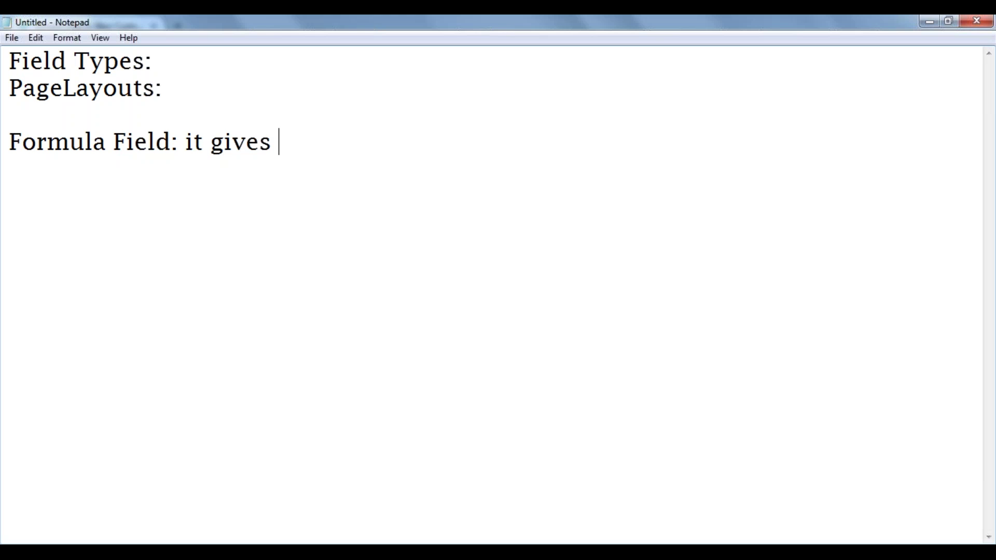
key("BackSpace")
type("he rexsul")
key("BackSpace")
key("BackSpace")
key("BackSpace")
key("BackSpace")
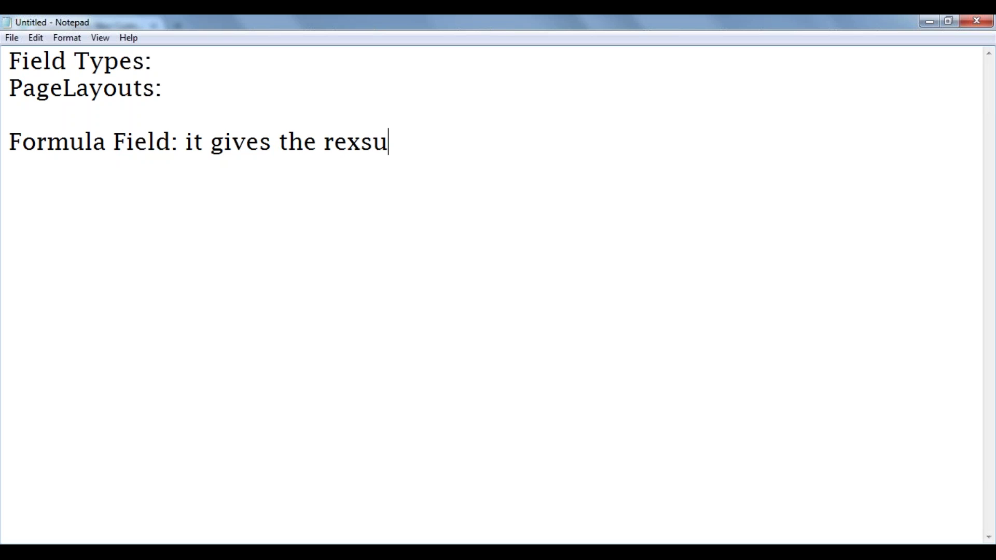
type("sult ")
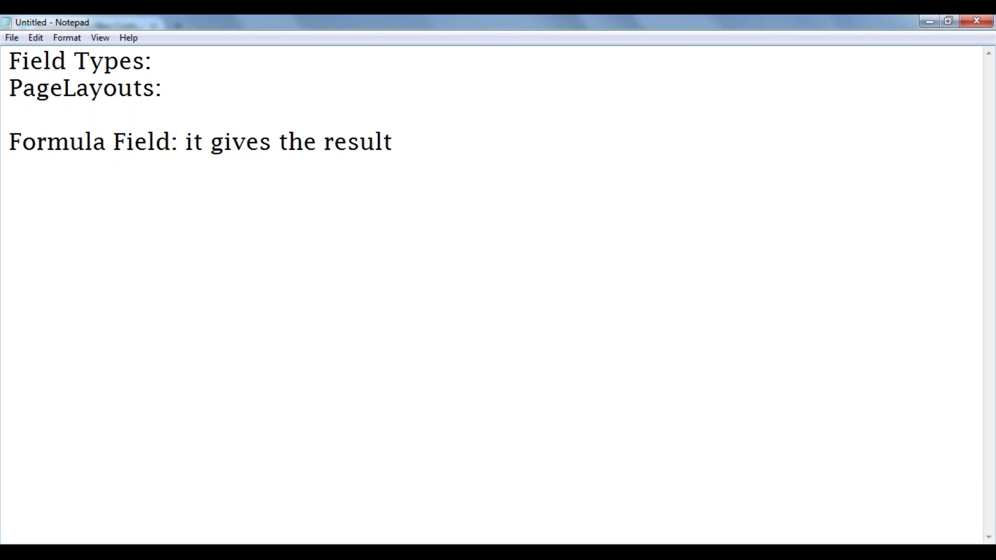
type("based obn")
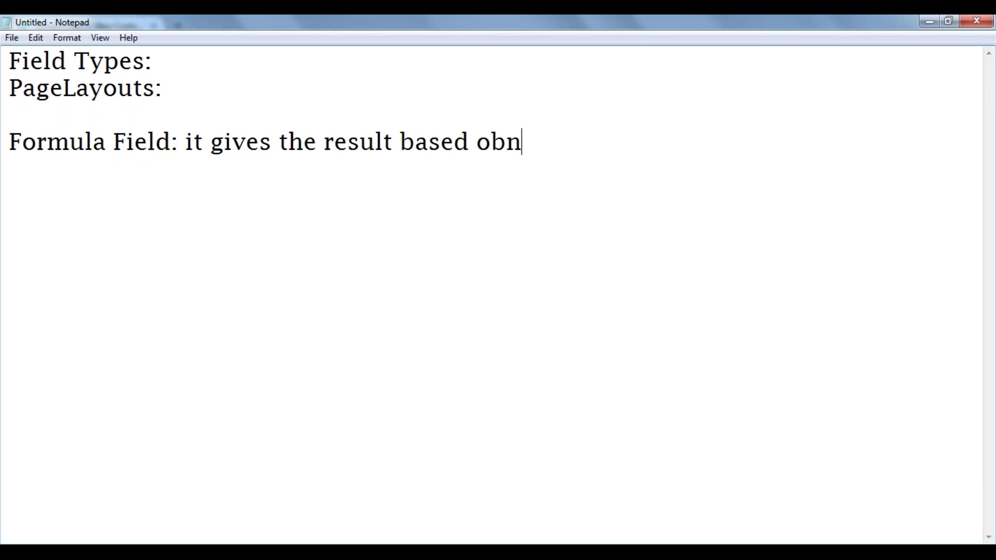
key("BackSpace")
key("BackSpace")
type("n someo")
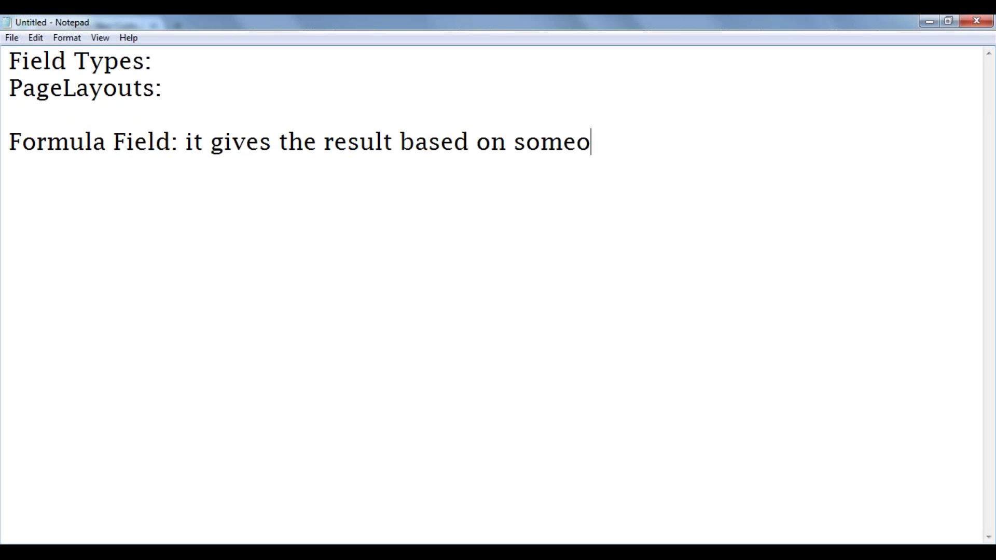
key("BackSpace")
type("other ")
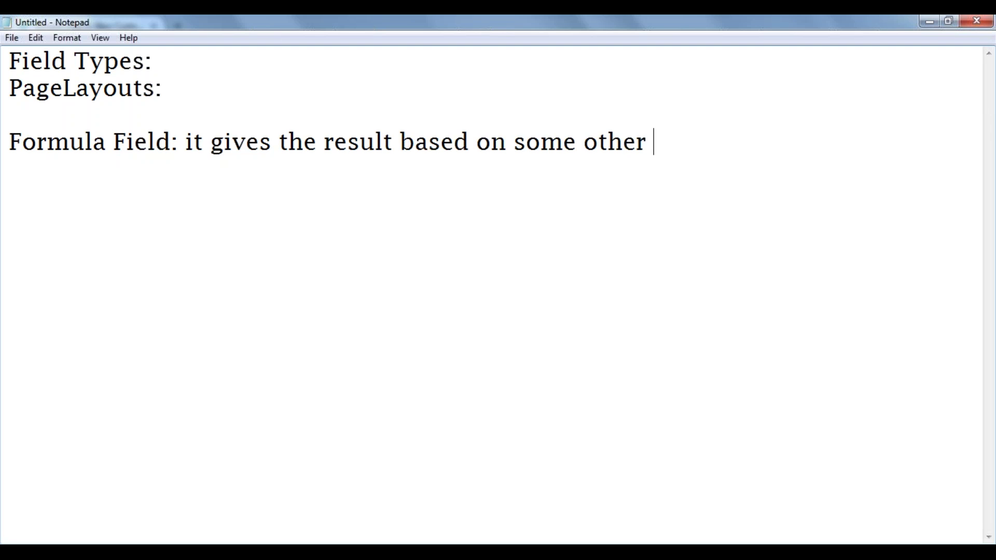
type("field")
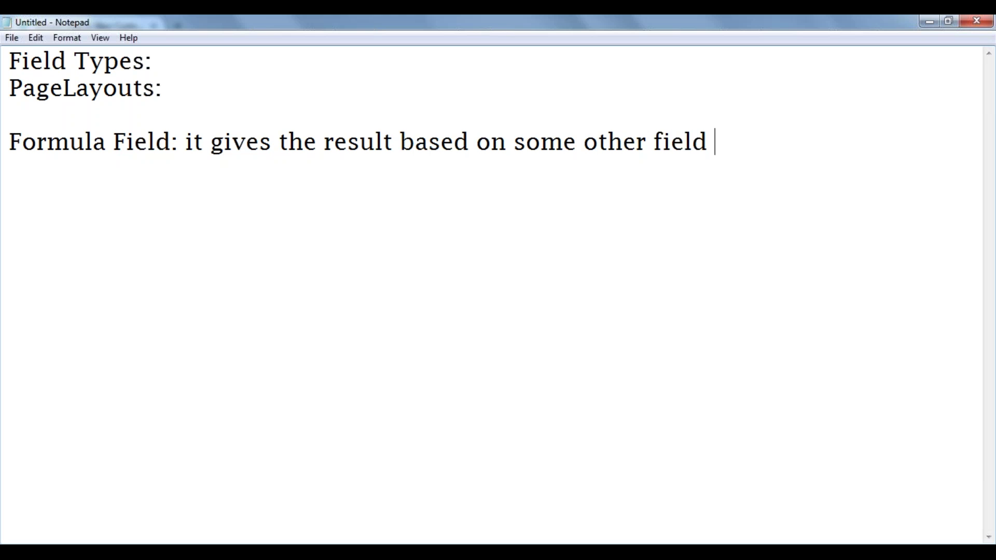
type(" inputs")
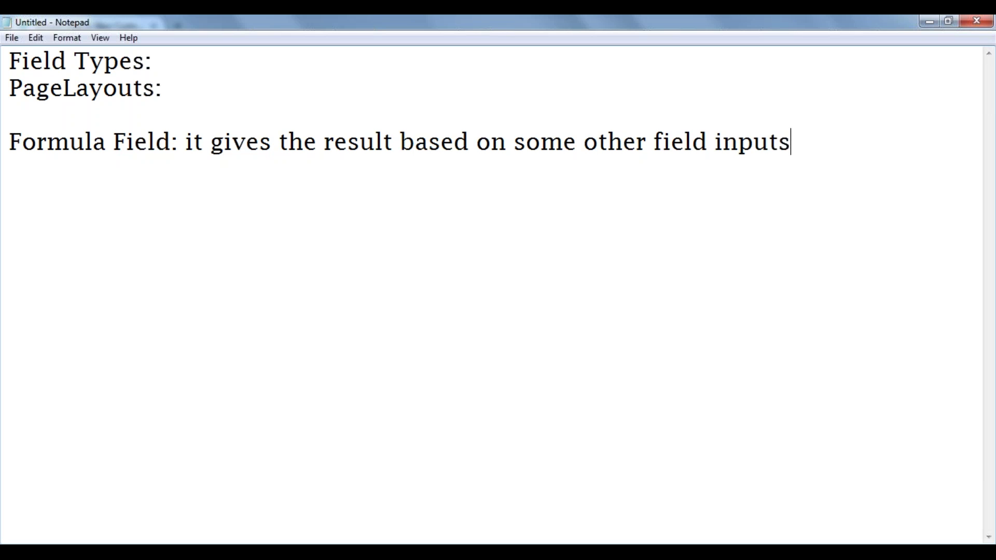
type(".")
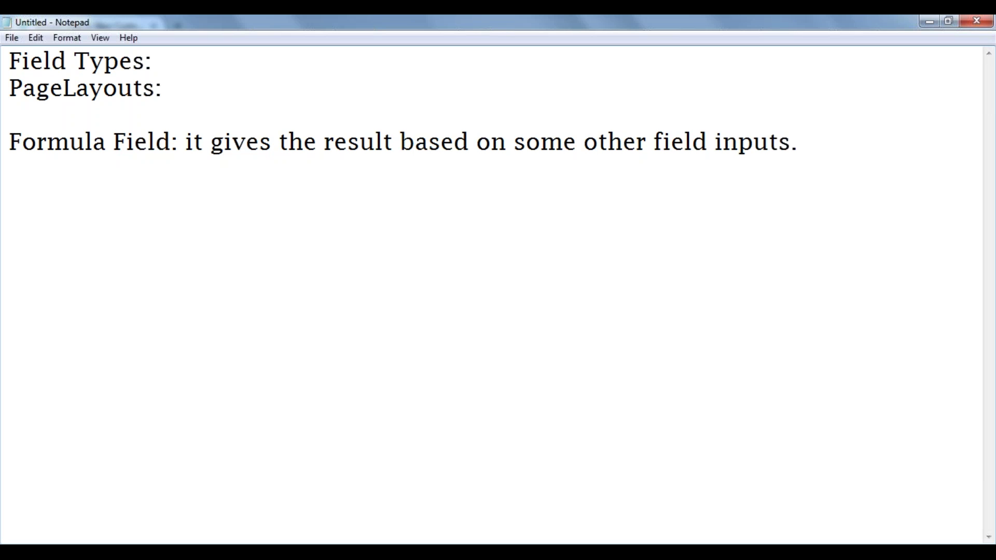
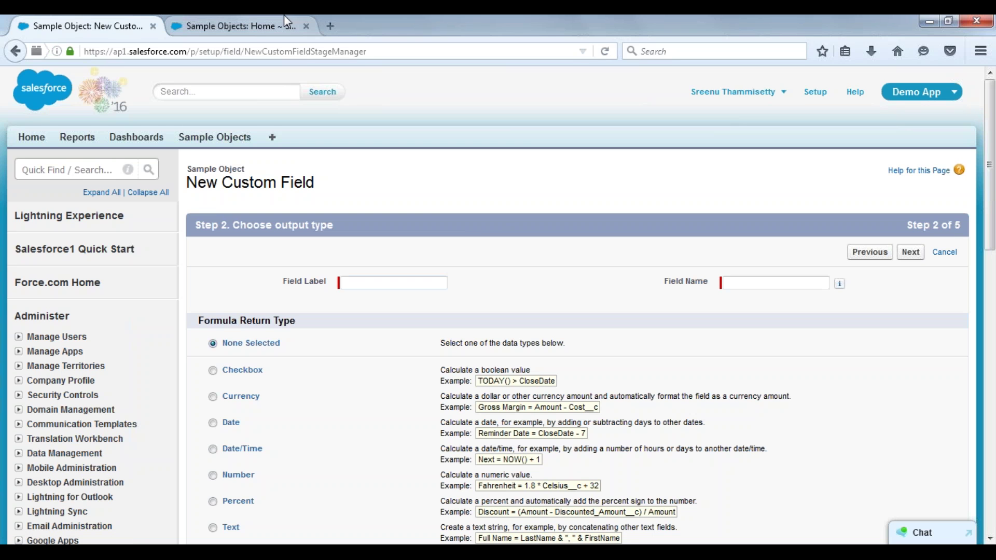
Switch to the Sample Objects home page listing records REC-0000 to REC-0008.
left_click(259, 24)
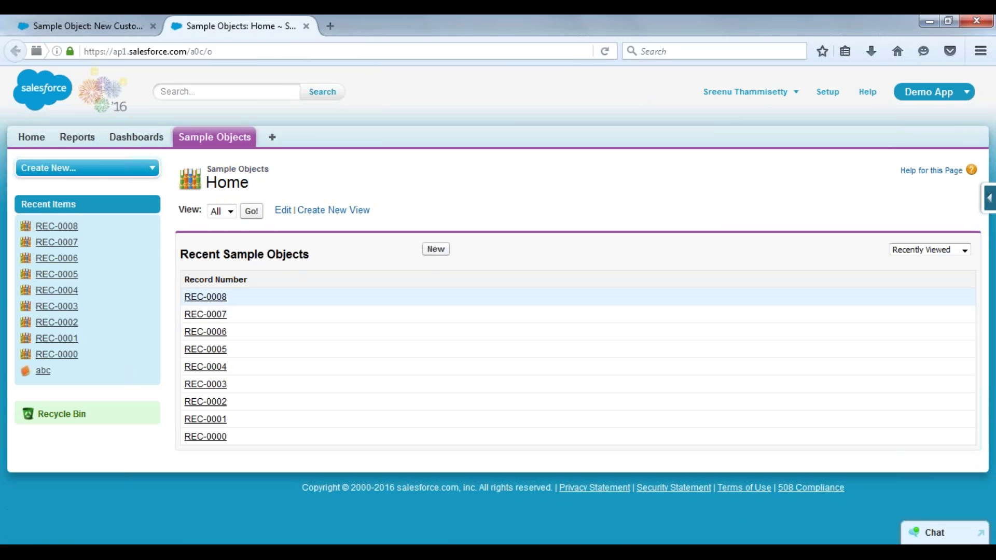
Open record REC-0008 to review its Marks Percentage field, then return to the formula wizard's Step 2.
left_click(205, 297)
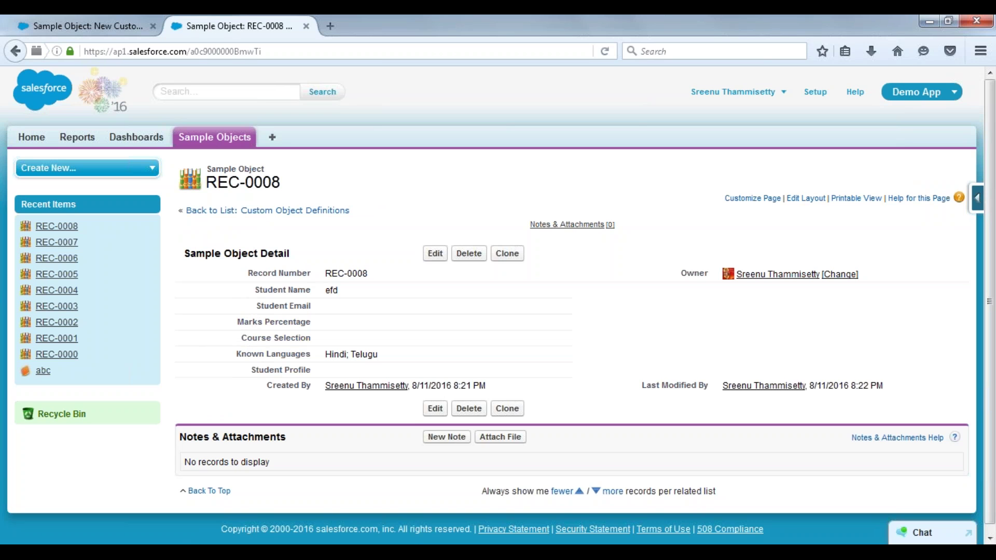
left_click_drag(238, 322, 312, 318)
left_click(261, 325)
left_click(125, 26)
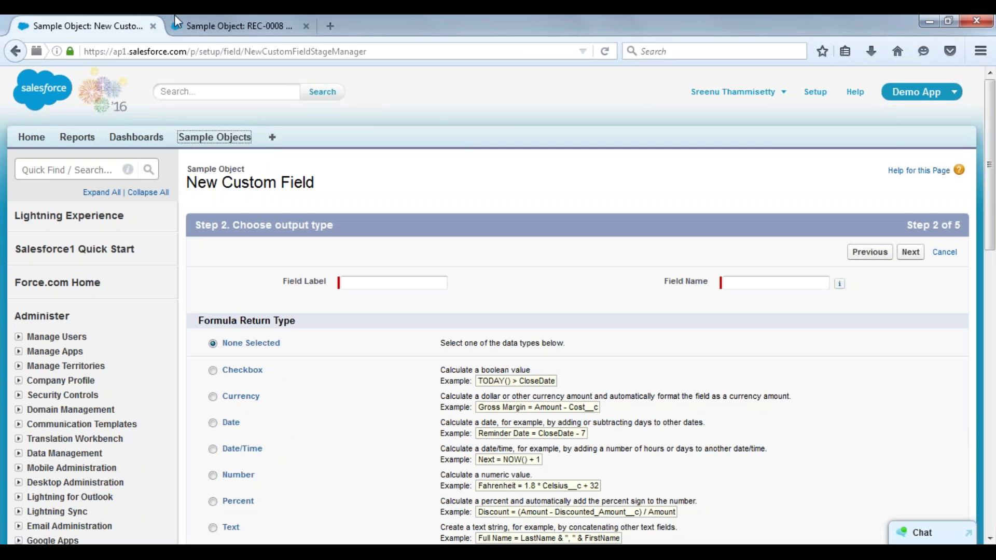
Go back from the formula output step and continue with Currency as the field's data type.
left_click(422, 143)
left_click(870, 254)
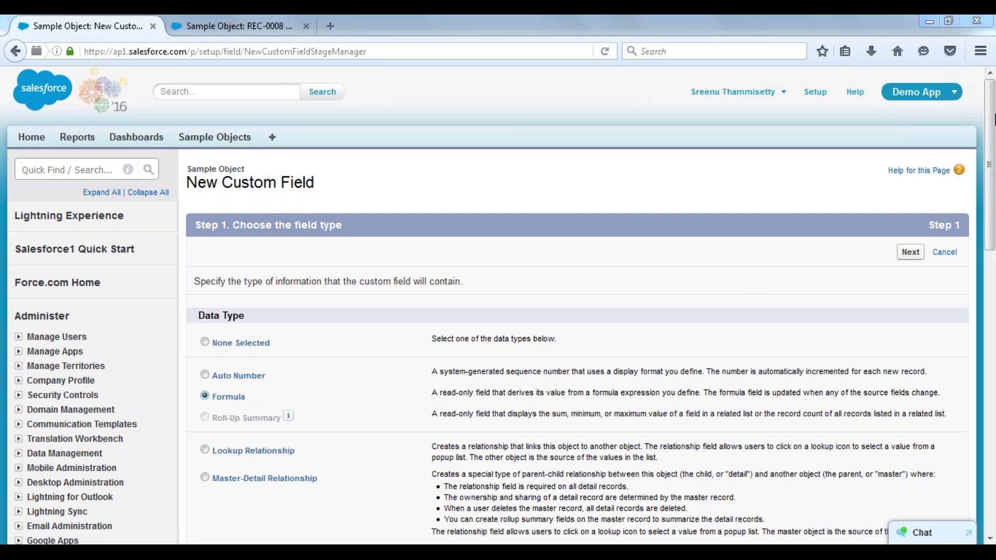
left_click(893, 327)
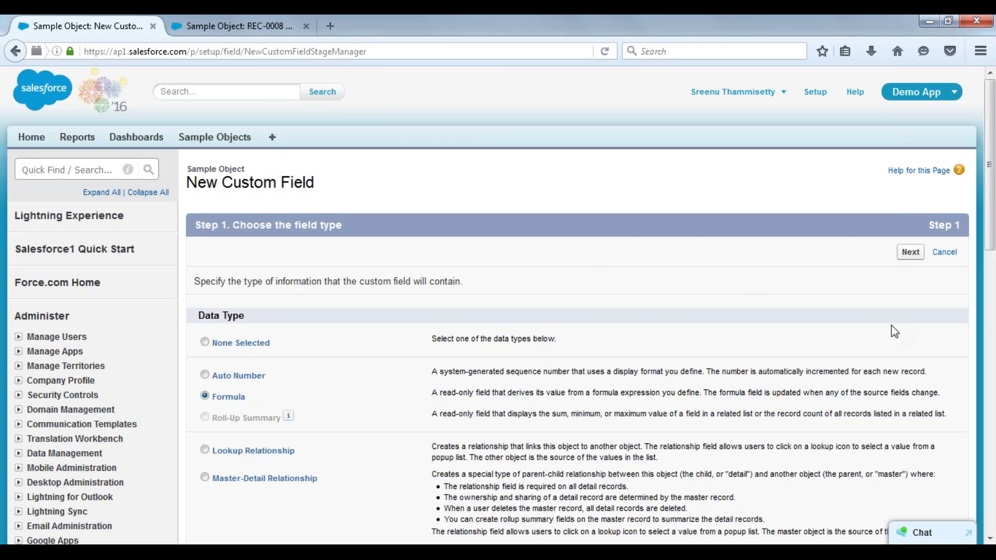
scroll(893, 327, "down", 1)
scroll(891, 325, "down", 5)
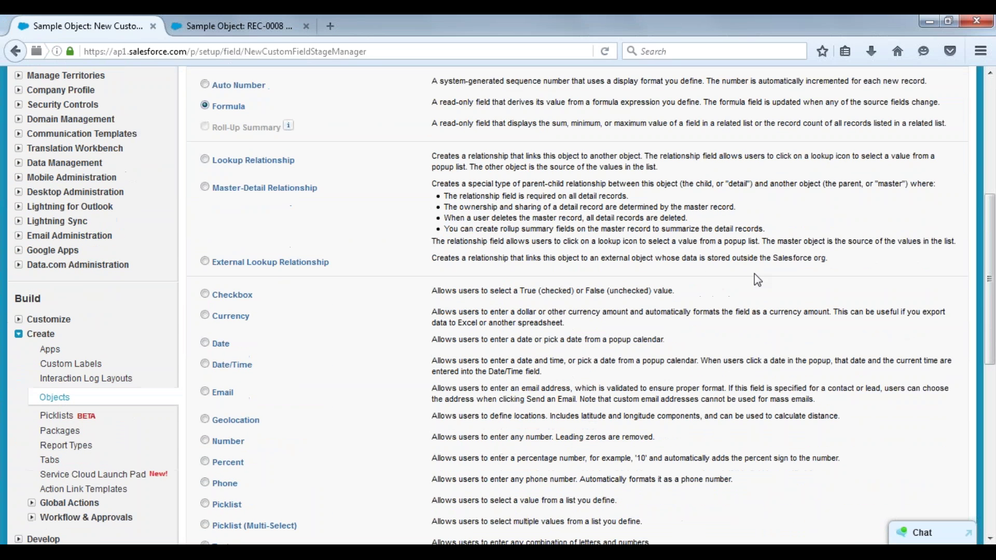
scroll(754, 273, "down", 2)
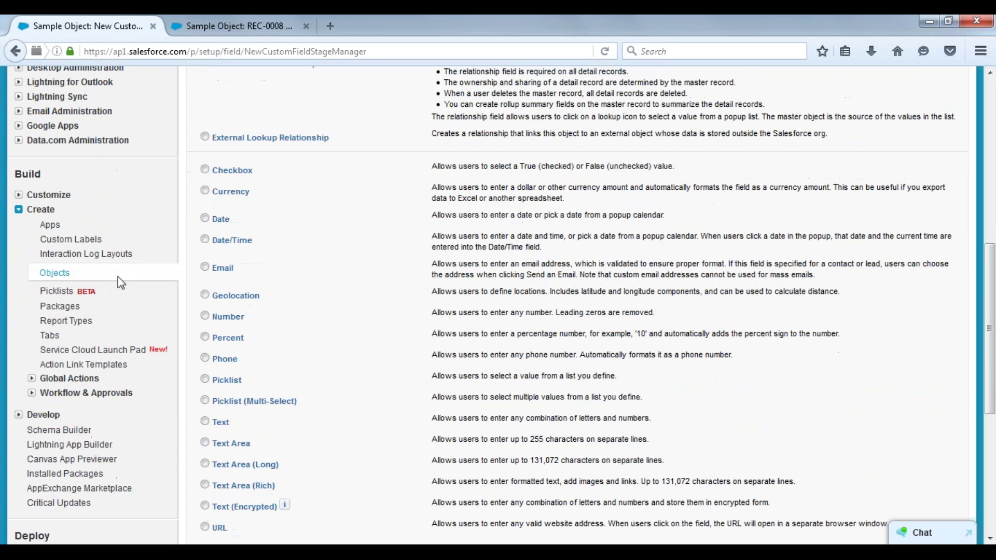
left_click(205, 316)
left_click(206, 191)
scroll(992, 370, "down", 5)
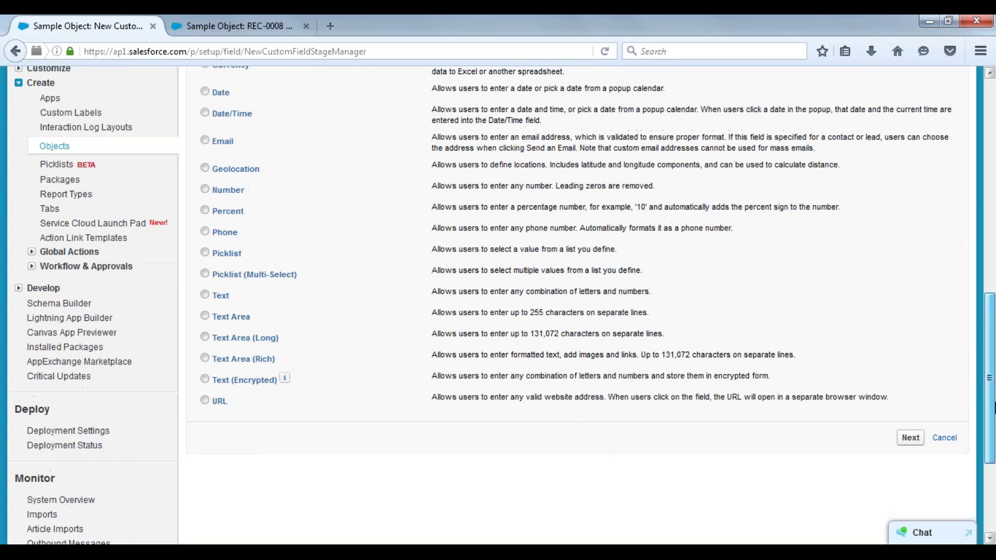
left_click(911, 363)
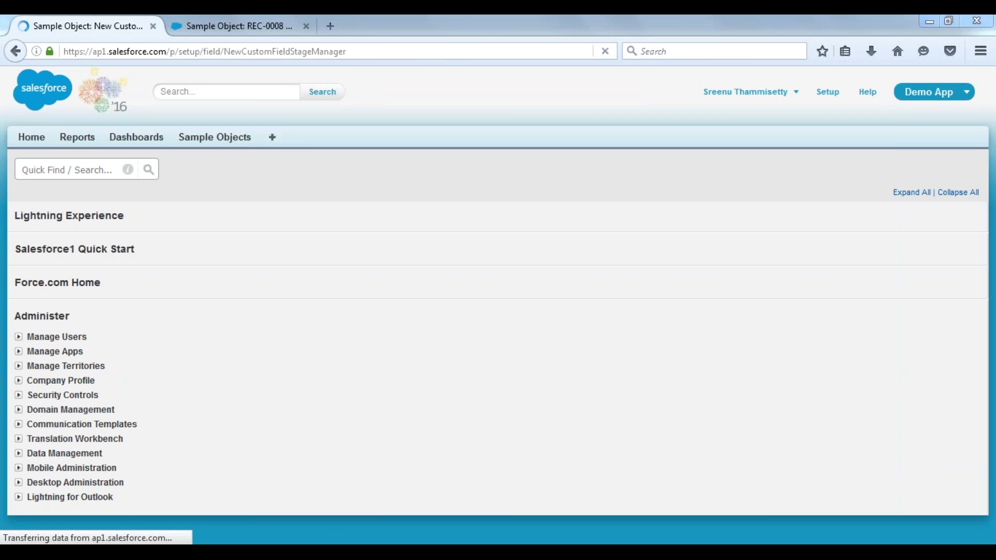
Add the note '--Read-Only field' under the Formula Field line in Notepad.
key("alt+Tab")
key("Return")
key("Return")
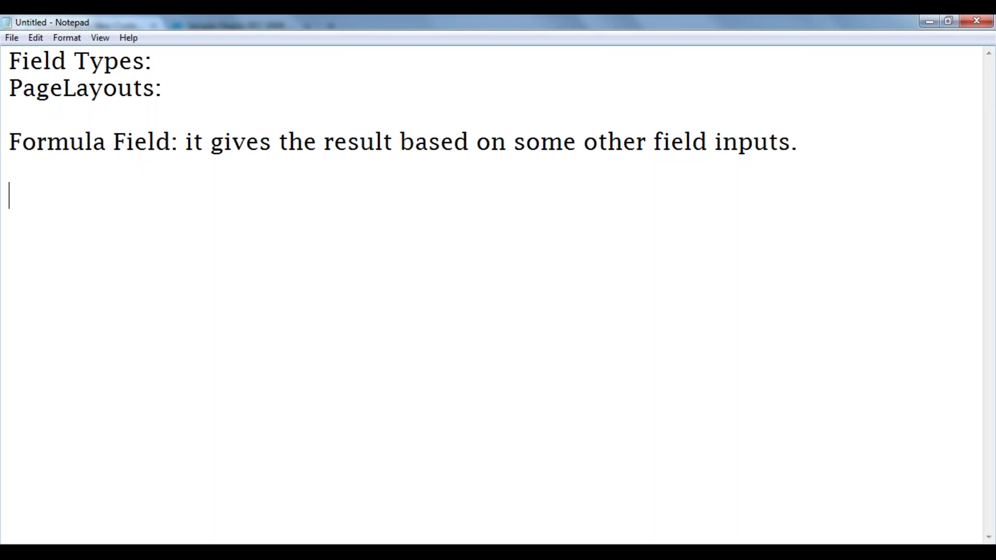
type("Read")
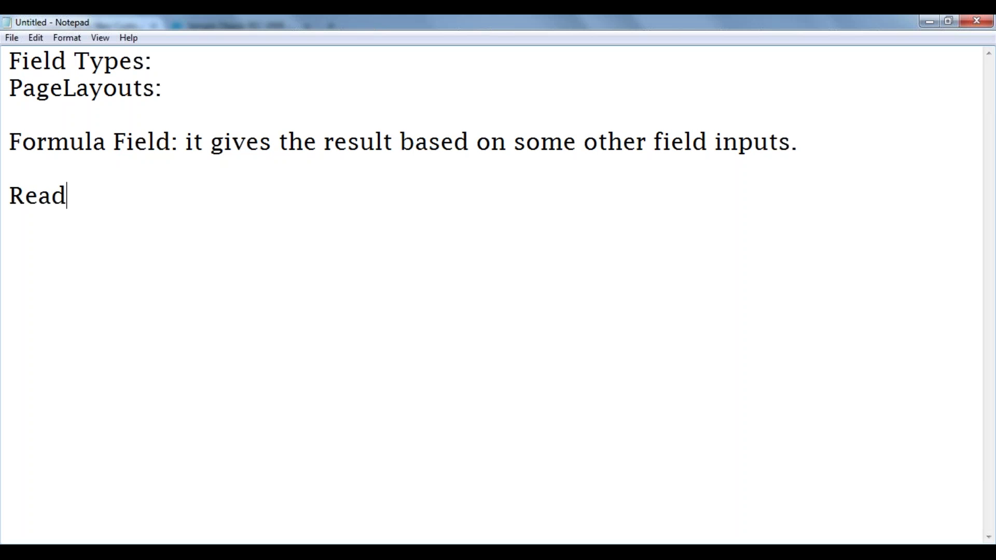
type("-Only")
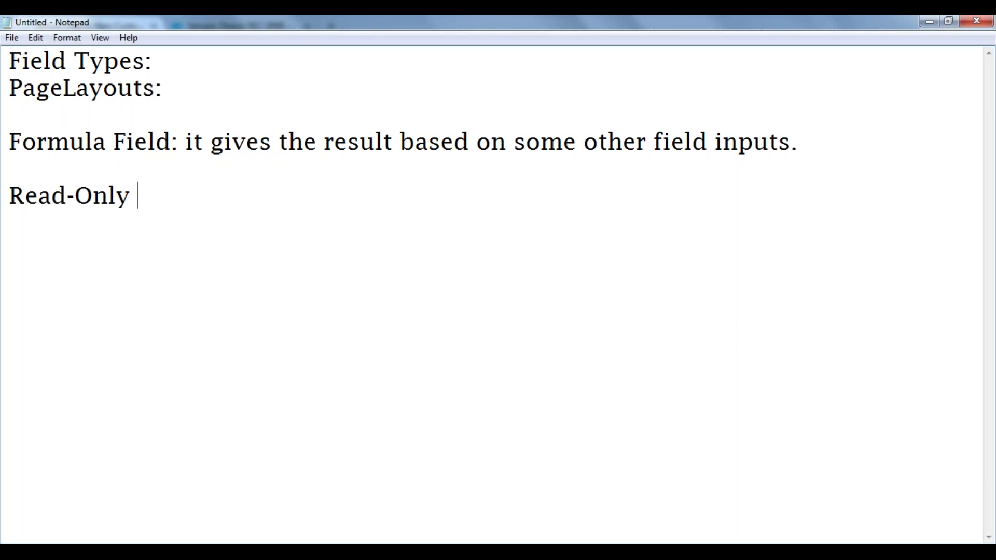
type("field")
key("Return")
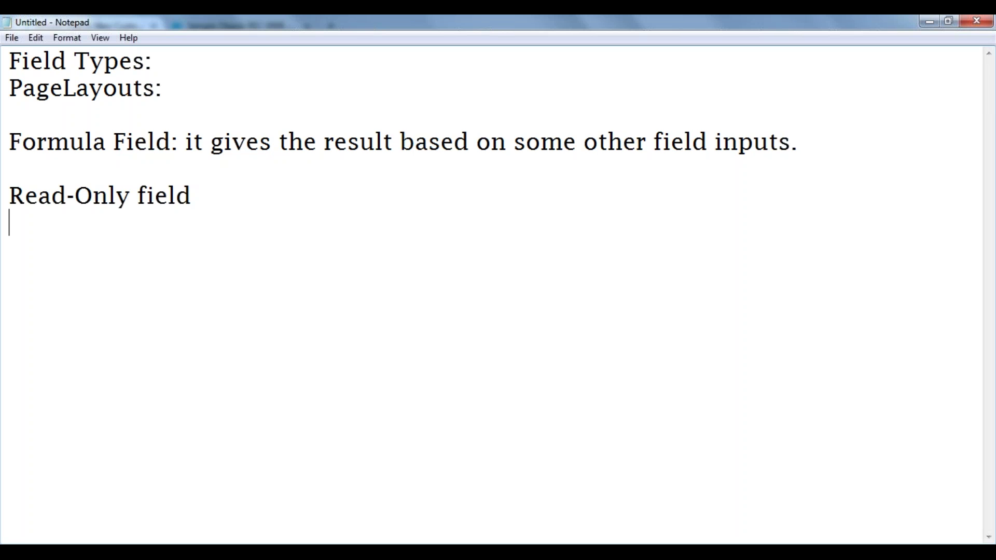
type("--")
key("Up")
key("Home")
type("-")
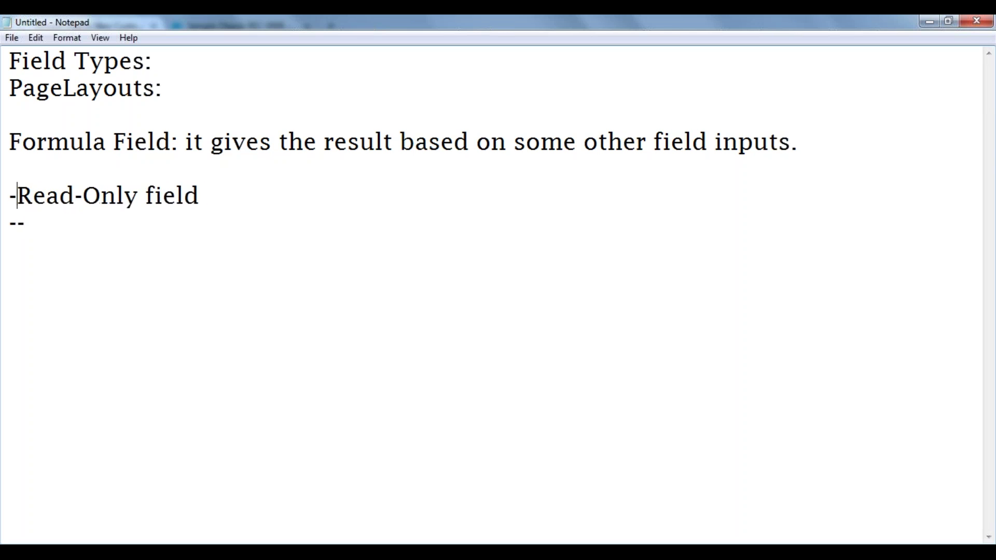
type("-")
key("Down")
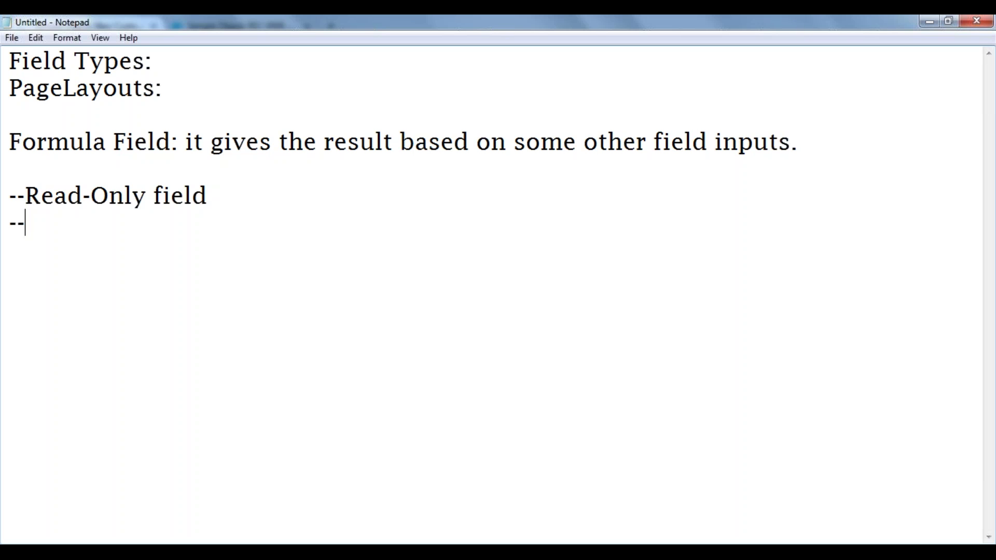
Add the note '--You can't notice this field type on a Record edit layout.'.
type("You can")
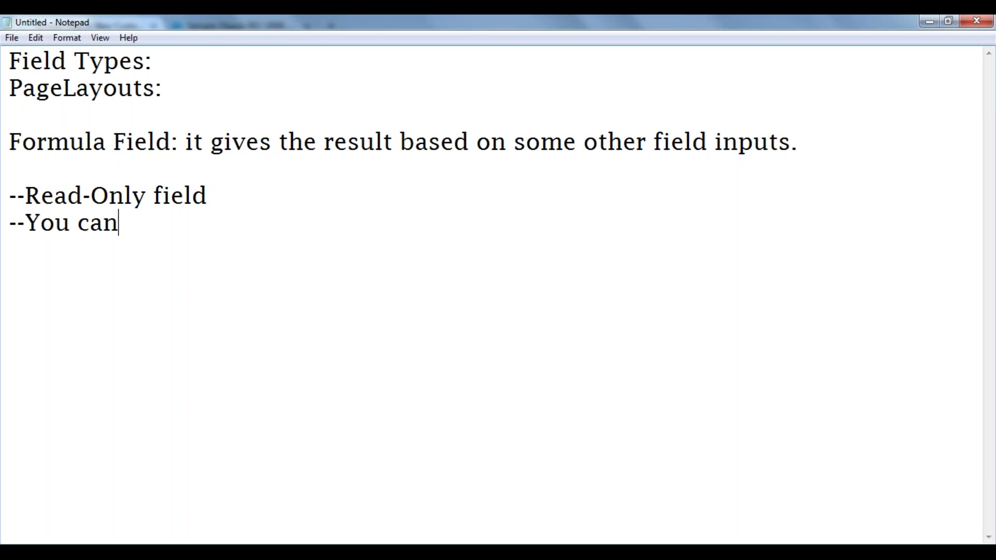
type("'t no")
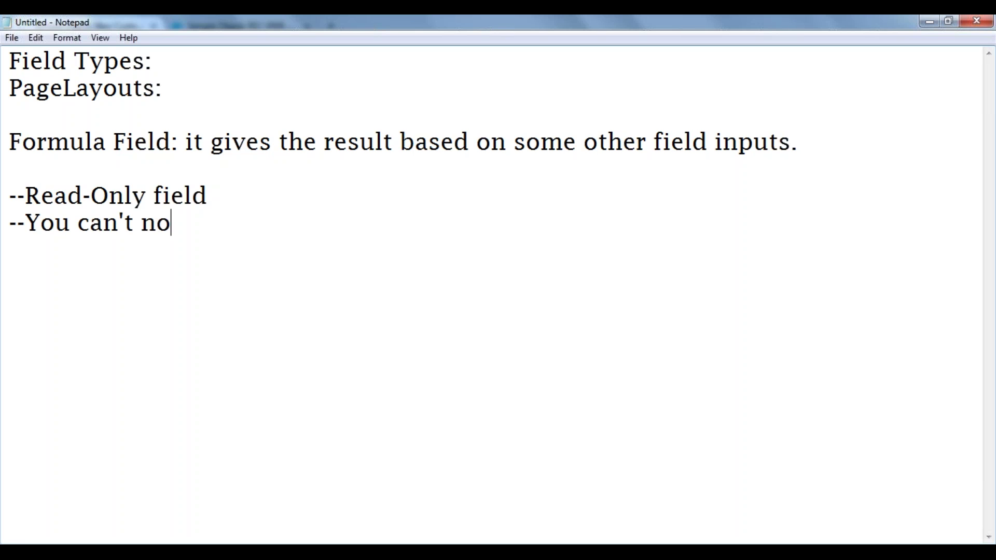
type("tice this")
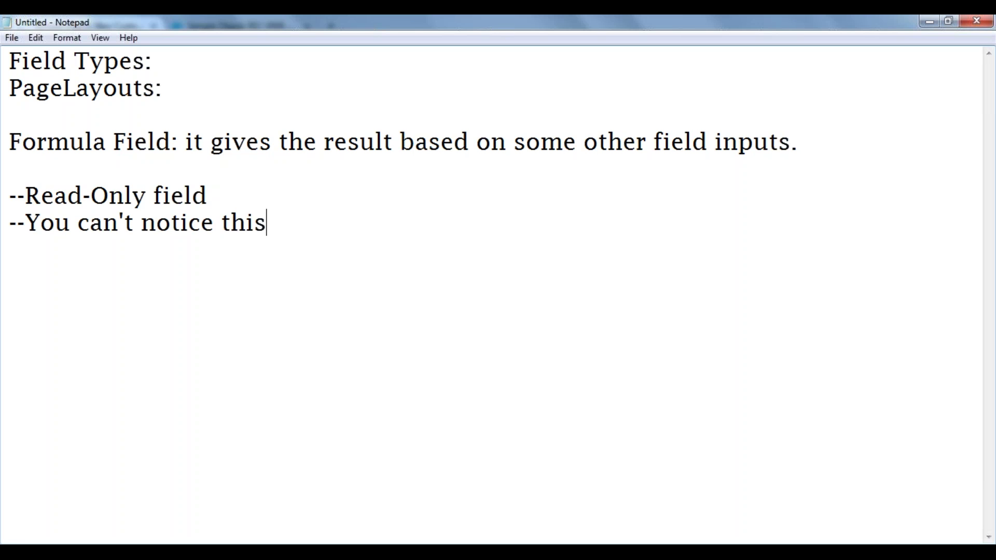
type(" field type")
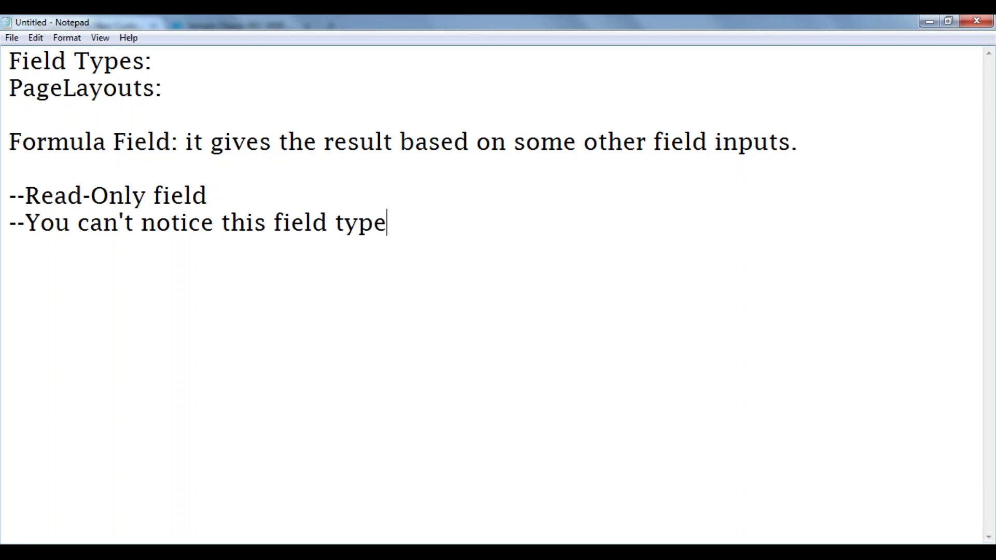
type(" on a D")
key("BackSpace")
type("Edit")
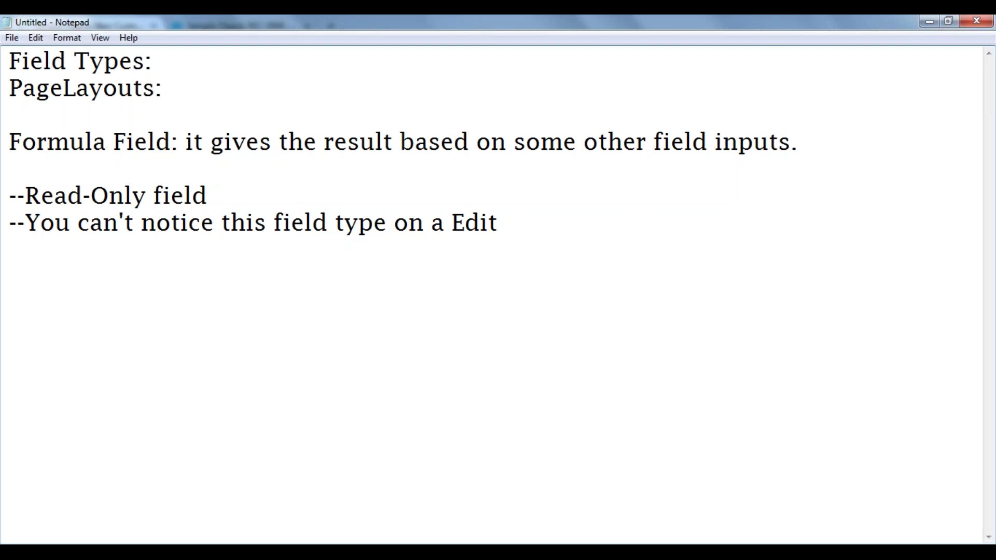
key("BackSpace")
key("BackSpace")
key("BackSpace")
key("BackSpace")
key("BackSpace")
type("Record ")
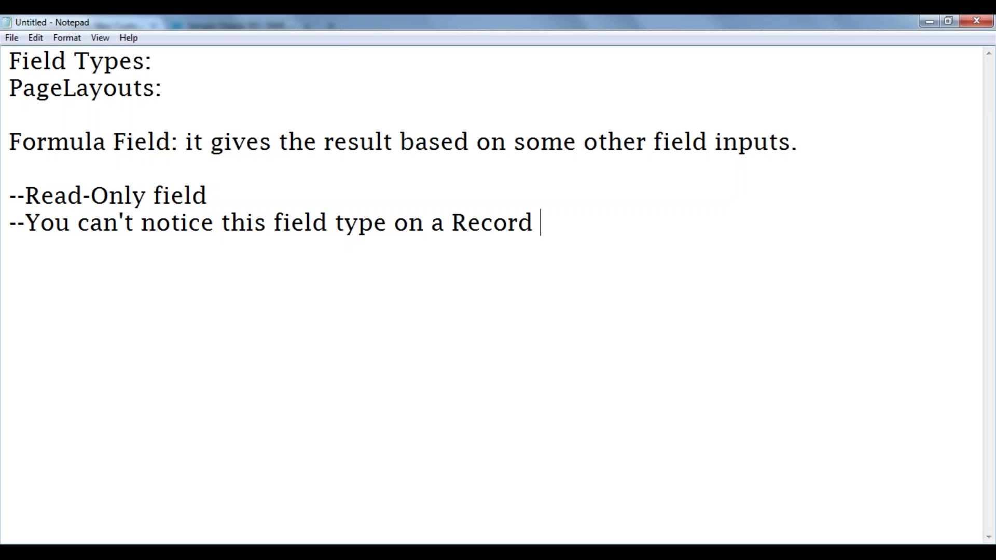
type("edit lay")
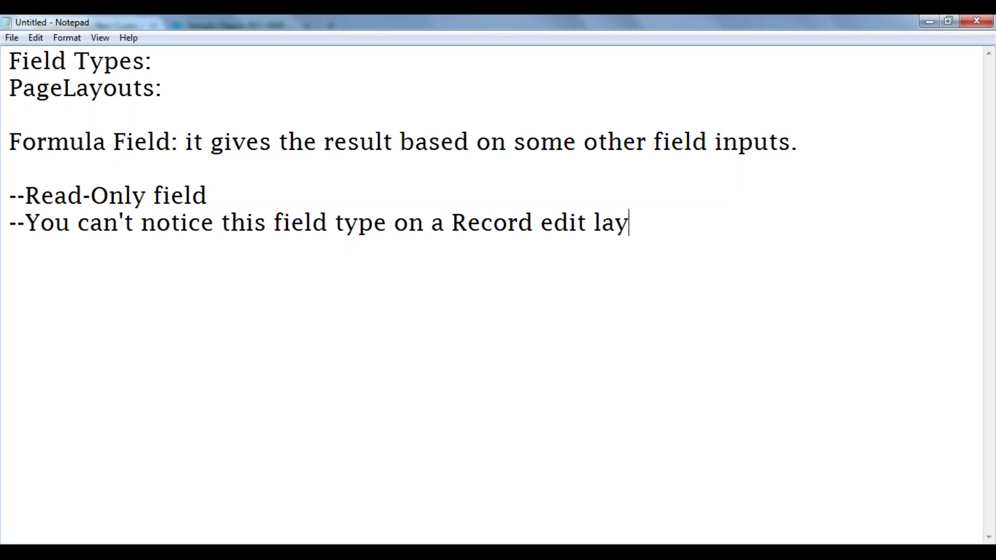
type("out.")
left_click(160, 554)
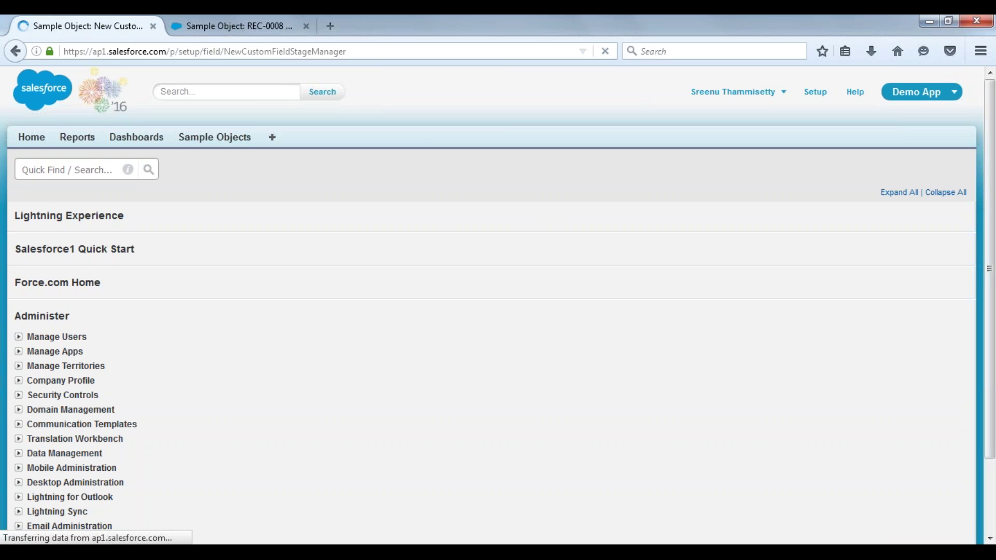
left_click(228, 17)
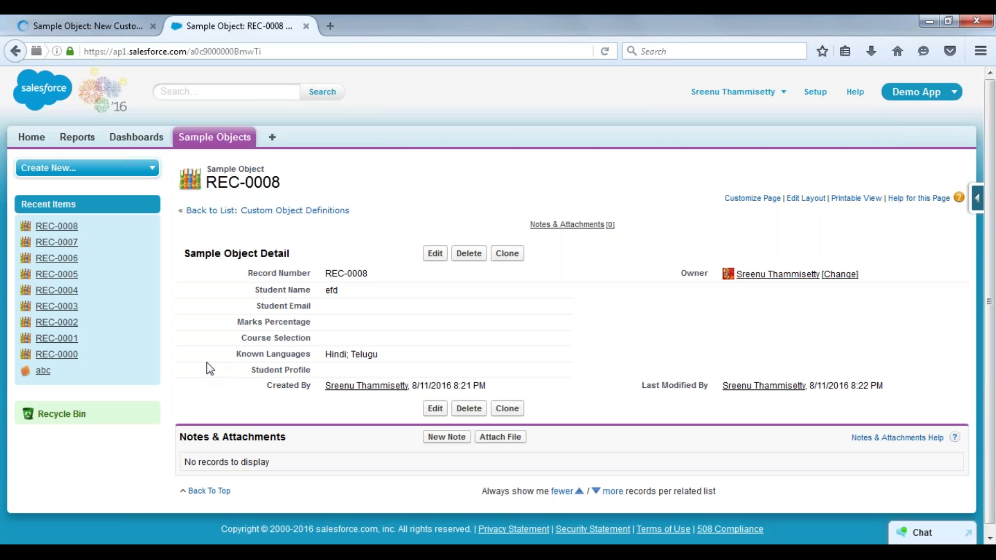
left_click_drag(235, 354, 311, 354)
left_click(91, 17)
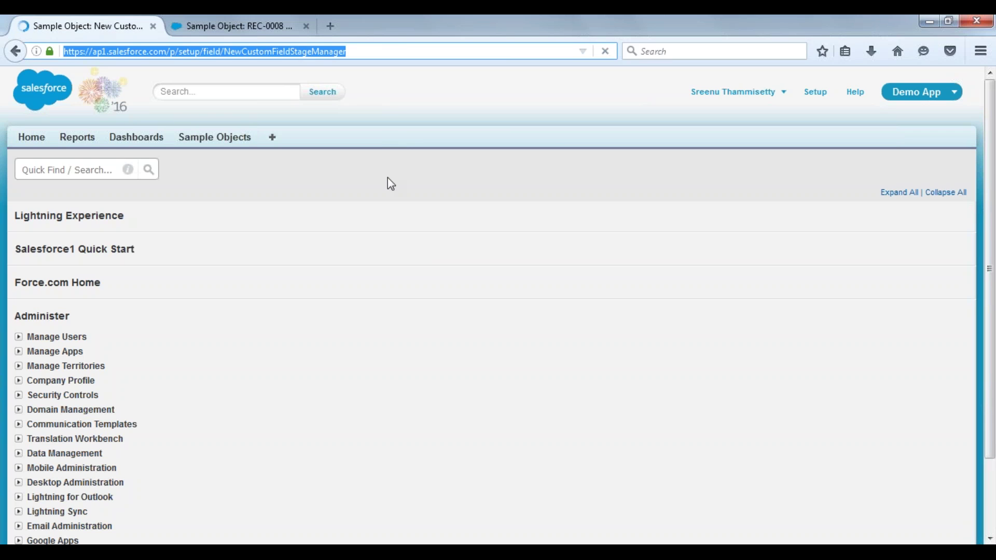
left_click(414, 245)
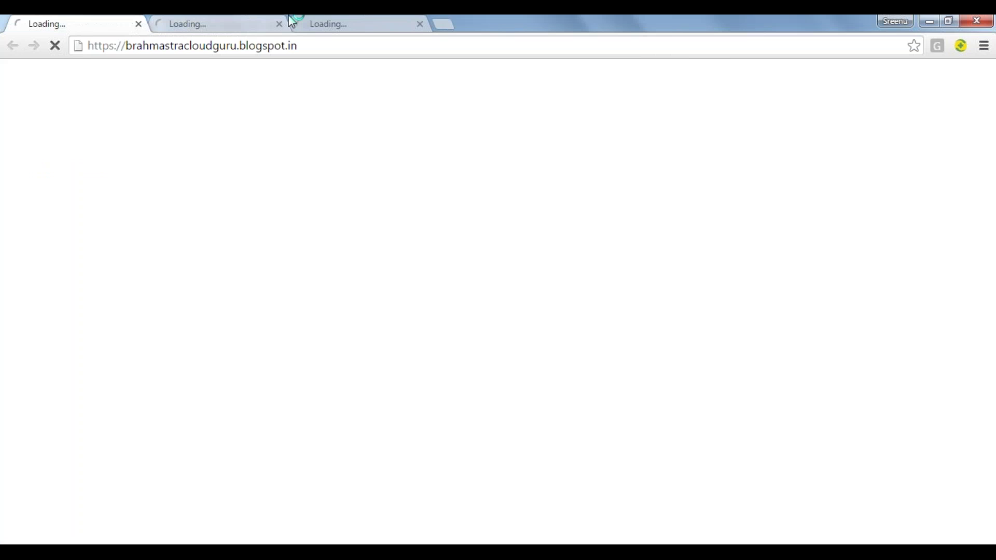
Close the two extra loading tabs and log in to Salesforce from the login page.
left_click(279, 24)
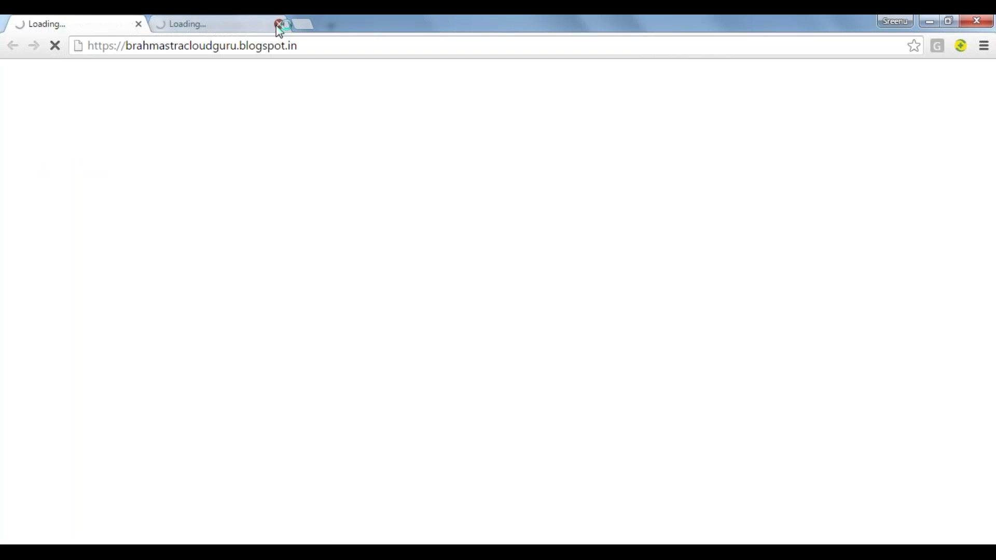
left_click(279, 23)
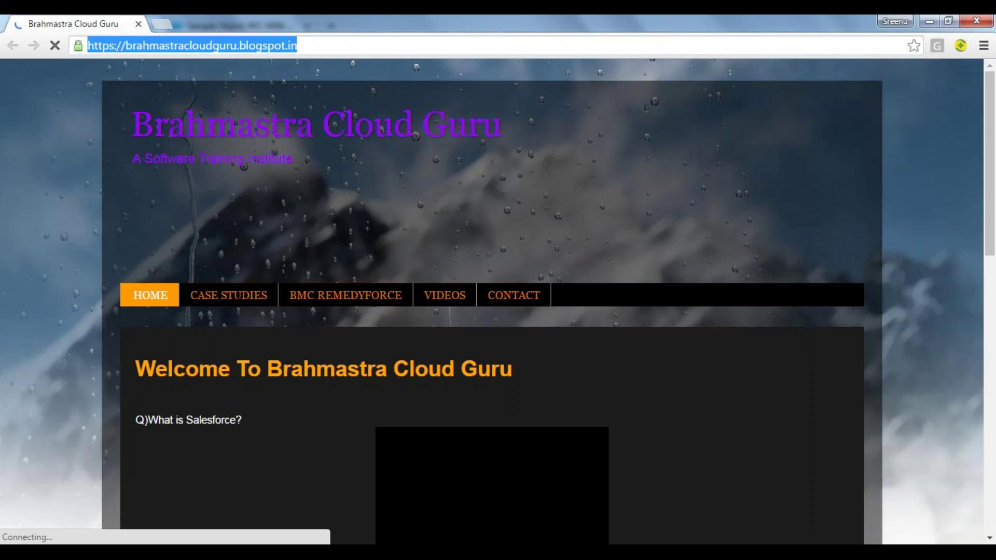
type("login")
key("Return")
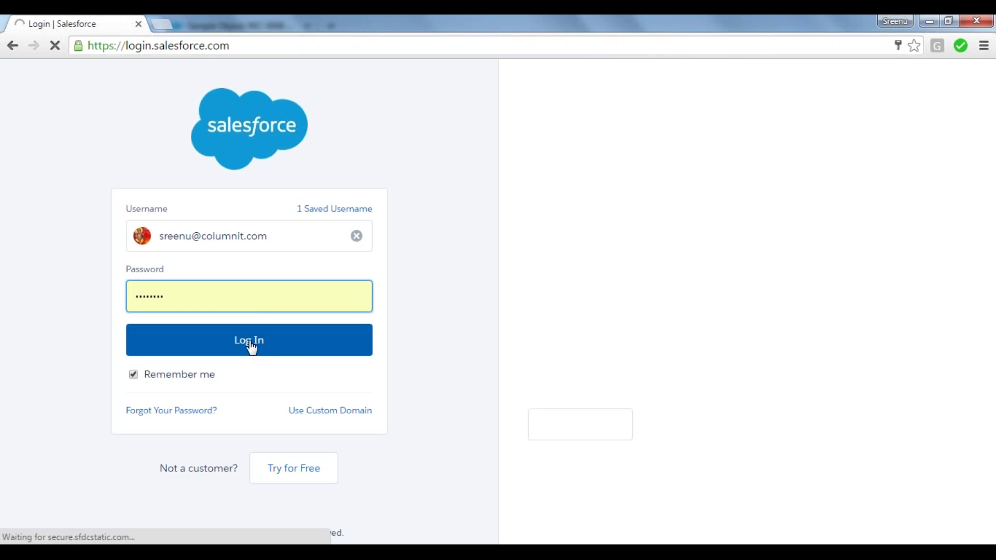
left_click(251, 344)
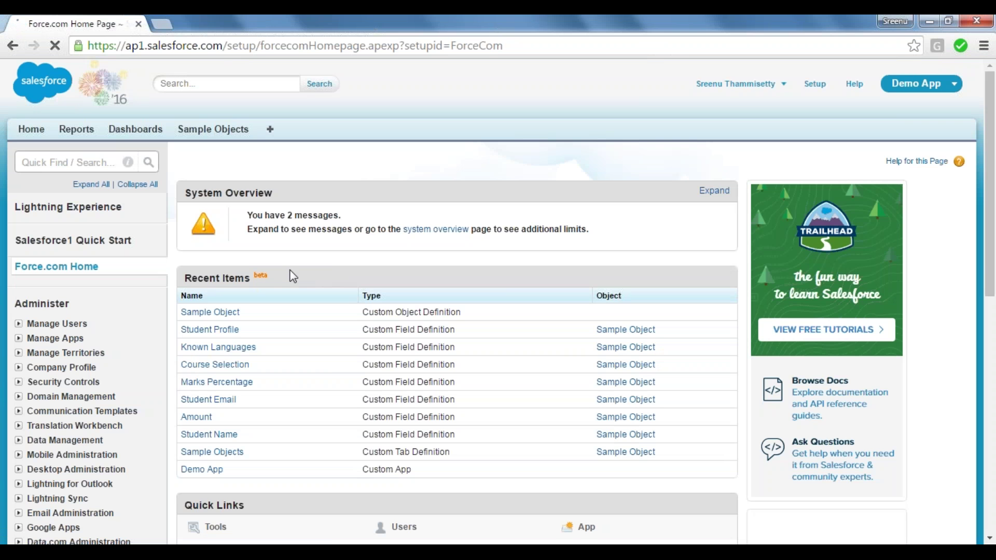
Open Sample Object and start a new Currency custom field, reaching its details step.
left_click(221, 313)
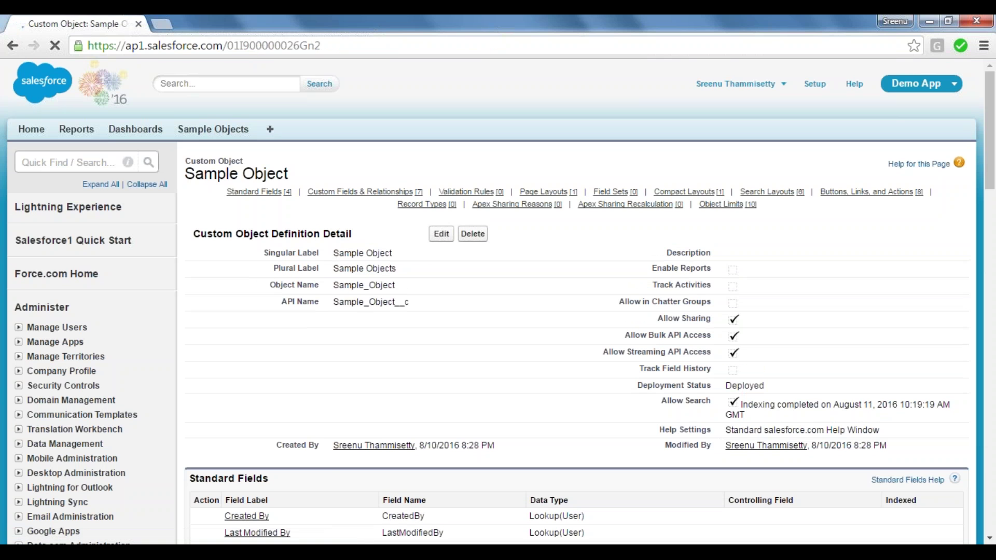
mouse_move(363, 192)
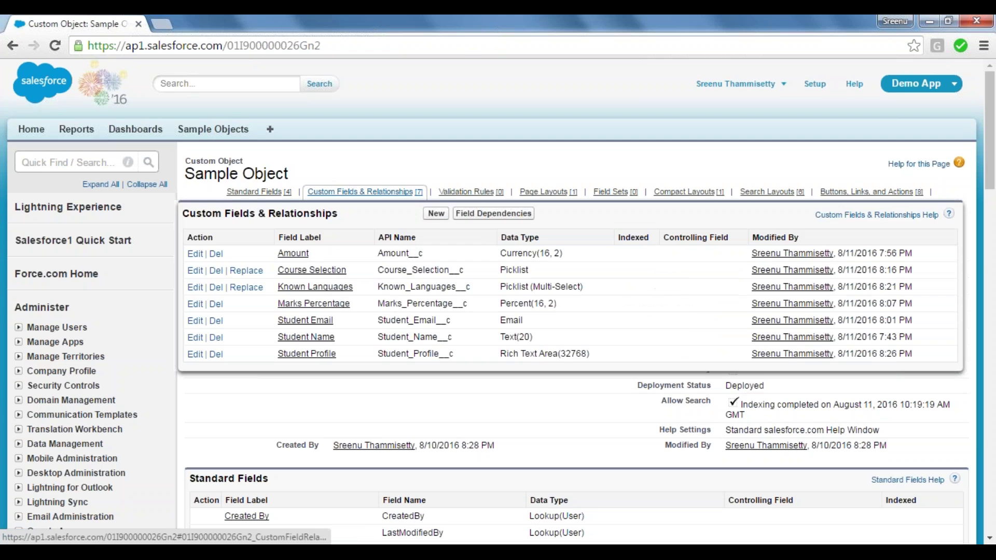
left_click(436, 213)
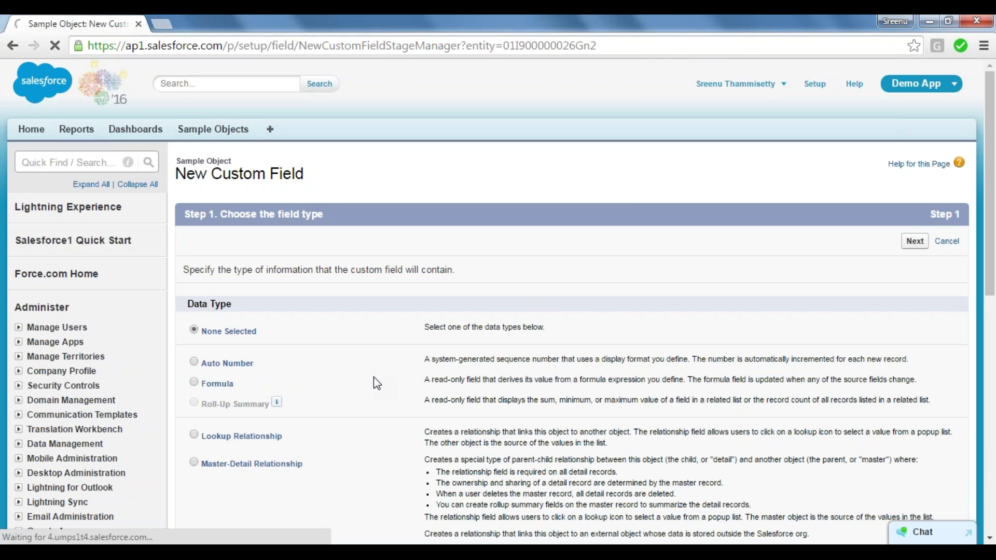
scroll(374, 378, "down", 1)
scroll(373, 377, "down", 9)
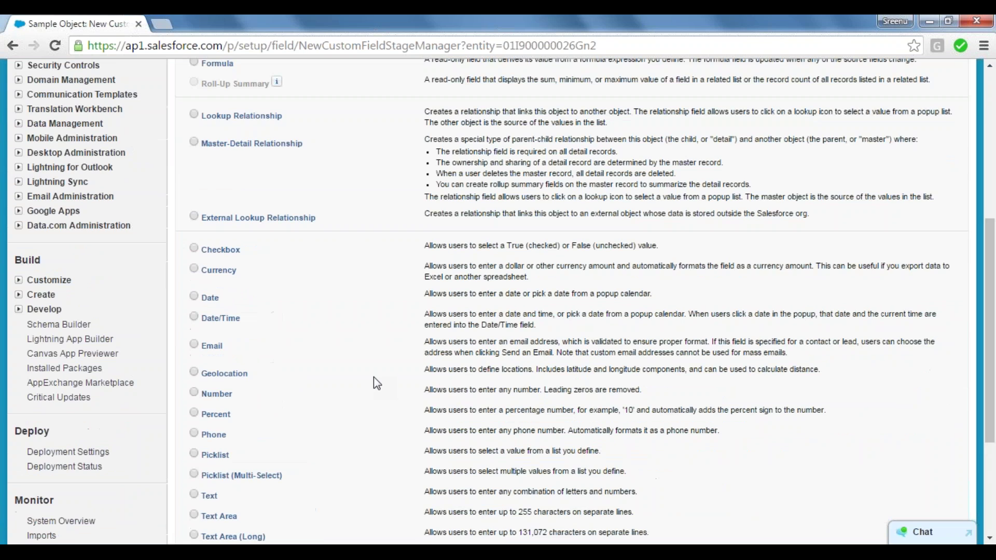
scroll(374, 377, "down", 1)
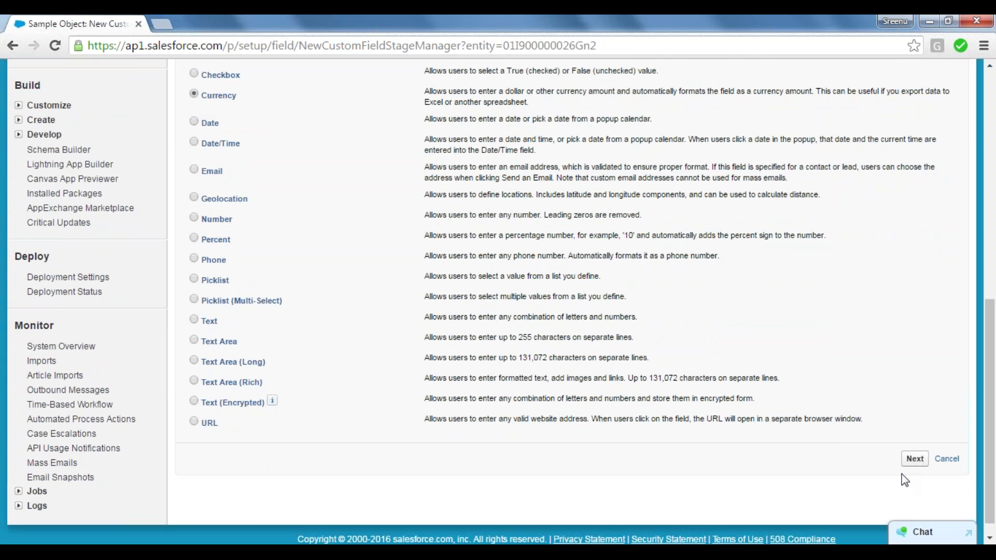
left_click(914, 459)
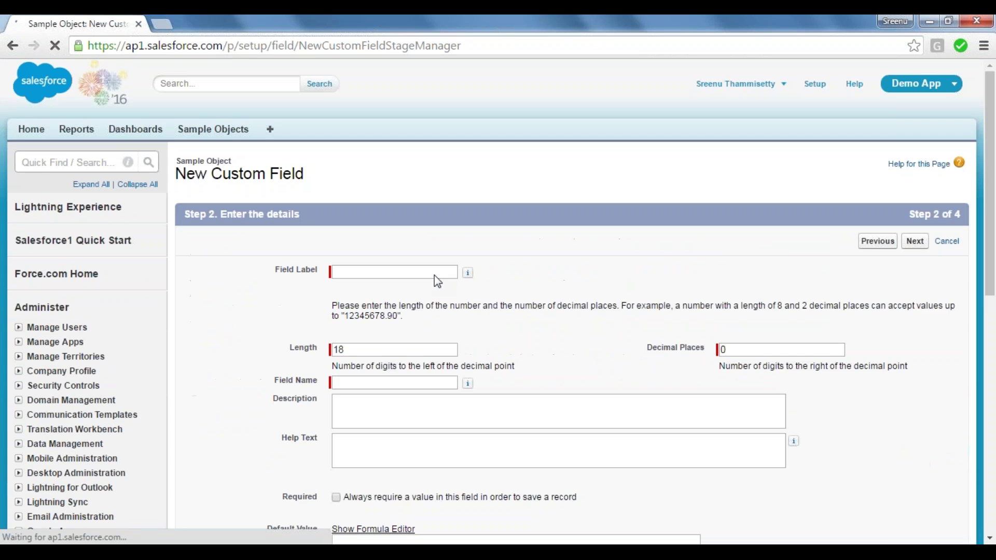
Label the Currency field 'Student Fees' with length 16, 2 decimal places, and make it required.
left_click(362, 274)
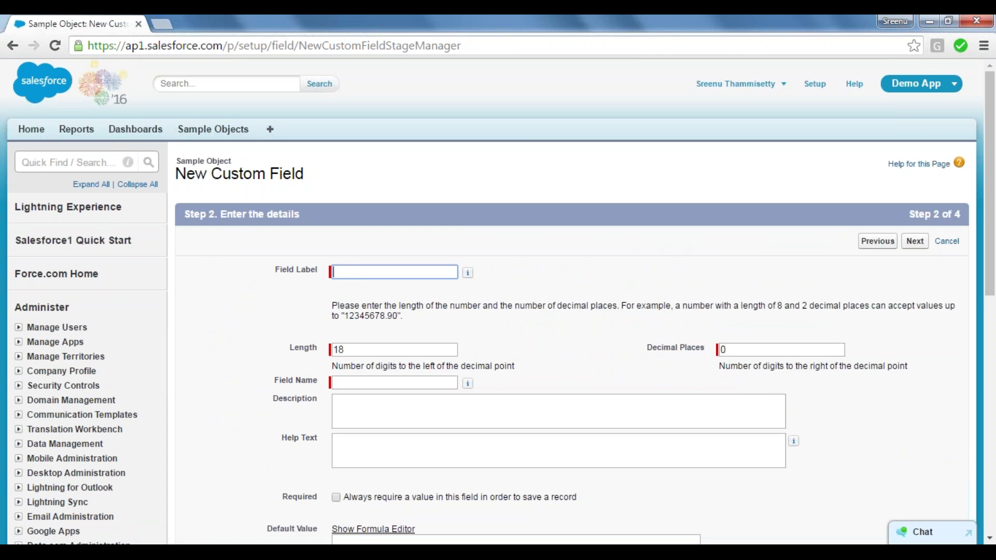
type("S")
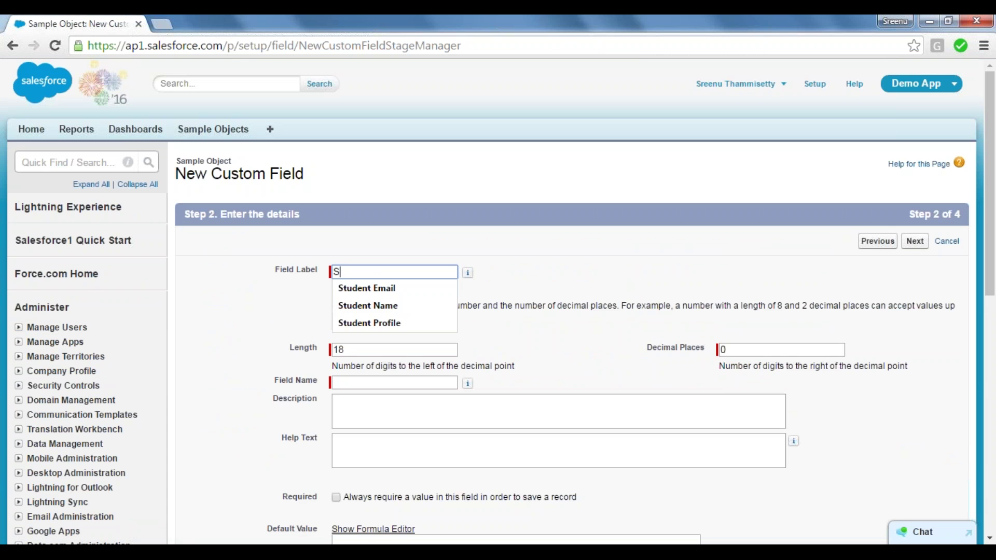
type("tudent Fees")
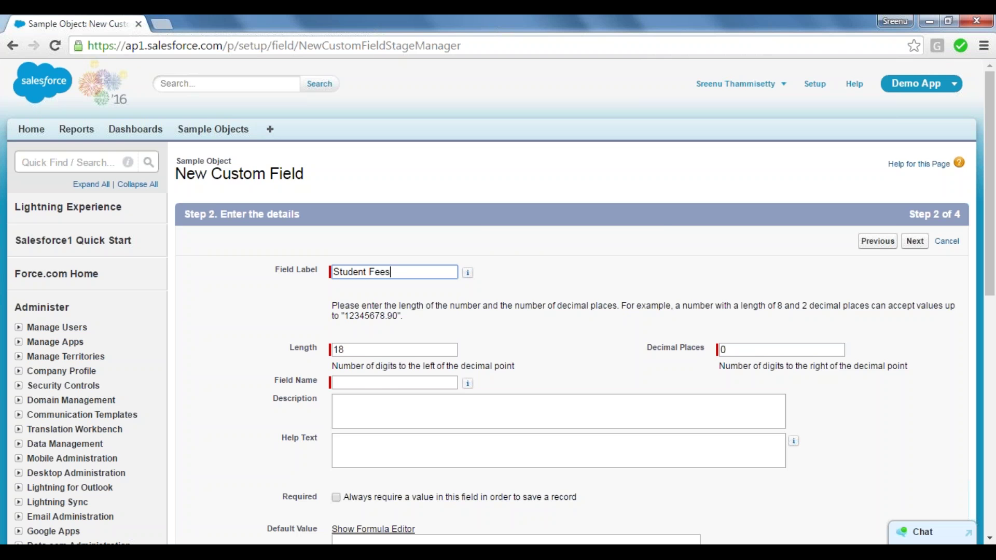
key("Tab")
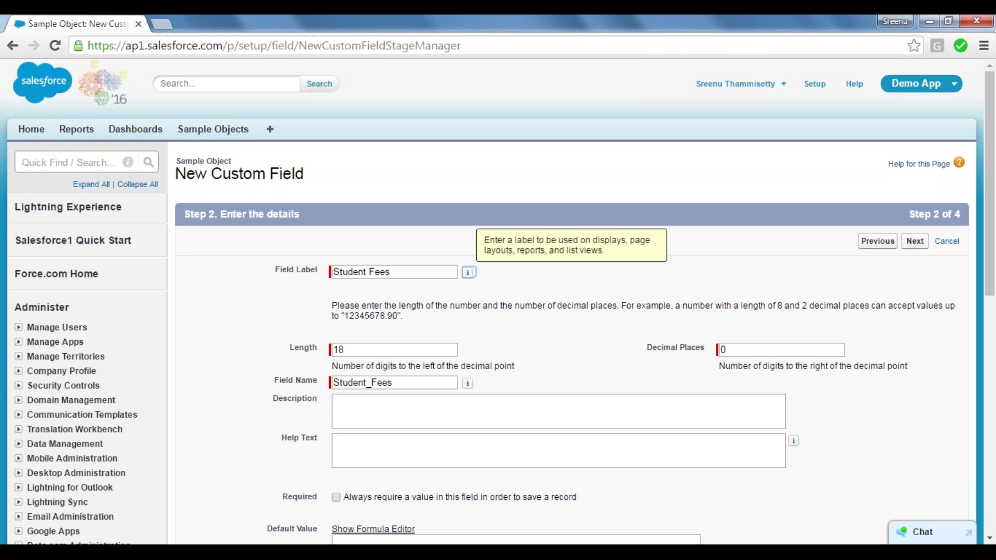
key("Tab")
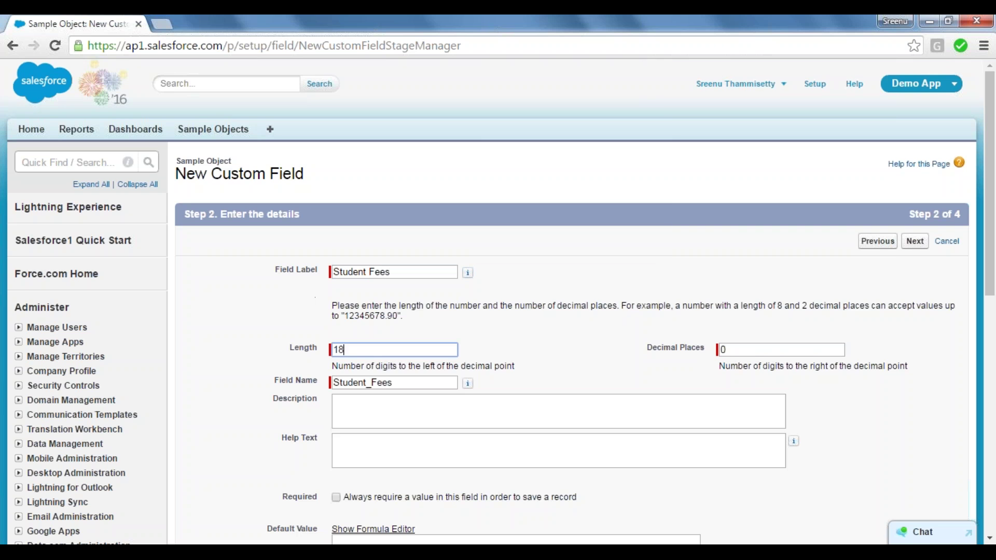
type("16")
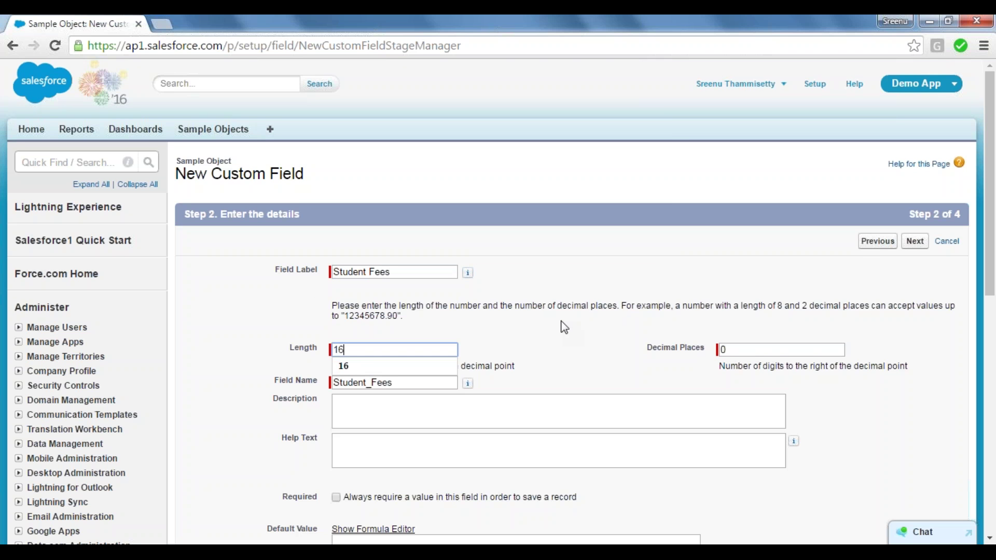
left_click(546, 344)
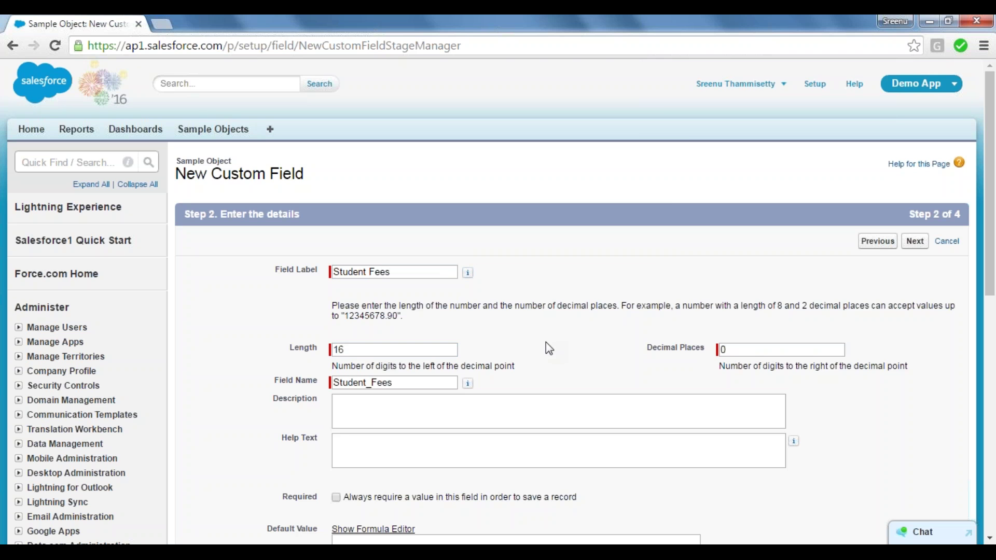
left_click(722, 350)
key("Delete")
type("2")
left_click(636, 350)
left_click(381, 408)
left_click(273, 405)
left_click(335, 497)
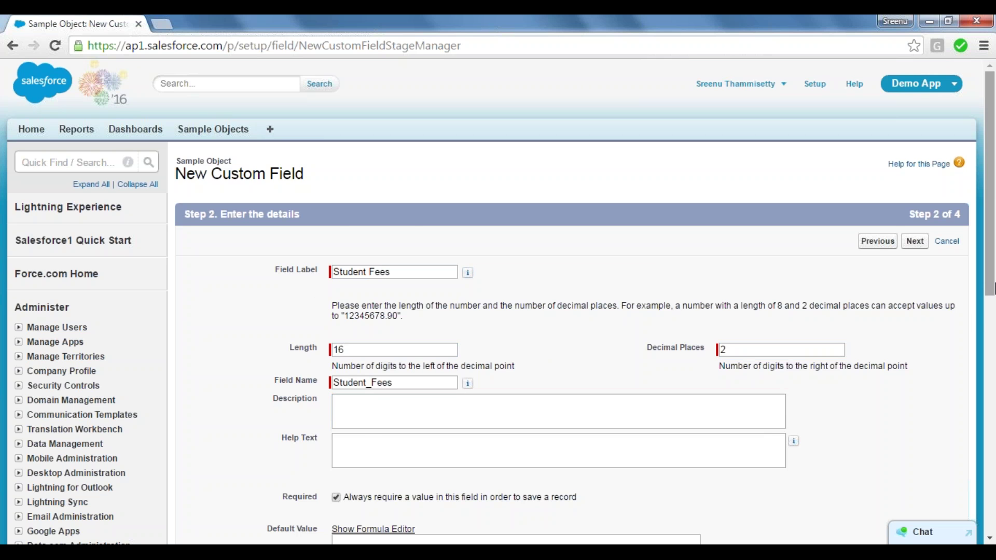
scroll(994, 314, "down", 4)
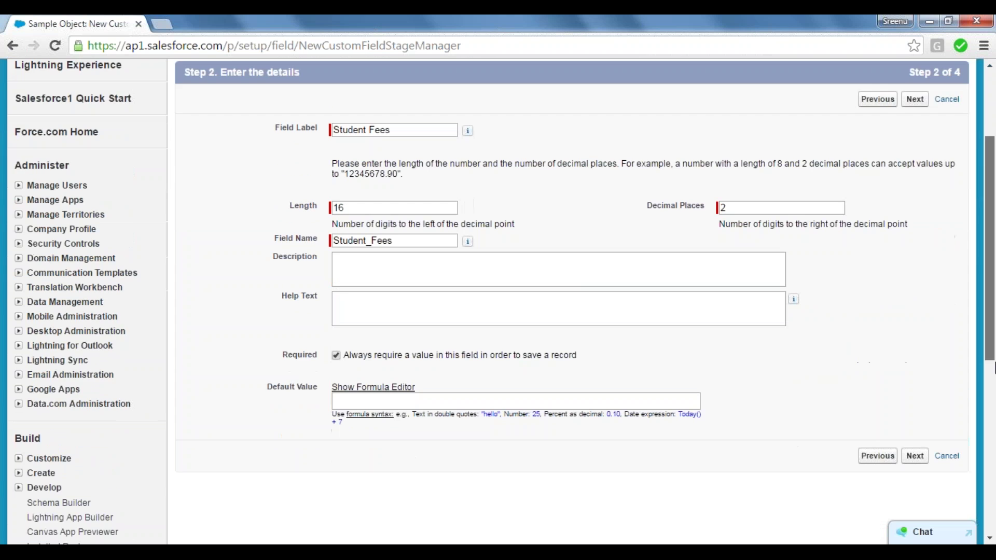
Move past the details step and accept the default field-level security for Student Fees.
left_click(914, 390)
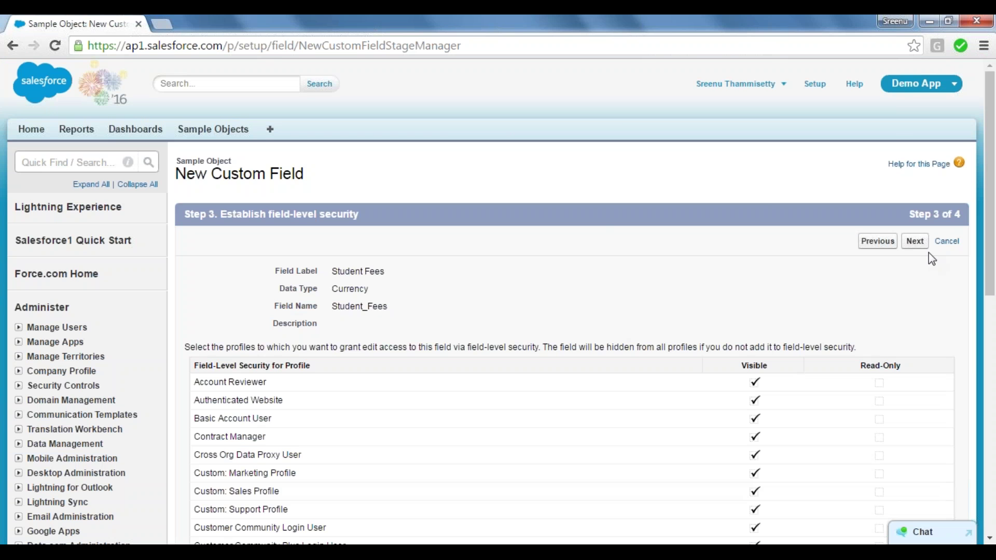
left_click(915, 242)
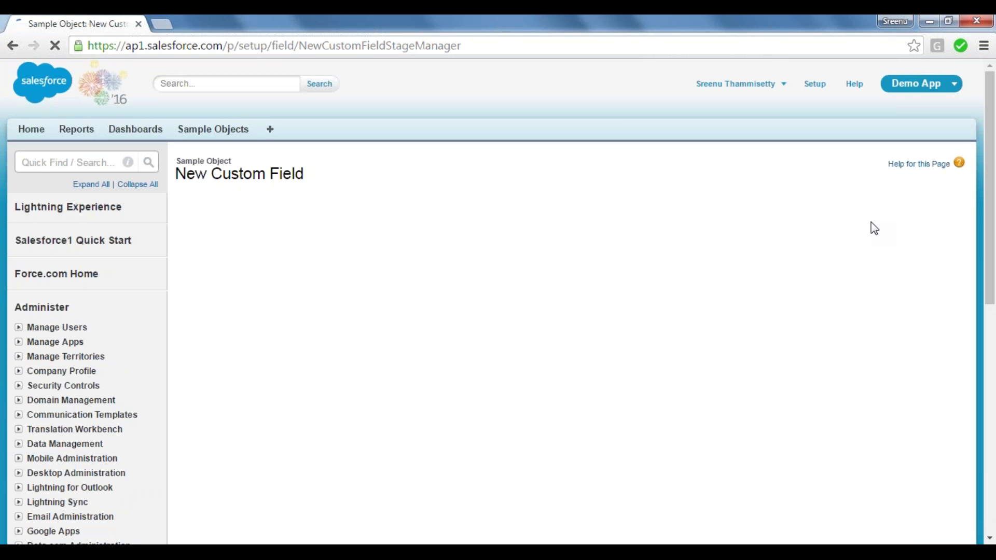
Save Student Fees and start another new Currency field on Sample Object.
left_click(876, 245)
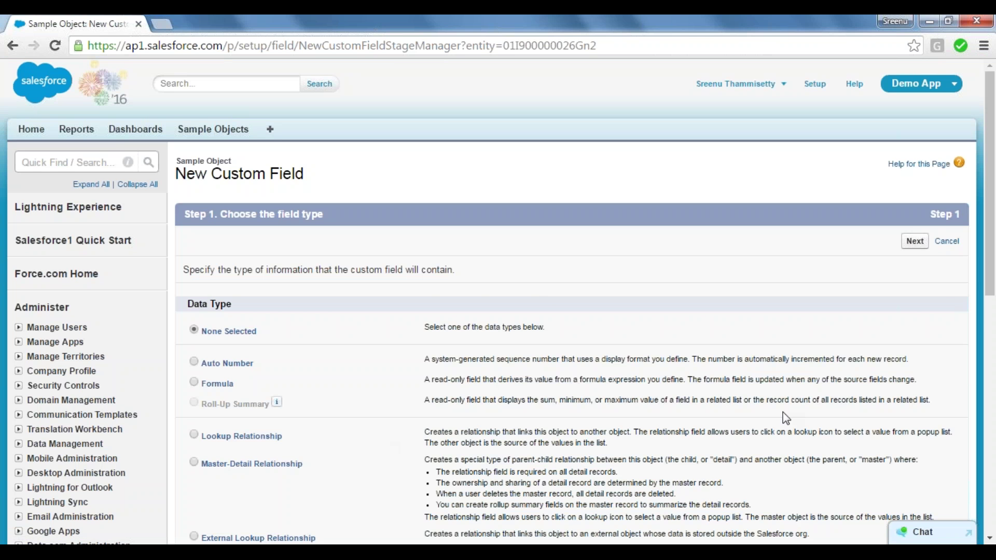
scroll(994, 412, "down", 4)
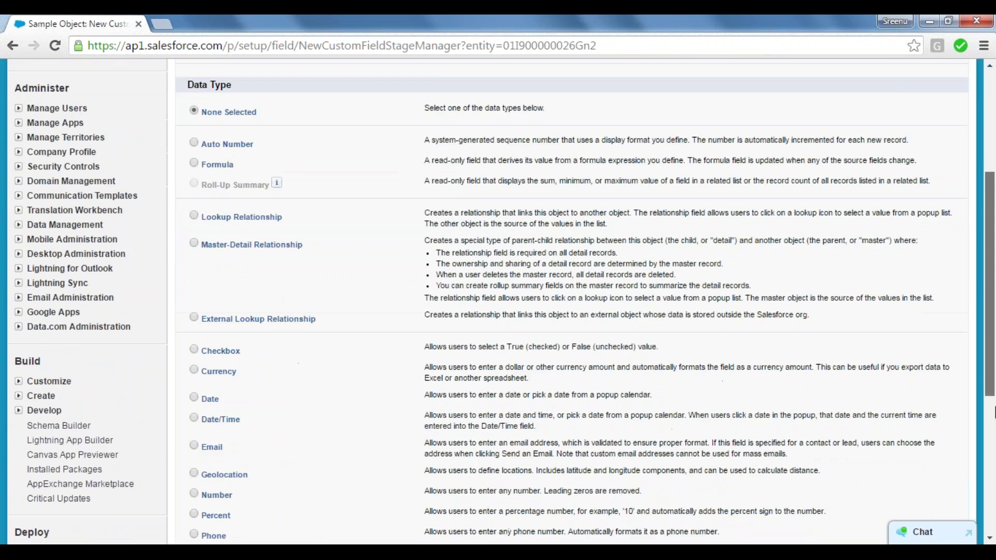
scroll(995, 413, "down", 1)
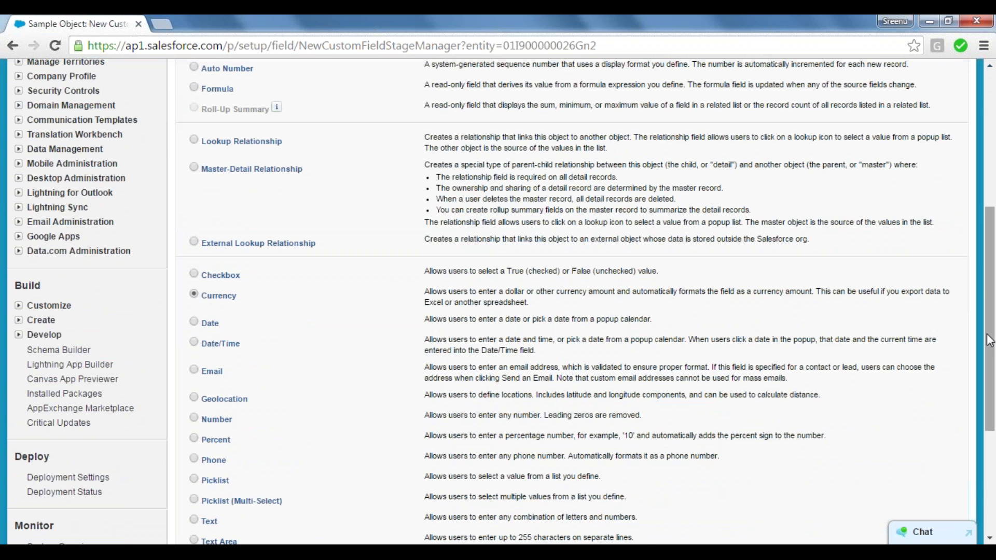
scroll(990, 341, "down", 3)
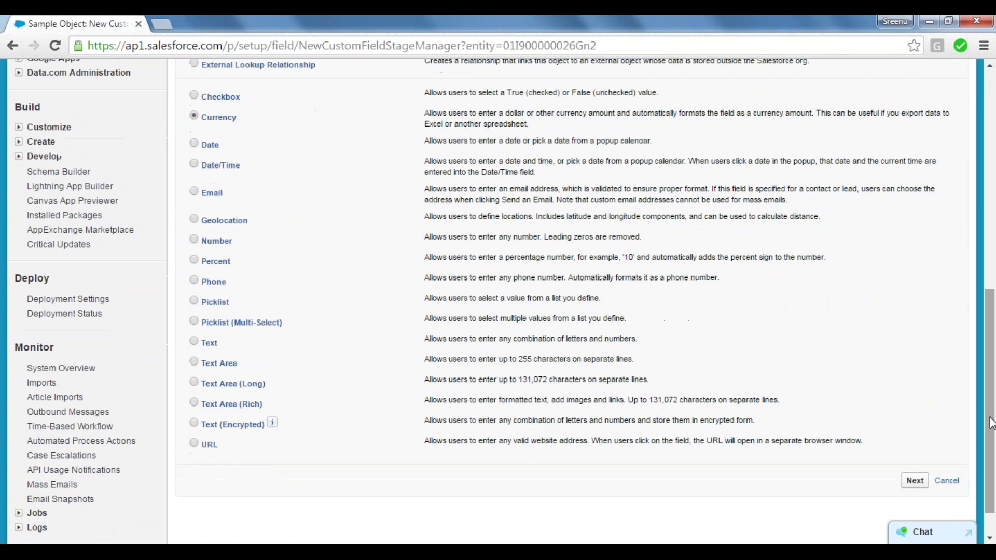
left_click(914, 481)
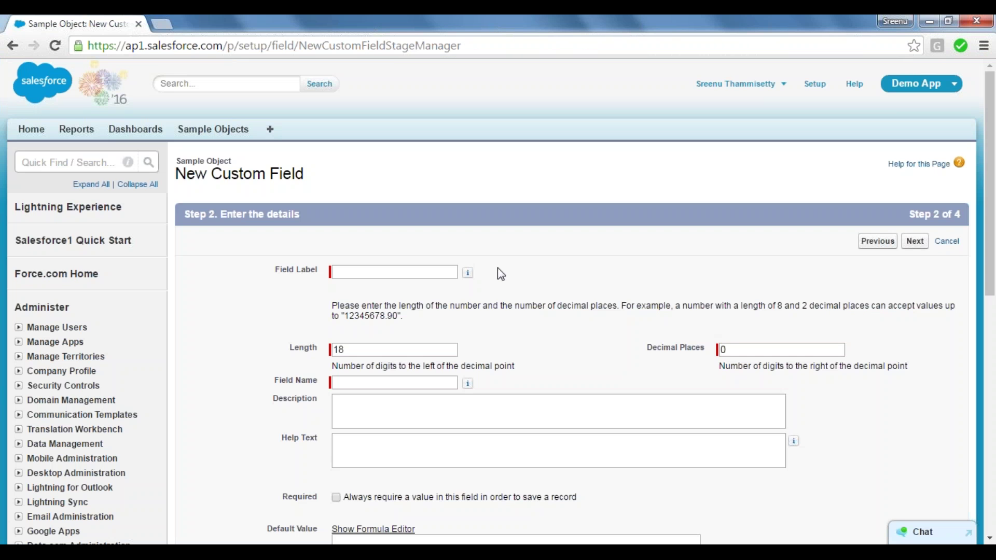
Label the new Currency field 'Fee Concession' with length 16 and 2 decimal places.
left_click(390, 272)
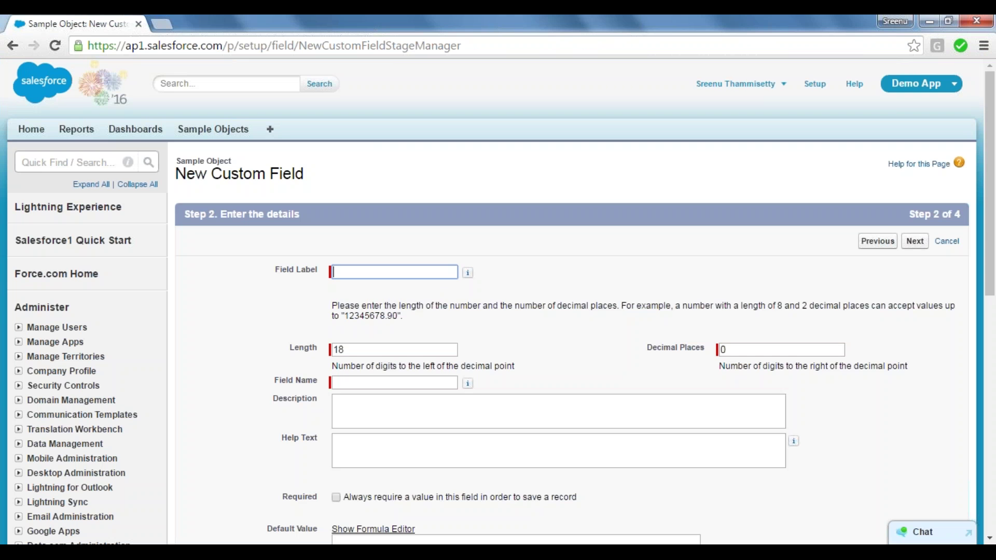
type("Con")
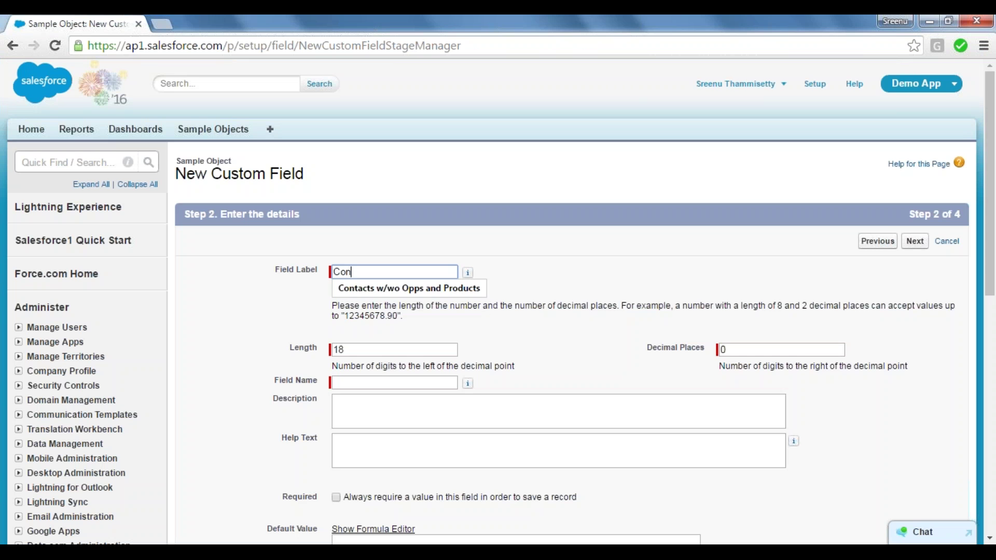
type("cession")
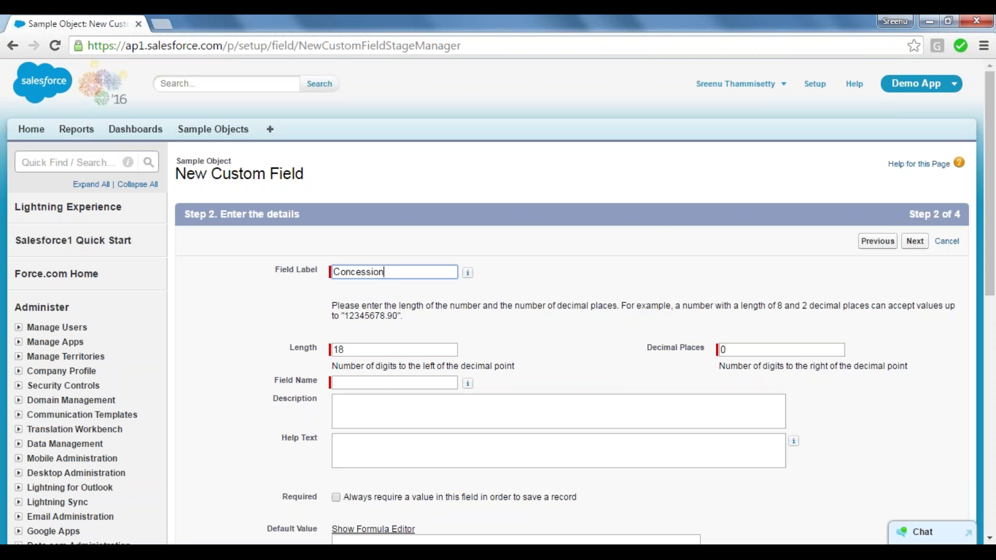
key("Tab")
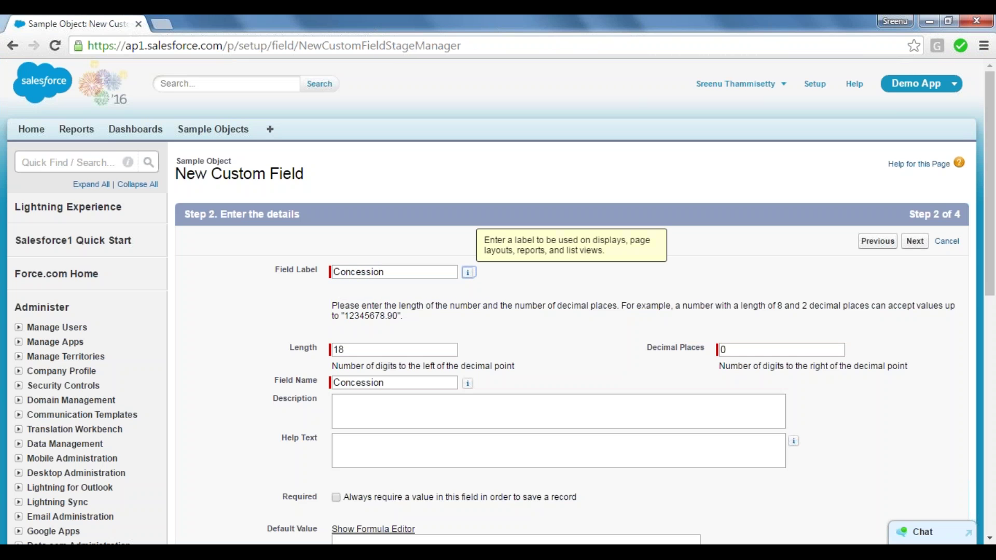
key("Tab")
key("Tab")
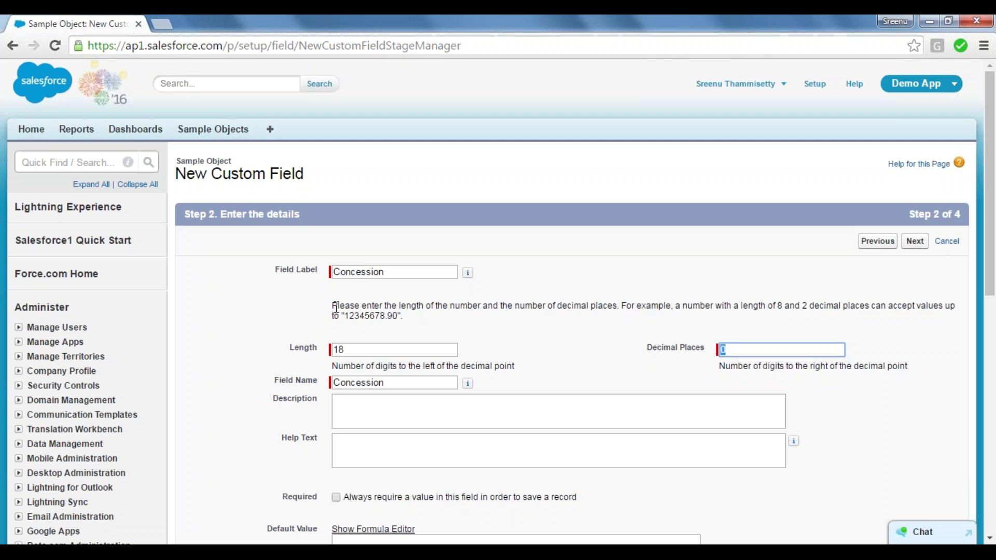
left_click(356, 348)
key("BackSpace")
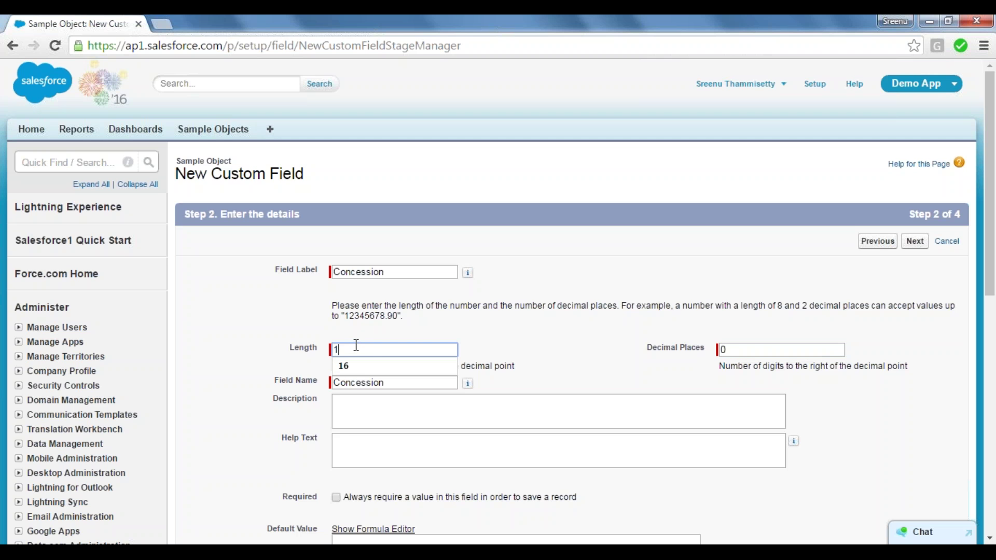
type("6")
left_click(753, 352)
key("BackSpace")
type("2")
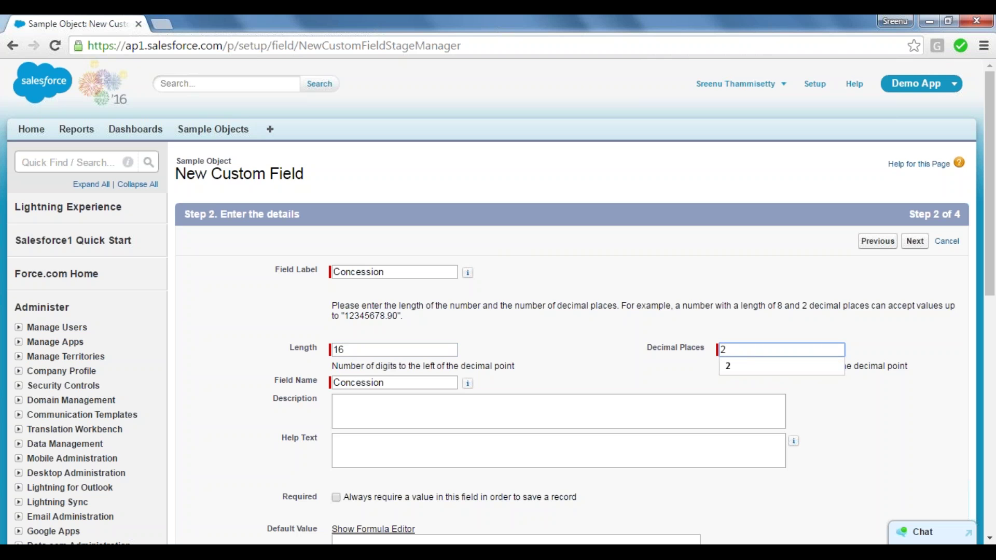
left_click(507, 292)
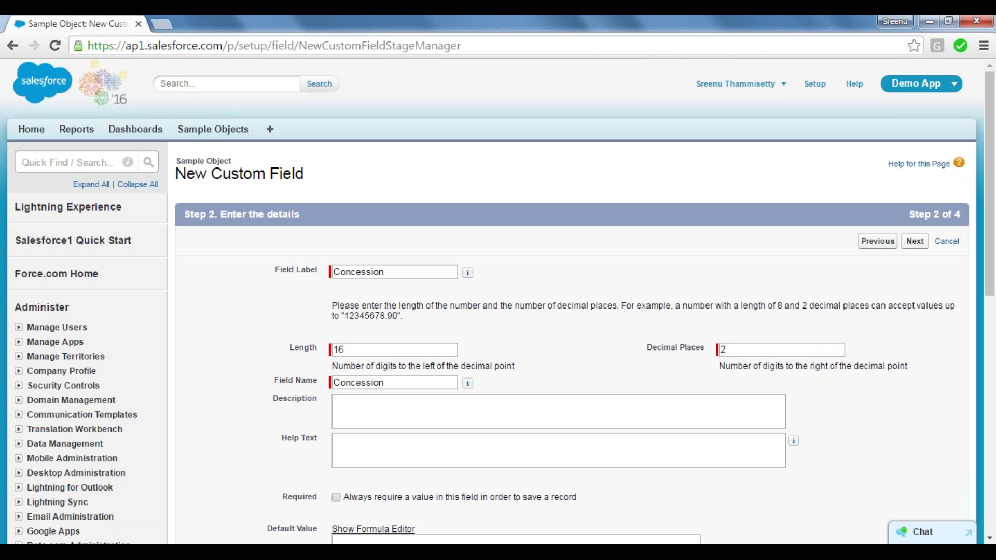
left_click(336, 271)
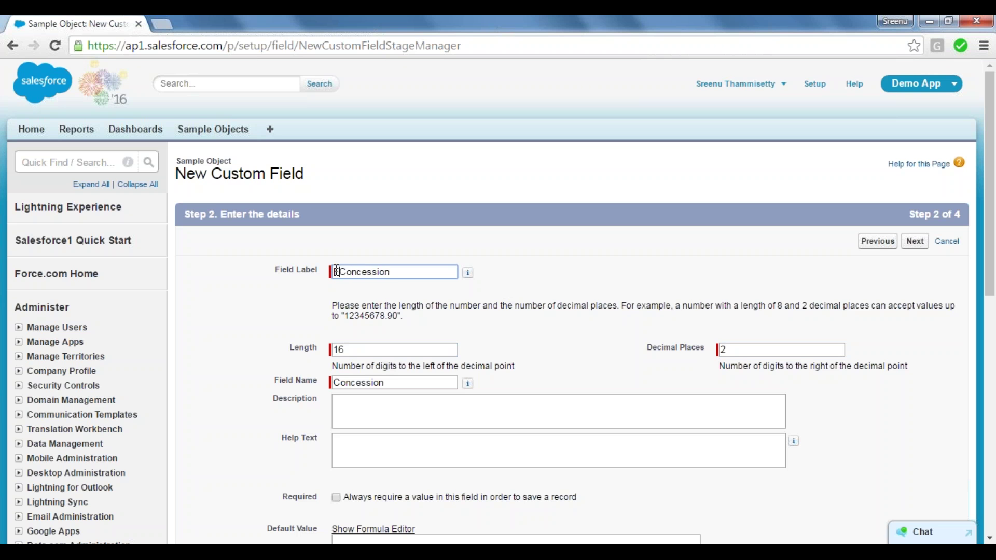
type("Fee")
left_click(499, 380)
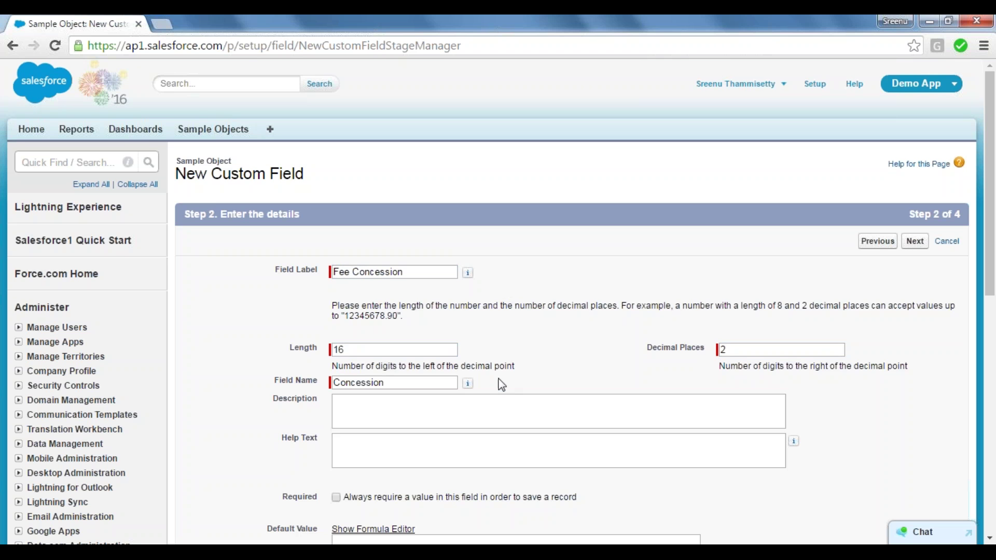
Leave Fee Concession optional, keep default security and Sample Object Layout, and save it.
left_click(336, 499)
left_click(336, 497)
scroll(990, 538, "down", 2)
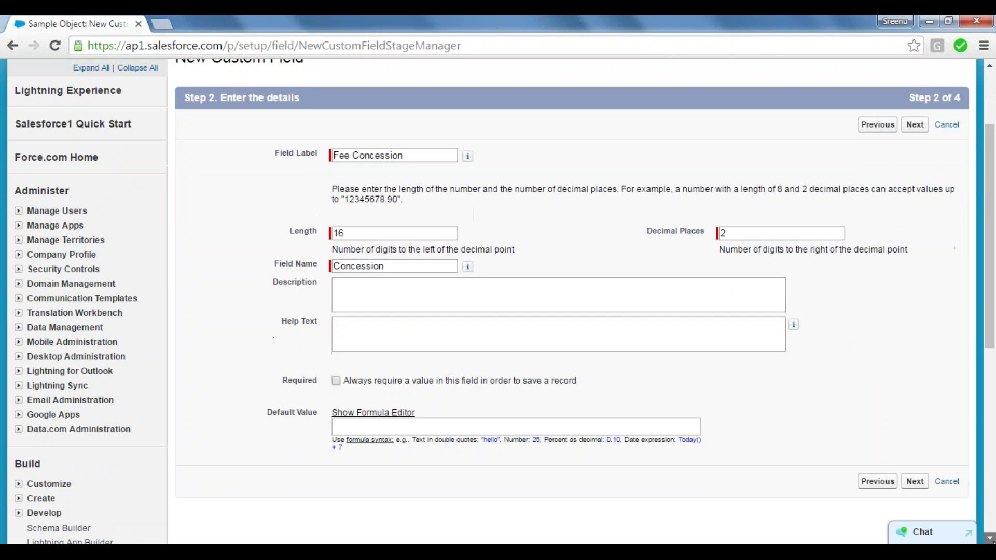
scroll(905, 438, "down", 3)
left_click(915, 336)
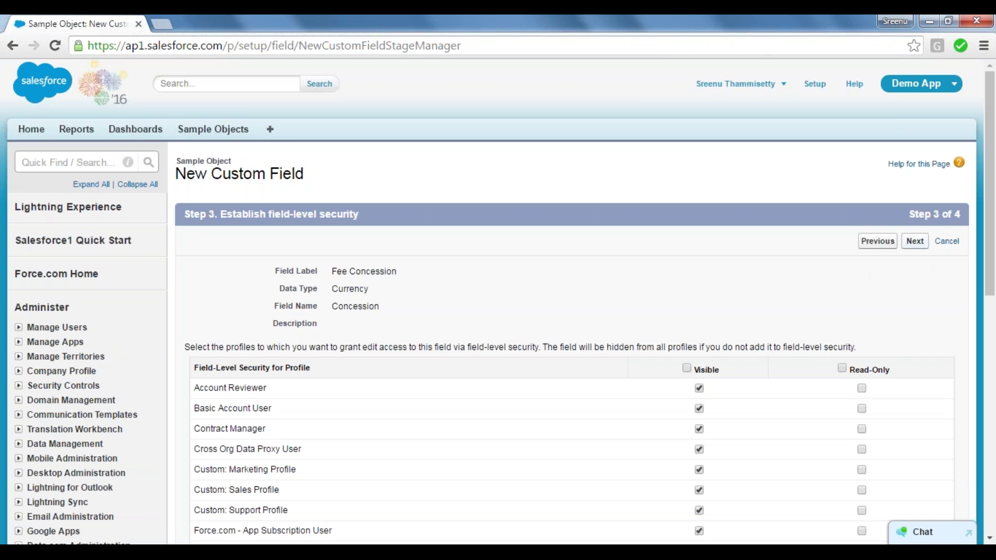
left_click(915, 241)
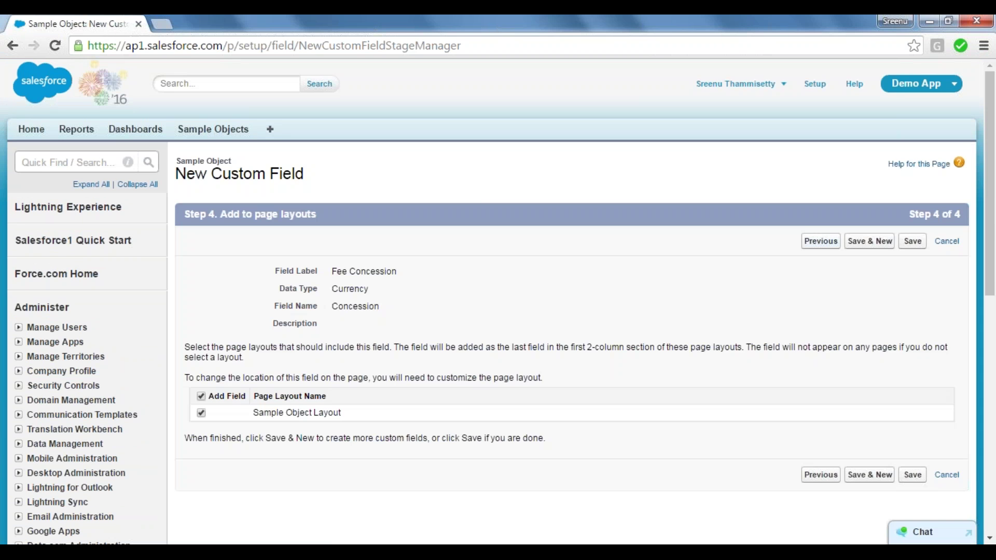
left_click(913, 241)
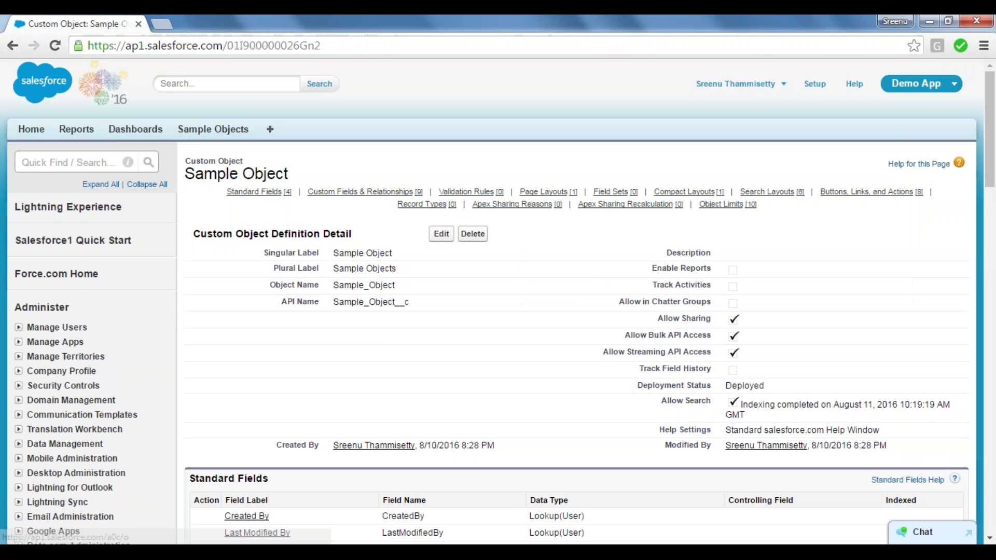
Open REC-0008 in a second tab, check its empty Student Fees and Fee Concession fields, then go back to Sample Object.
middle_click(213, 130)
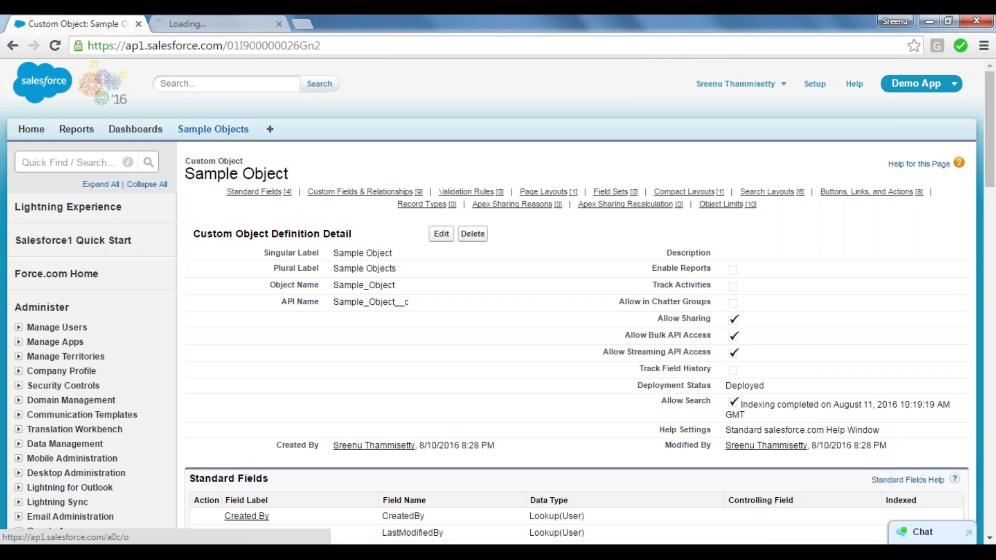
left_click(205, 22)
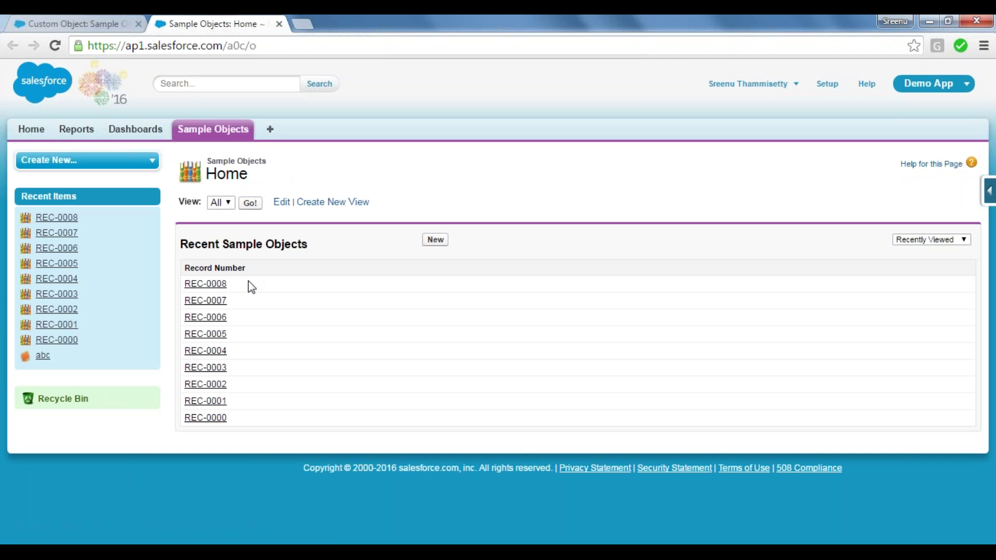
left_click(203, 285)
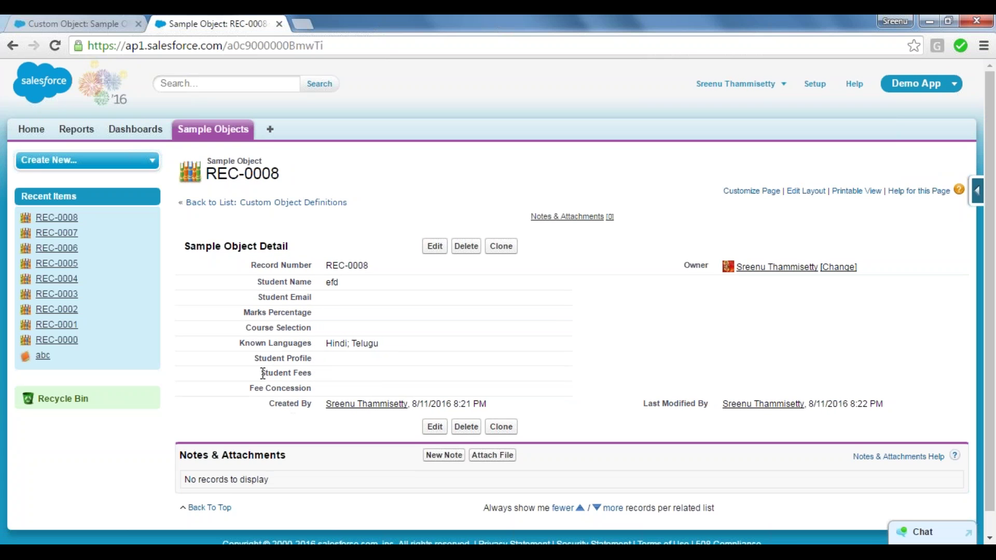
left_click_drag(263, 374, 313, 382)
left_click_drag(250, 390, 311, 390)
left_click(118, 23)
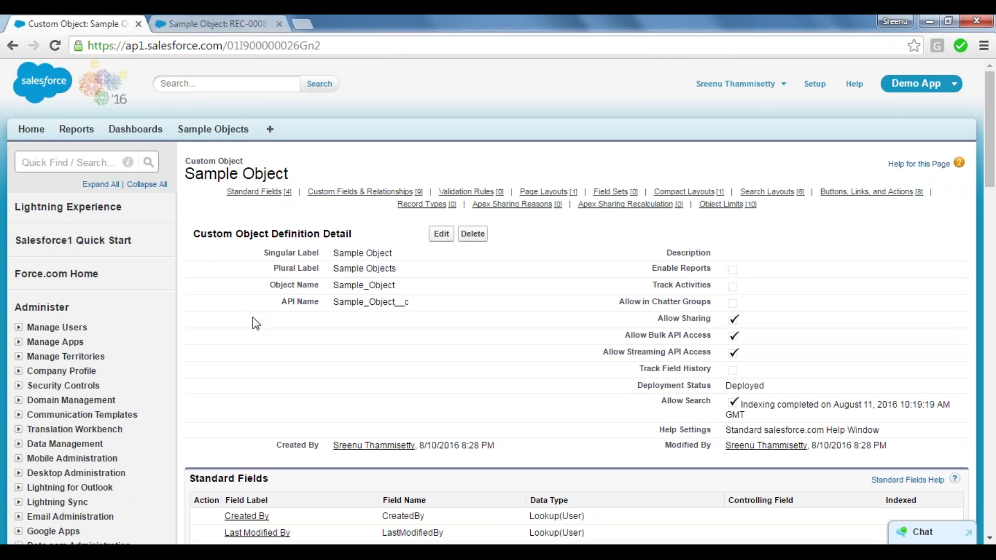
Add a new Notepad line reading 'Total Fee Paid: Student Fees-Fee Concession'.
key("alt+Tab")
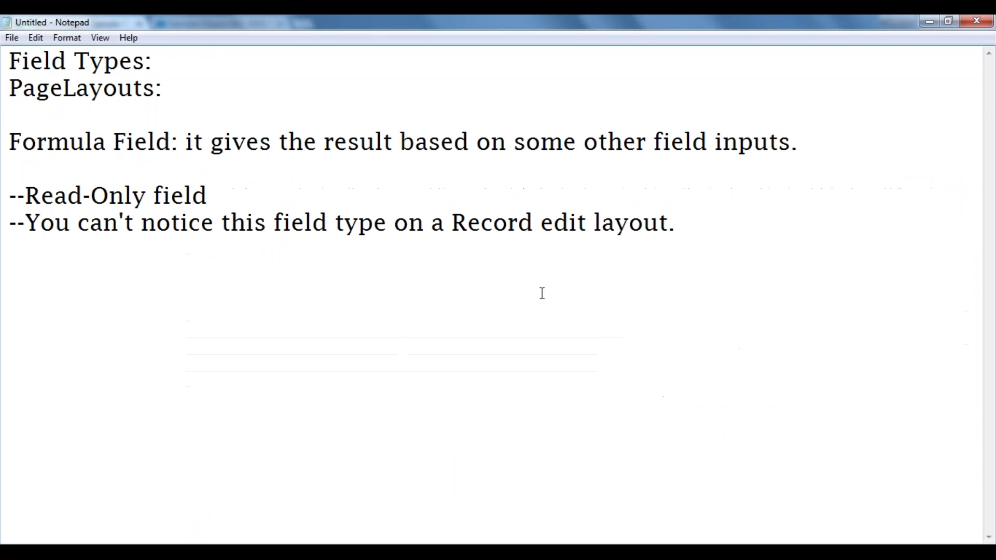
key("Return")
key("Return")
type("Total ")
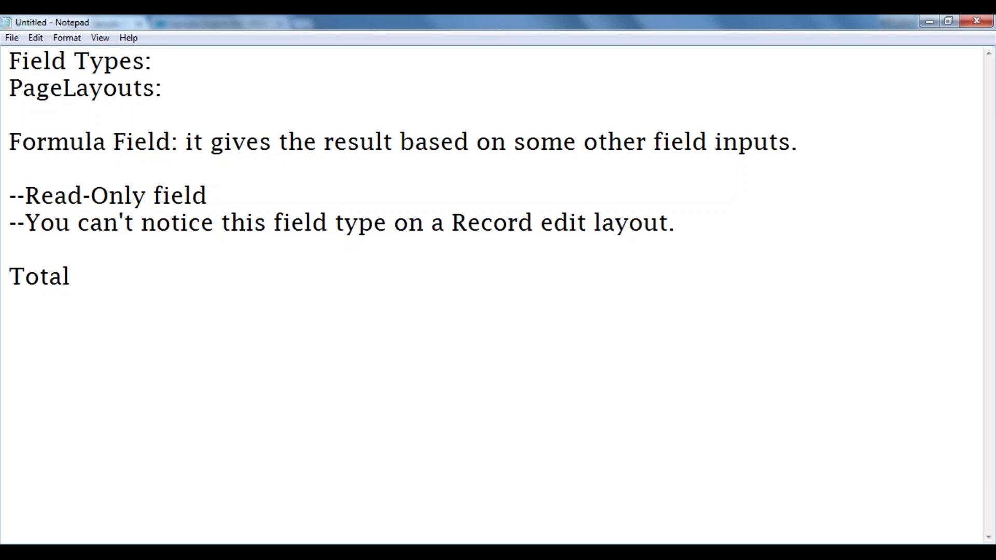
type("Fee Paid:")
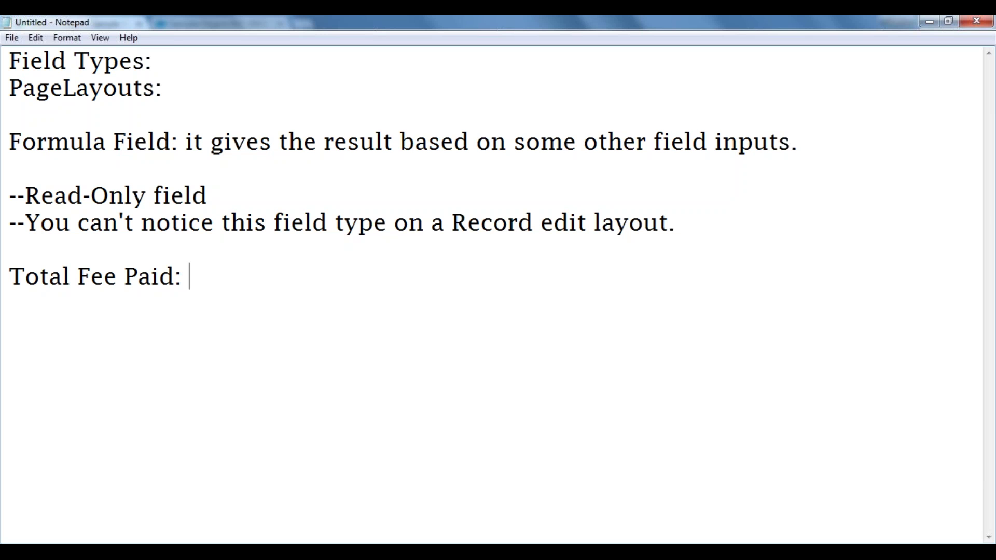
type("Student")
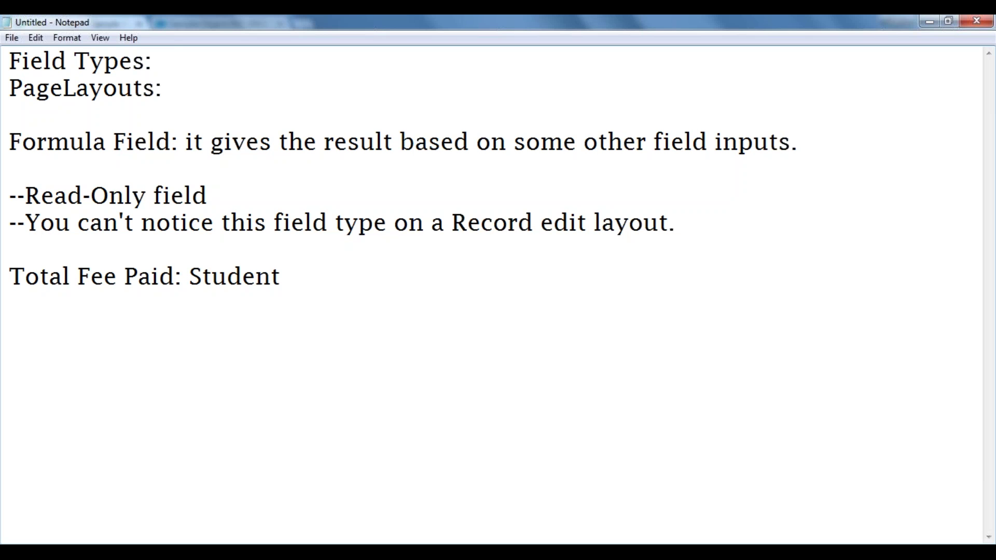
type(" Fees")
key("BackSpace")
type("es-")
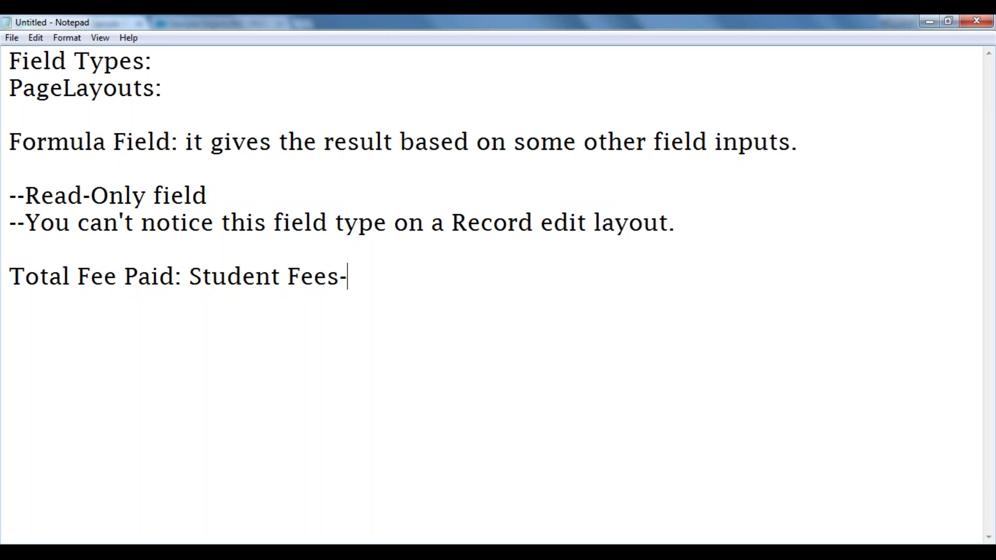
type("Fee")
type(" Cons")
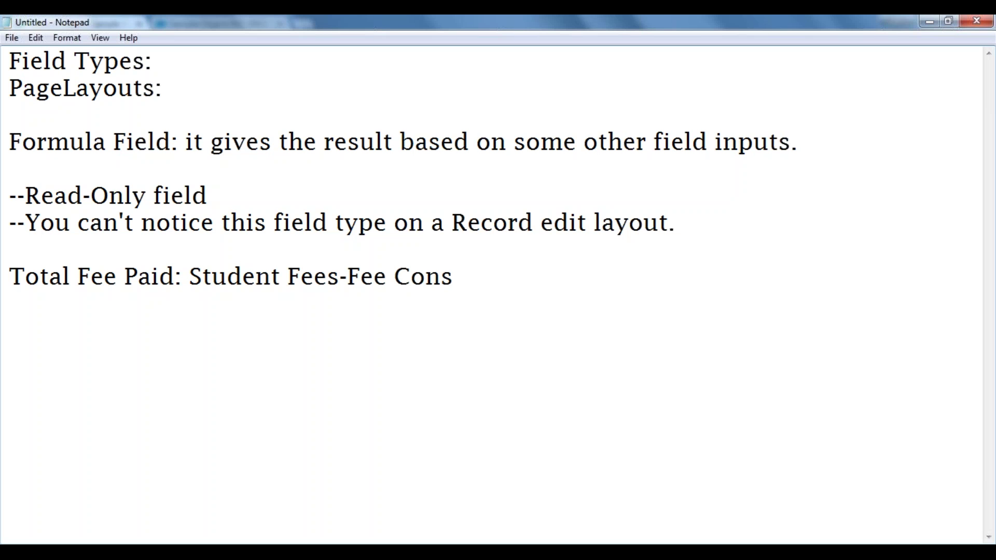
key("BackSpace")
type("cession")
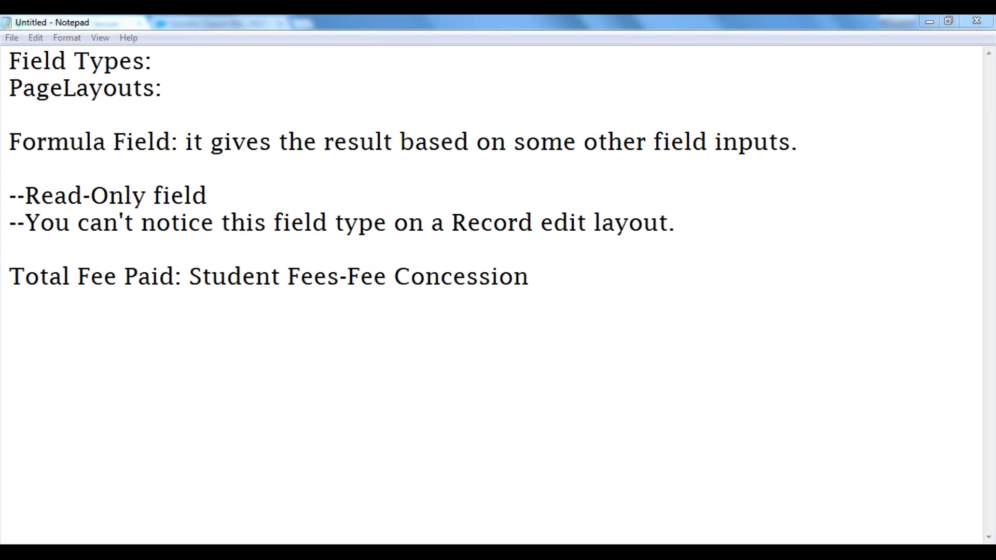
Highlight the 'Student Fees-Fee Concession' formula text in the note.
key("alt+Tab")
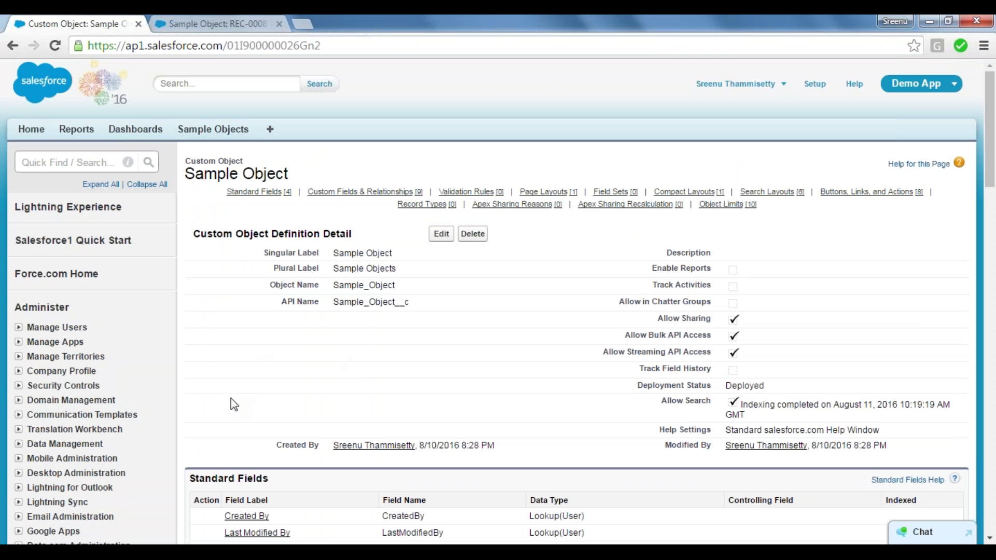
key("alt+Tab")
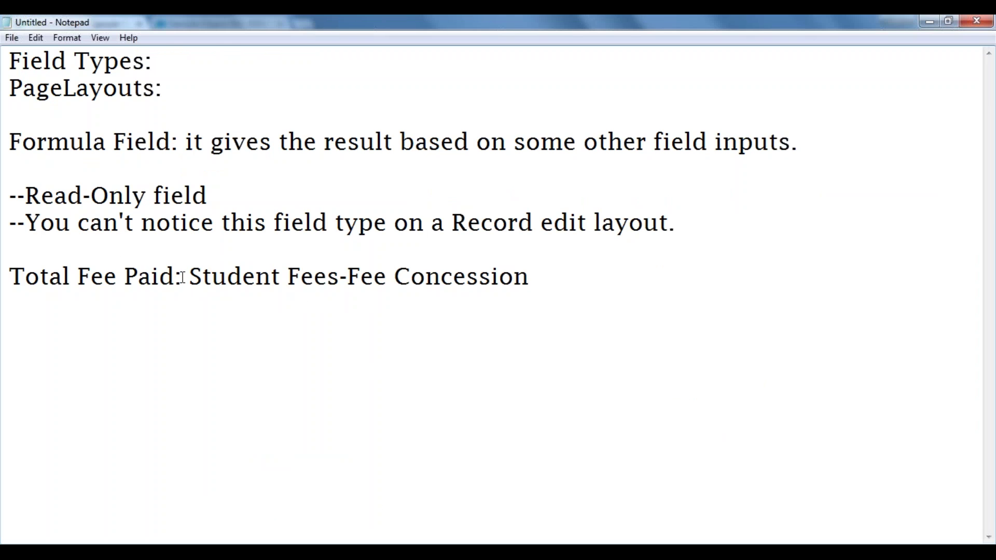
left_click_drag(183, 277, 10, 275)
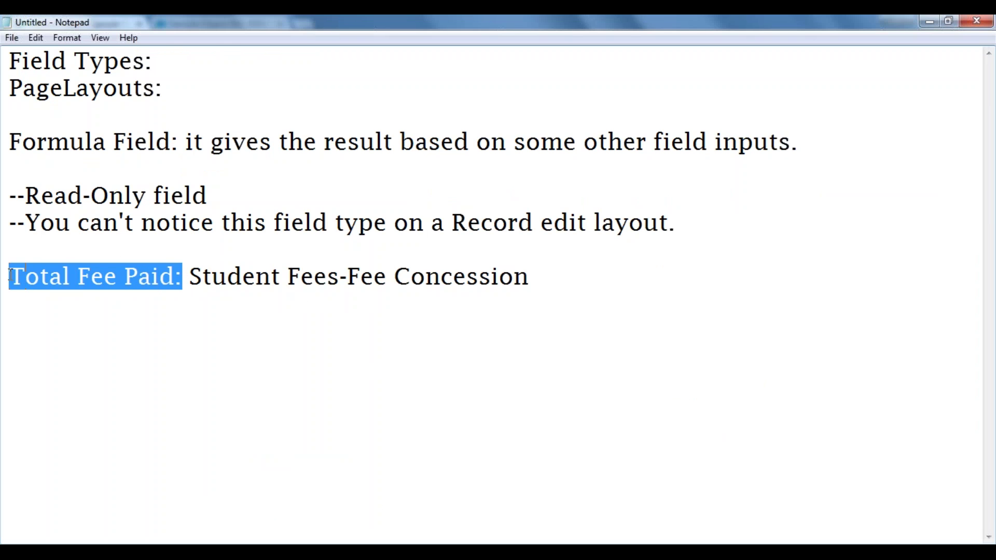
left_click(190, 277)
left_click_drag(191, 276, 567, 282)
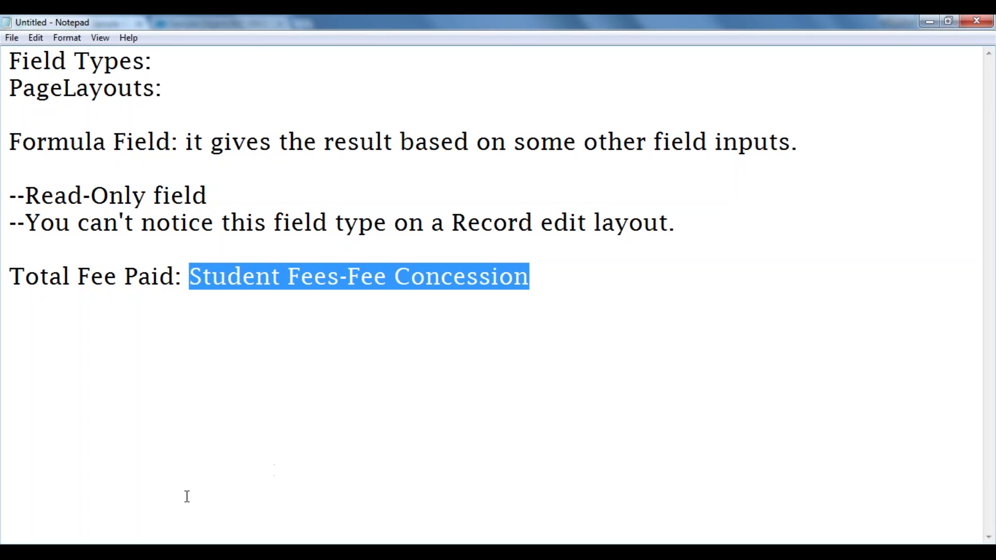
mouse_move(109, 552)
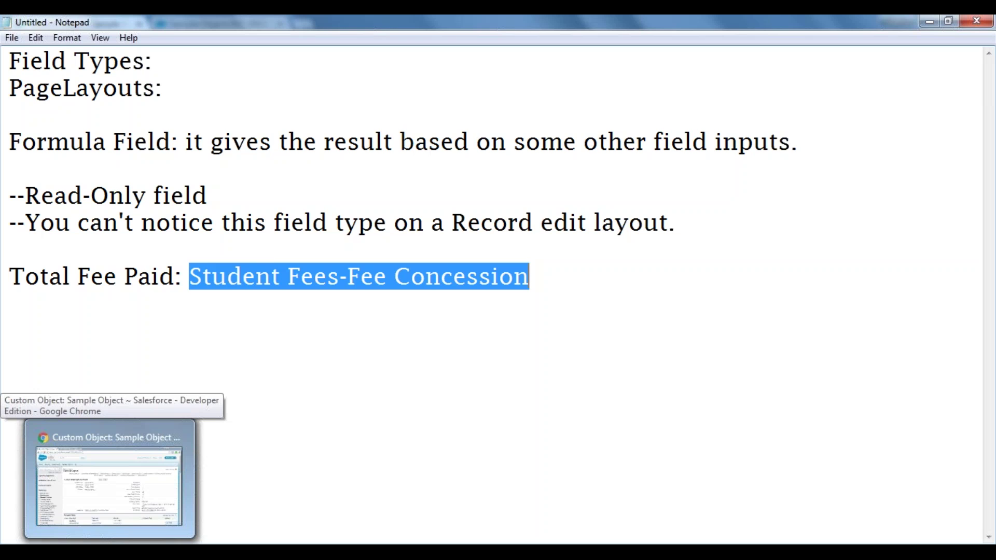
Create a new Sample Object custom field of type Formula and advance to the output type step.
left_click(109, 482)
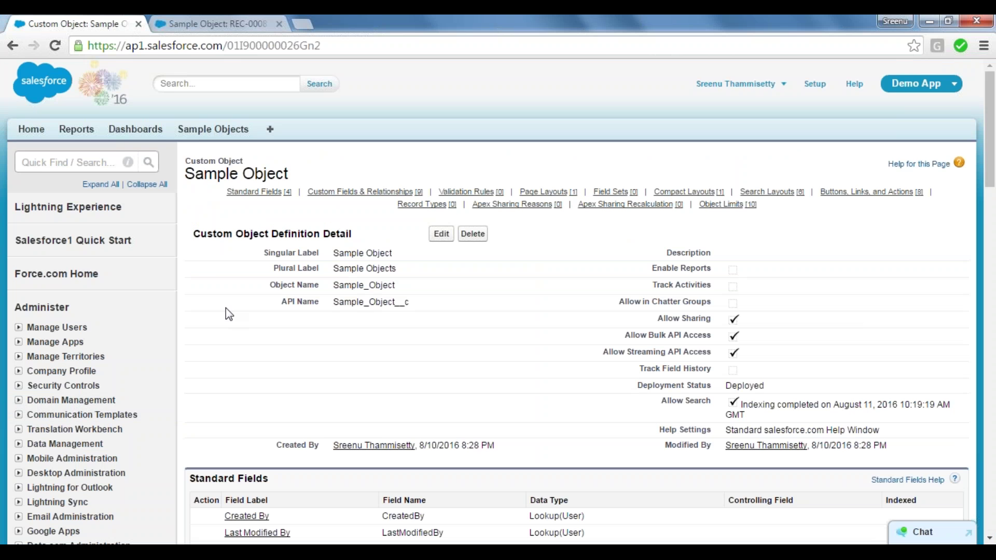
scroll(226, 308, "down", 2)
scroll(225, 307, "down", 1)
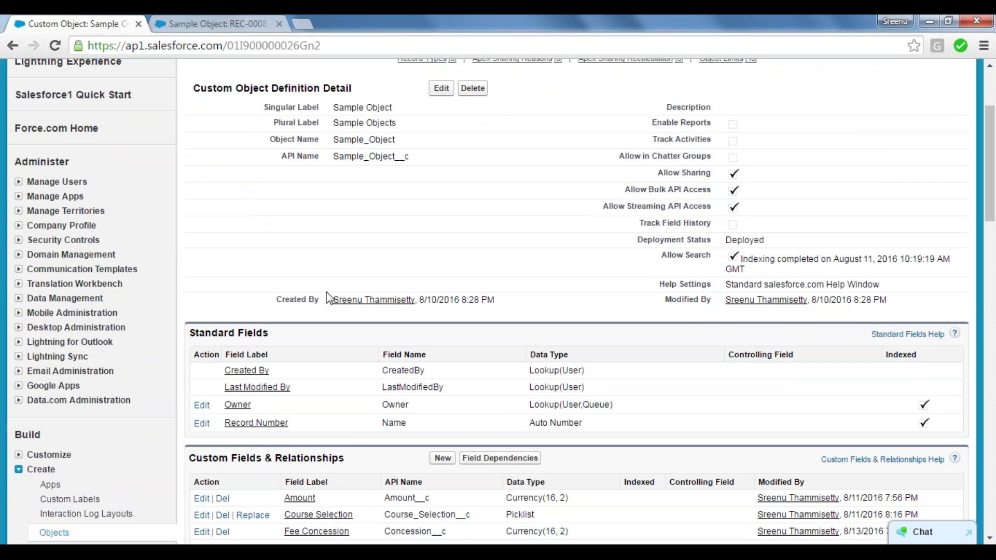
left_click(441, 459)
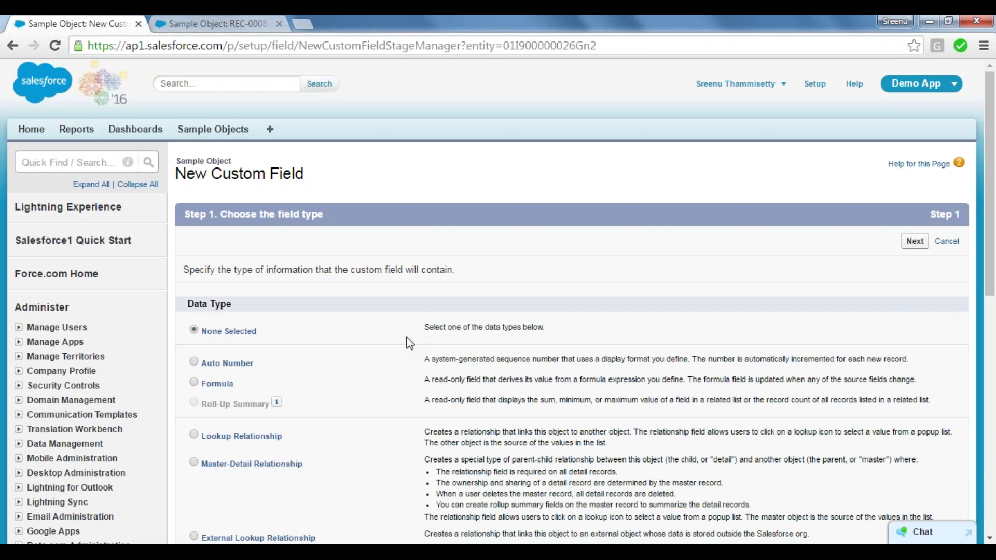
scroll(410, 342, "down", 6)
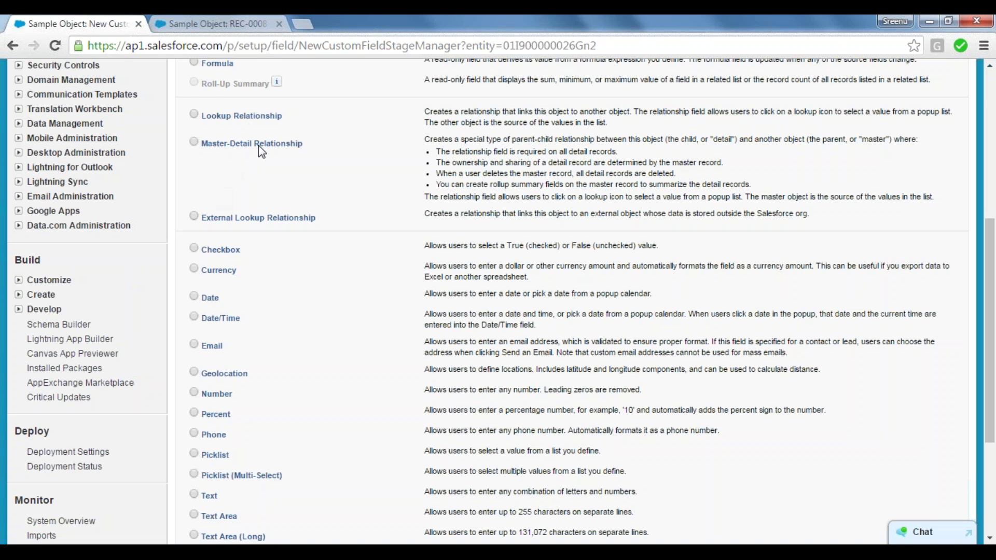
left_click(194, 63)
scroll(336, 179, "up", 2)
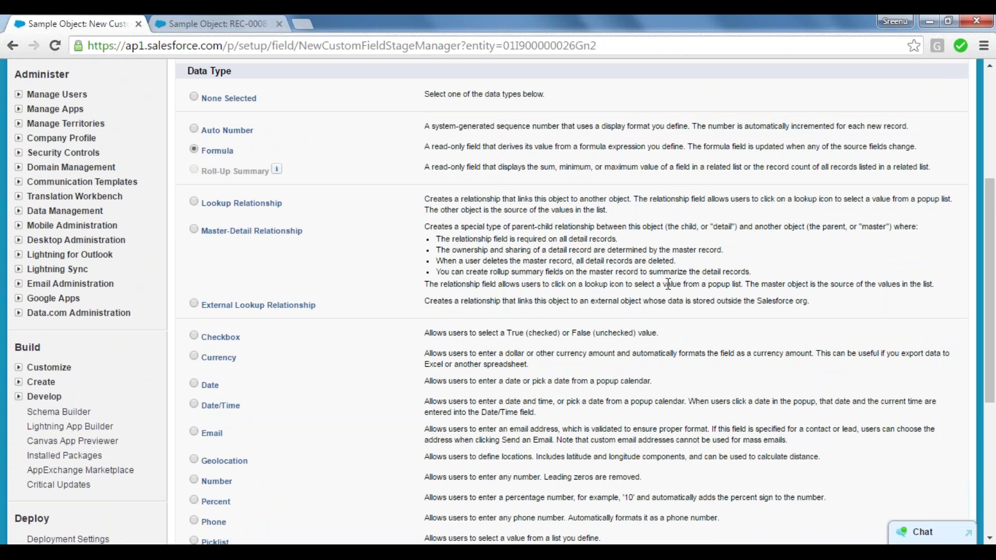
scroll(668, 284, "down", 5)
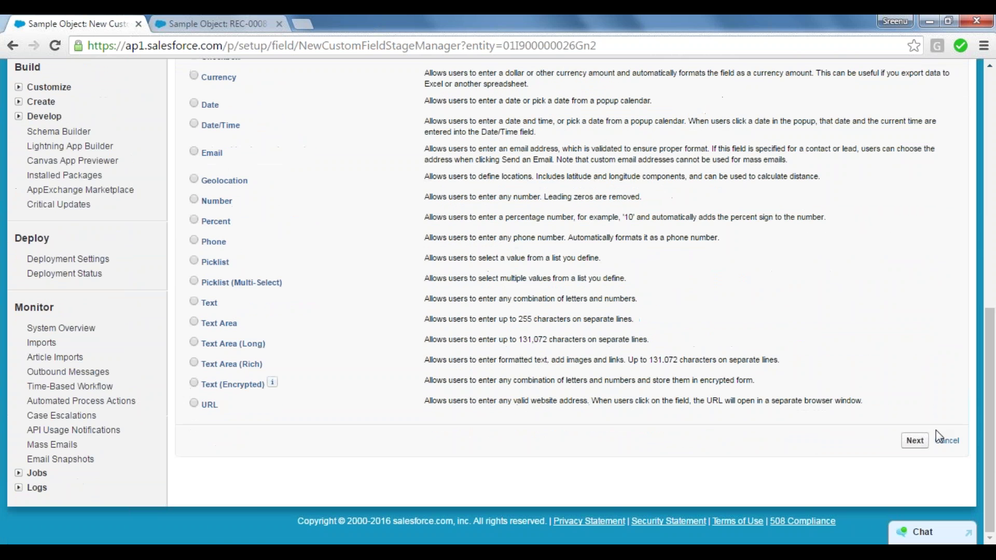
left_click(914, 440)
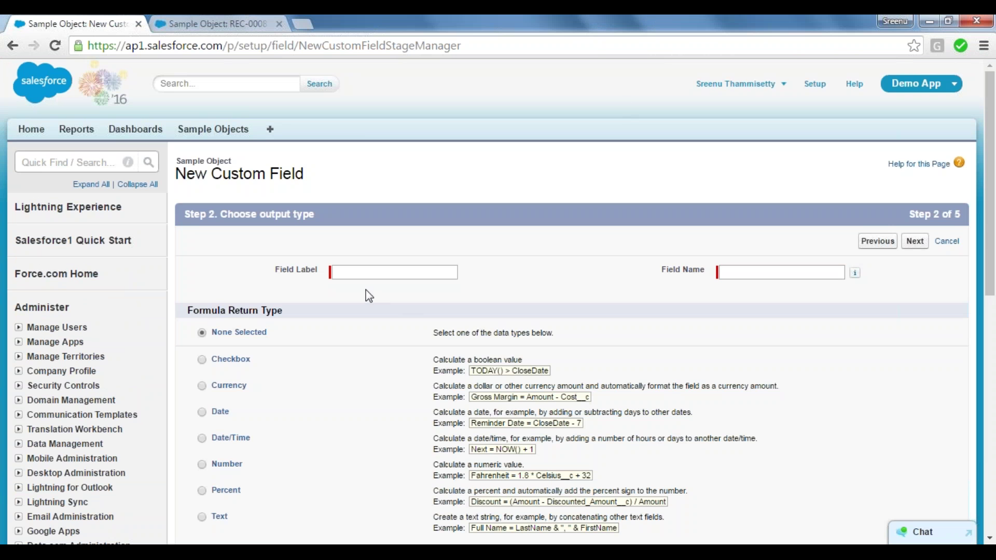
Label the new formula field 'Total Fee Paid', letting its field name auto-fill.
left_click(370, 272)
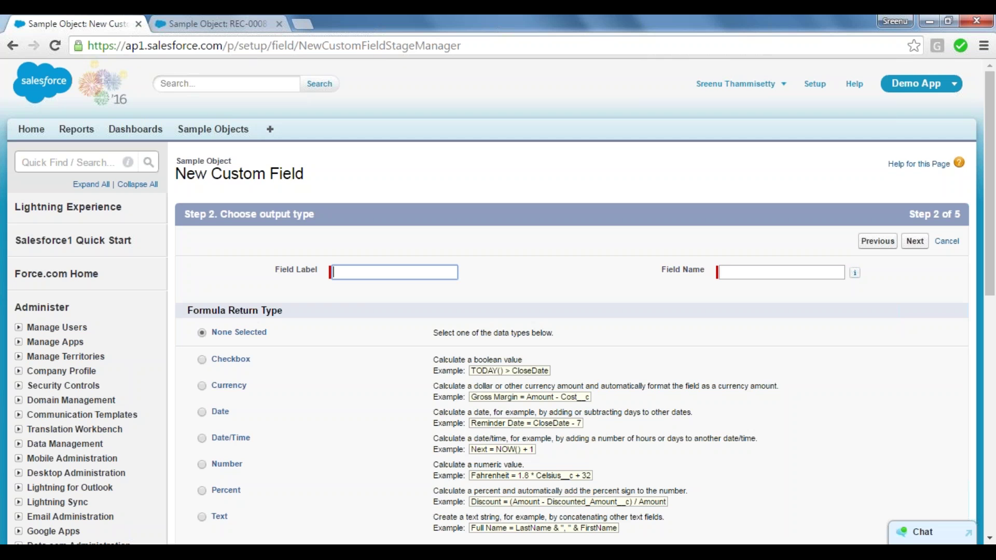
type("Total Fee Paid")
key("Tab")
key("Tab")
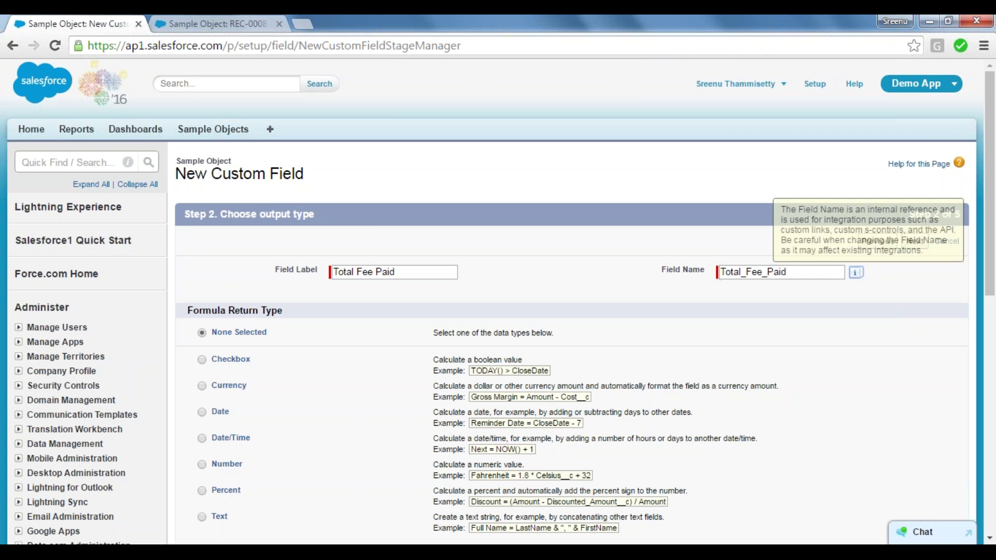
key("Tab")
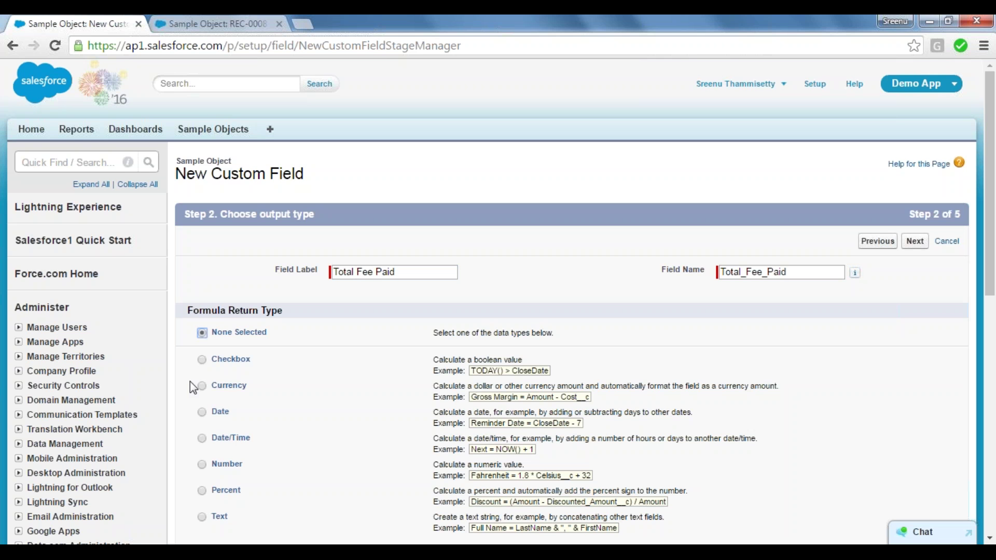
Set the return type to Currency and proceed to the Advanced Formula editor on Step 3.
left_click(203, 388)
left_click(201, 464)
left_click(917, 245)
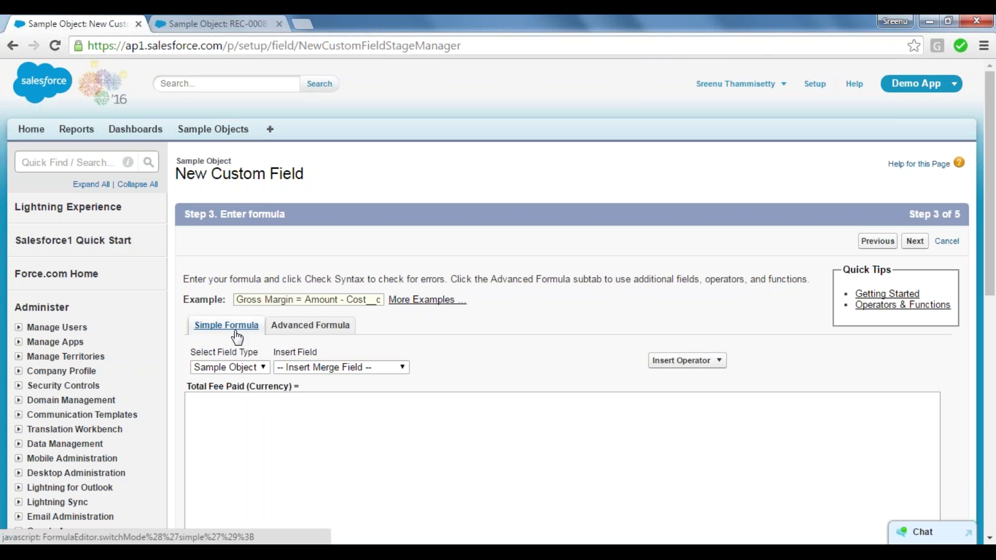
left_click(311, 327)
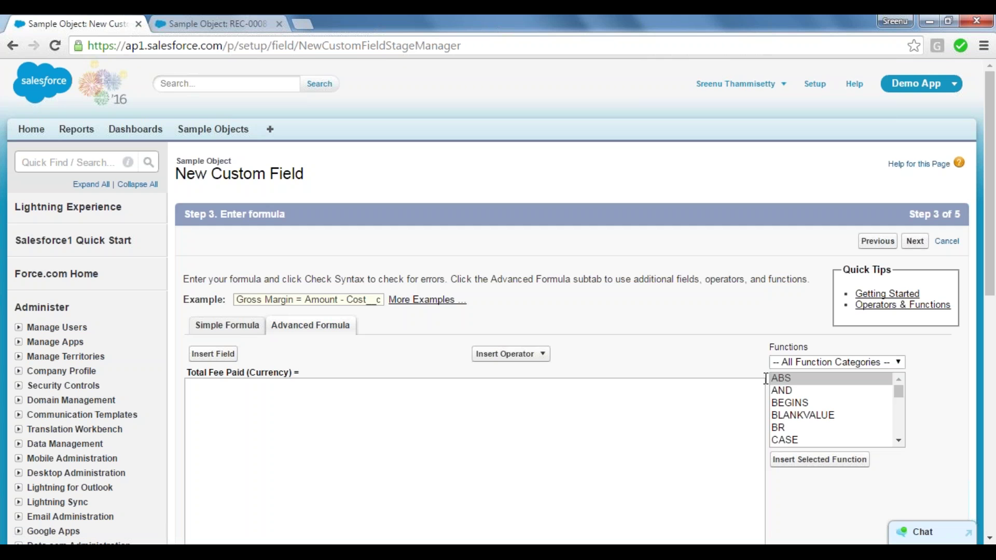
Filter the Functions panel to Math and read the CEILING and DISTANCE descriptions.
left_click_drag(770, 347, 822, 346)
left_click(822, 346)
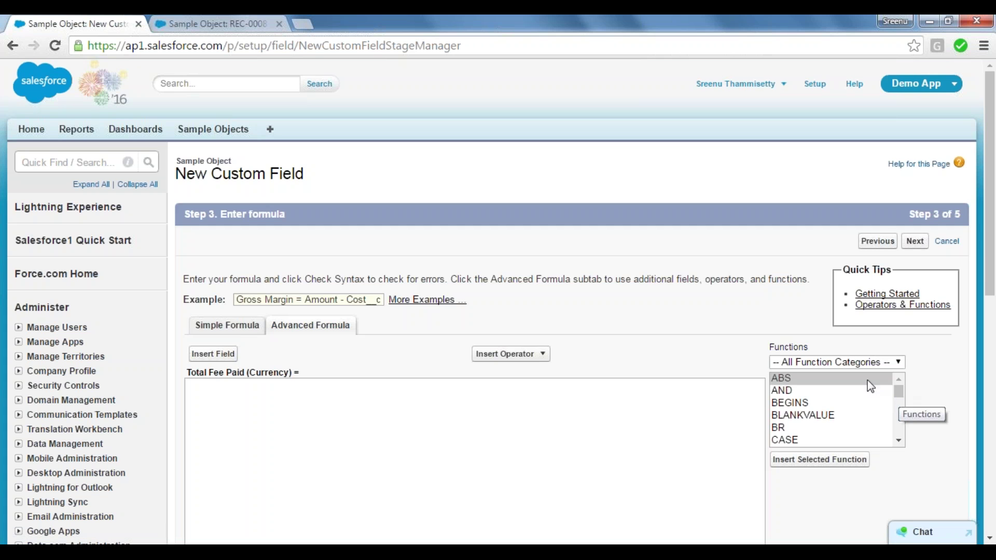
left_click(847, 363)
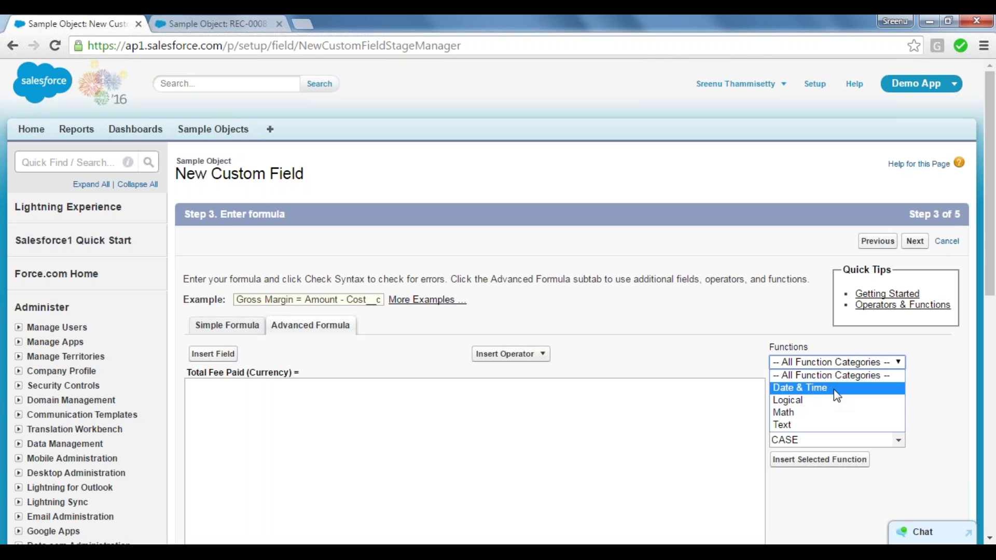
left_click(806, 417)
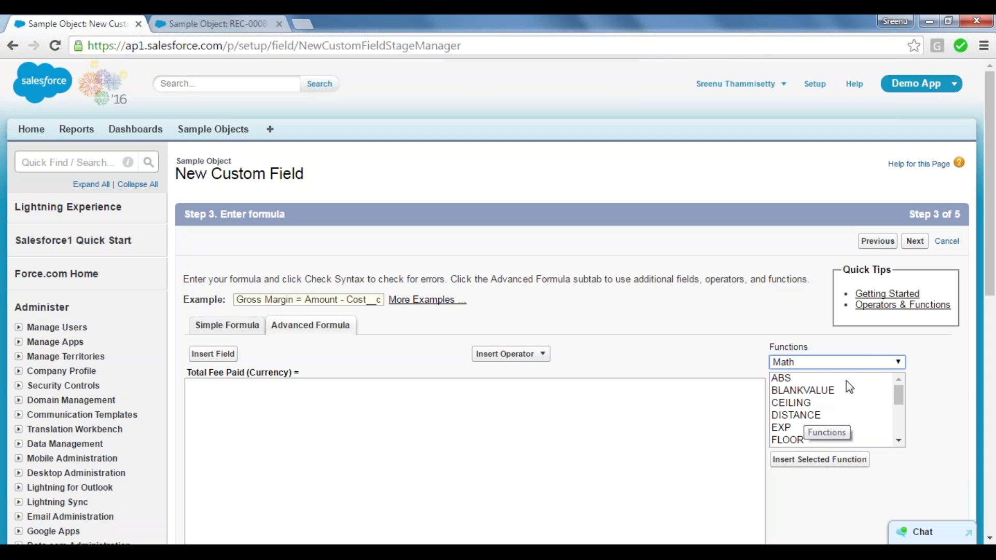
left_click(814, 403)
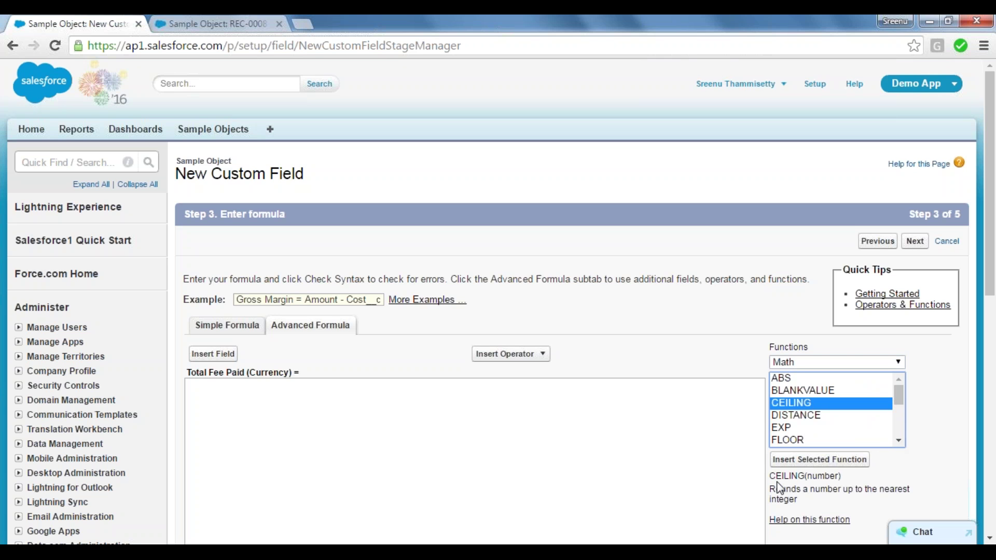
left_click(795, 415)
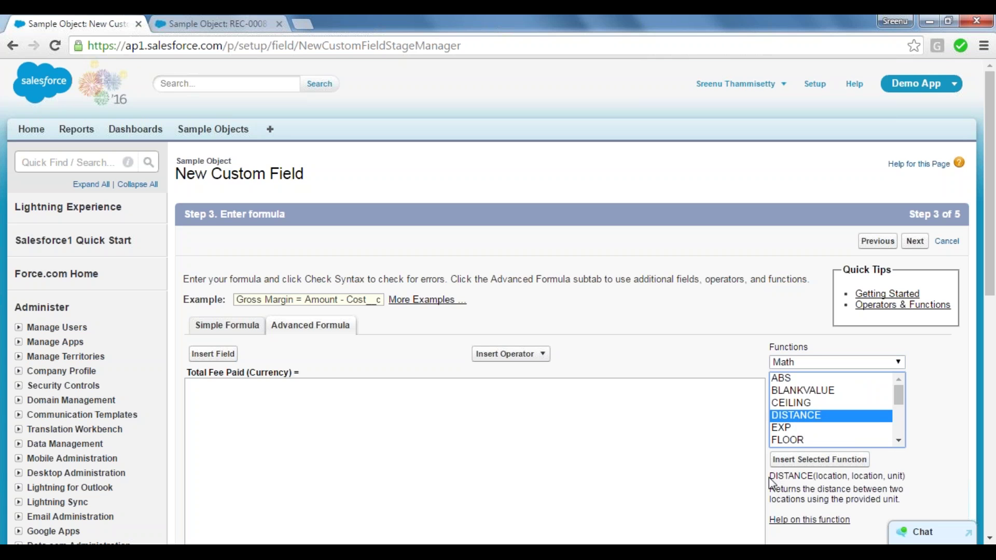
left_click_drag(768, 477, 905, 503)
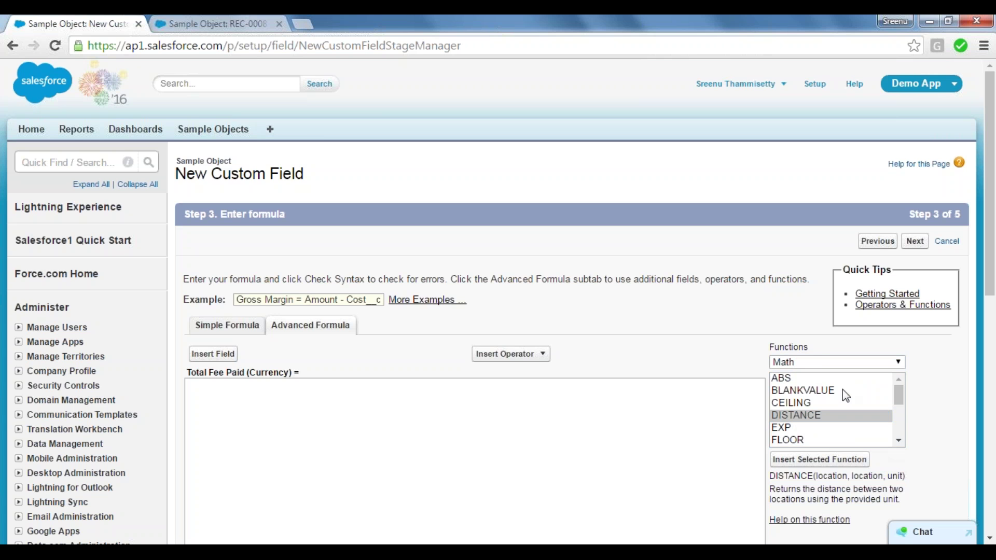
Switch to Date & Time functions, view DATE's description, and open the functions help article.
left_click(818, 362)
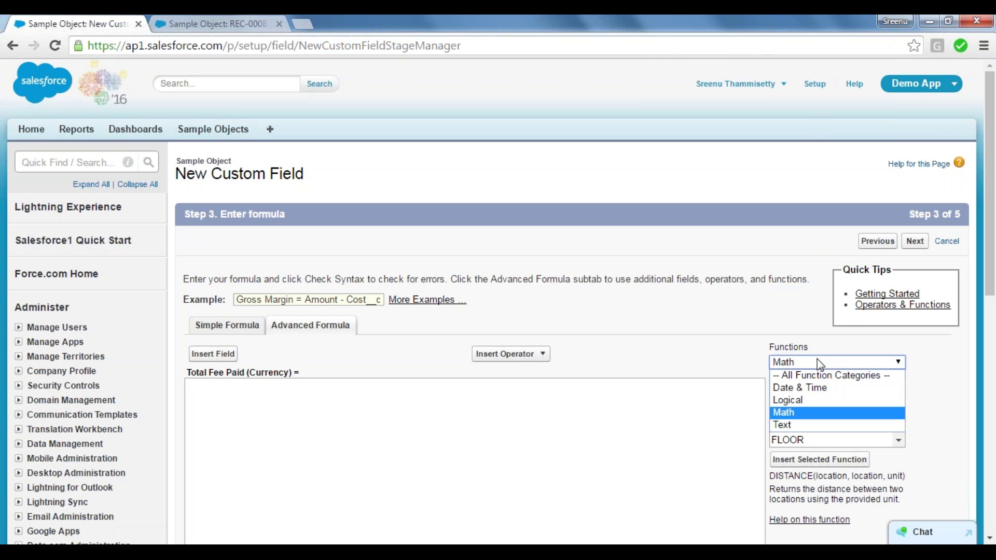
left_click(804, 389)
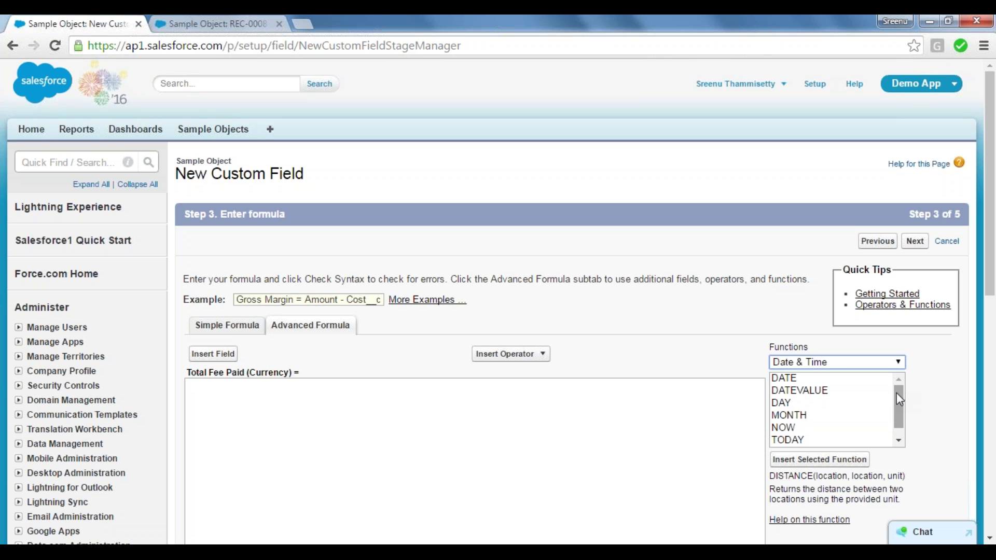
left_click(932, 411)
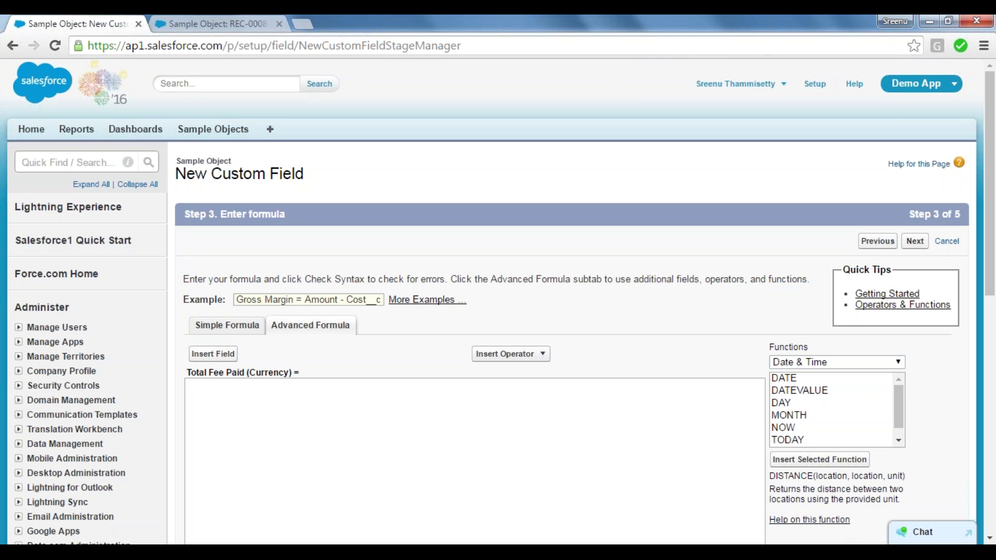
left_click(784, 379)
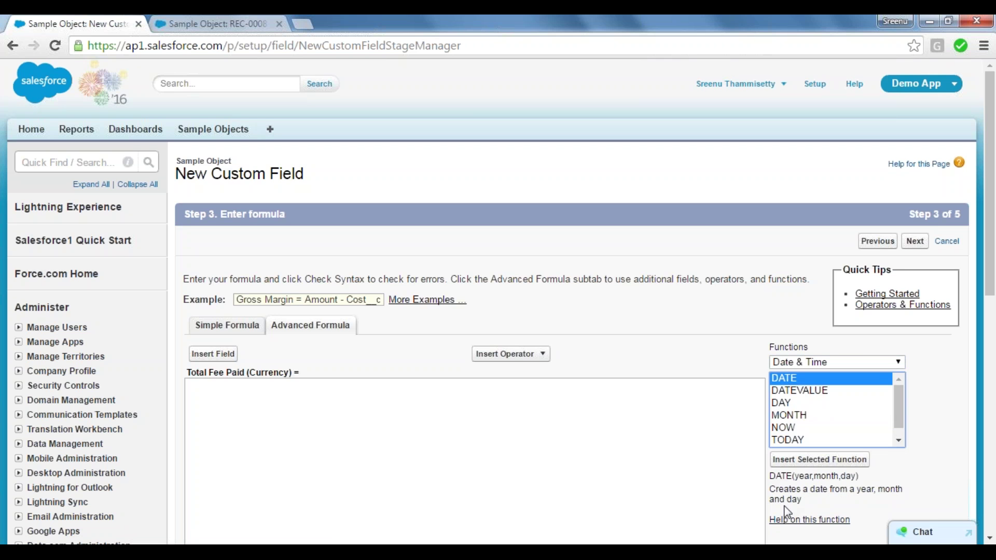
left_click(807, 520)
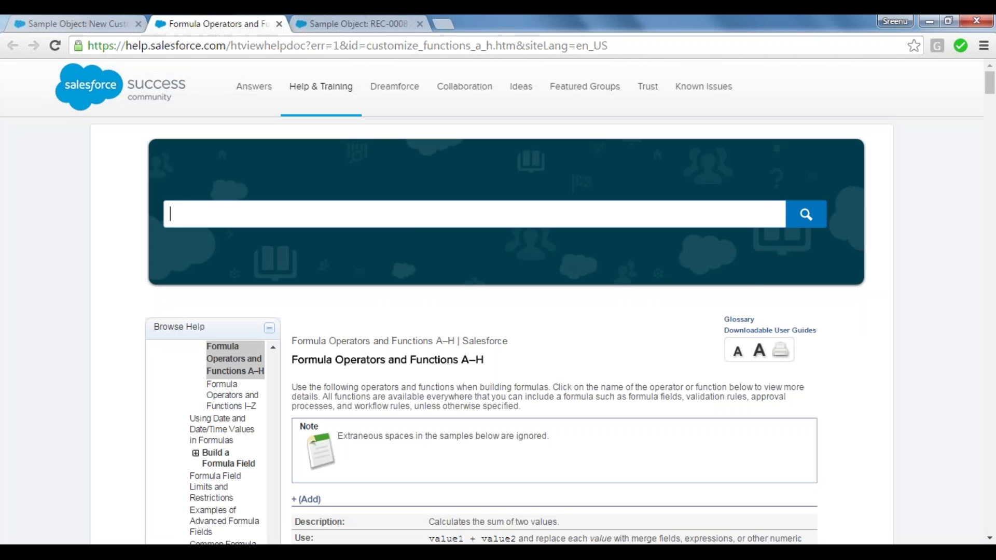
Scroll through the Formula Operators and Functions A–H article, then return to the New Custom Field tab.
scroll(586, 439, "down", 7)
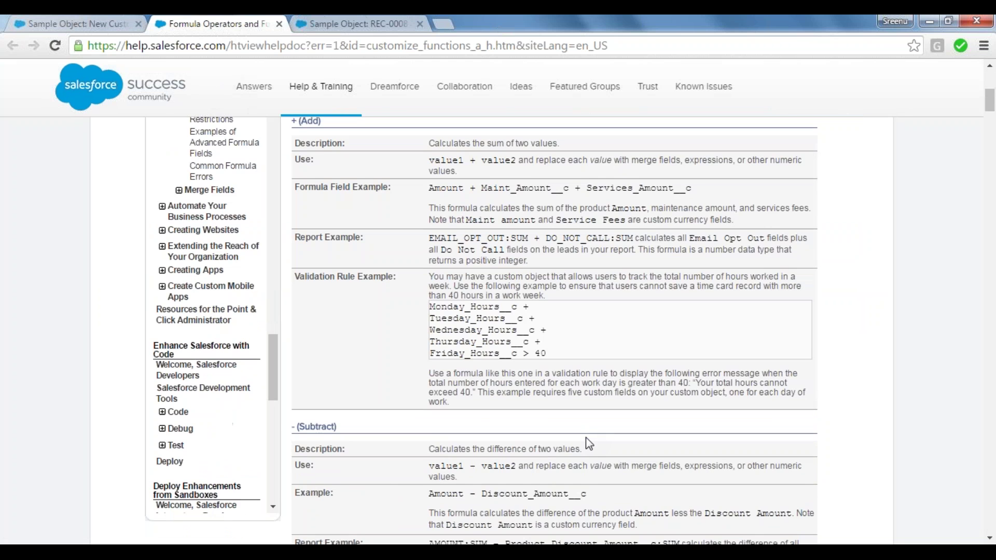
scroll(586, 438, "down", 7)
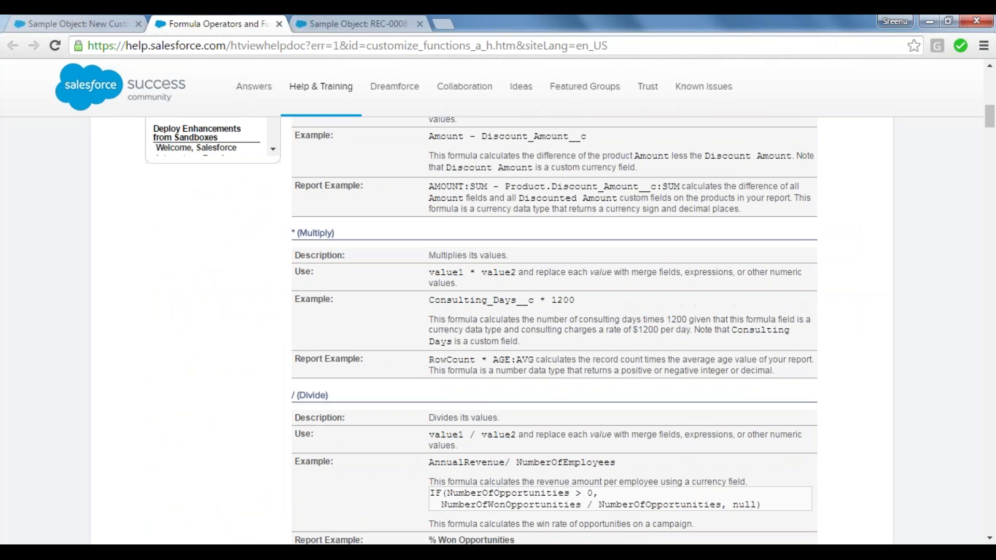
scroll(587, 438, "down", 4)
scroll(555, 332, "down", 15)
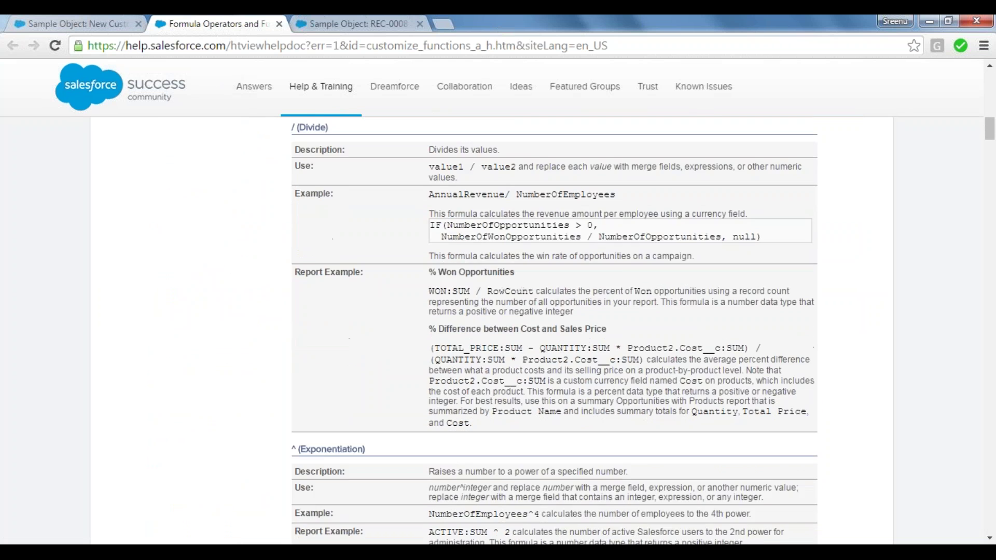
scroll(554, 332, "down", 15)
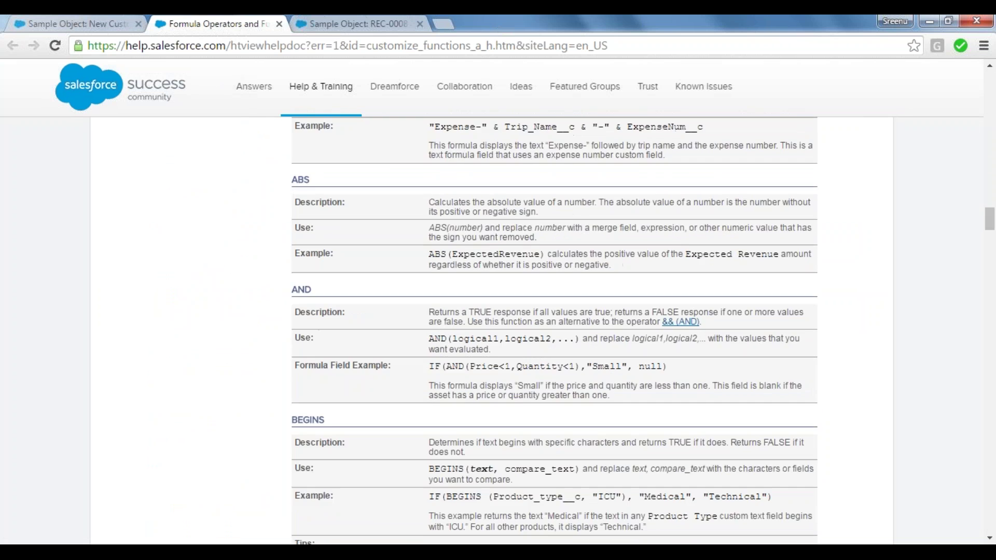
scroll(555, 332, "down", 3)
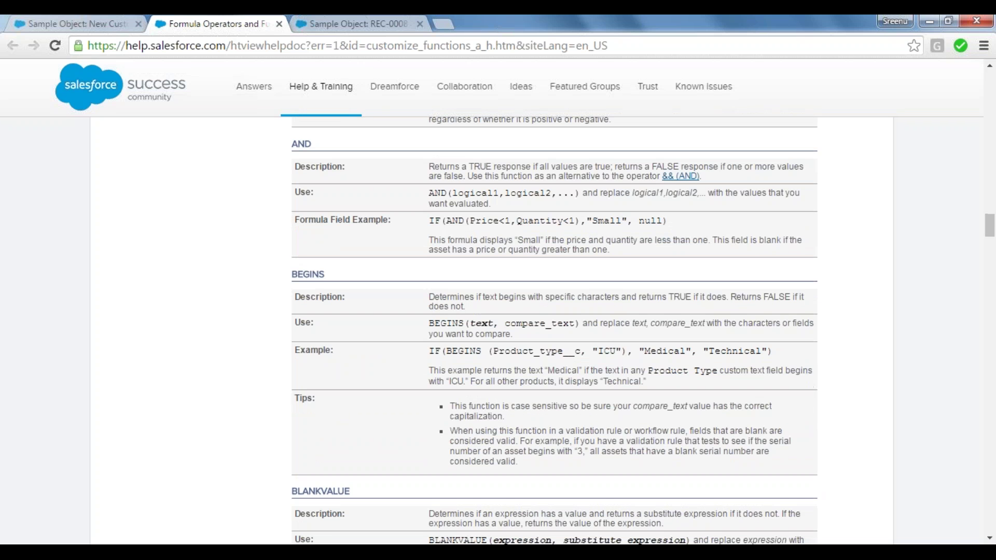
left_click(78, 21)
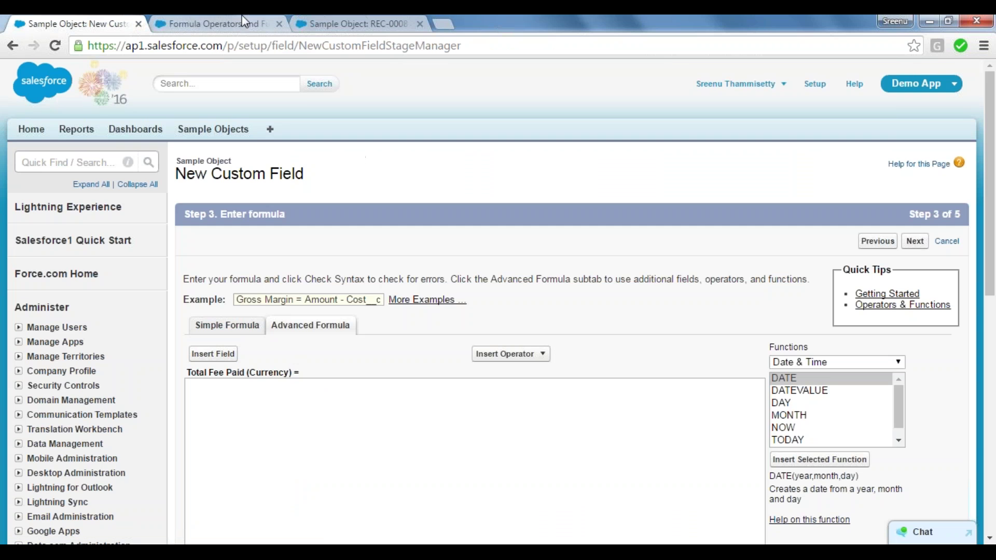
key("alt+Tab")
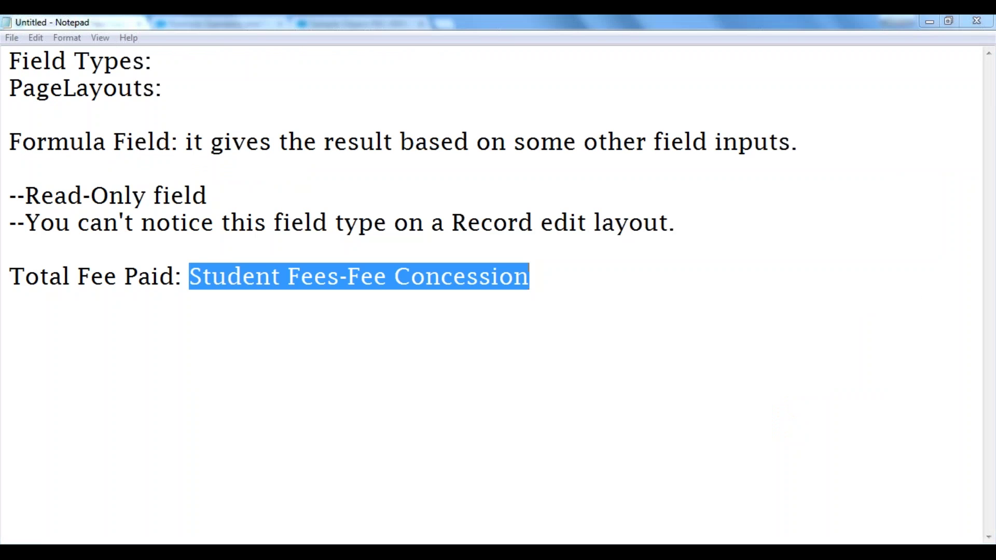
key("alt+Tab")
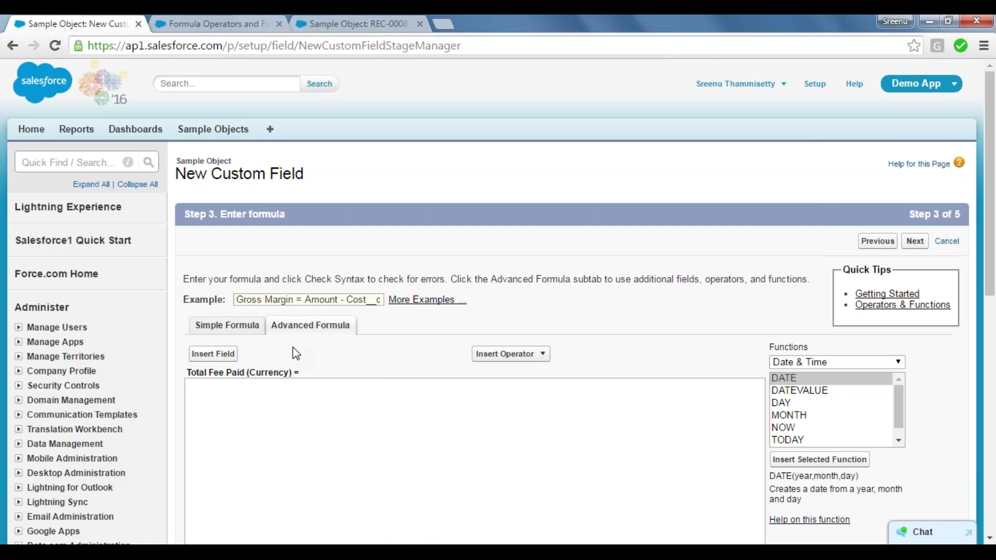
Insert the Sample Object's Student Fees field (Student_Fees__c) into the formula.
left_click(204, 355)
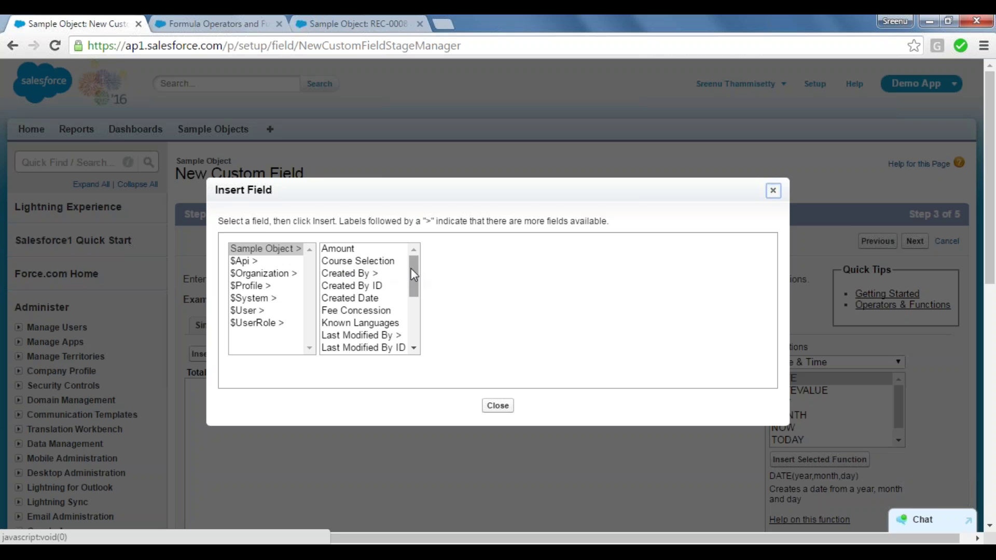
mouse_move(414, 272)
left_mouse_down()
mouse_move(416, 331)
mouse_move(415, 264)
left_mouse_up()
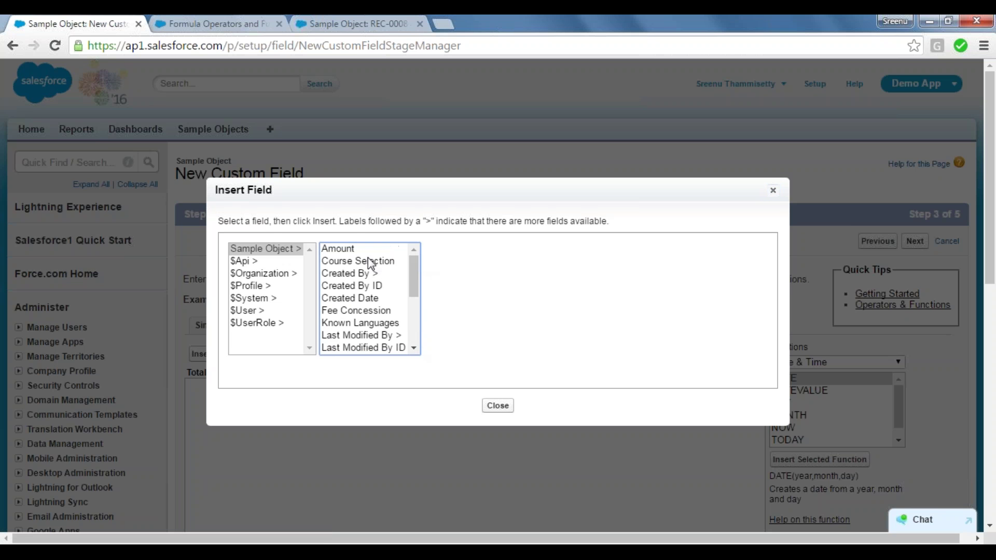
left_click(265, 251)
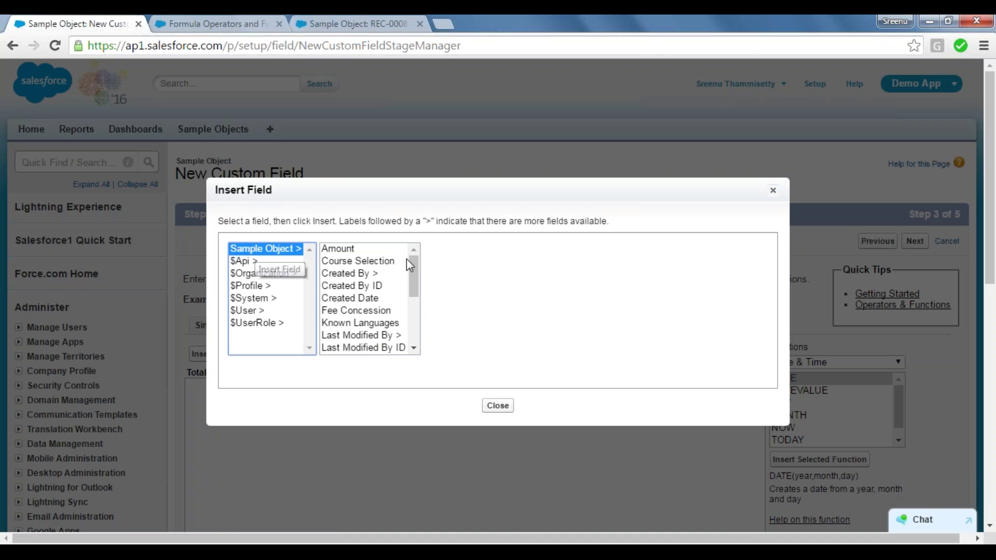
left_click(415, 269)
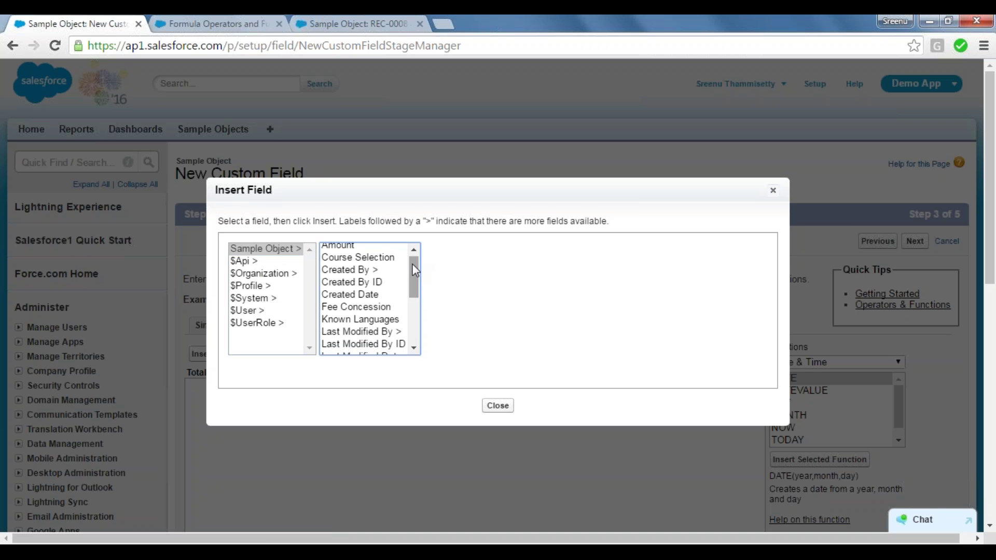
left_click_drag(419, 280, 418, 329)
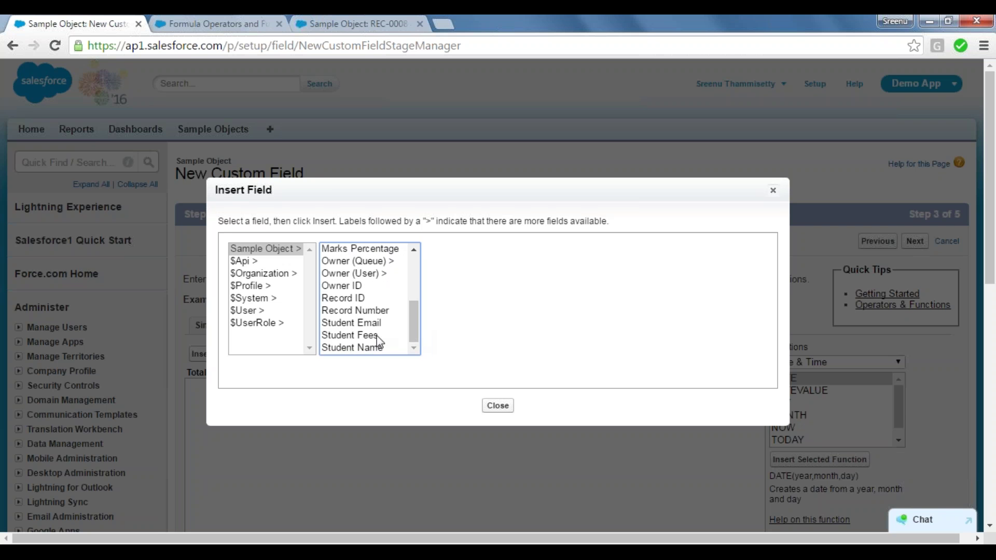
left_click(359, 336)
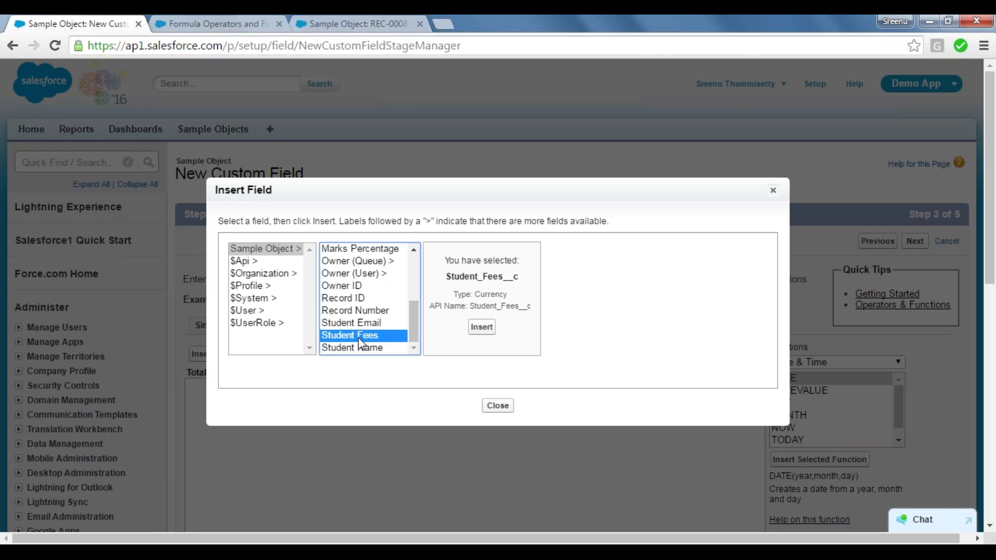
left_click(481, 330)
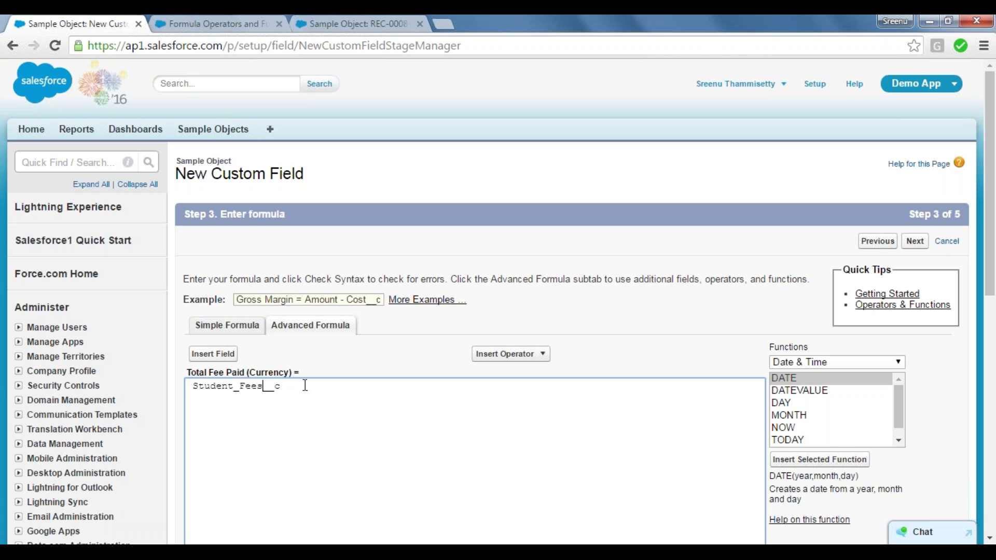
Place the caret at the end of Student_Fees__c in the formula box.
left_click_drag(286, 386, 264, 384)
left_click(305, 387)
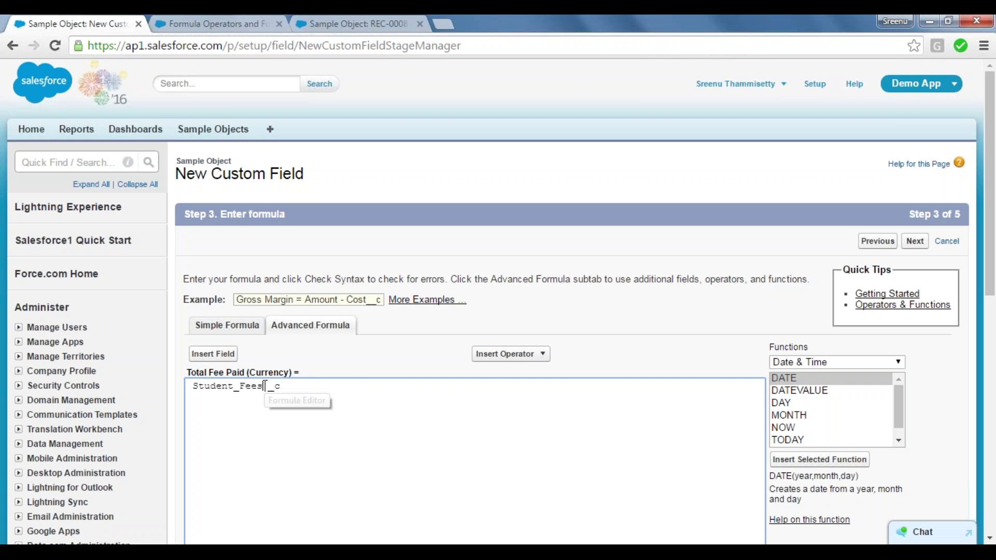
left_click_drag(265, 386, 194, 385)
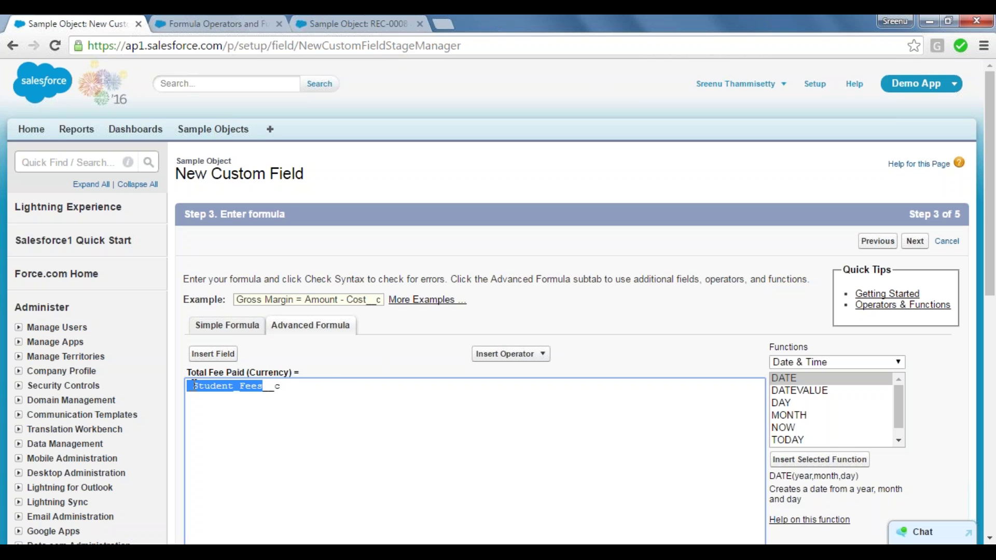
left_click(329, 386)
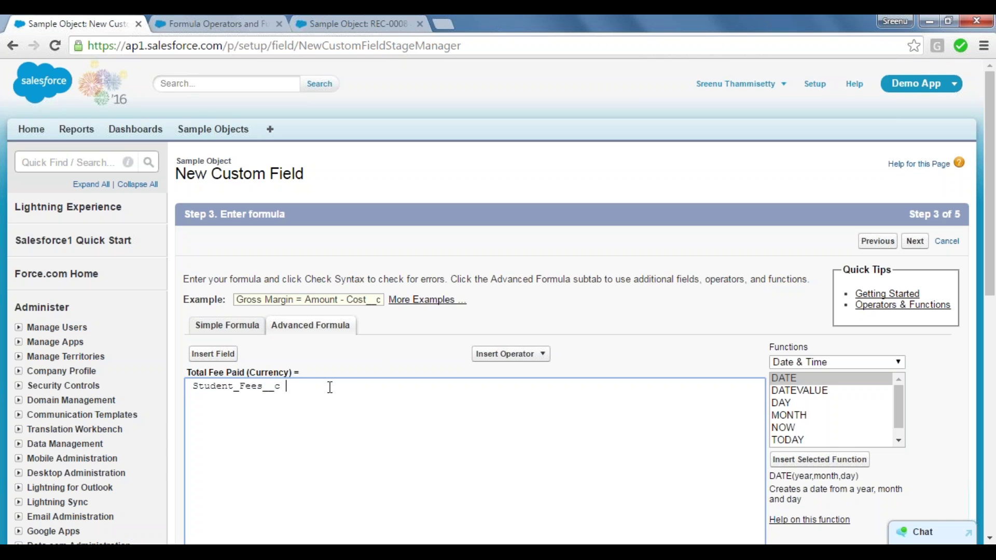
left_click(428, 354)
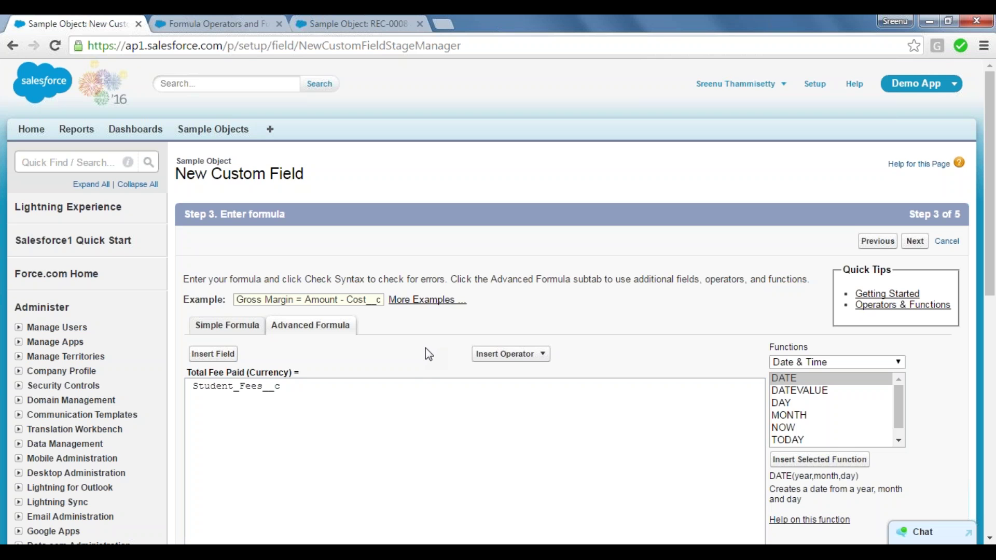
left_click(345, 392)
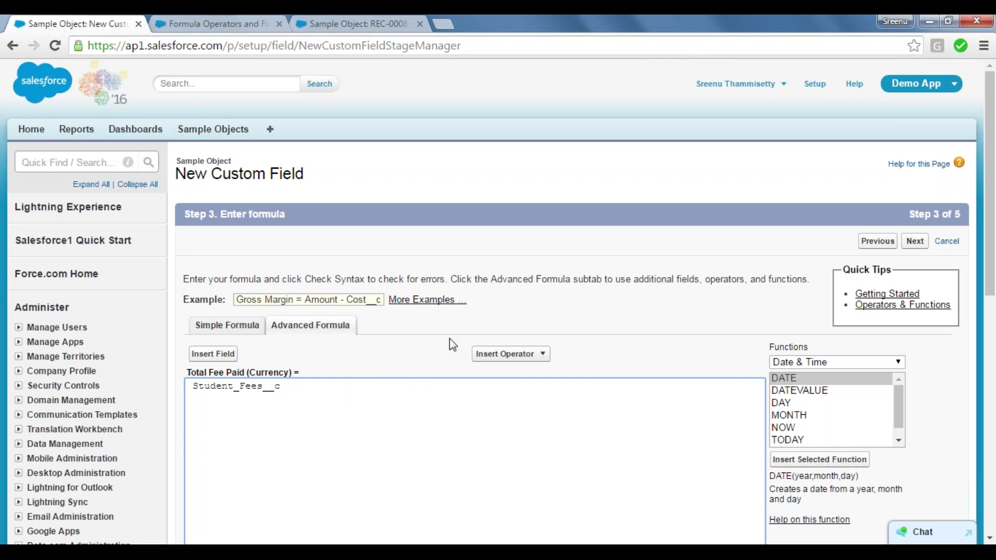
Add a subtract operator and the Fee Concession field, giving Student_Fees__c - Concession__c.
left_click(542, 355)
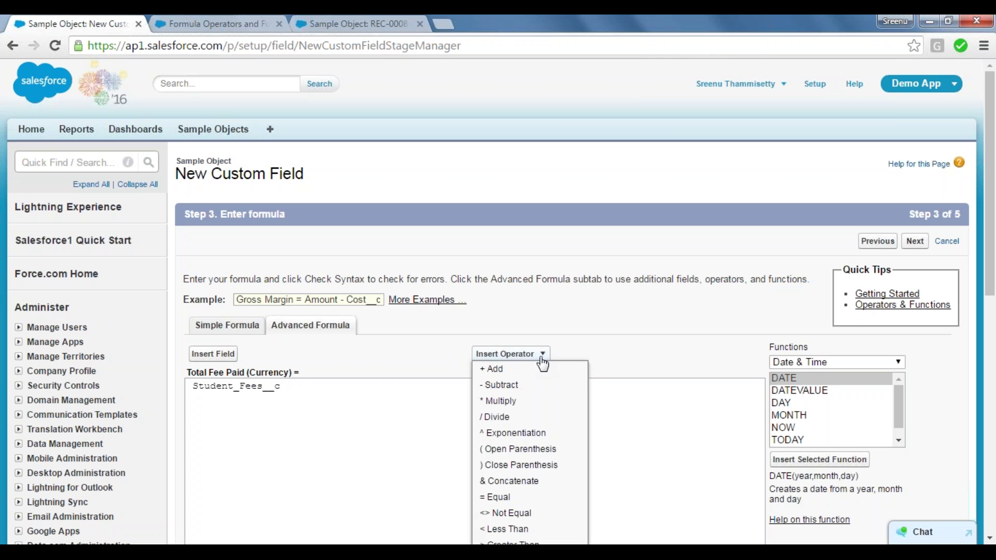
left_click(501, 386)
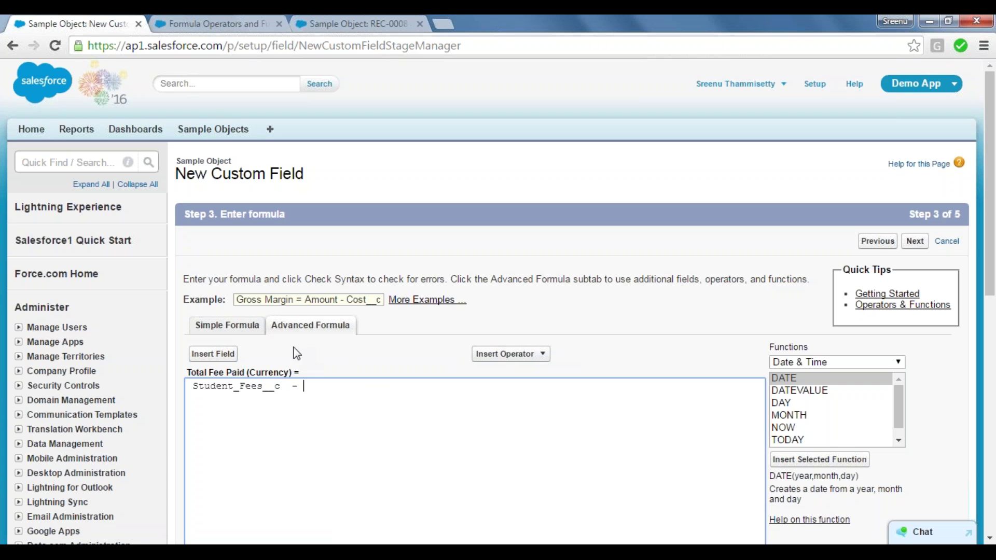
left_click(208, 356)
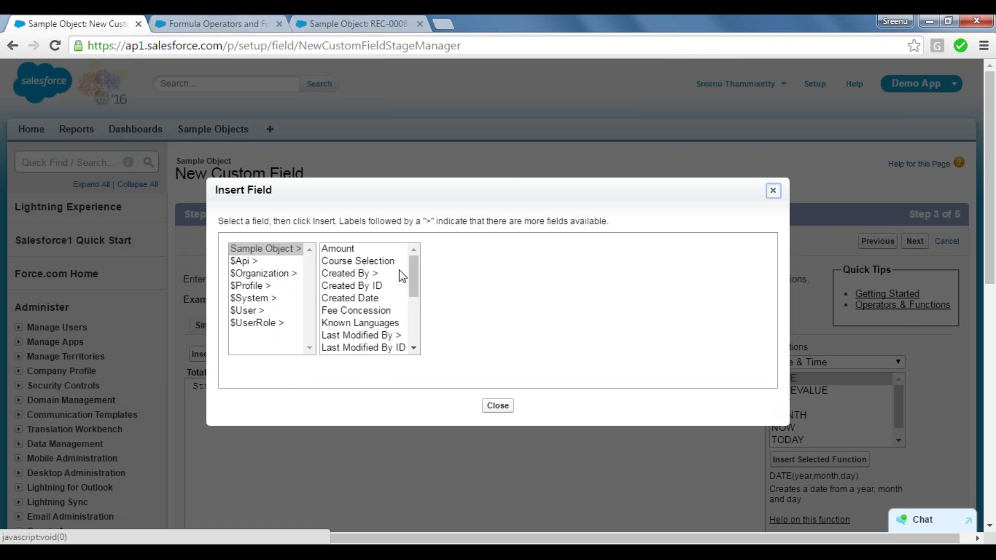
left_click(367, 312)
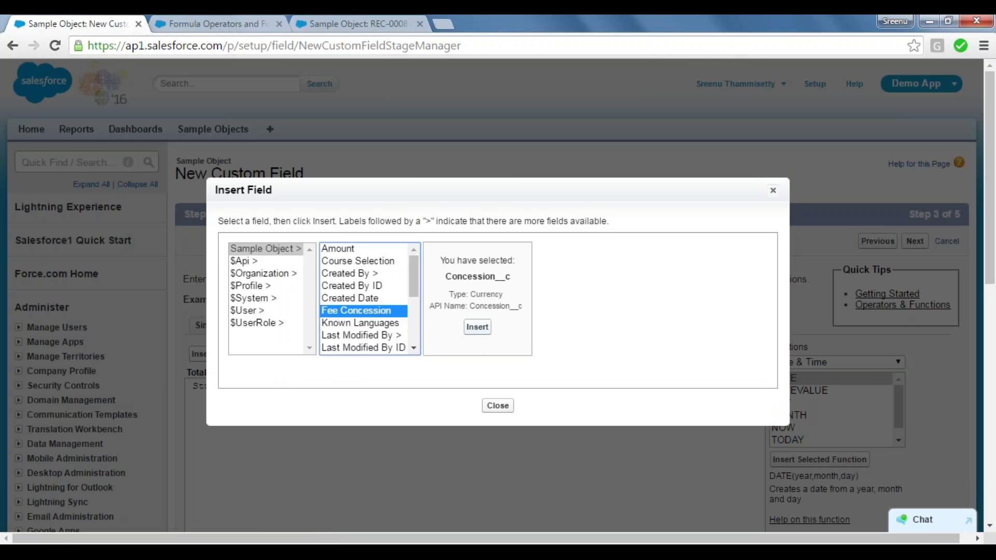
left_click(478, 327)
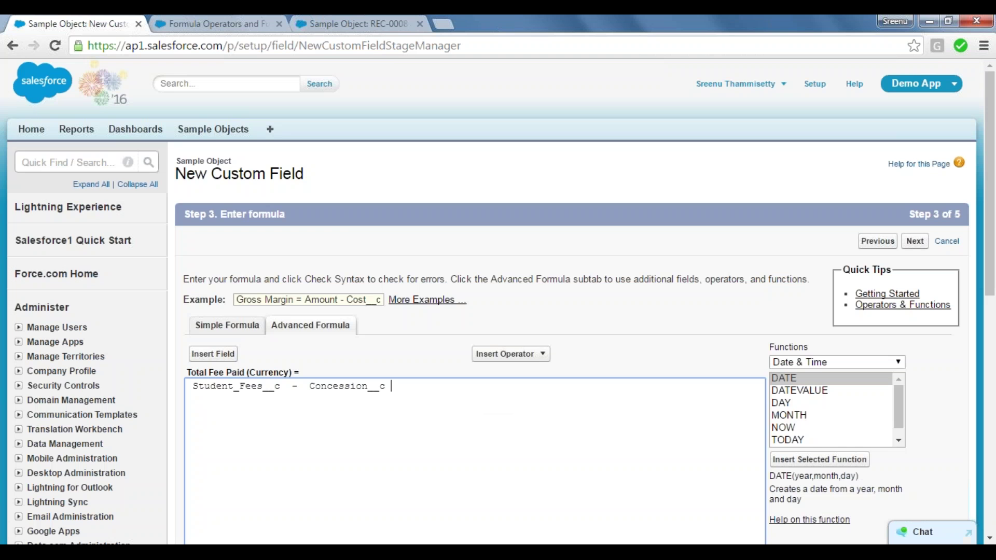
left_click(396, 354)
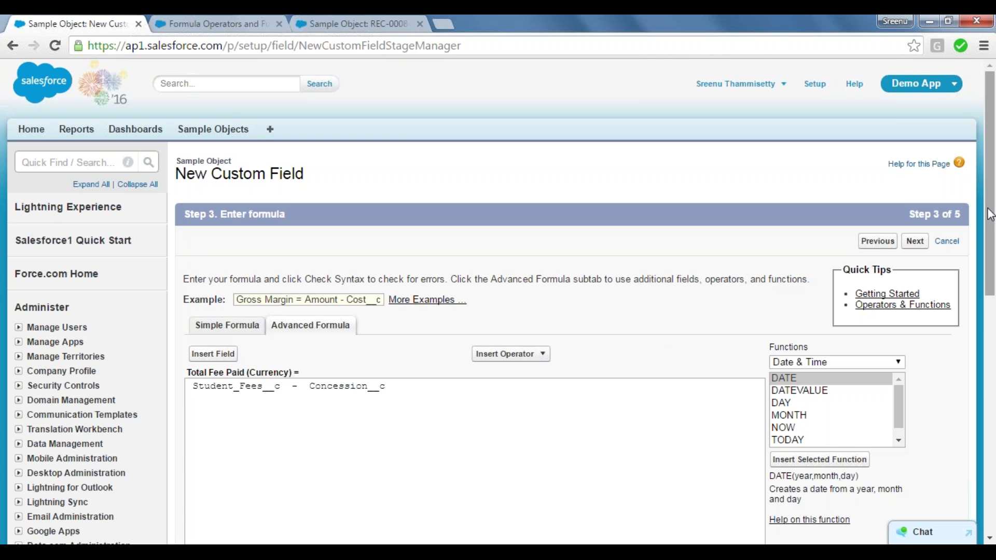
left_click_drag(991, 214, 993, 309)
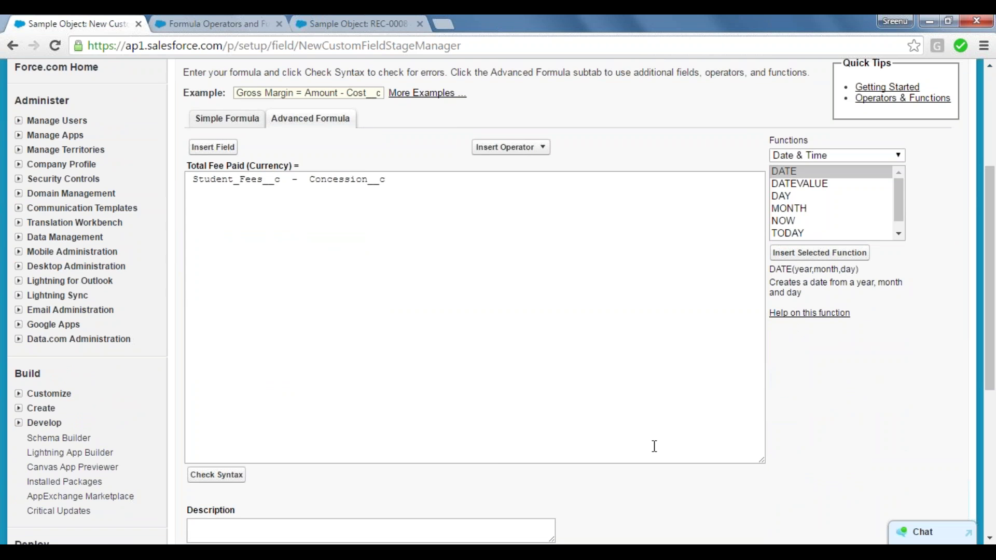
Pass the syntax check, keep blank fields treated as zeroes, and advance to field-level security.
left_click(211, 477)
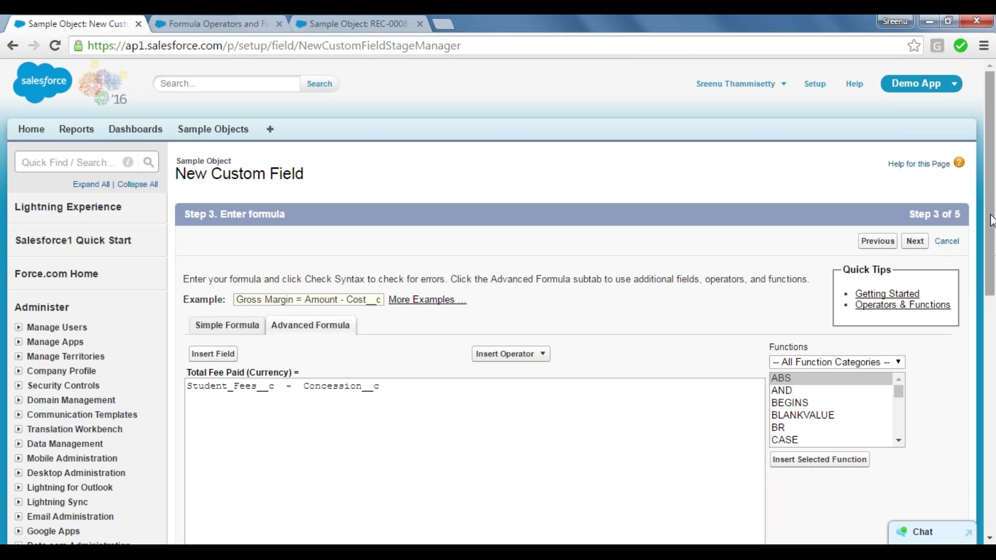
left_click_drag(991, 220, 991, 355)
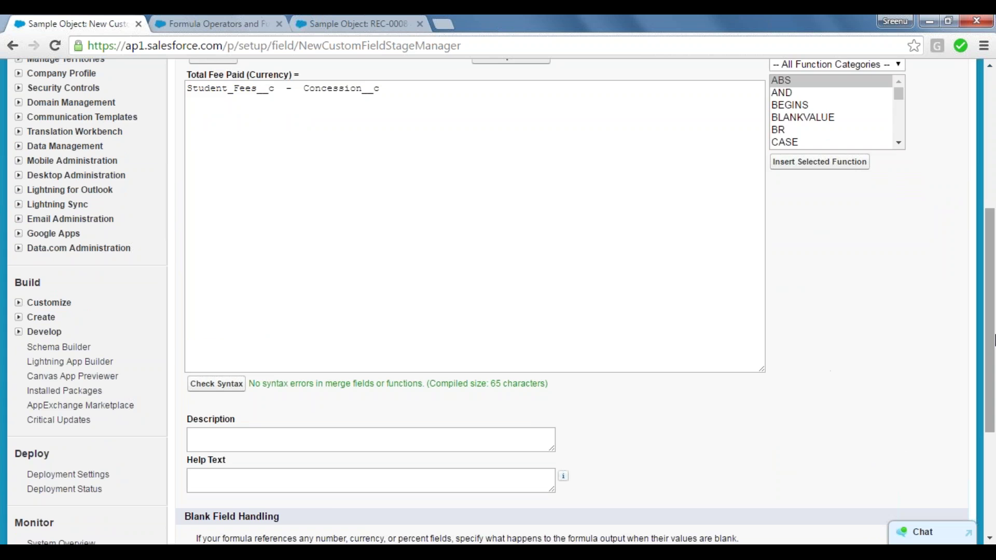
left_click_drag(993, 348, 993, 402)
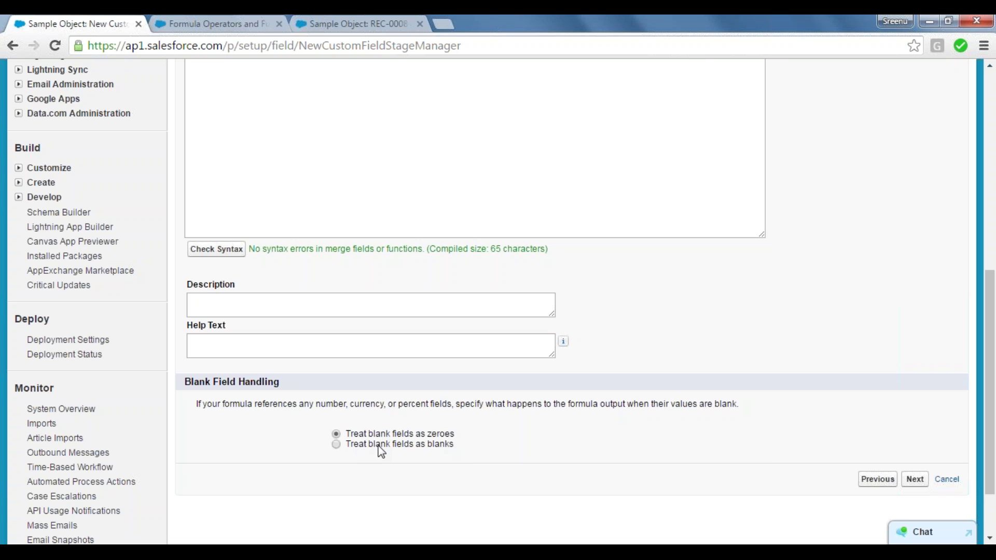
left_click(916, 481)
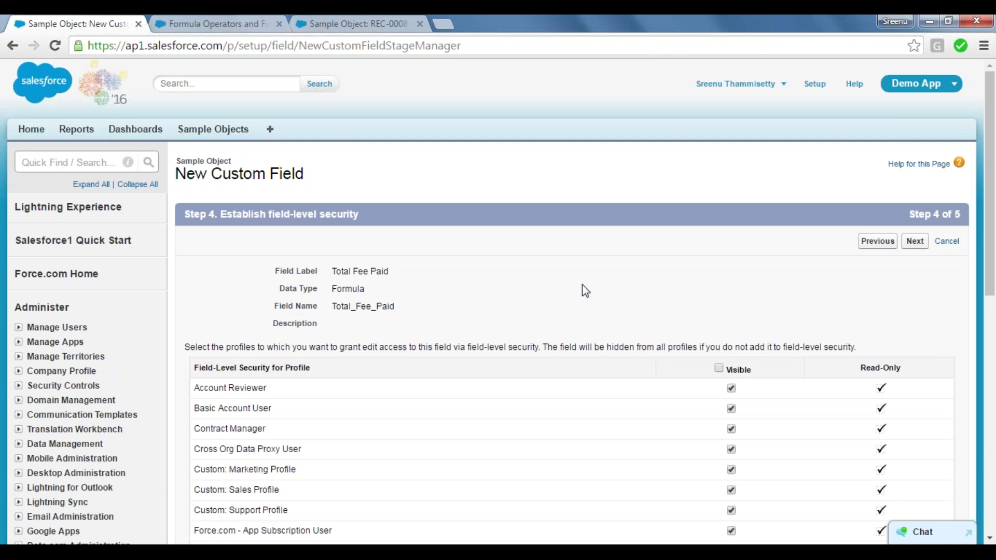
Save Total Fee Paid with default security and layouts via Save & New, then switch to the REC-0008 tab.
left_click_drag(994, 258, 994, 495)
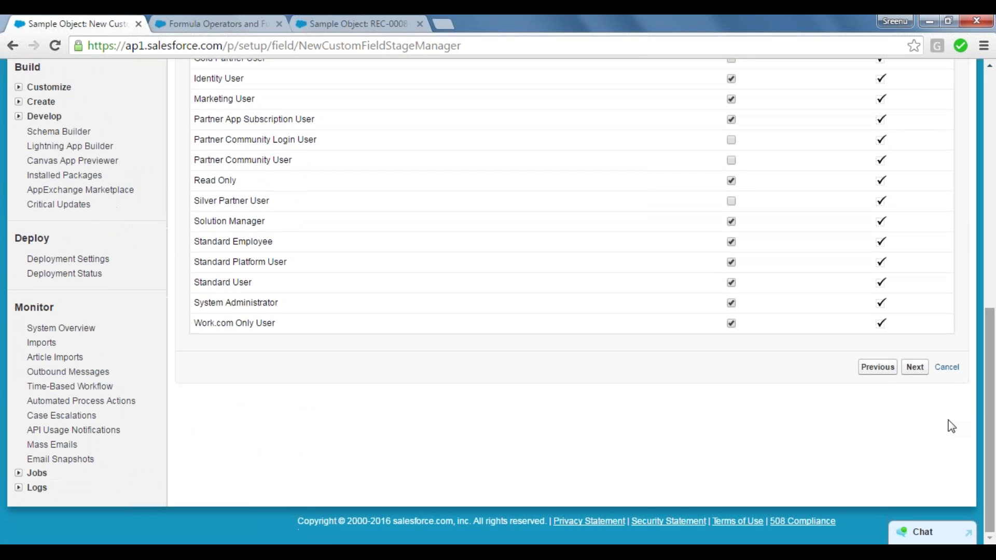
left_click(915, 367)
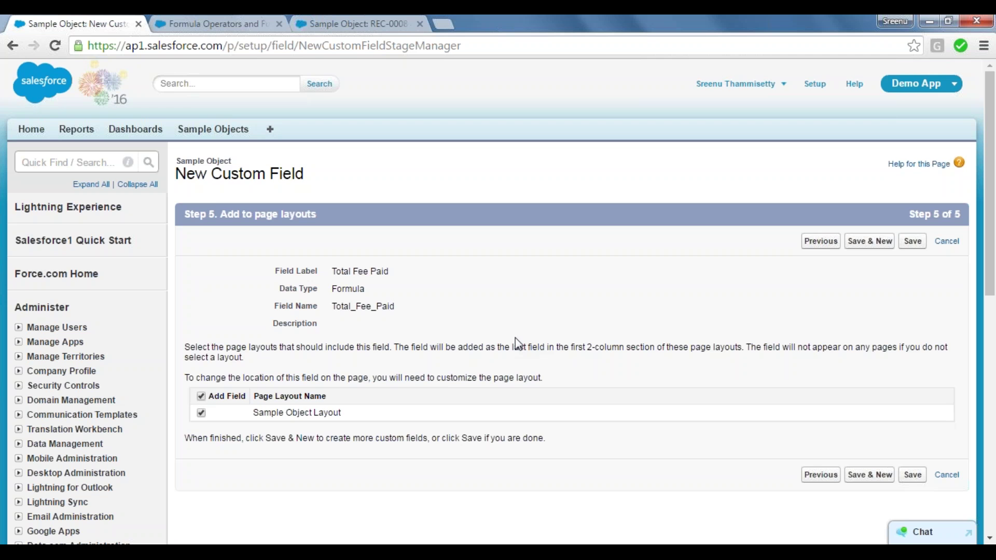
left_click(871, 241)
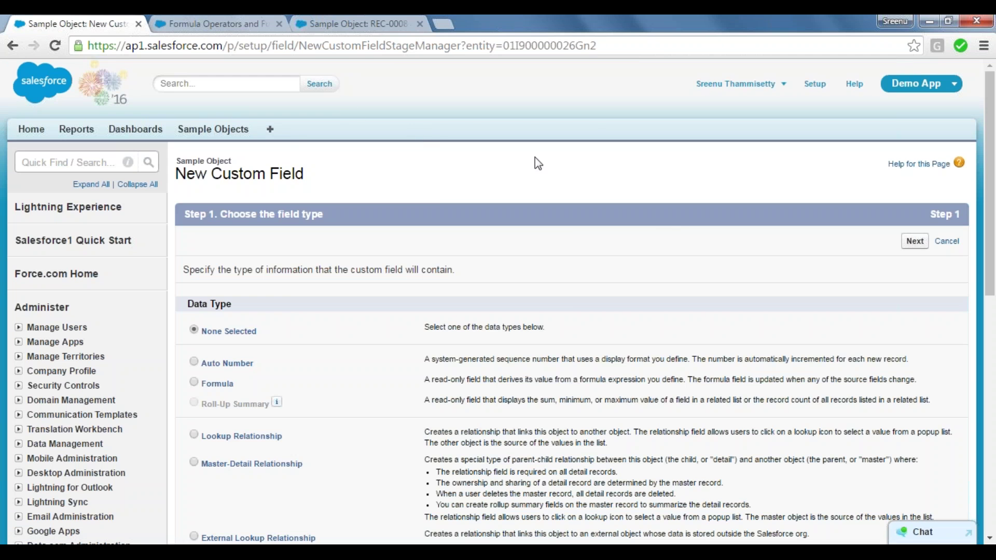
left_click(221, 17)
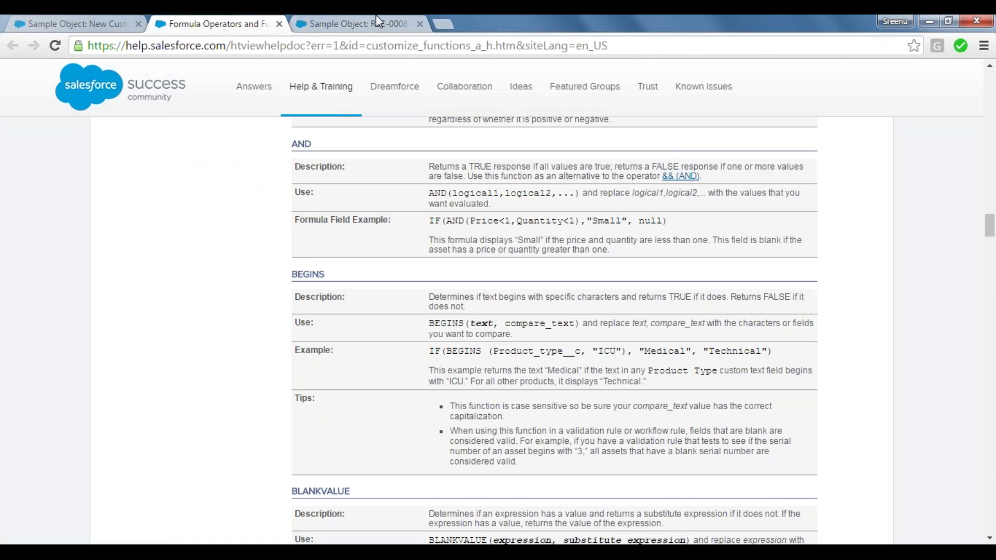
left_click(375, 20)
Close the formula functions help page and open record REC-0008 from the Sample Objects list.
left_click(279, 24)
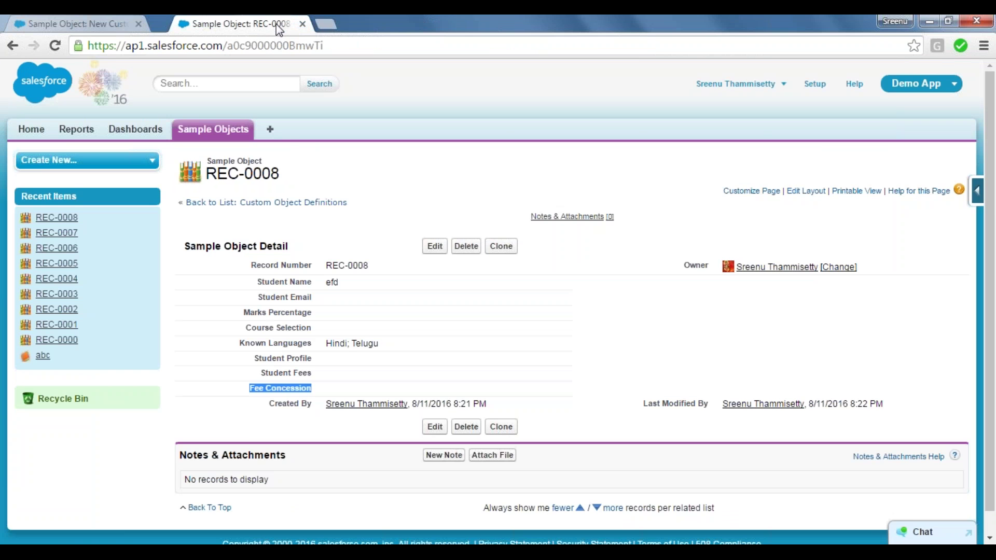
left_click(221, 132)
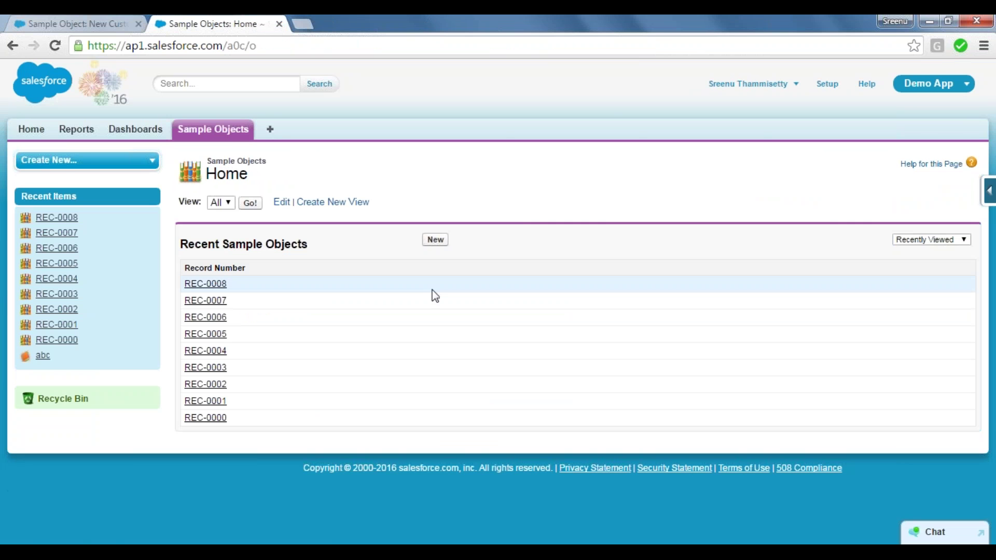
left_click(209, 285)
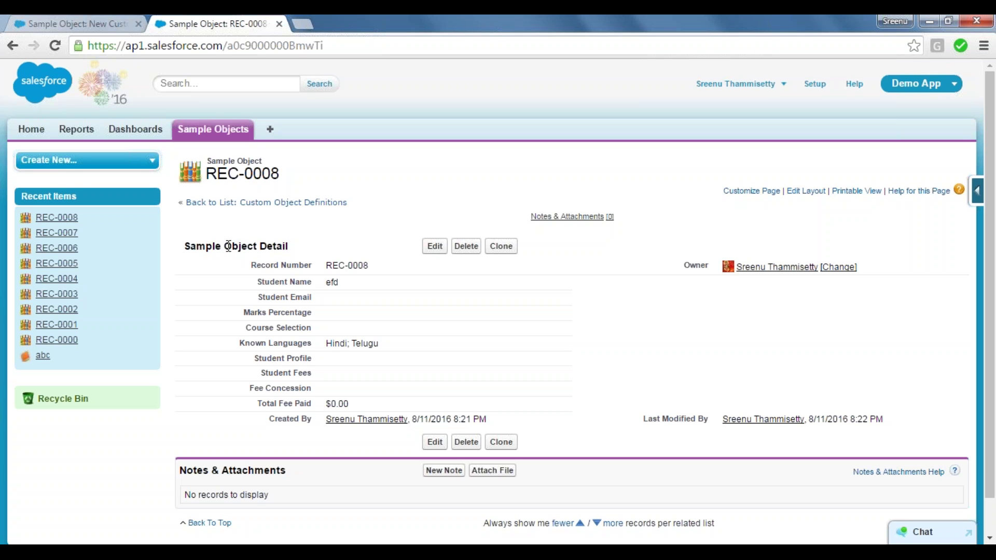
Confirm REC-0008's Total Fee Paid field shows $0.00, then go back to the Sample Objects list.
left_click_drag(294, 255, 260, 242)
left_click(232, 419)
left_click_drag(259, 406, 358, 407)
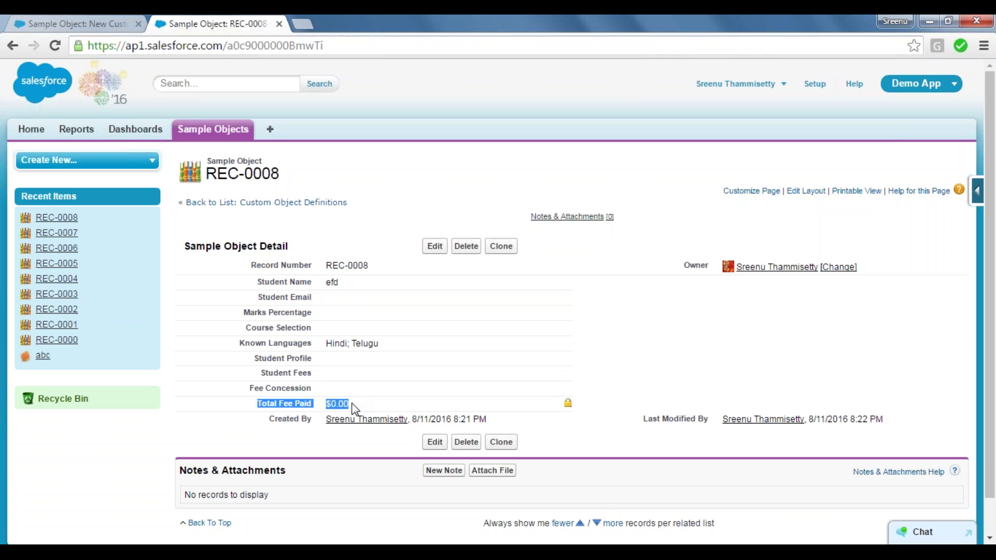
left_click(278, 404)
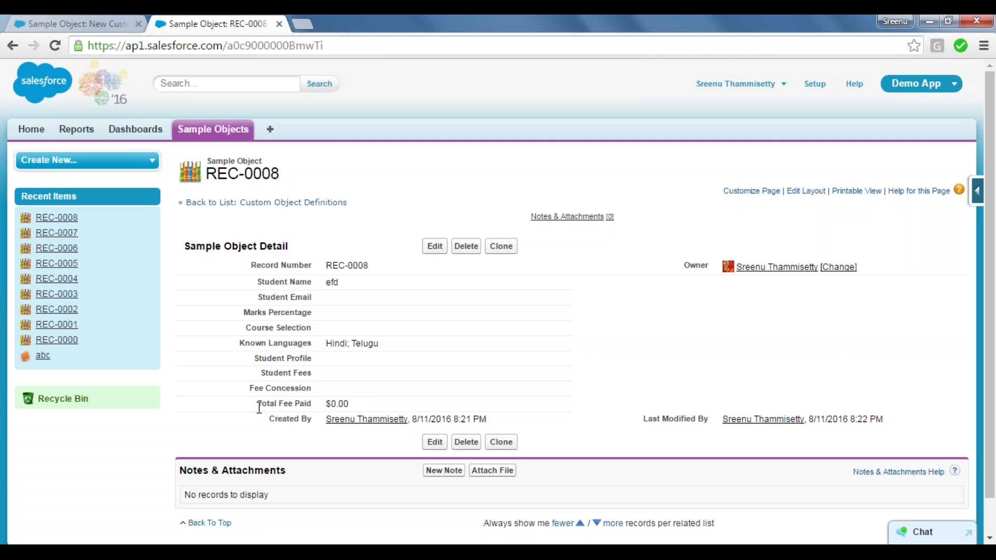
left_click_drag(260, 407, 318, 406)
left_click(217, 134)
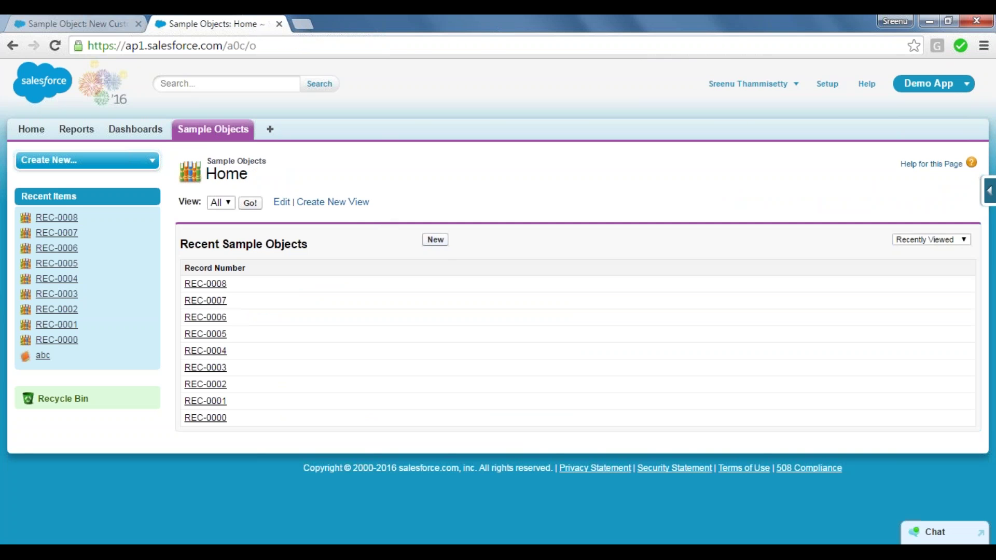
Start a new Sample Object record and locate its Student Fees and Fee Concession fields.
left_click(436, 239)
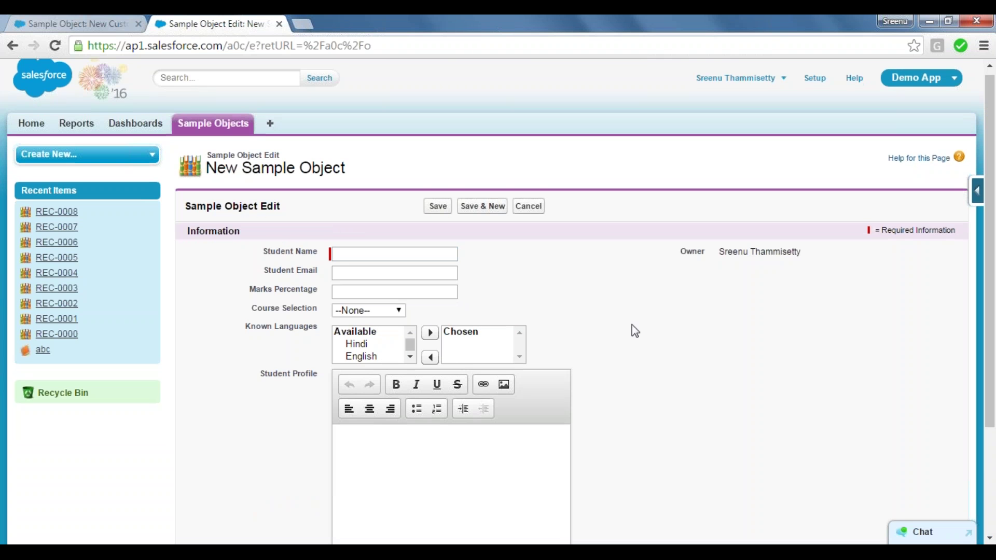
scroll(635, 331, "down", 3)
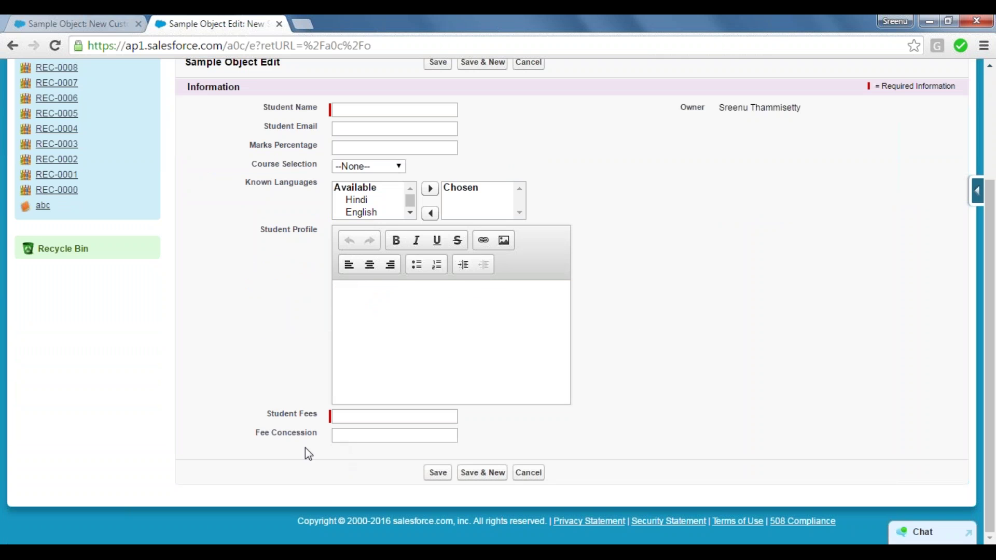
left_click_drag(266, 413, 318, 417)
left_click_drag(256, 433, 328, 431)
left_click(328, 430)
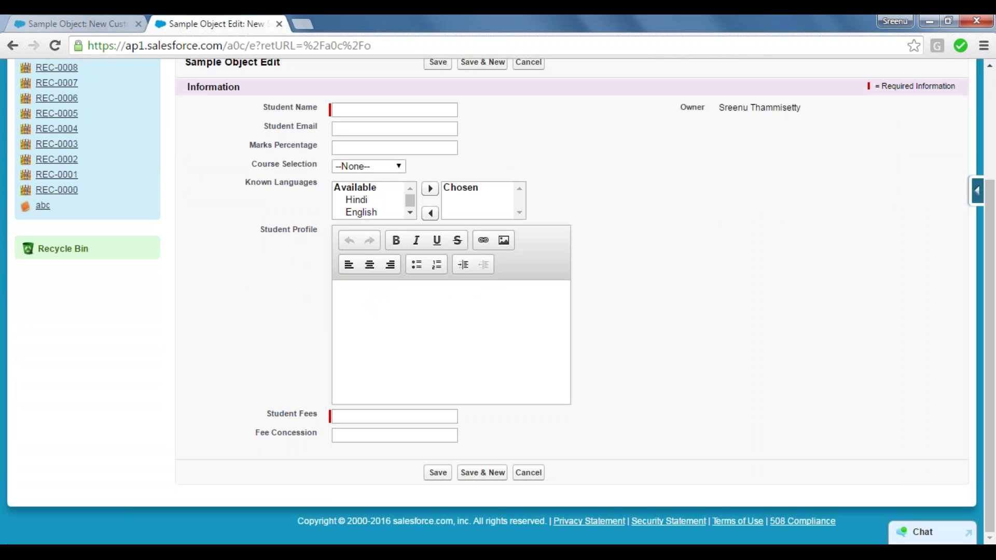
left_click(353, 417)
left_click(351, 436)
left_click(250, 223)
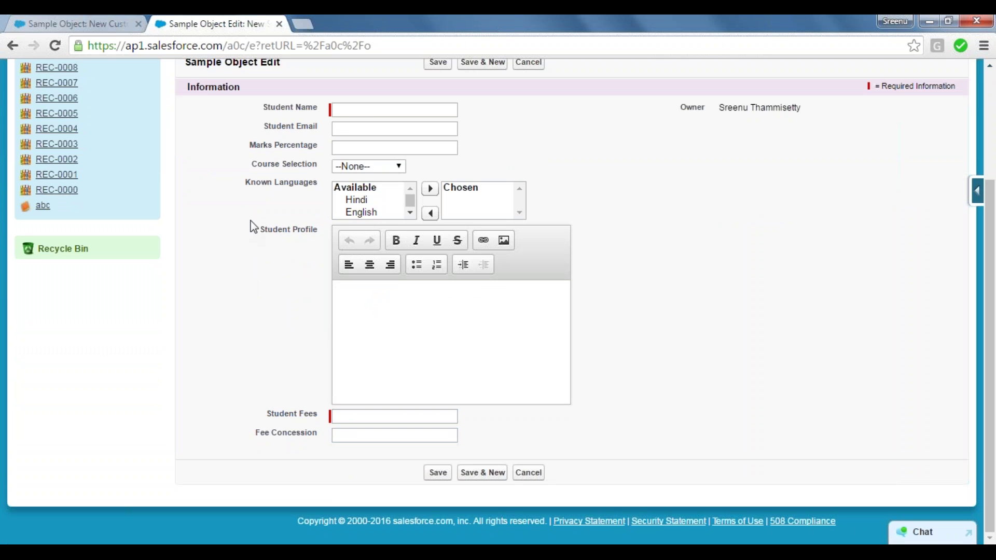
Enter Student Name 'student', Student Fees 1000 and Fee Concession 20, then save the record.
left_click(349, 111)
type("student")
key("Tab")
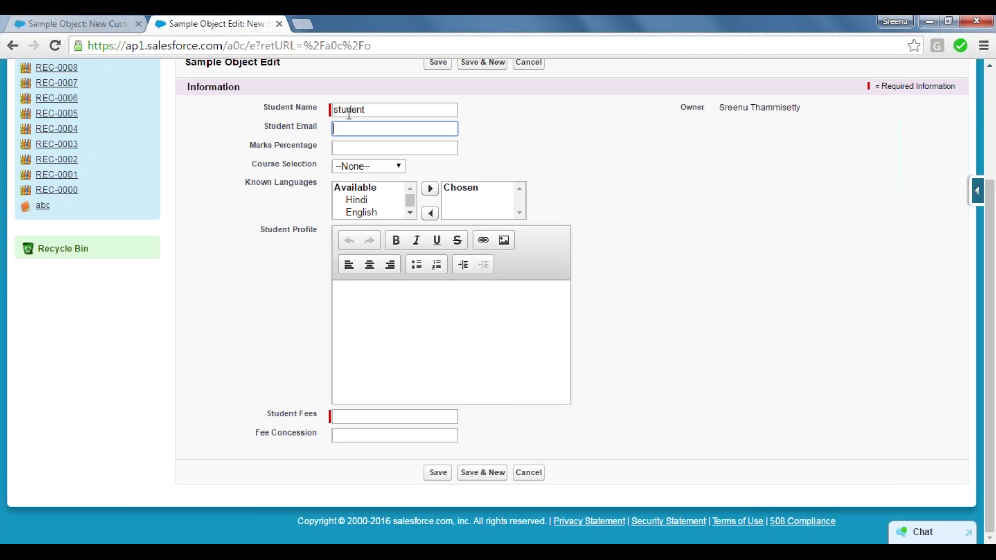
left_click(381, 316)
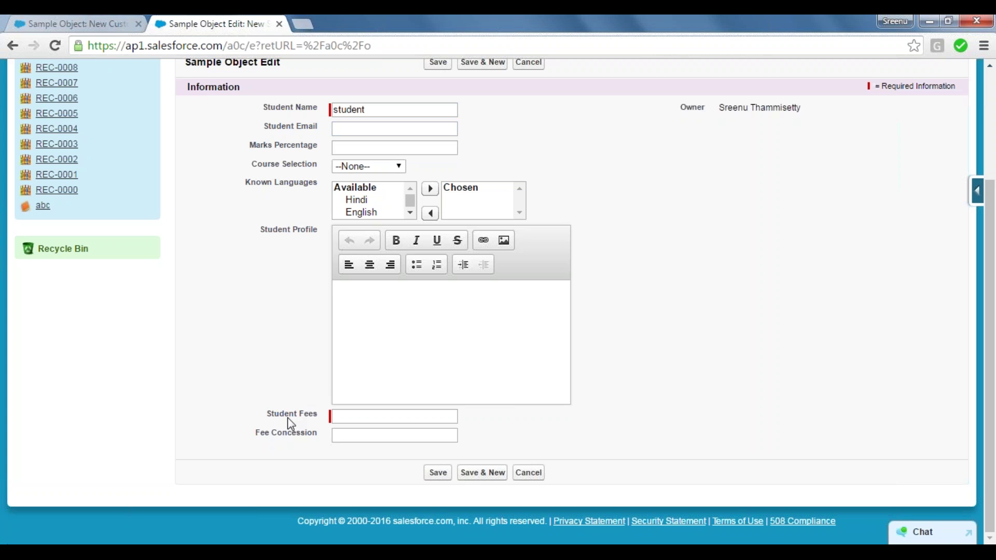
key("Tab")
type("1000")
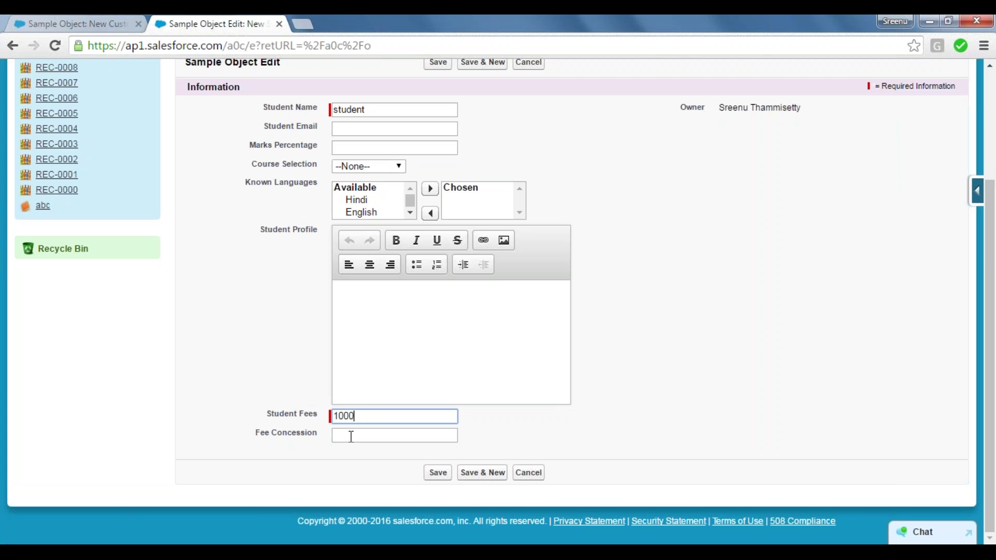
left_click(351, 436)
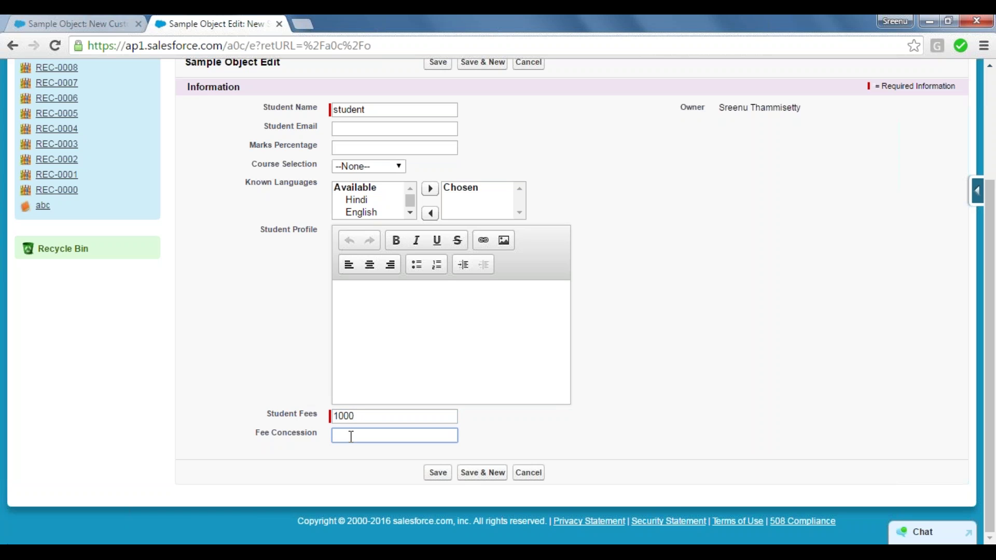
type("20")
left_click(436, 478)
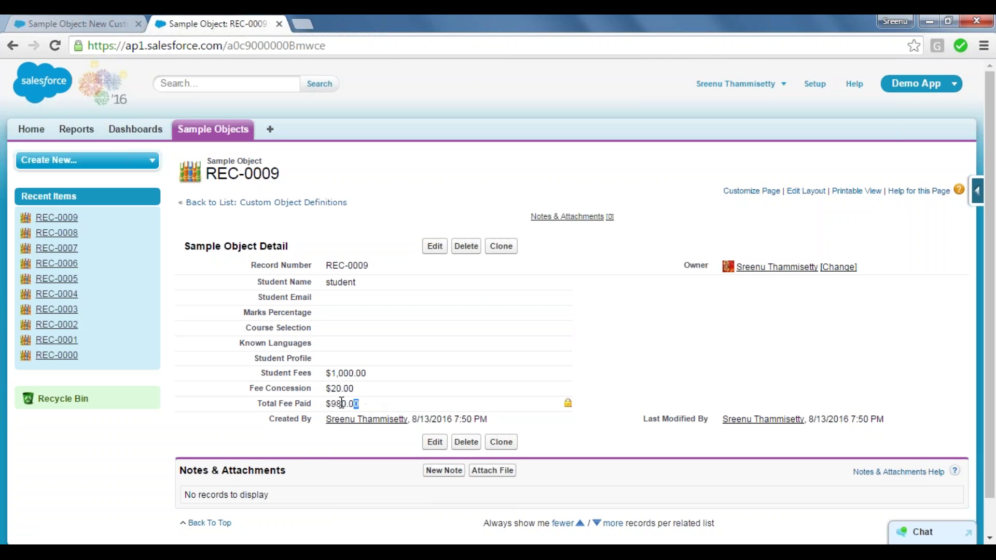
left_click_drag(359, 403, 330, 404)
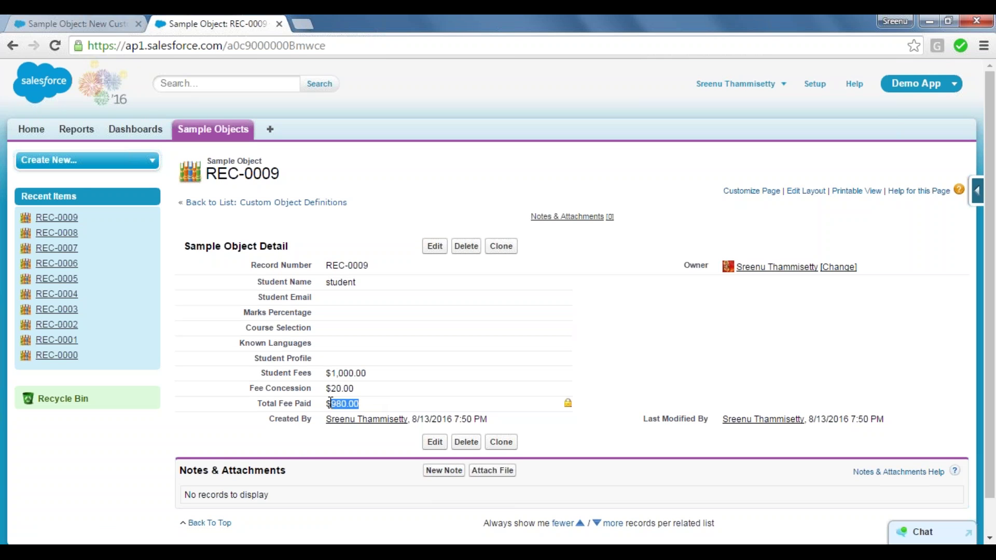
left_click(292, 405)
Bring up the New Custom Field page and scroll through its Data Type list.
left_click(75, 19)
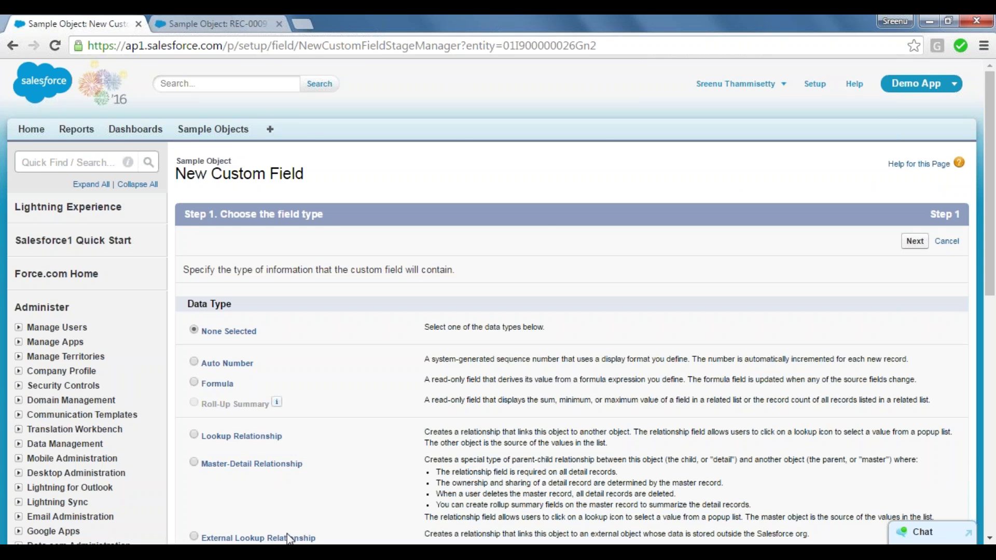
left_click(291, 551)
left_click(290, 551)
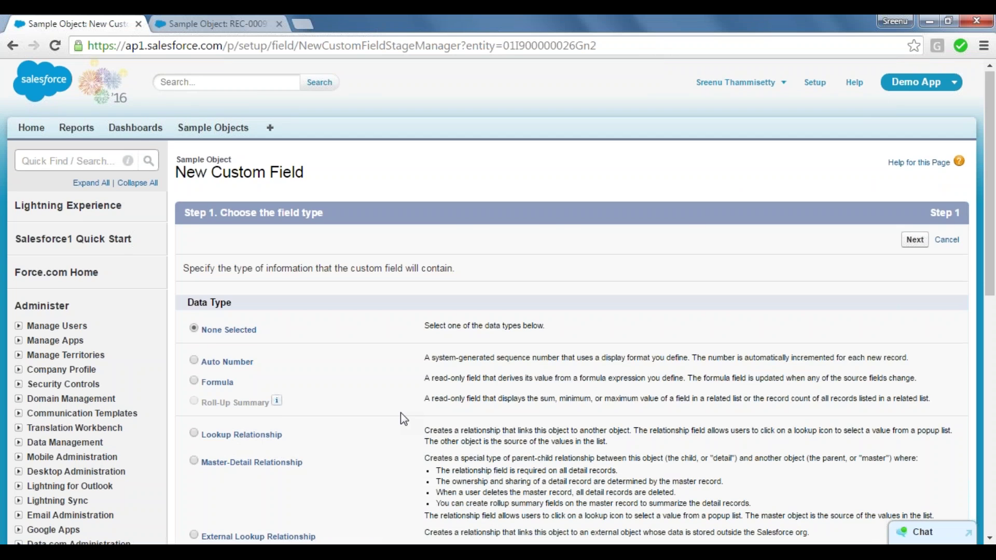
scroll(401, 413, "down", 3)
scroll(401, 412, "down", 2)
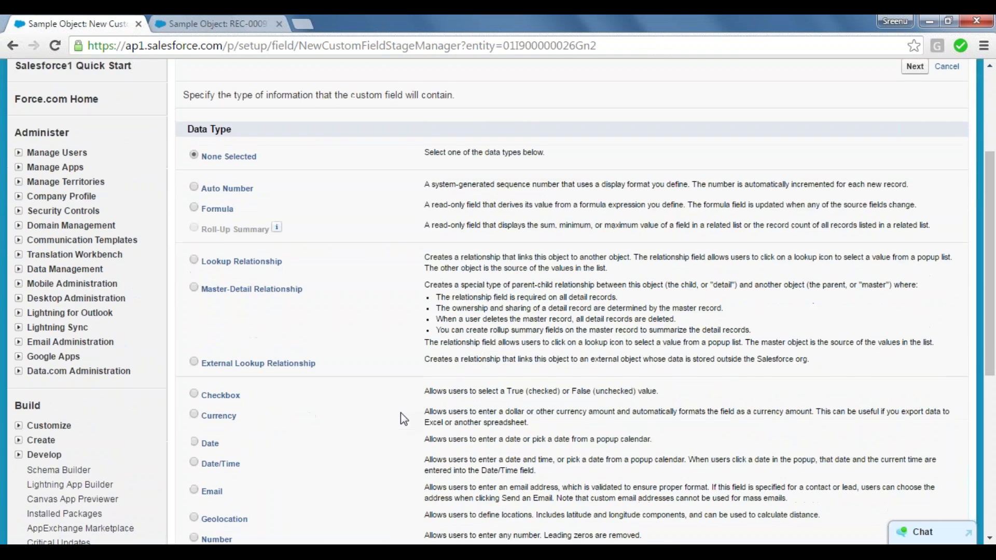
scroll(400, 419, "down", 1)
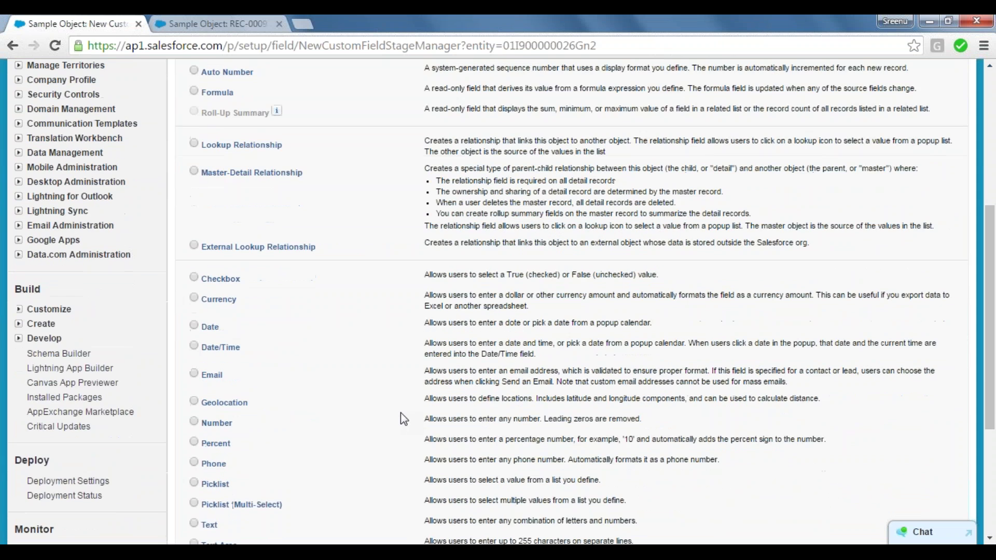
scroll(400, 412, "up", 2)
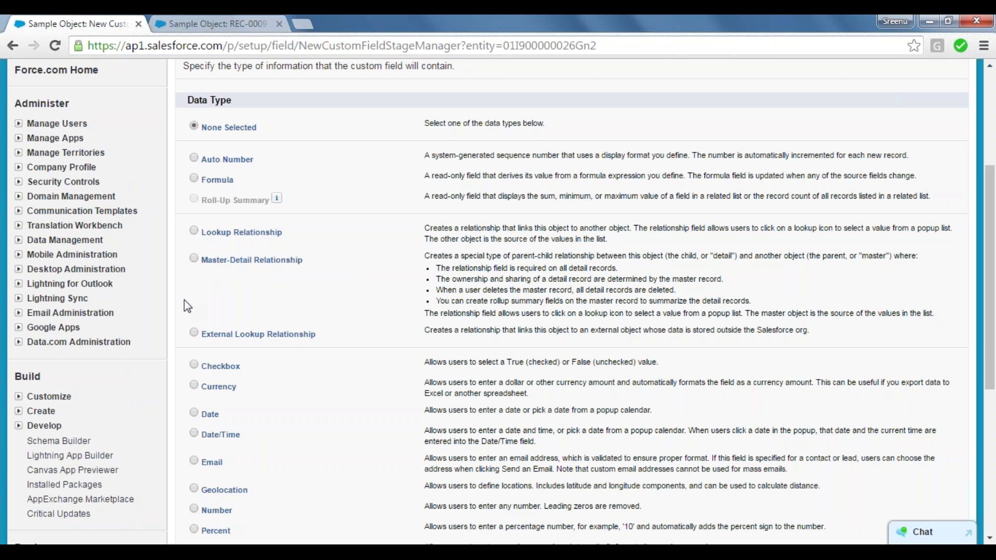
scroll(184, 301, "down", 3)
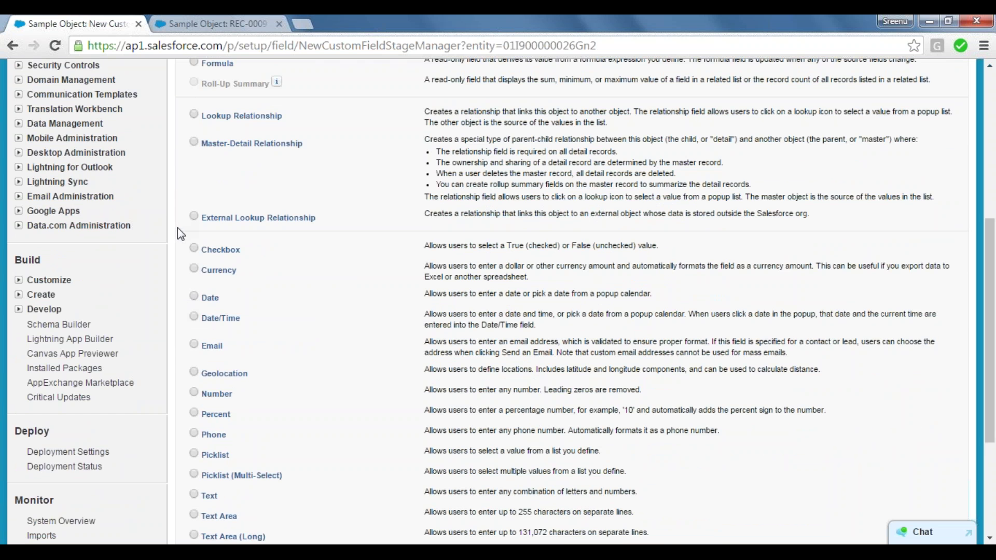
scroll(177, 228, "down", 3)
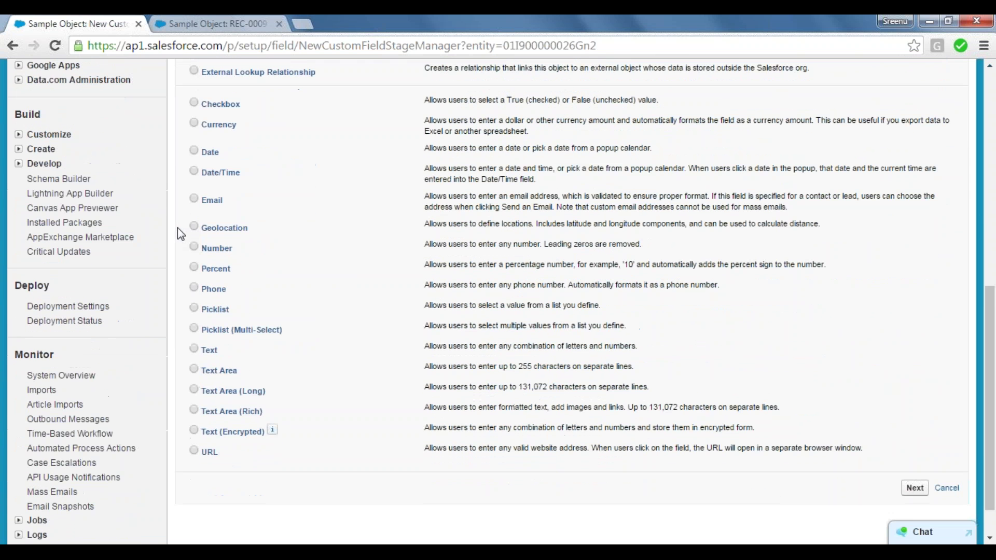
scroll(177, 228, "down", 1)
scroll(177, 228, "up", 1)
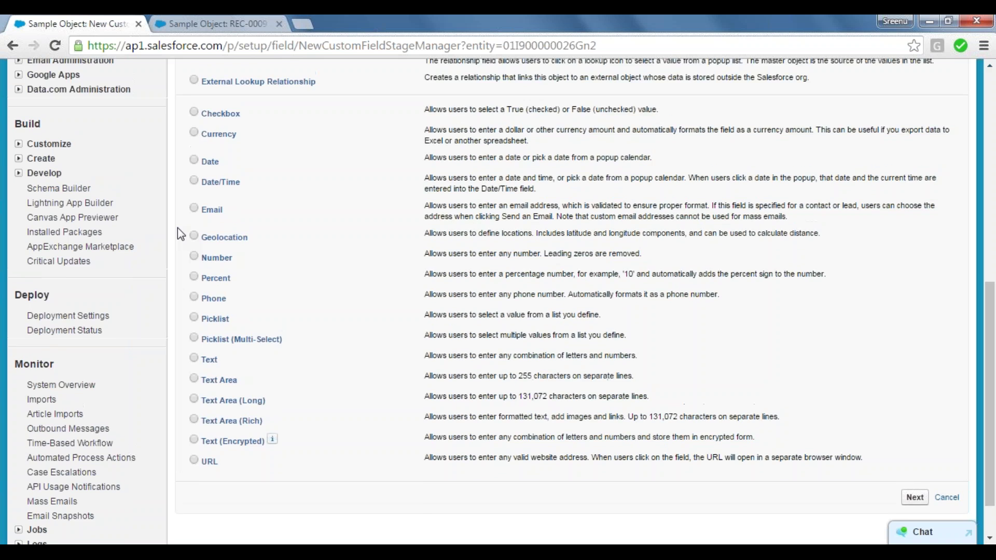
scroll(177, 229, "up", 5)
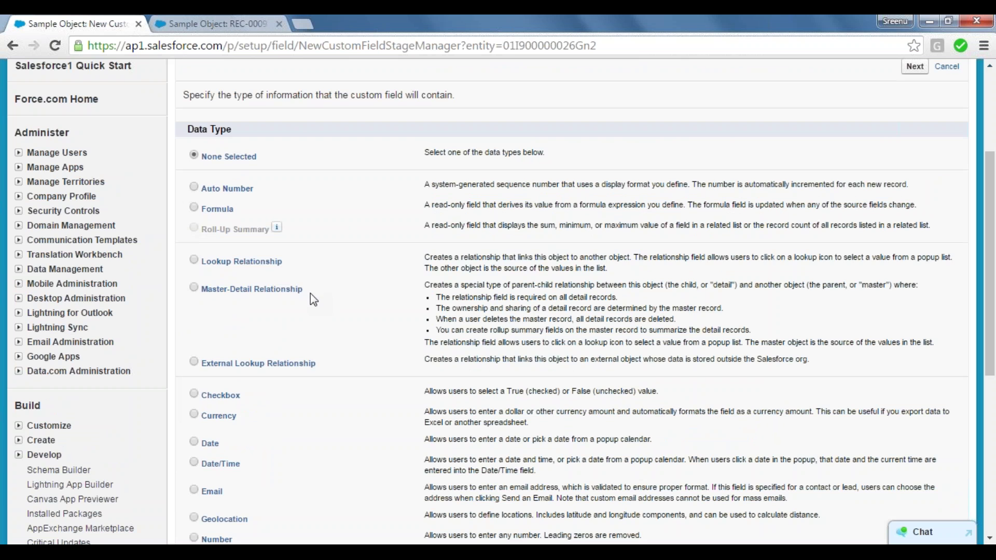
Highlight the Lookup, Master-Detail and Roll-Up Summary relationship types, then return to the top.
mouse_move(310, 294)
left_mouse_down()
mouse_move(191, 253)
mouse_move(295, 292)
left_mouse_up()
left_click_drag(316, 289, 201, 187)
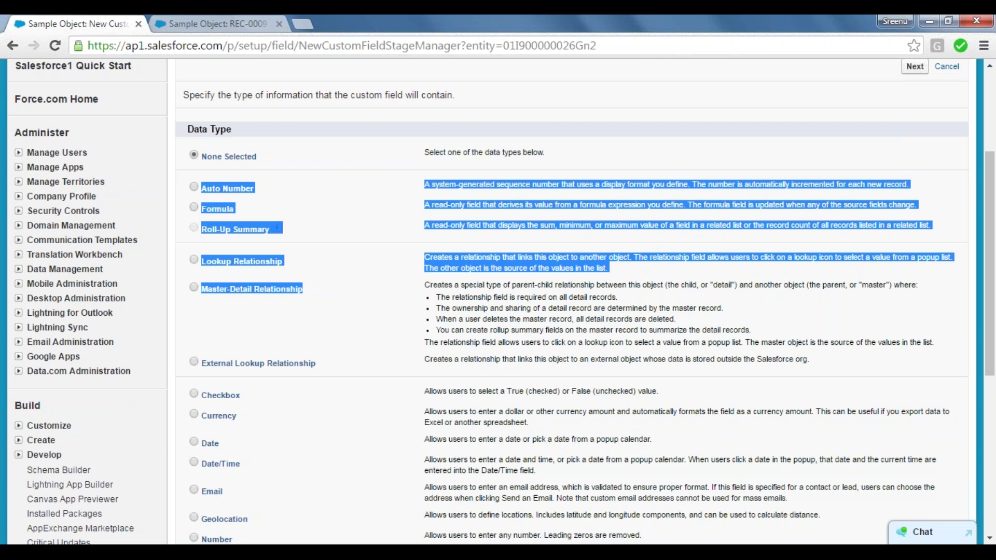
left_click(193, 231)
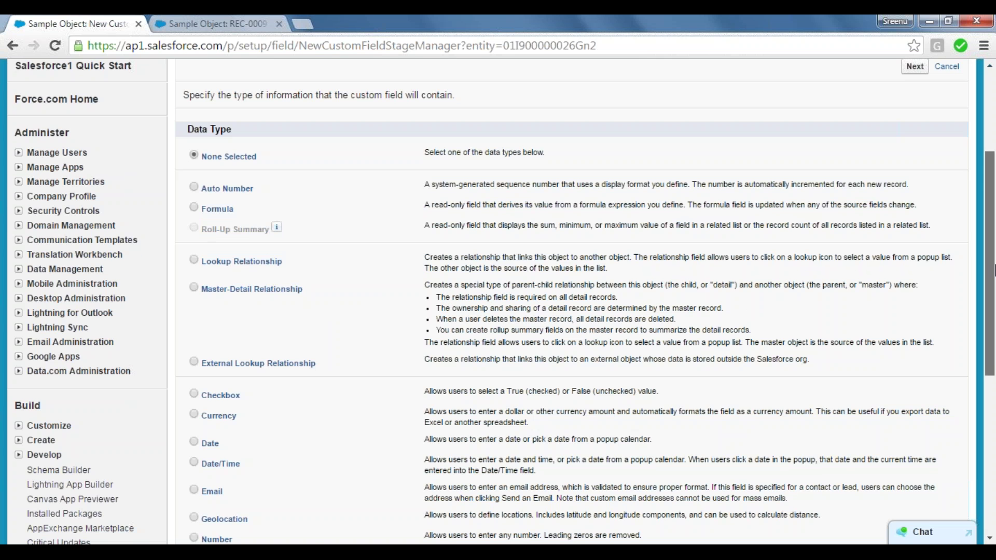
left_click_drag(991, 269, 993, 230)
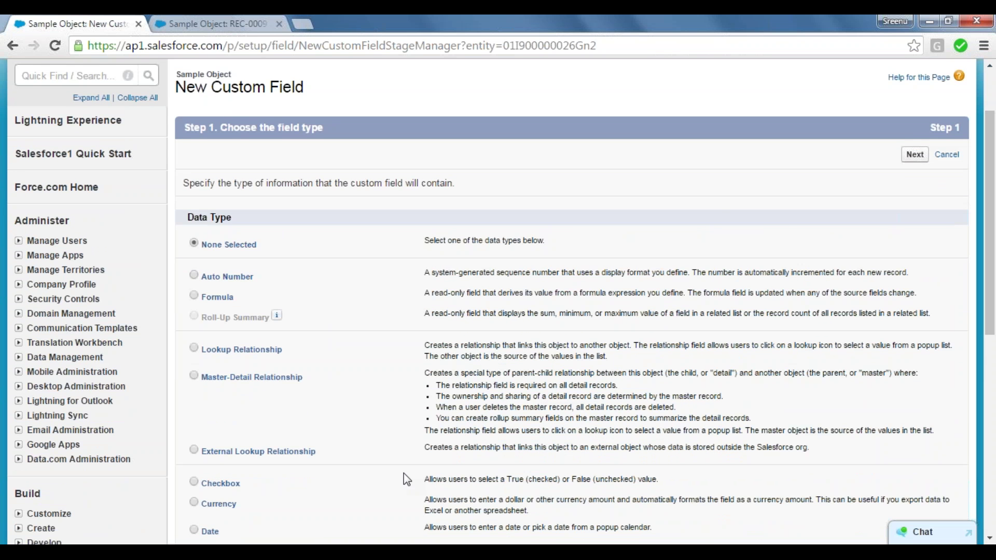
In Notepad, add a 'Page Layouts:' heading on a new line below the formula note.
key("alt+Tab")
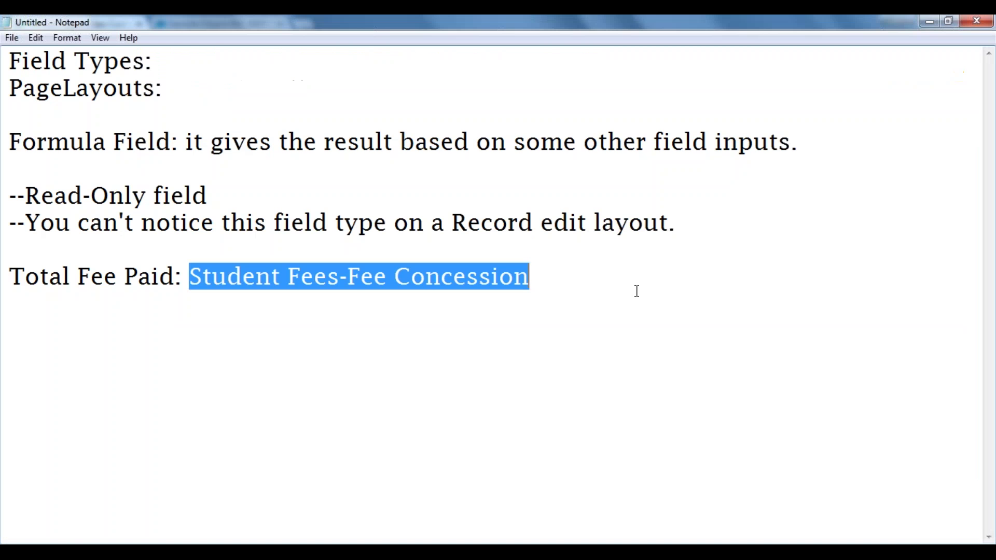
left_click(610, 291)
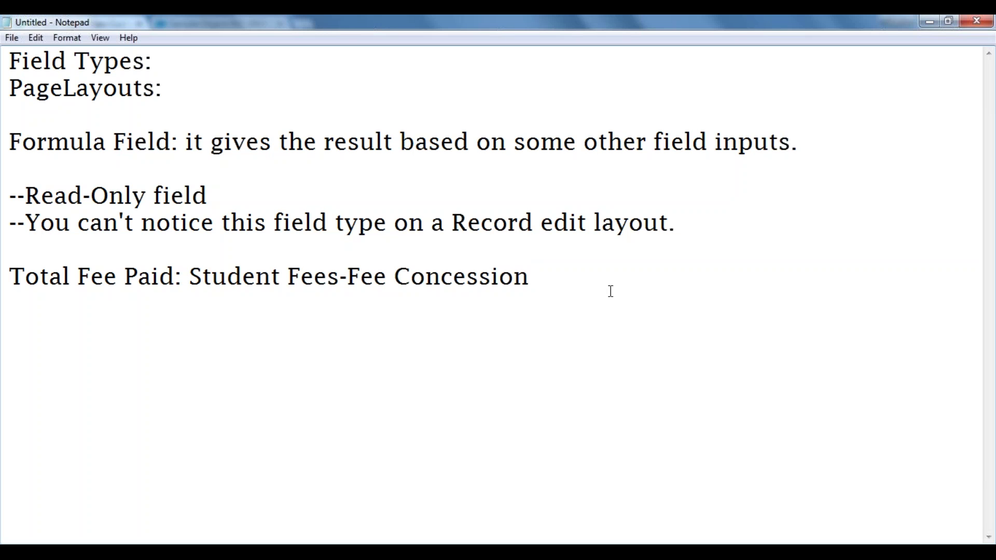
key("Return")
key("Return")
type("Page")
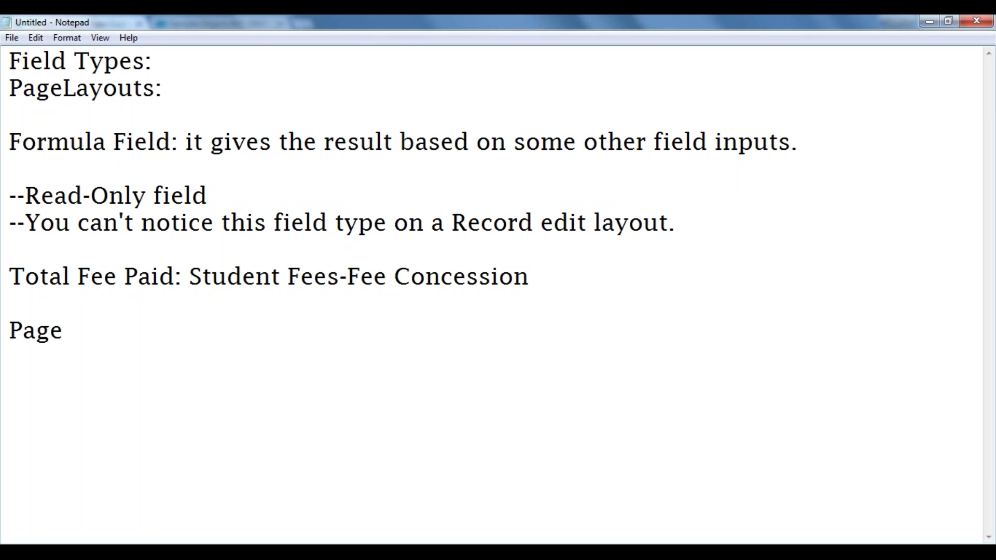
type(" Lay")
type("lo")
key("BackSpace")
key("BackSpace")
type("o")
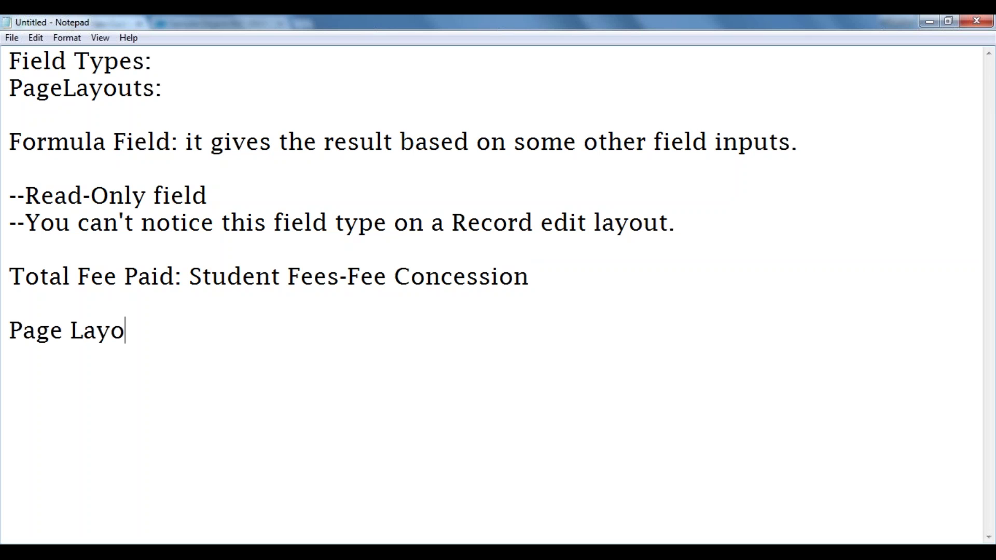
type("ut:s")
key("Left")
type(":")
key("BackSpace")
key("Right")
type(":")
Underline the 'Page Layouts:' heading with a row of dashes.
key("Return")
type("-------------------")
key("Return")
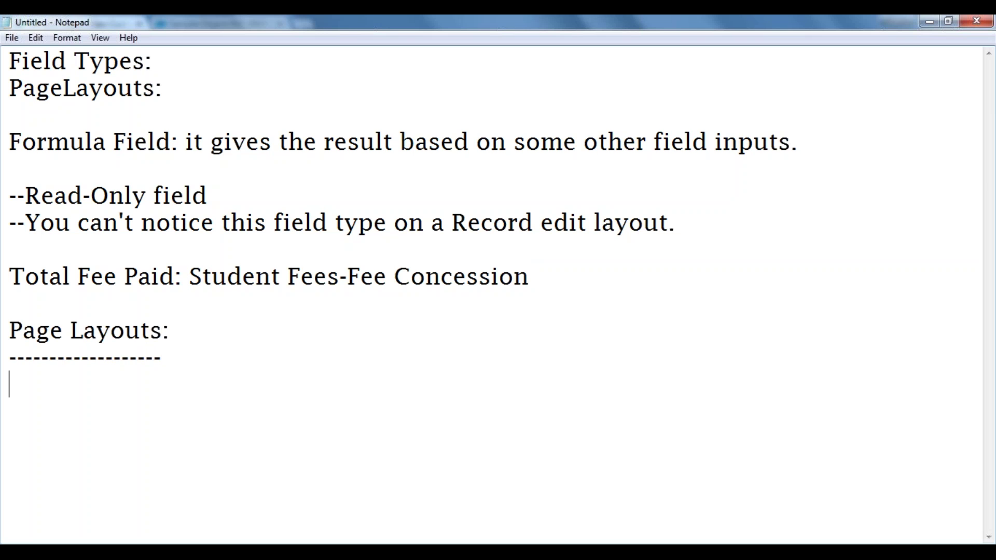
key("BackSpace")
type("-")
Review REC-0009's details: Student Fees $1,000.00, Fee Concession $20.00, Total Fee Paid $980.00.
left_click(156, 477)
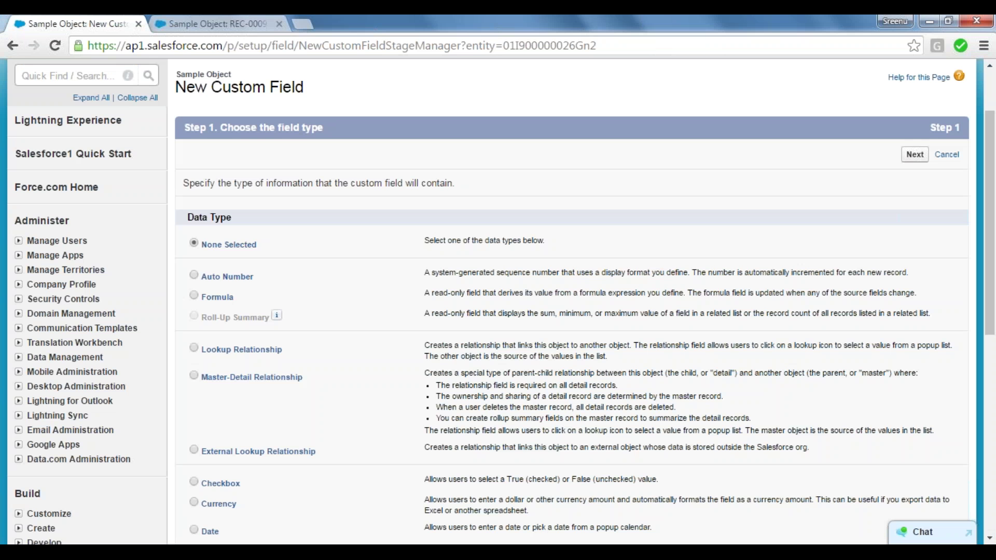
left_click(213, 45)
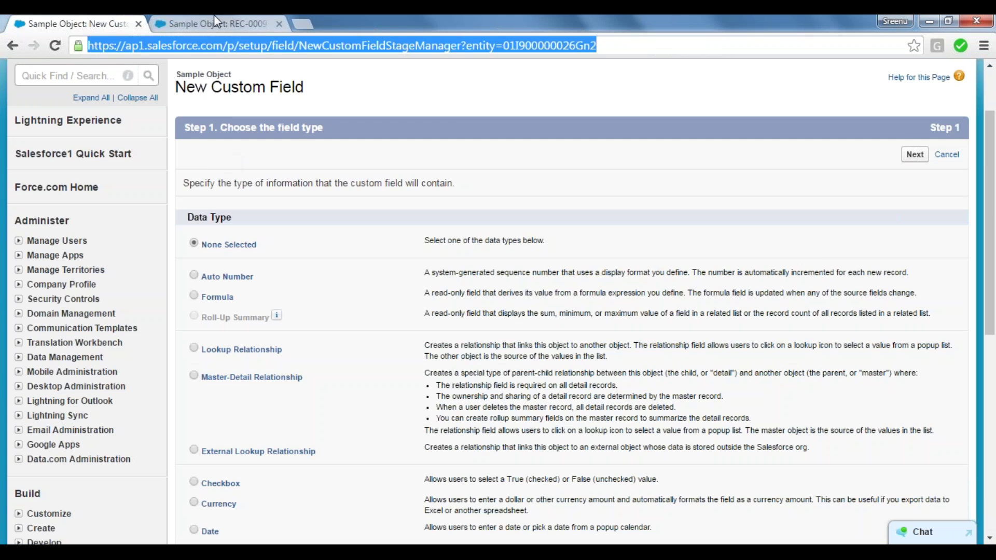
left_click(214, 17)
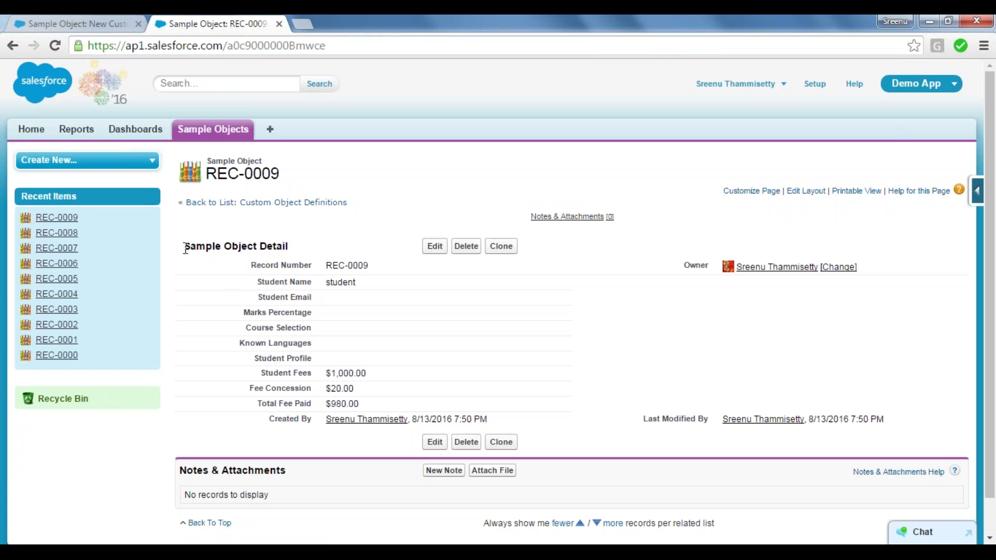
left_click_drag(185, 250, 287, 247)
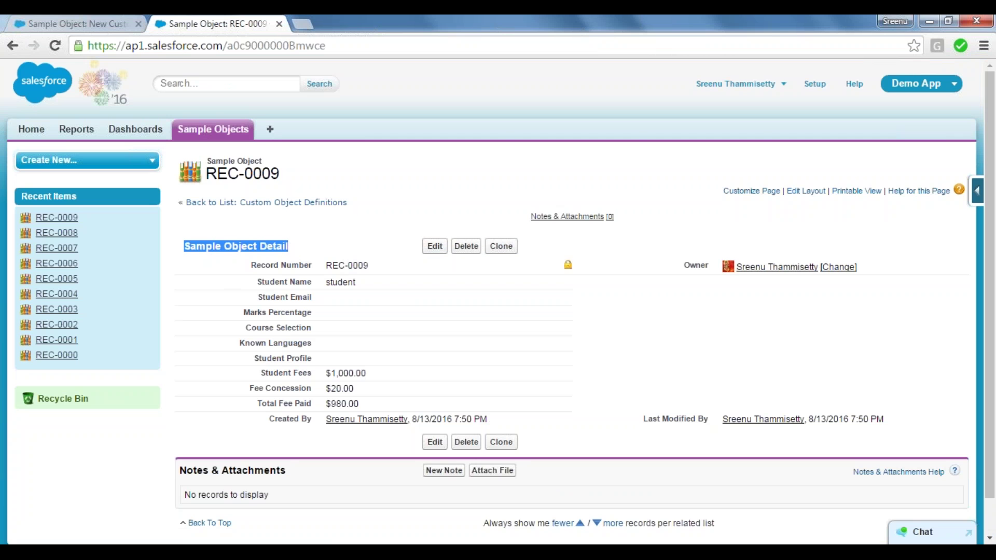
left_click_drag(253, 265, 902, 426)
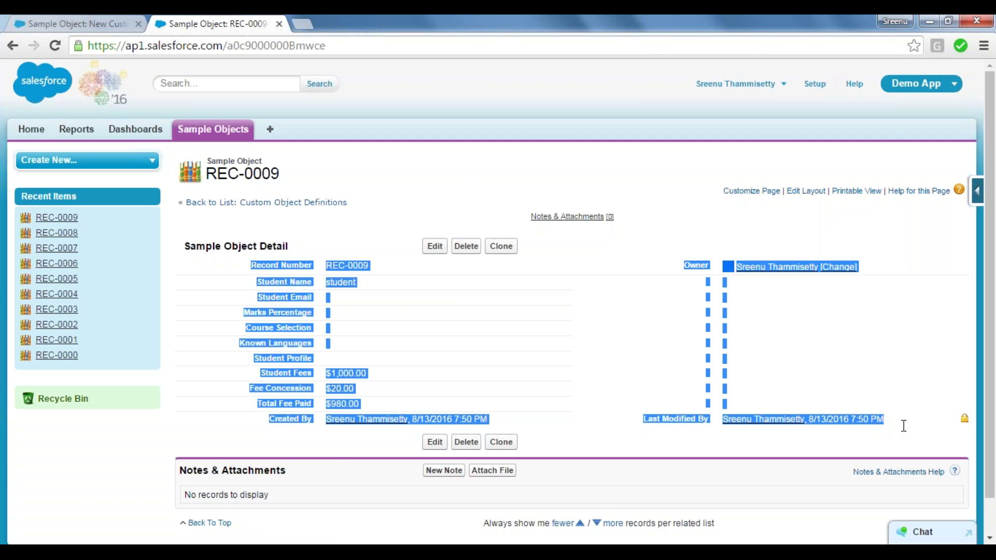
left_click(208, 447)
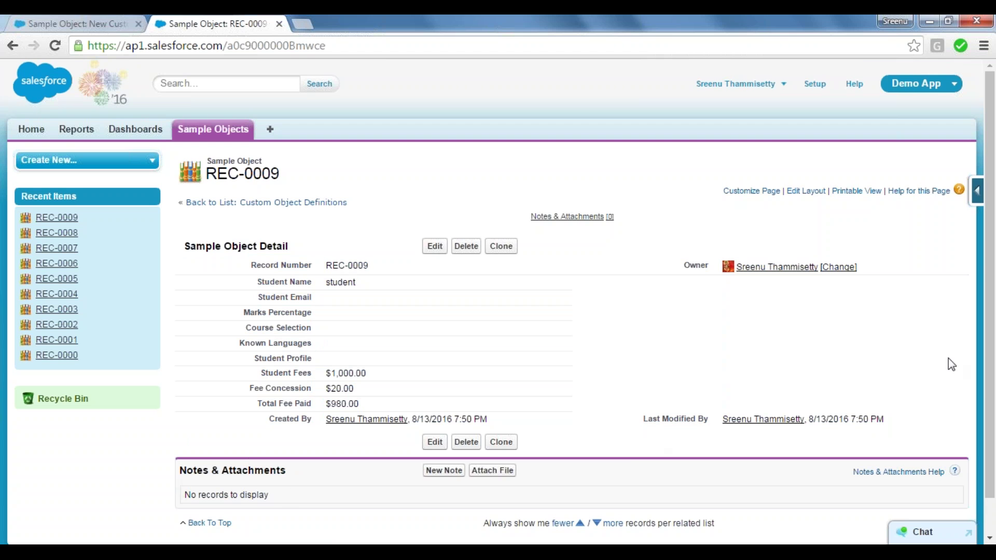
scroll(994, 349, "down", 1)
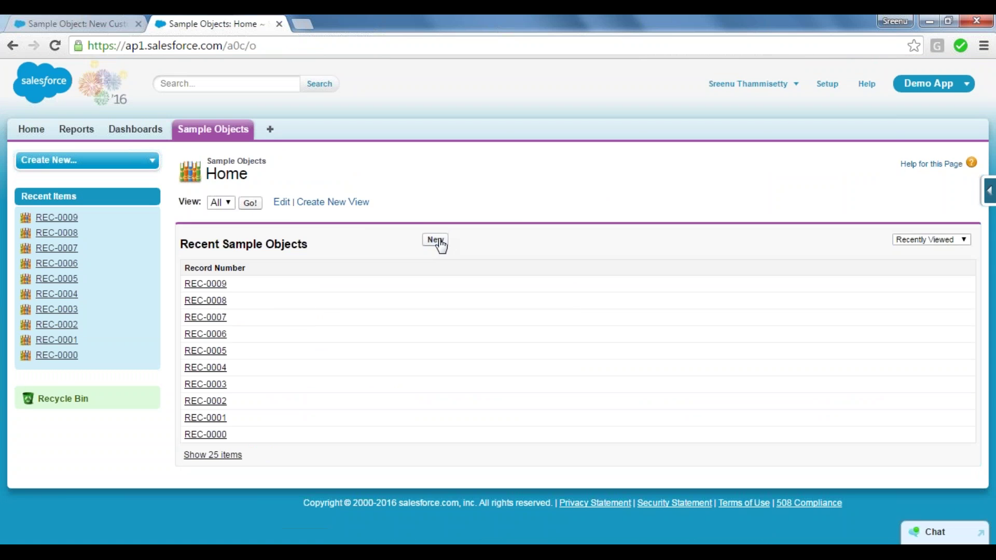
Open a blank New Sample Object form and highlight its Course Selection, Student Fees and Student Email labels.
left_click(436, 240)
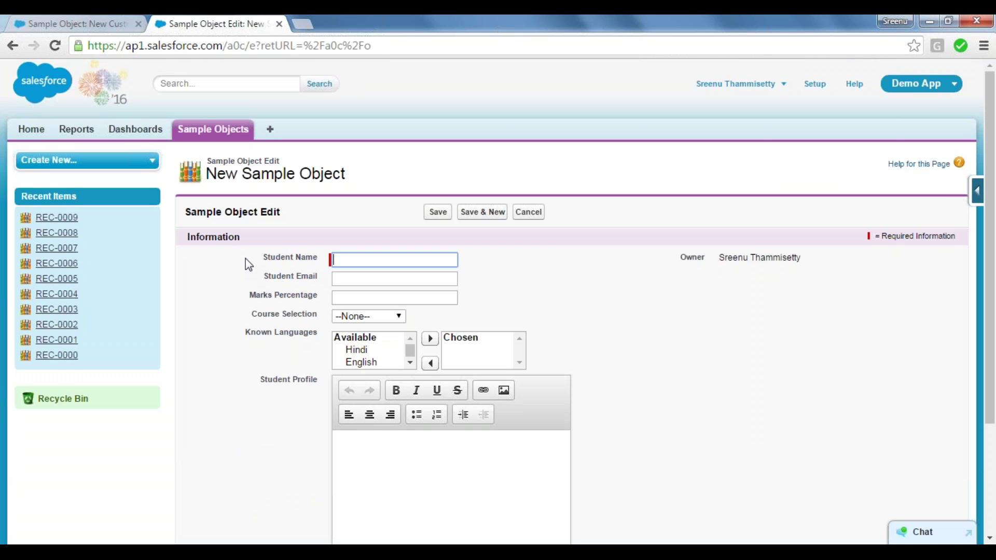
left_click(245, 259)
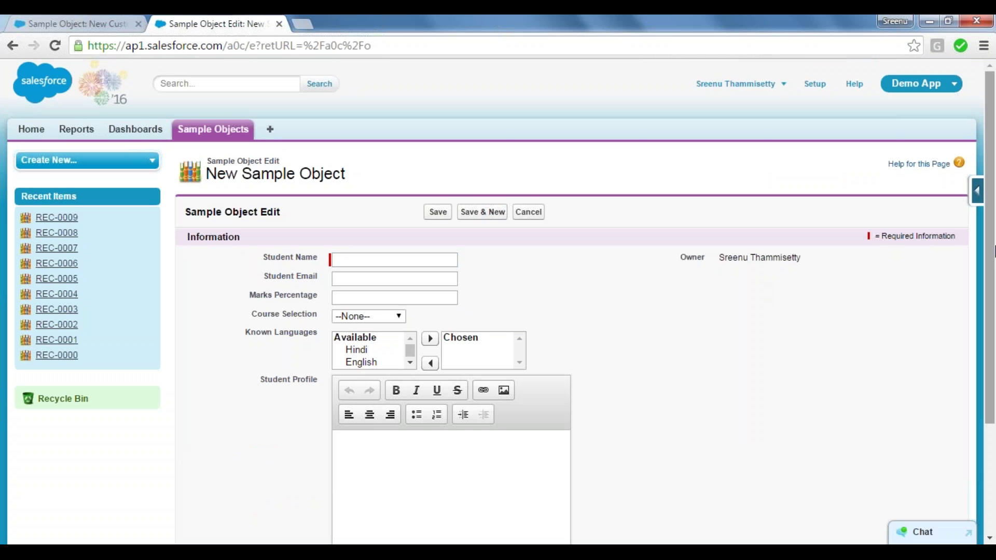
left_click_drag(994, 265, 995, 304)
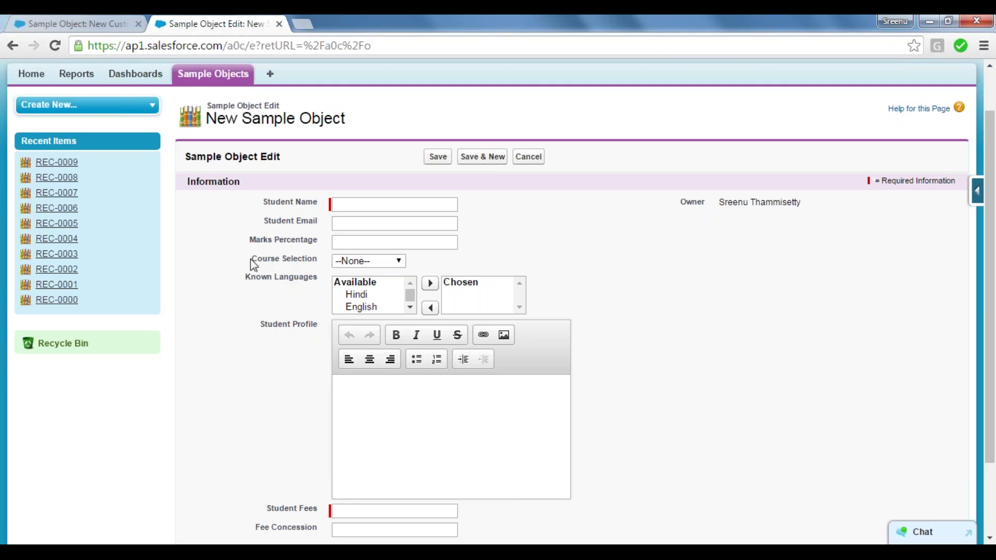
left_click_drag(253, 259, 300, 438)
left_click_drag(267, 510, 289, 313)
left_click_drag(265, 222, 777, 235)
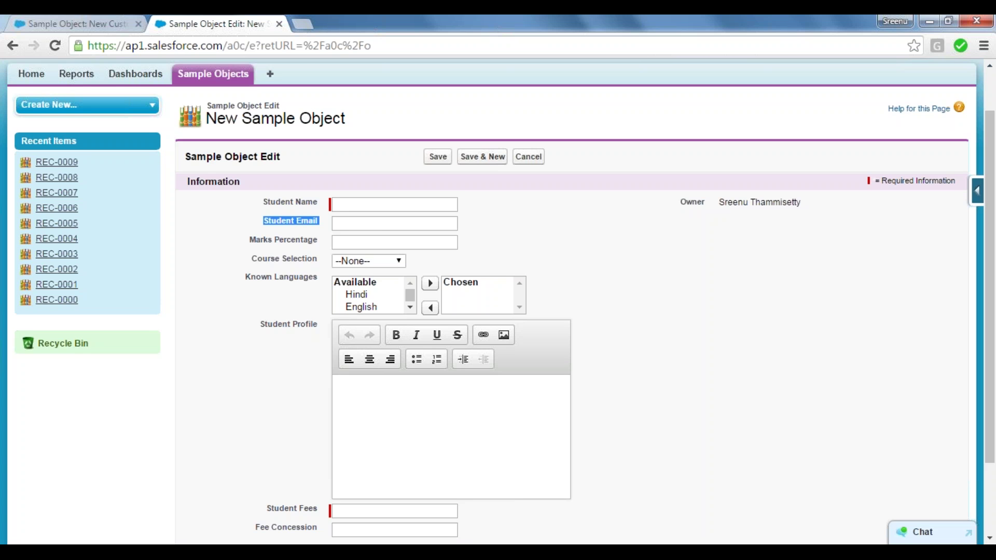
left_click(251, 241)
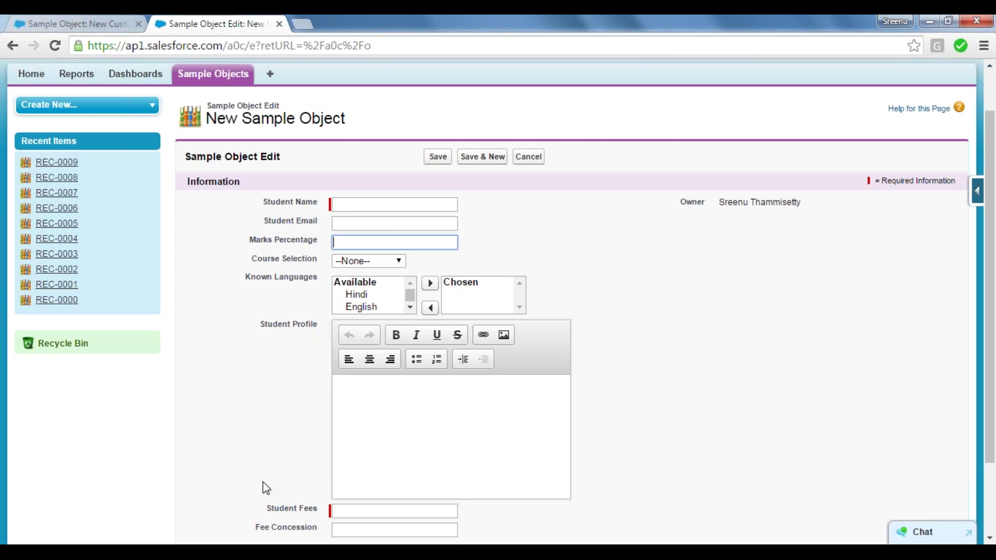
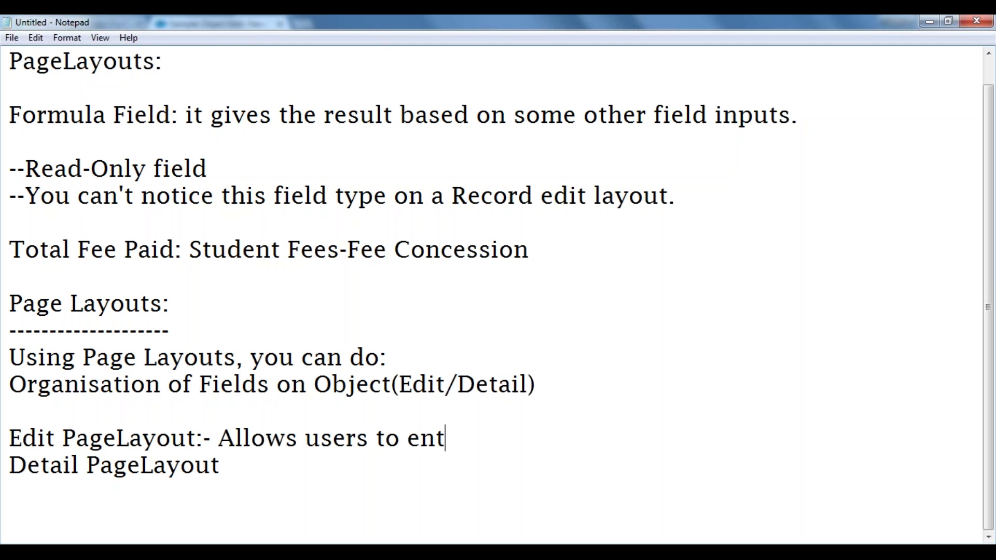
Finish the Edit PageLayout note: users enter details into fields and save the record.
type("ails to ")
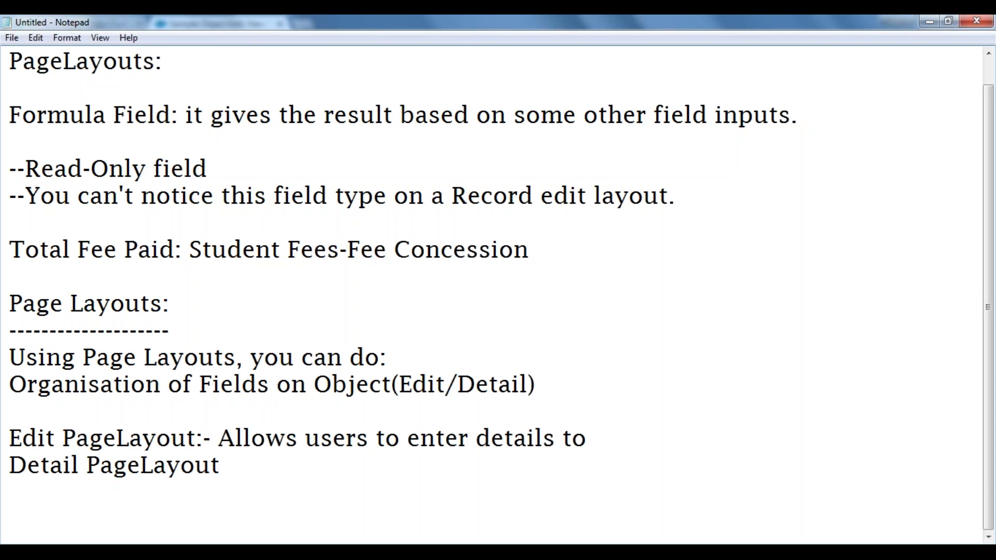
type("sa")
key("BackSpace")
key("BackSpace")
type("ab")
key("BackSpace")
key("BackSpace")
type("fields ")
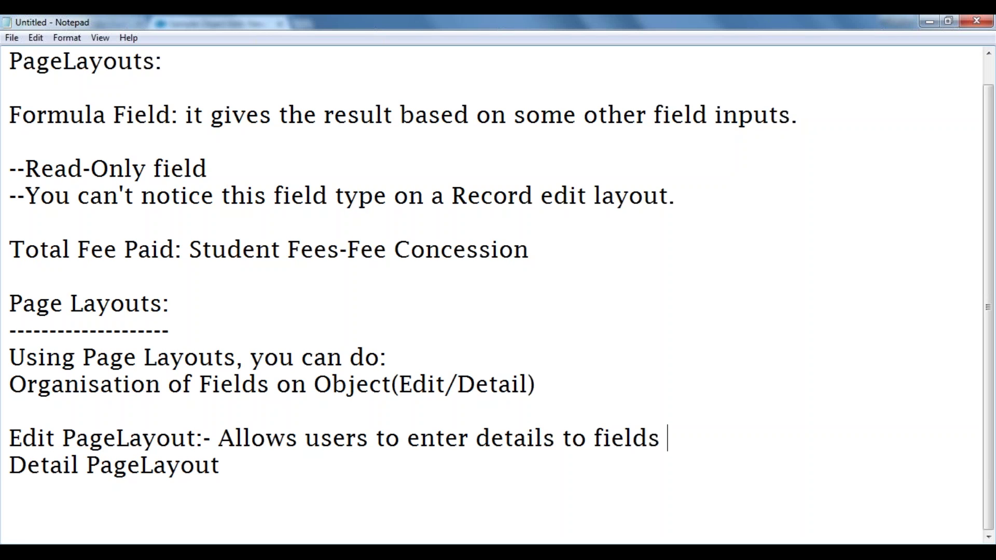
type("and ")
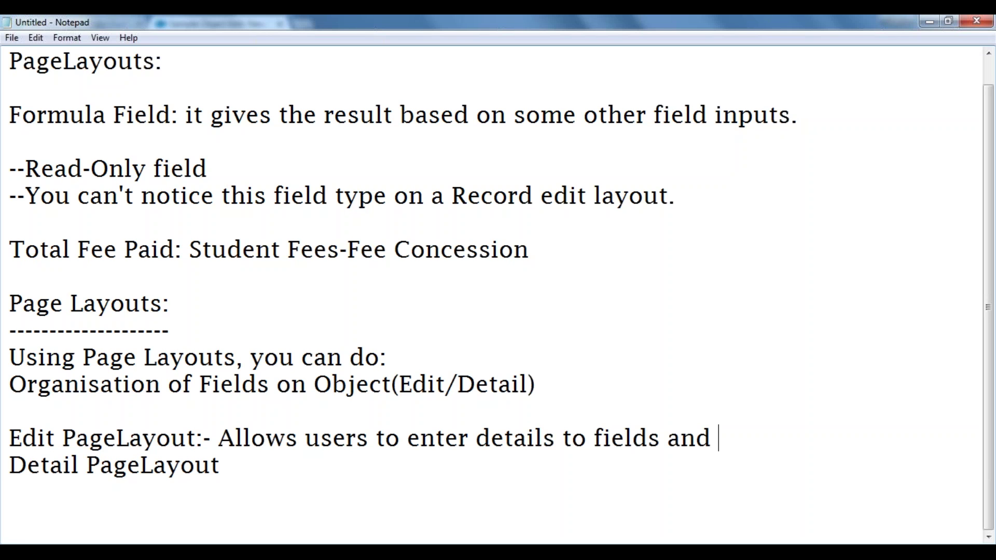
type("saving t")
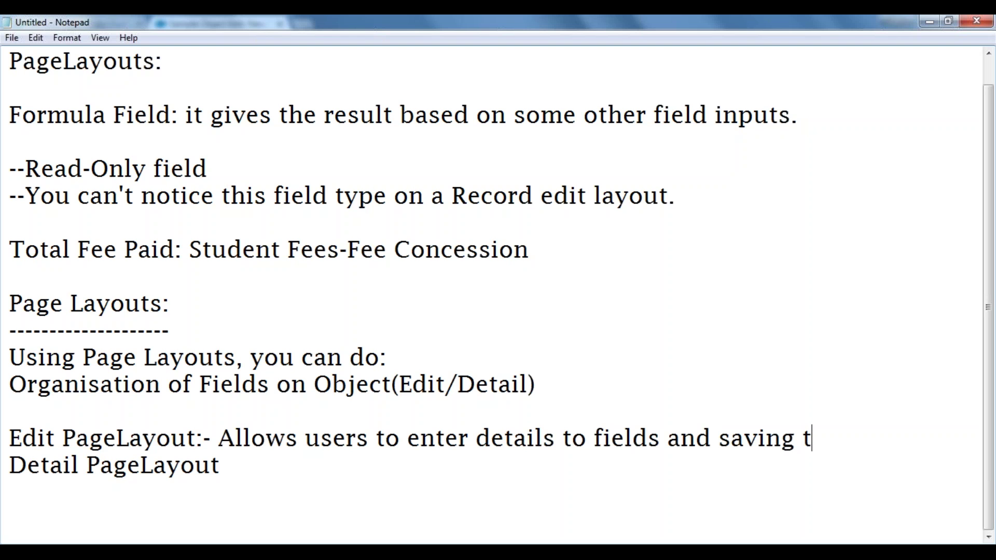
type("he reco")
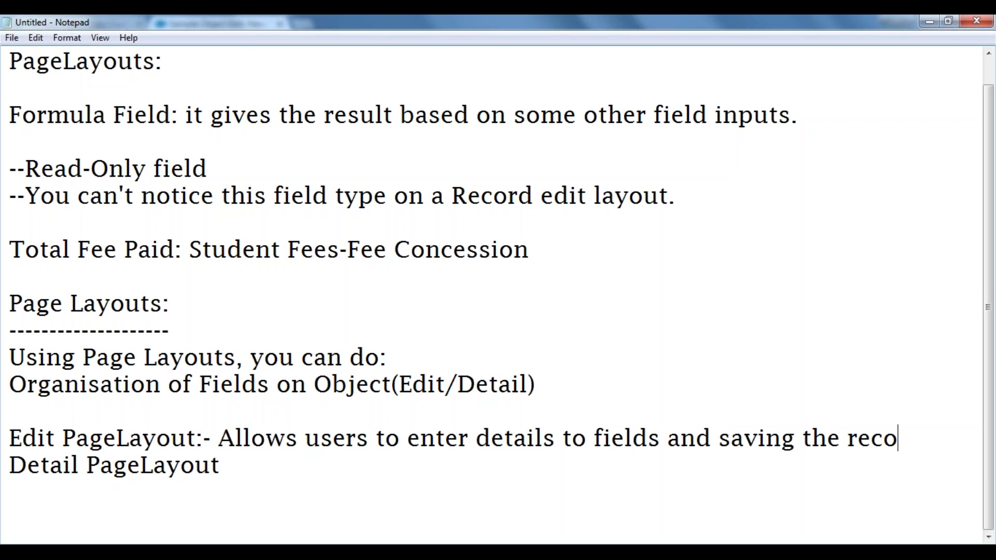
type("rd.")
Describe Detail PageLayout as read-only, editable via the "Edit" pageblock button from this pagelayout.
left_click(235, 477)
type(":")
key("BackSpace")
type("- This")
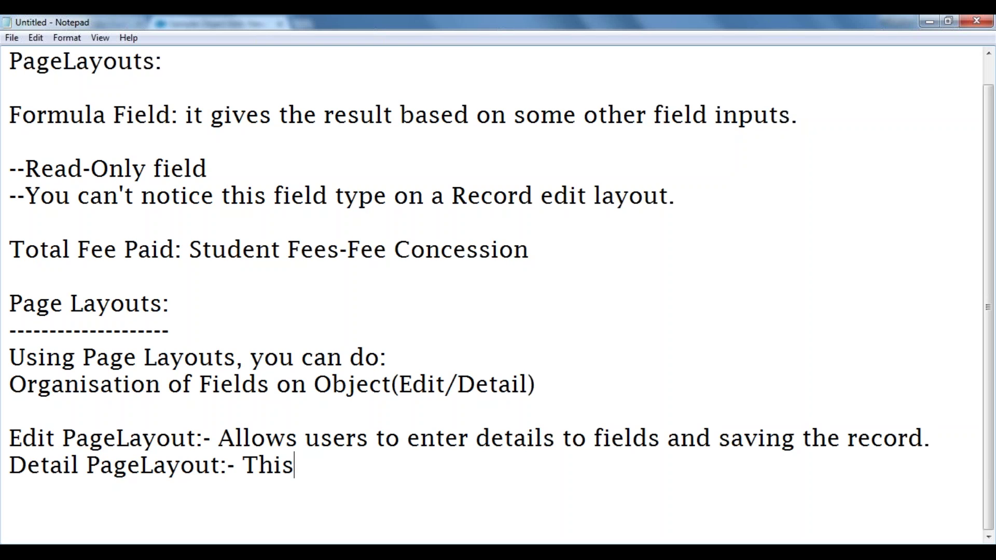
type(" is Read")
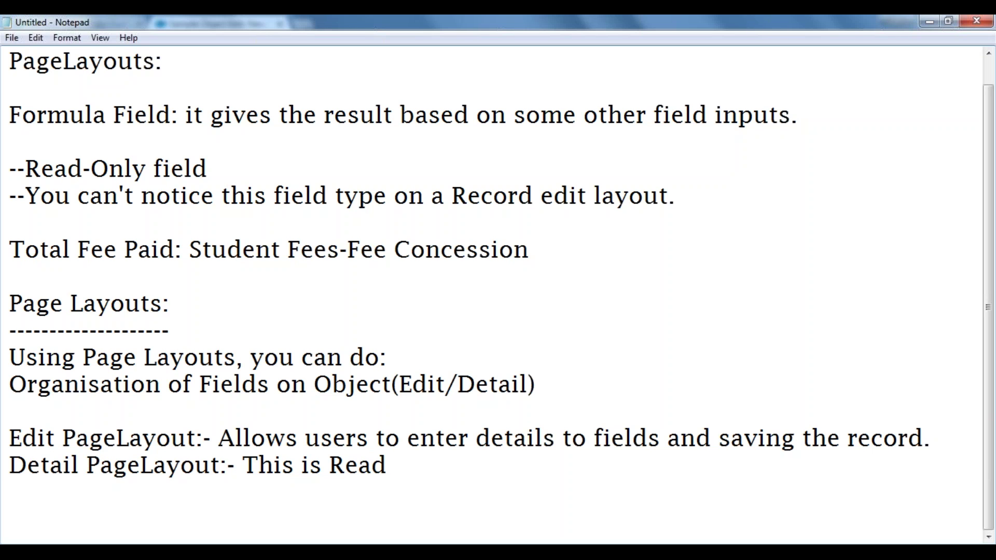
type("-Only. ")
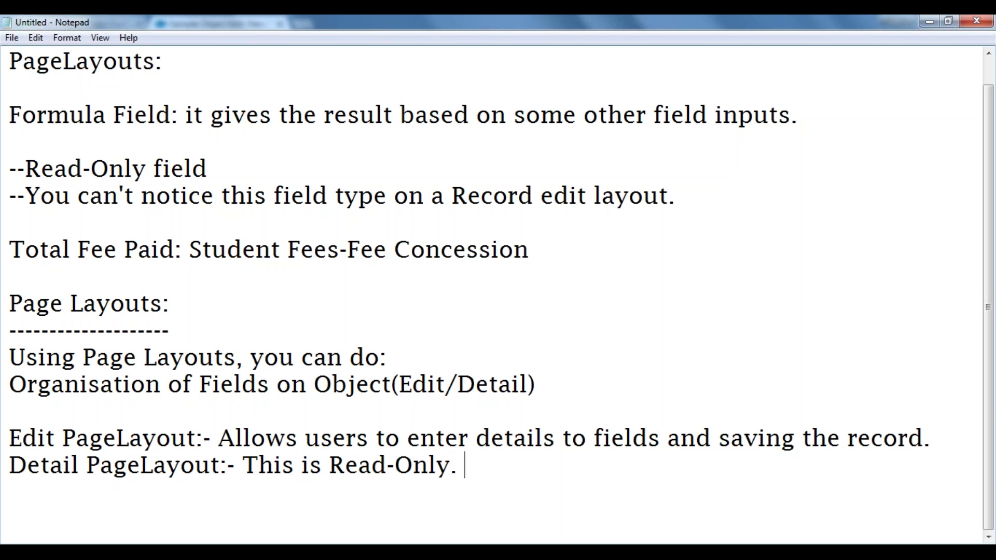
type("User c")
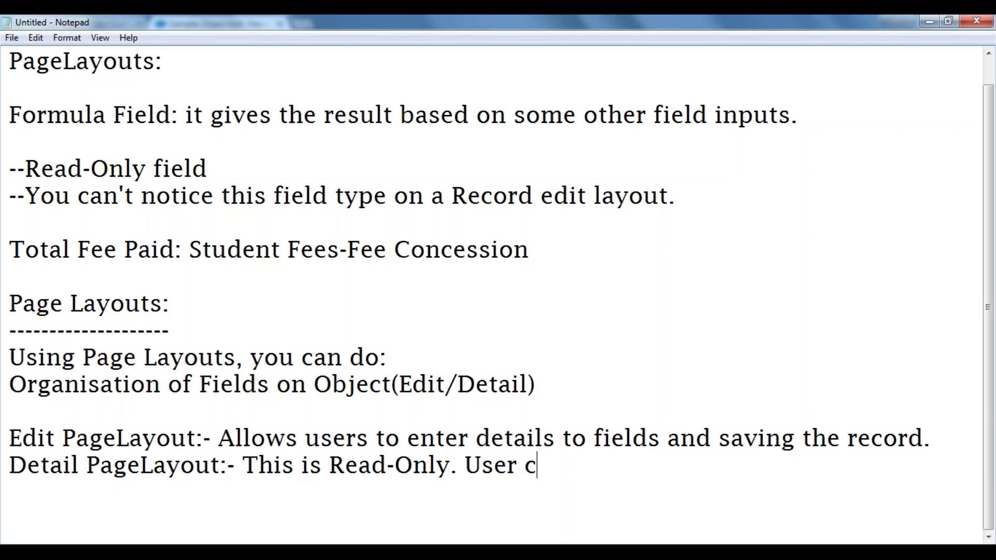
type("an edit this ")
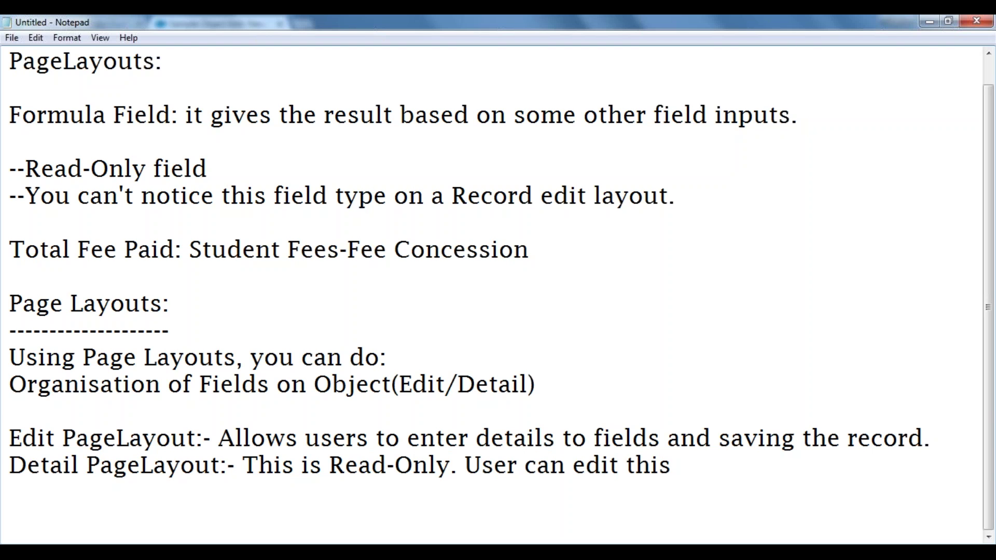
type("recr")
key("BackSpace")
type("ord by click on")
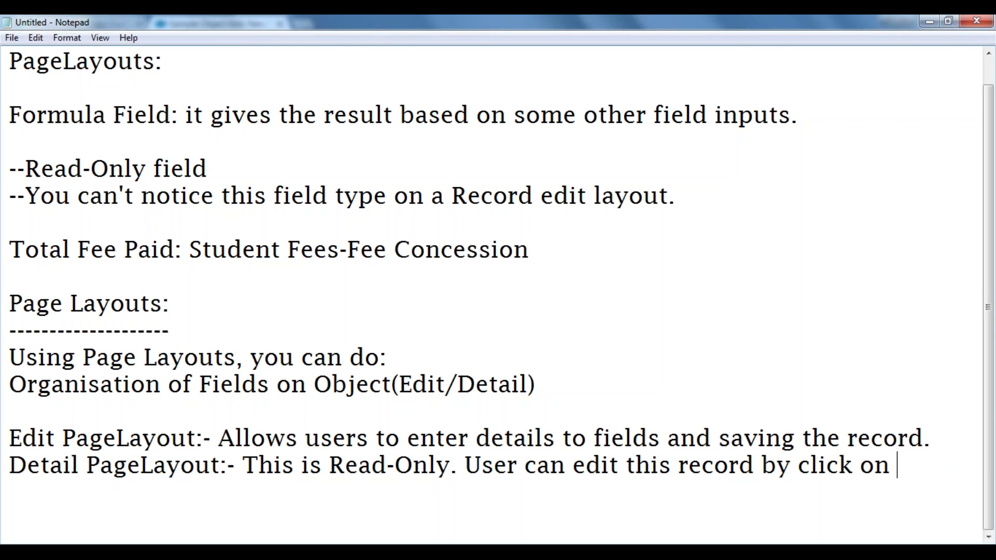
type(" \"")
key("Left")
type("Edit")
key("Right")
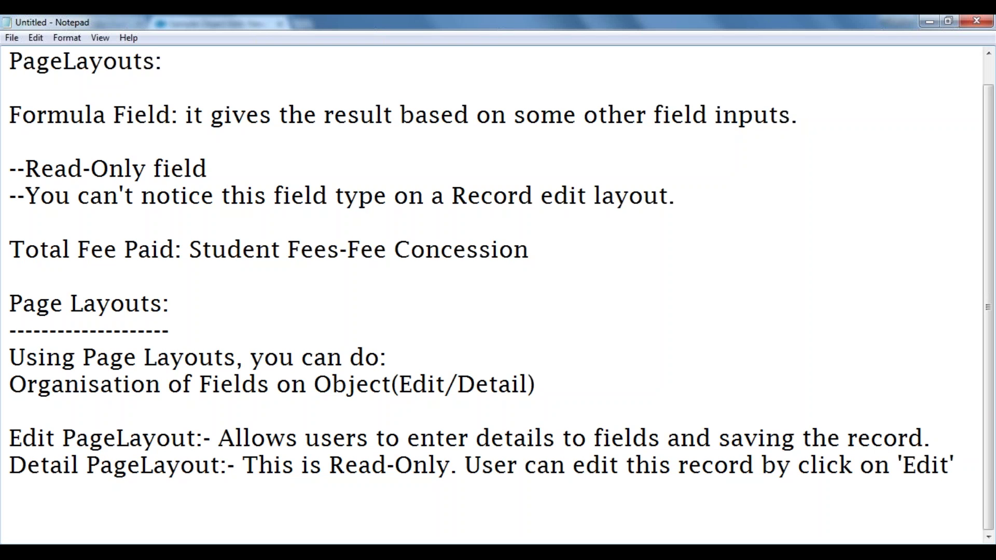
type("page")
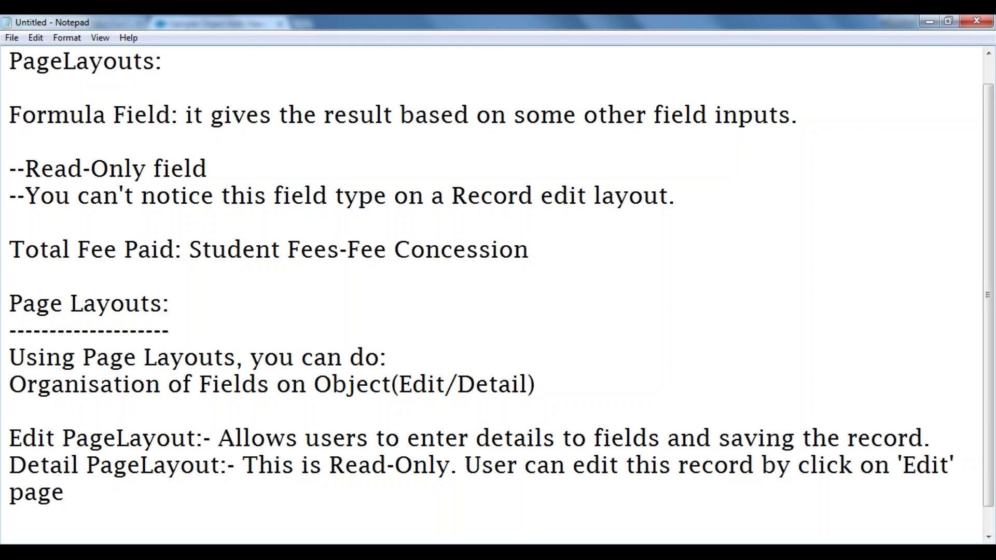
type("block ")
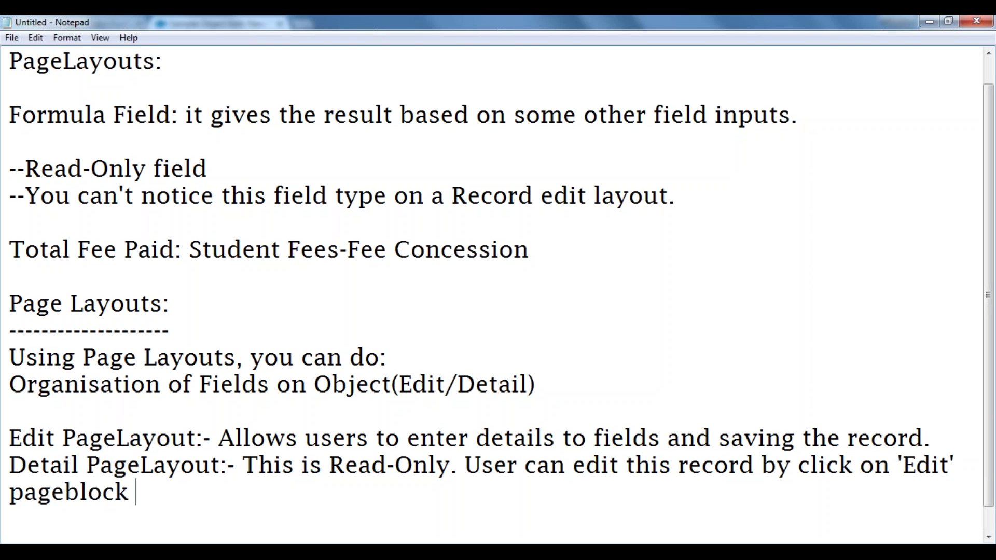
type("butto")
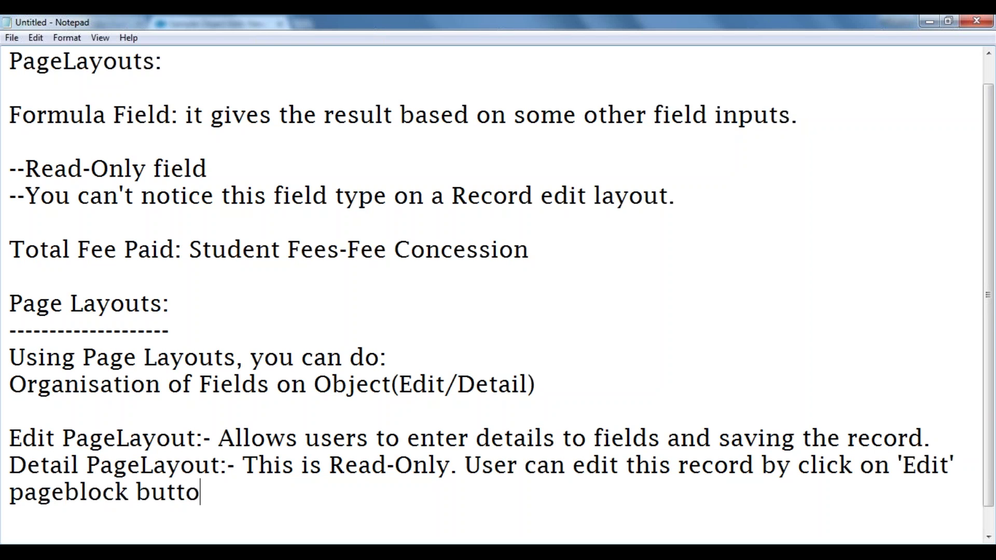
type("n fron")
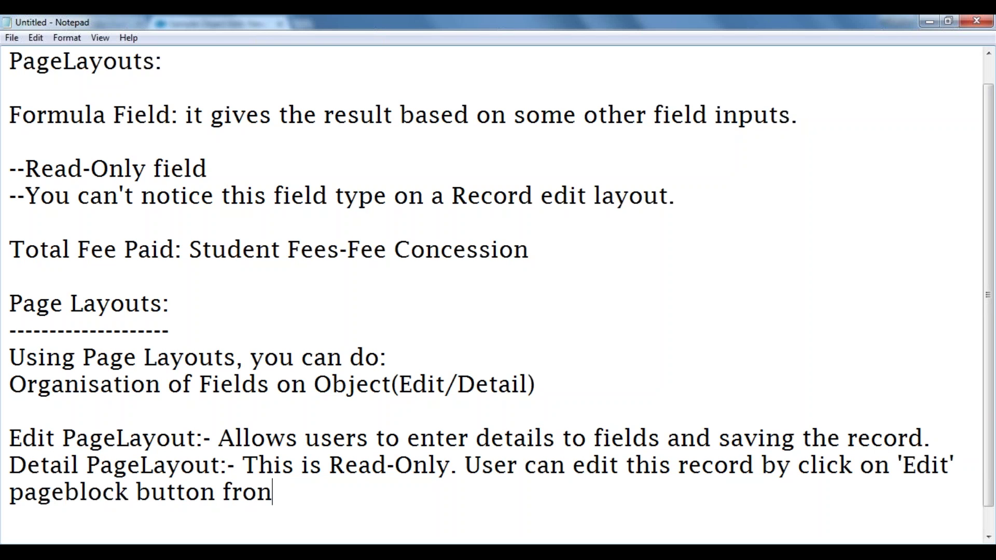
key("BackSpace")
type("m th")
type("i")
key("BackSpace")
type("his ")
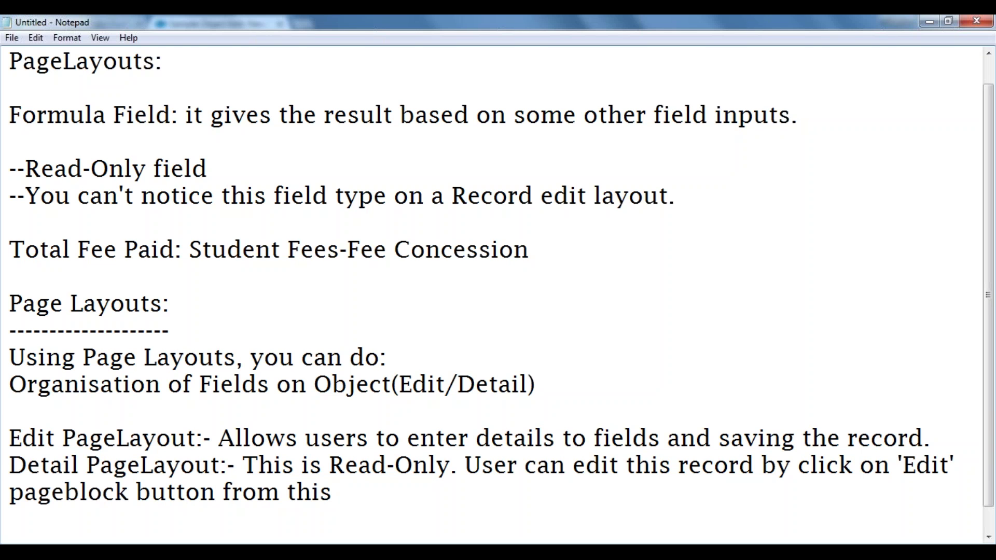
type("pagelay")
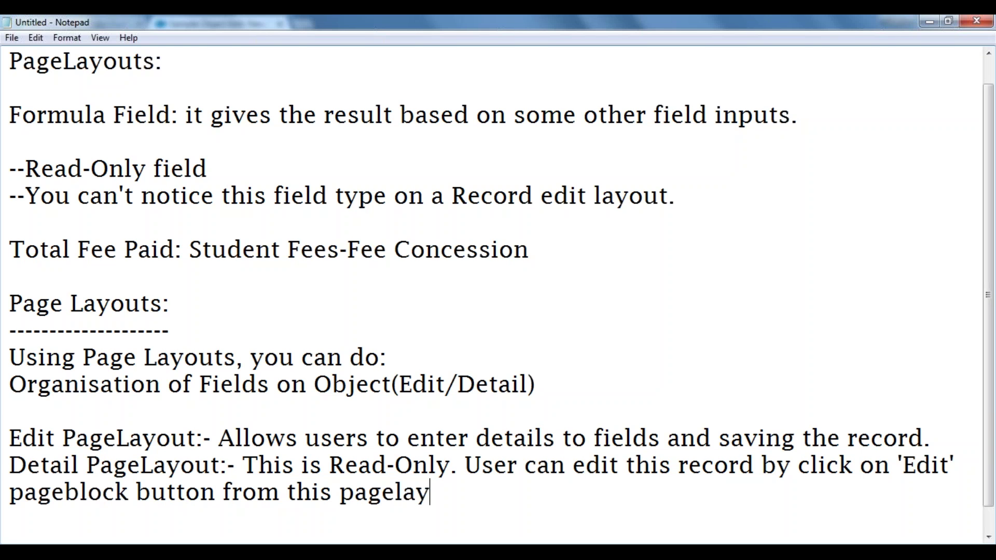
type("out.")
Cancel the new Sample Object form and open record REC-0009.
key("alt+Tab")
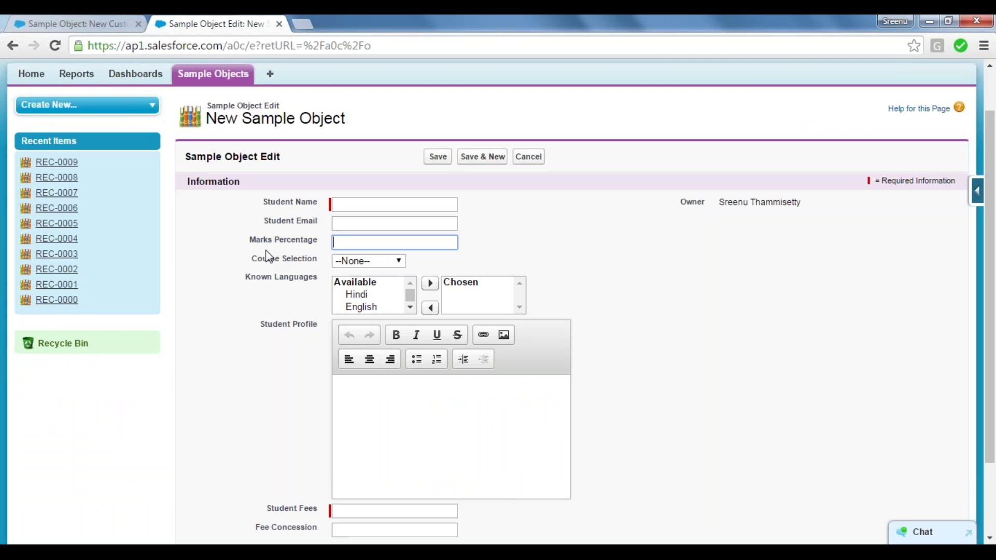
left_click(342, 200)
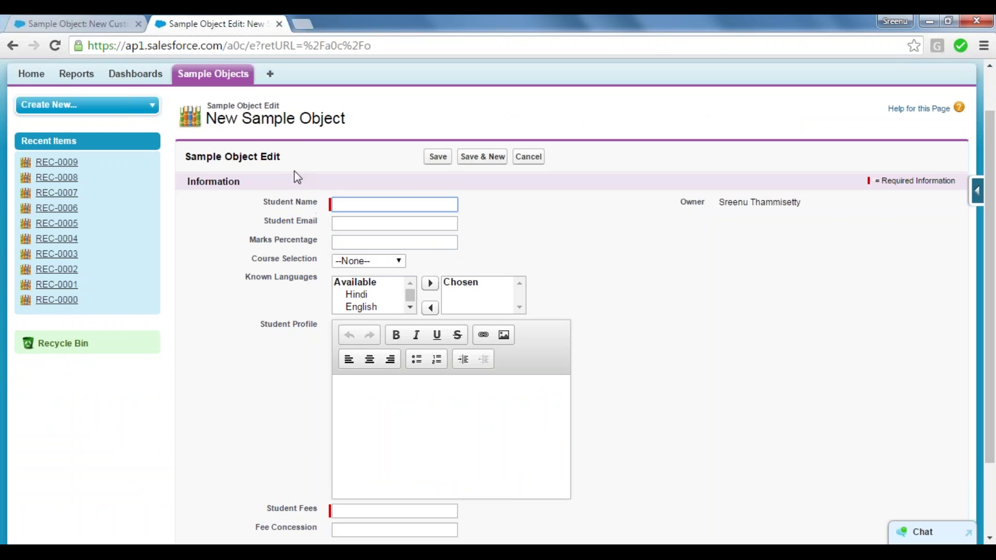
left_click_drag(281, 156, 264, 152)
left_click(263, 153)
left_click(528, 157)
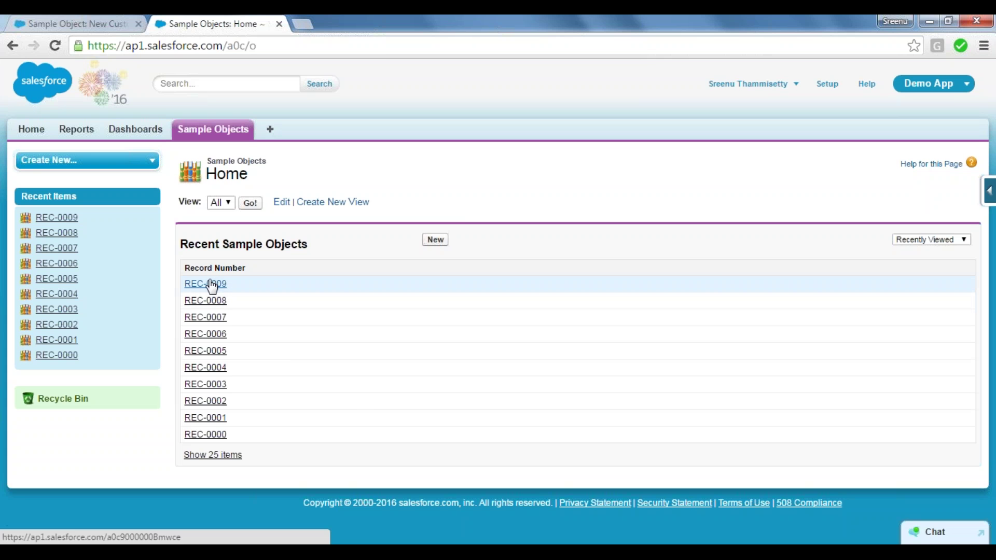
left_click(211, 285)
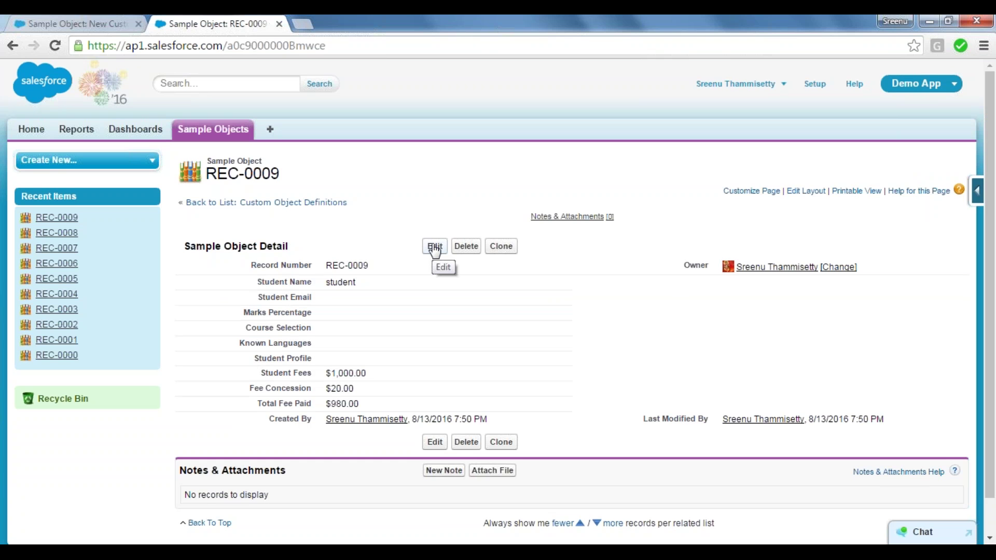
Edit REC-0009, change Fee Concession from 20 to 40, and save.
left_click(435, 247)
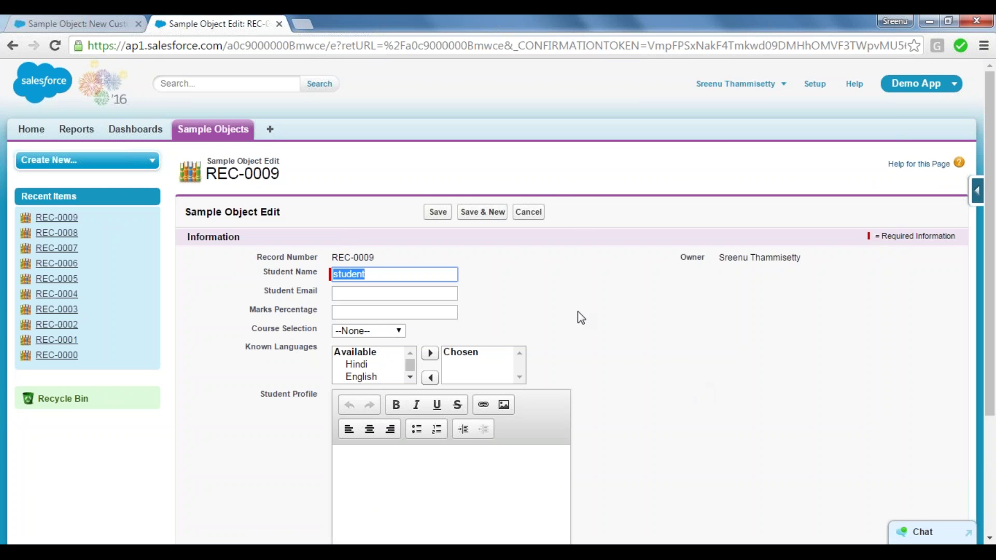
left_click(418, 290)
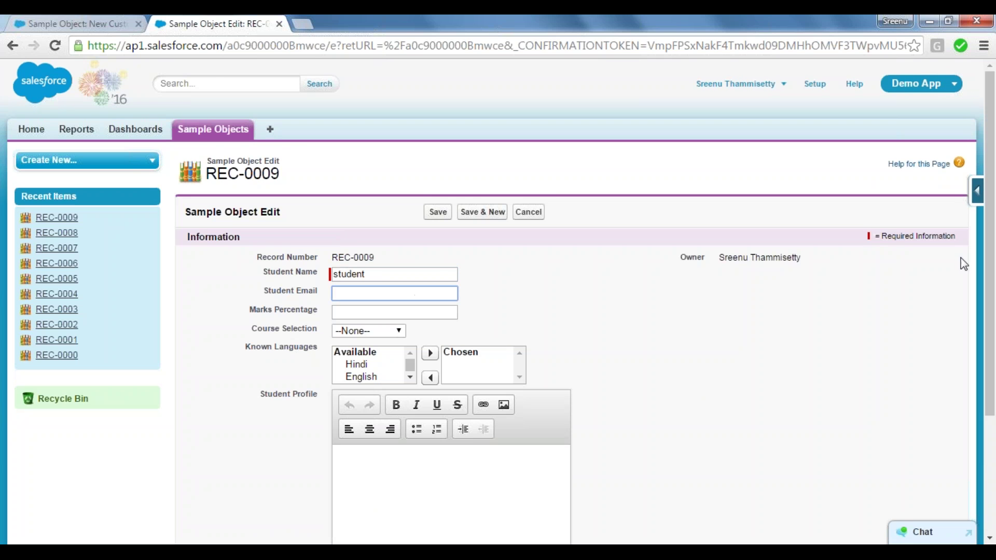
scroll(994, 241, "down", 3)
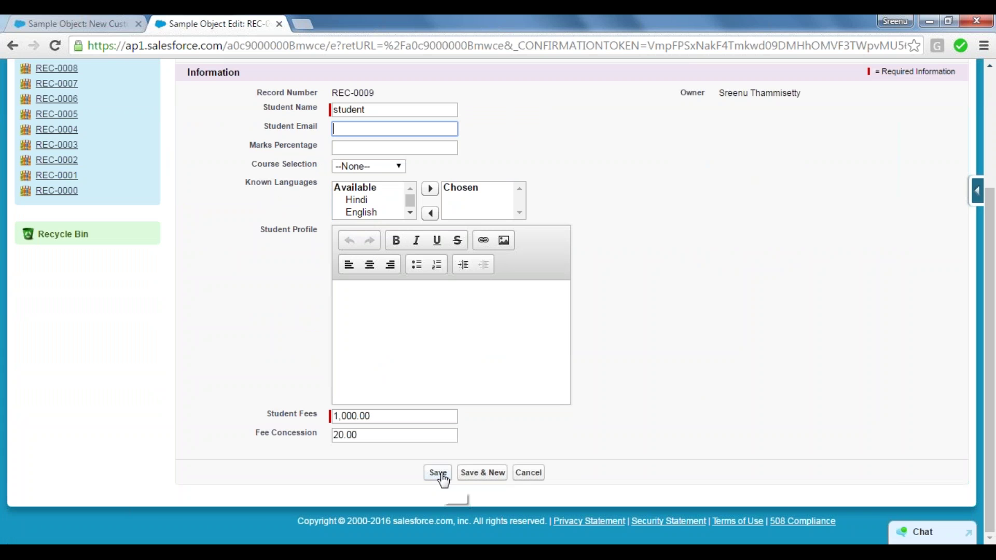
left_click(344, 437)
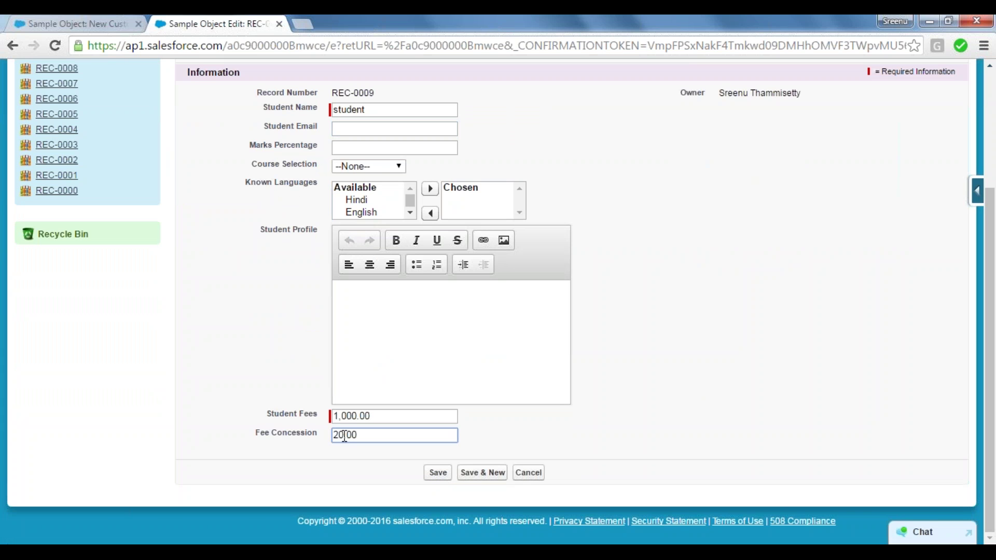
key("BackSpace")
key("BackSpace")
type("40")
left_click(438, 473)
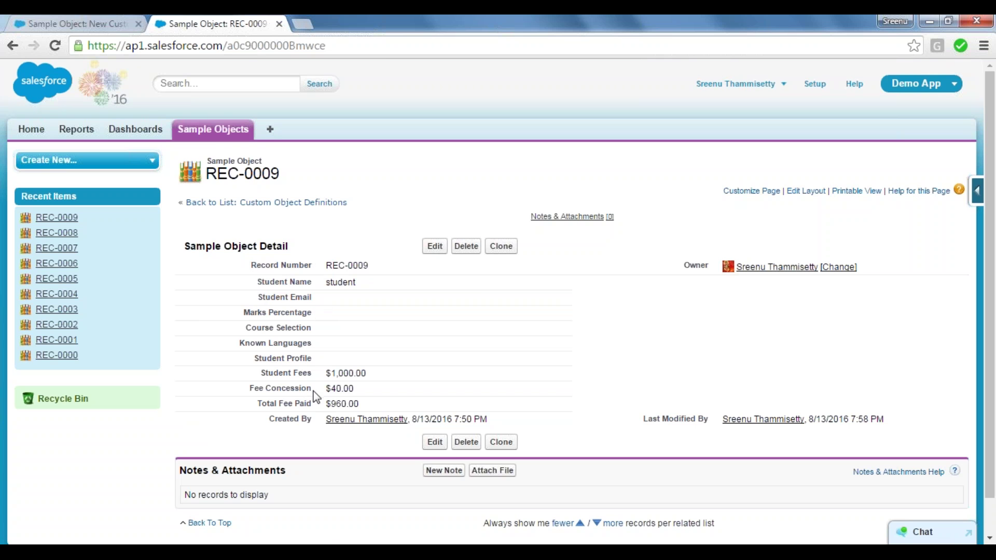
Go to Setup and open Build > Create > Objects.
left_click(215, 134)
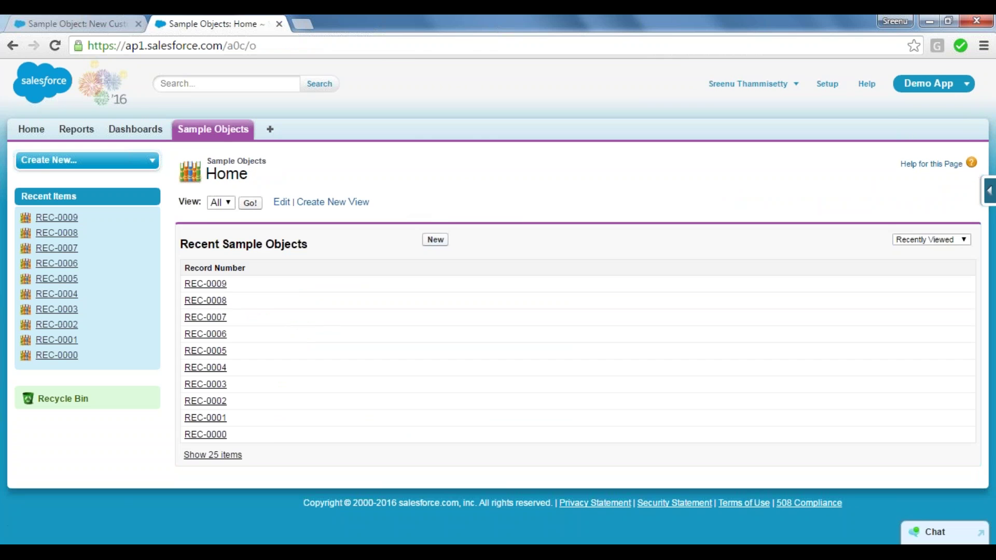
left_click(435, 239)
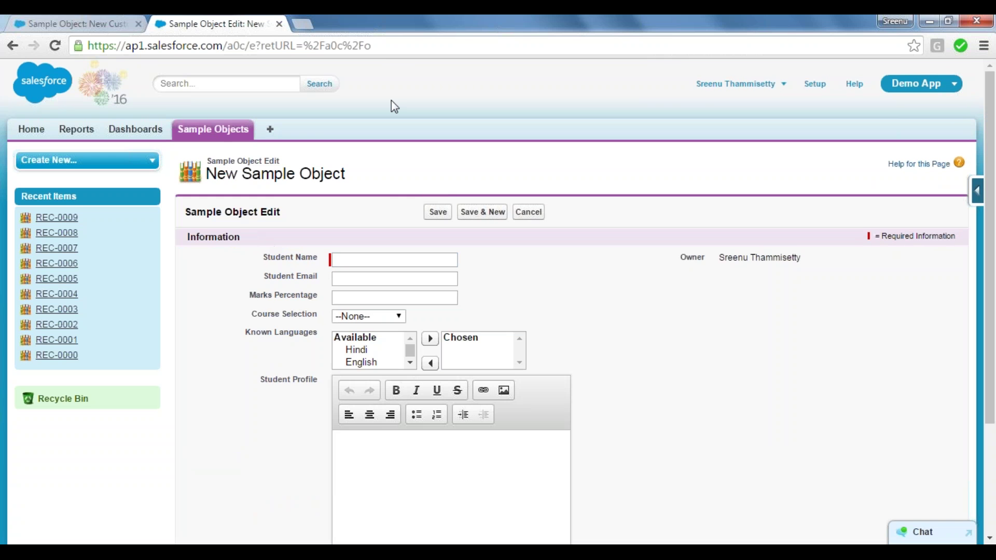
left_click(816, 84)
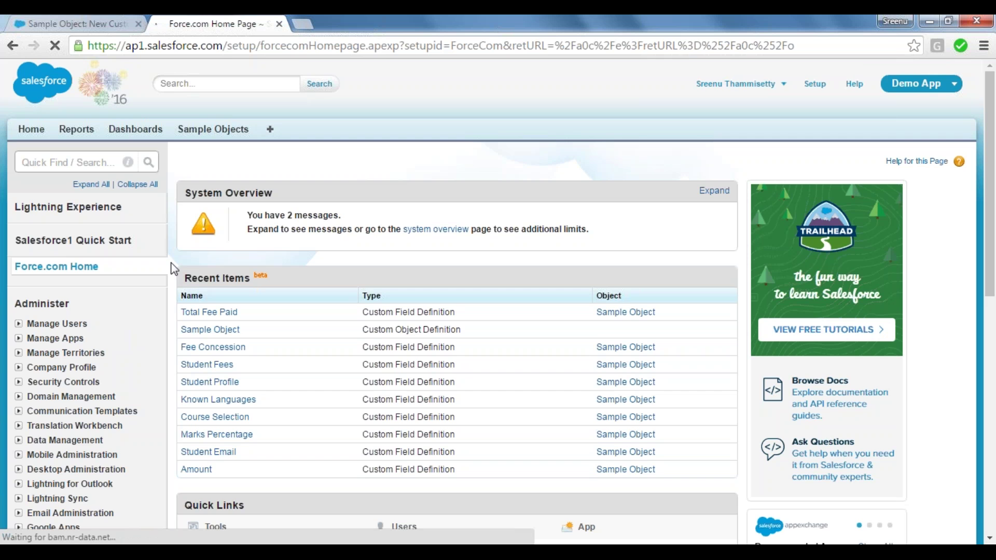
scroll(173, 269, "down", 7)
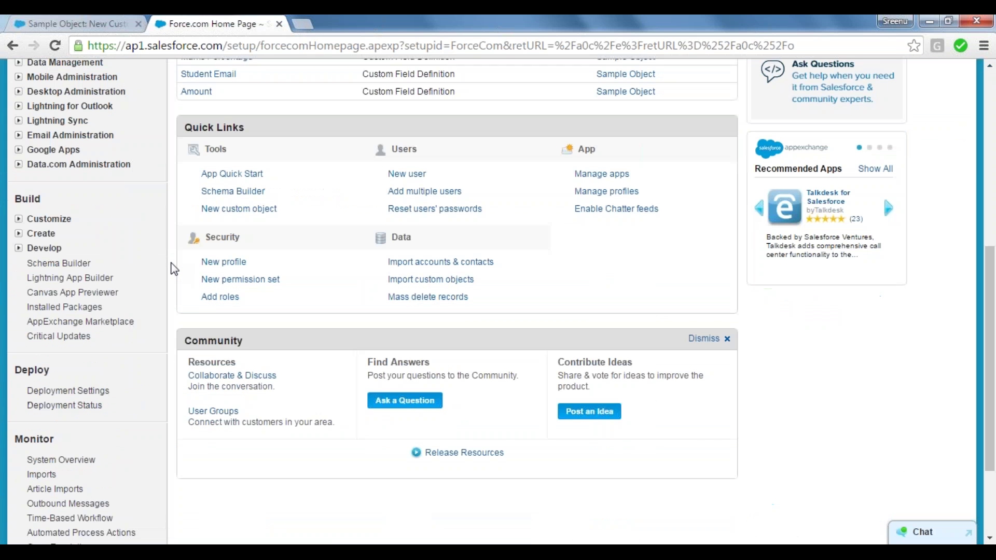
left_click(19, 233)
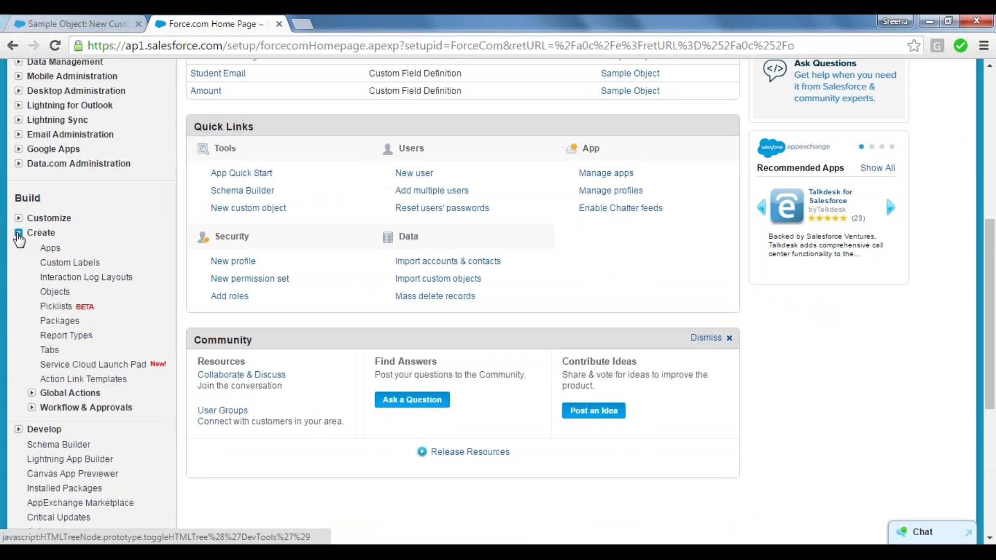
left_click(55, 292)
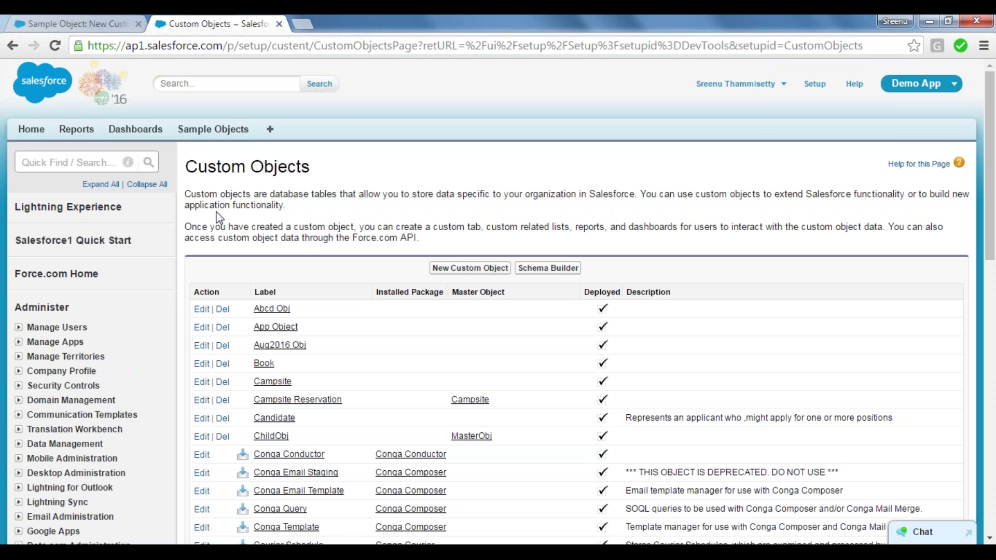
Open the Sample Object definition and scroll to its Page Layouts section.
scroll(328, 251, "down", 7)
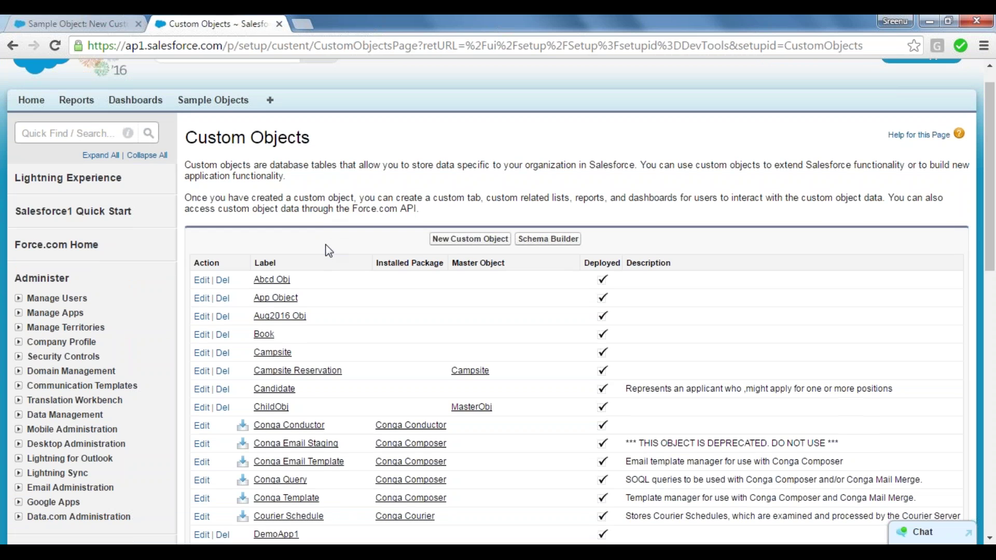
scroll(328, 251, "down", 2)
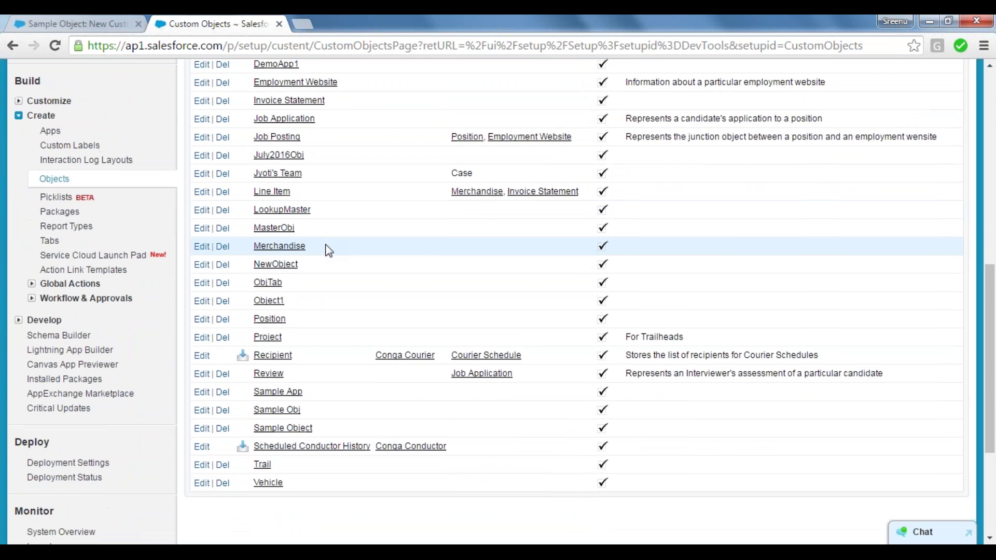
scroll(325, 249, "down", 3)
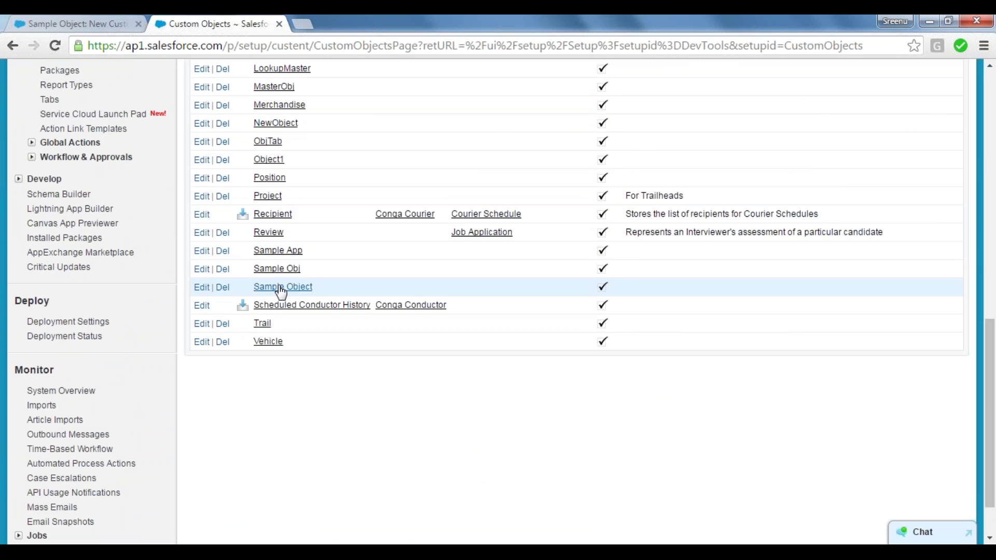
left_click(283, 288)
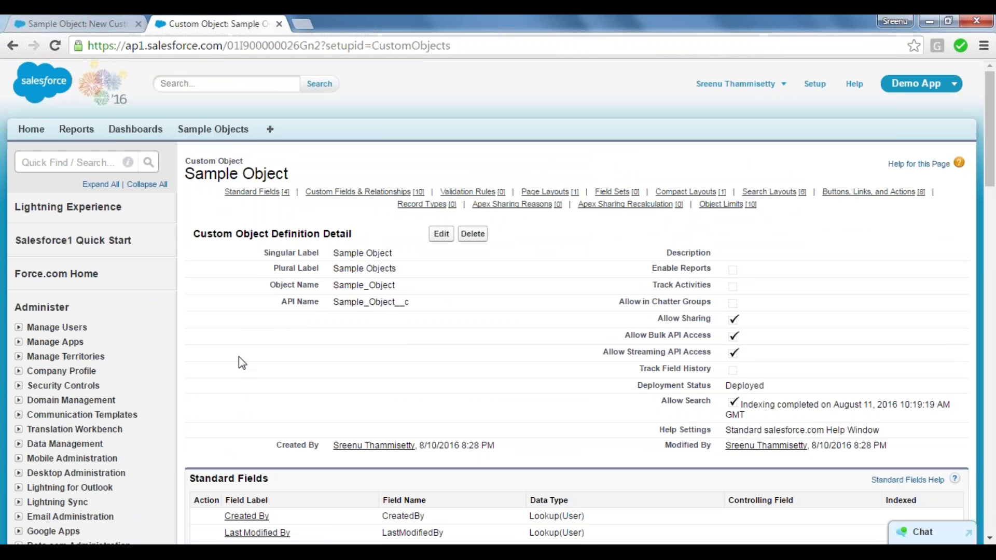
scroll(239, 356, "down", 15)
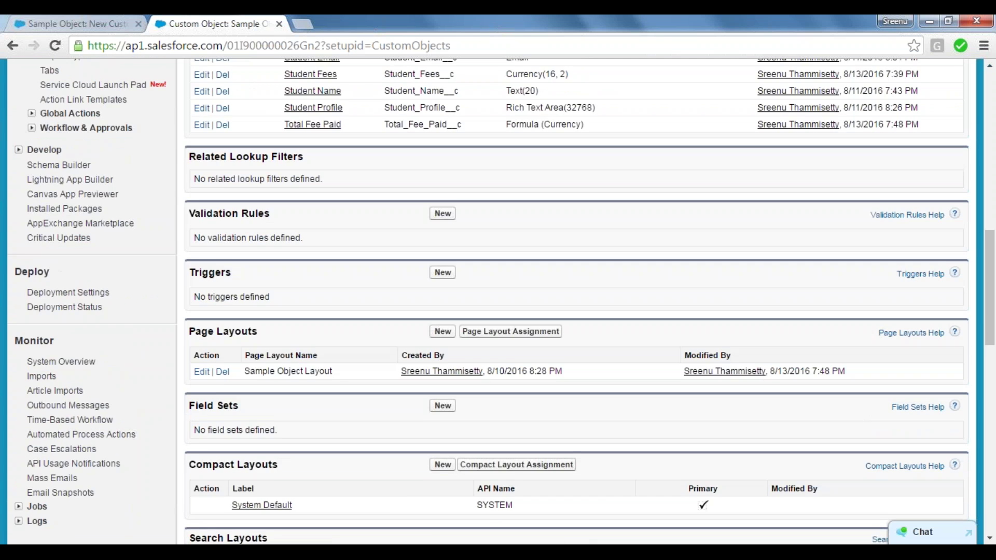
scroll(158, 223, "down", 2)
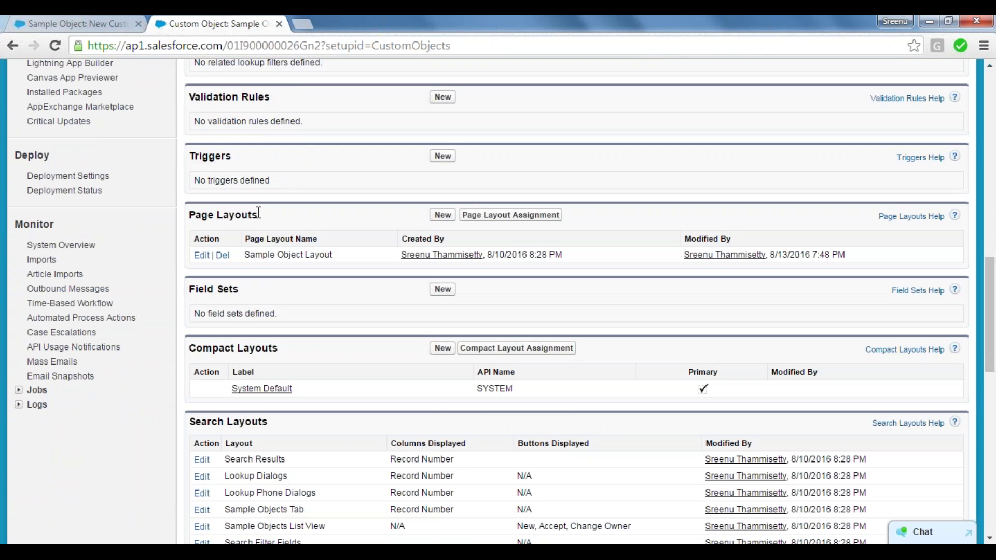
left_click_drag(261, 221, 190, 209)
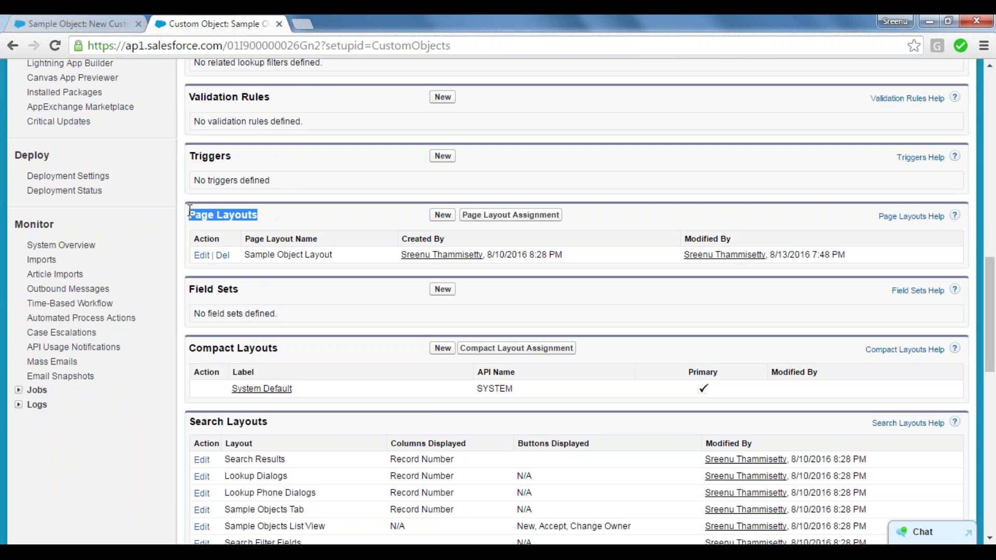
left_click(190, 210)
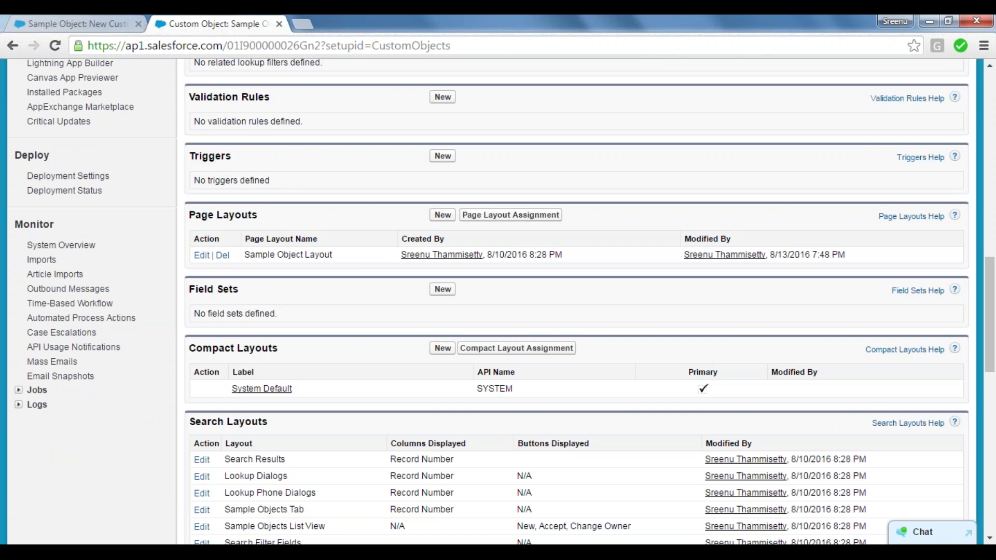
Edit Sample Object Layout, moving Marks Percentage, Student Profile and Known Languages to the right column.
left_click(202, 257)
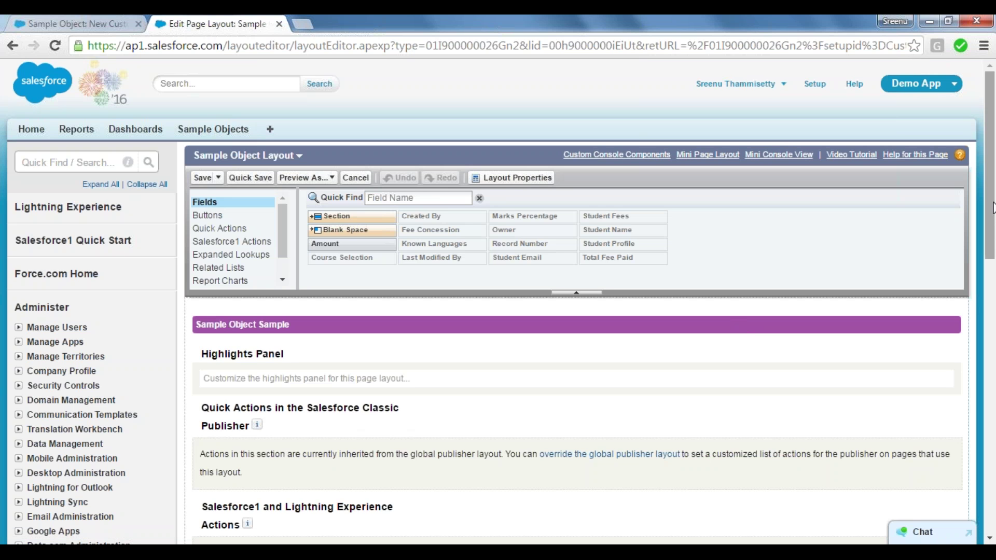
scroll(993, 234, "down", 3)
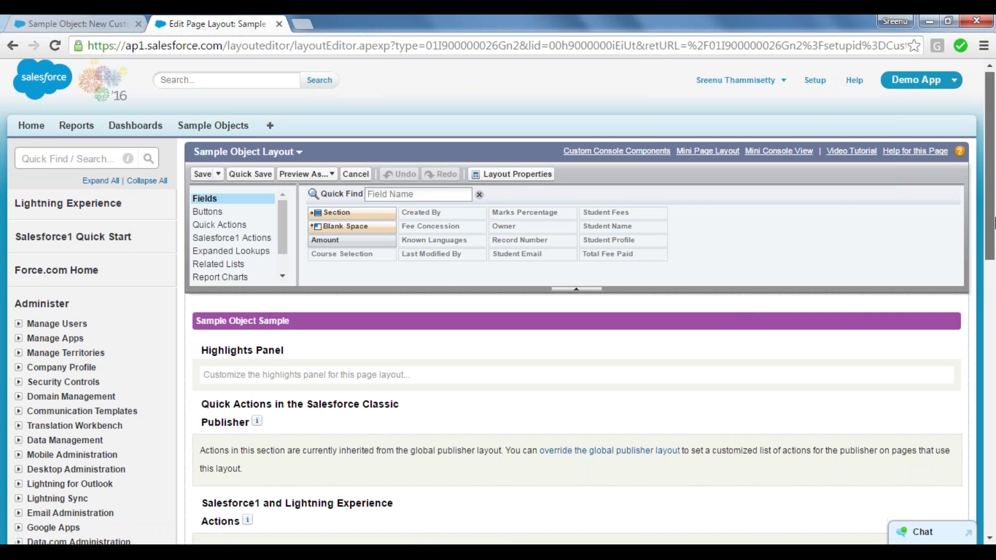
scroll(992, 284, "down", 5)
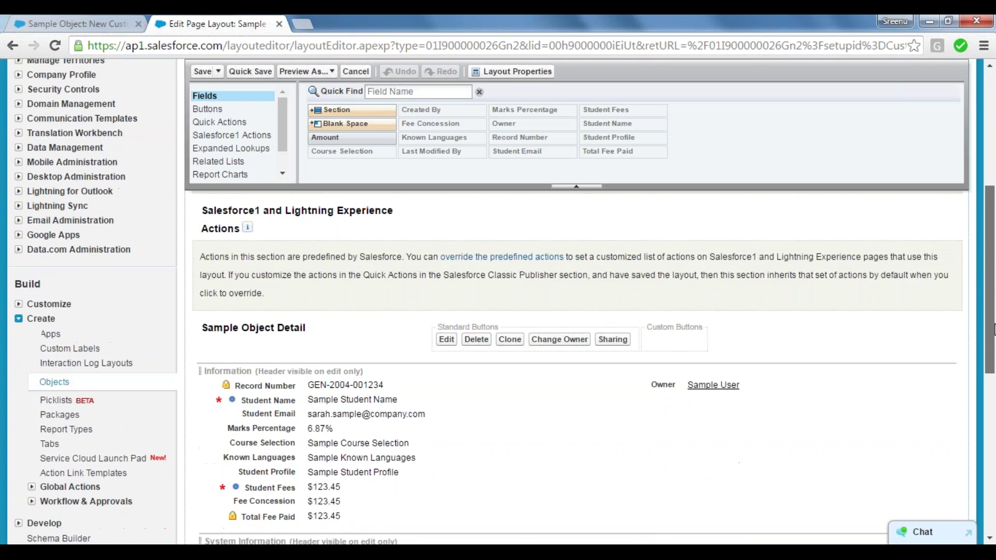
scroll(993, 367, "up", 2)
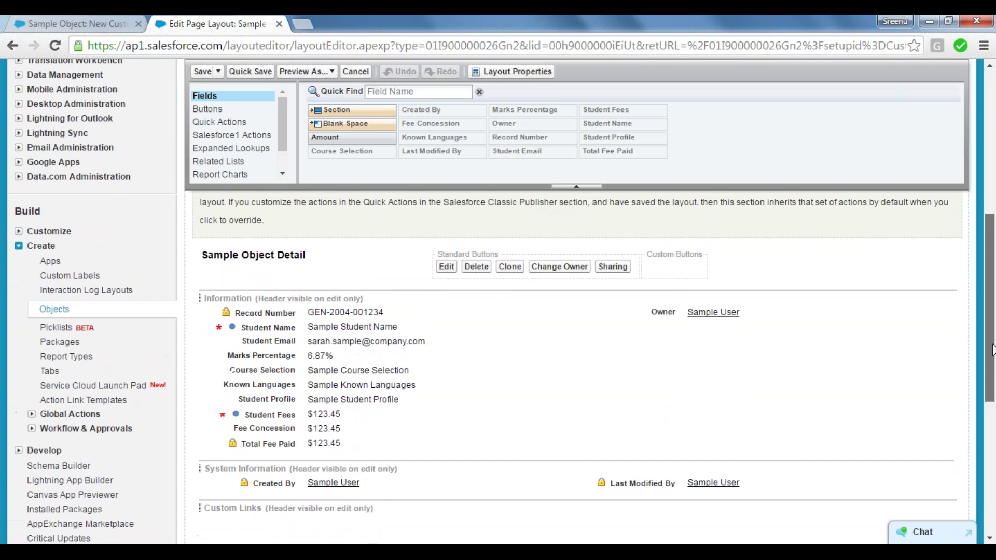
scroll(992, 363, "down", 1)
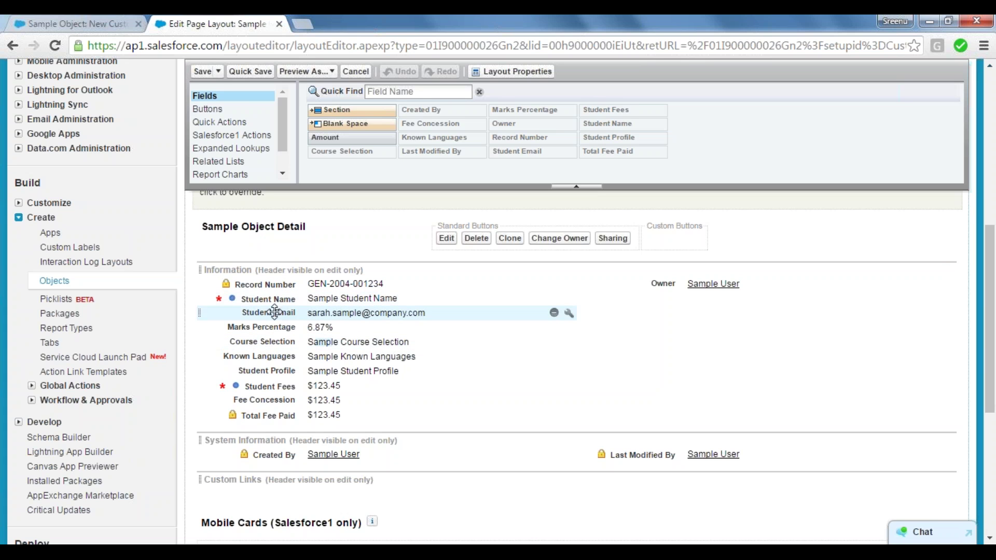
left_click_drag(293, 311, 672, 309)
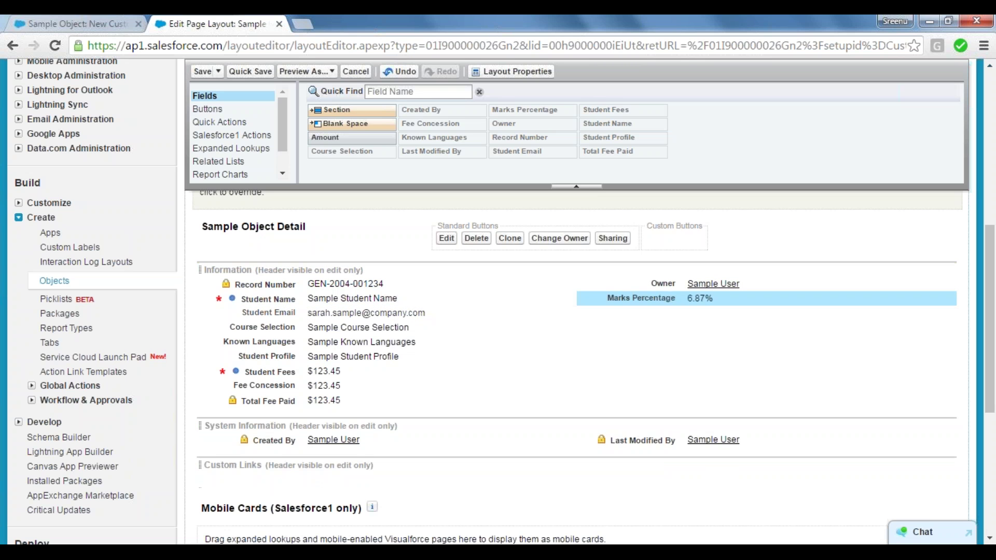
left_click(319, 357)
left_click_drag(320, 357, 508, 343)
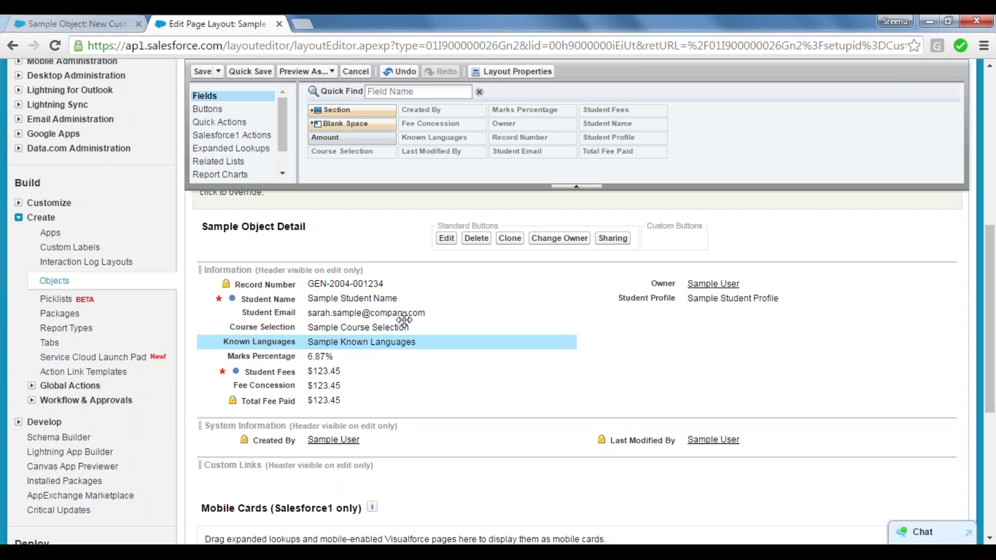
left_click_drag(345, 340, 602, 329)
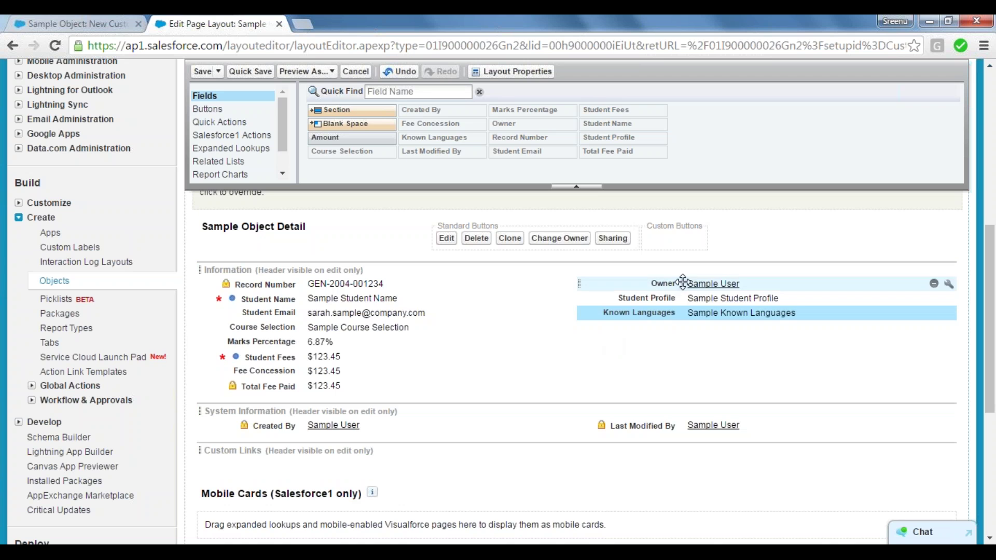
Place Owner in System Information and Course Selection at the top of the right column.
left_click_drag(677, 283, 693, 392)
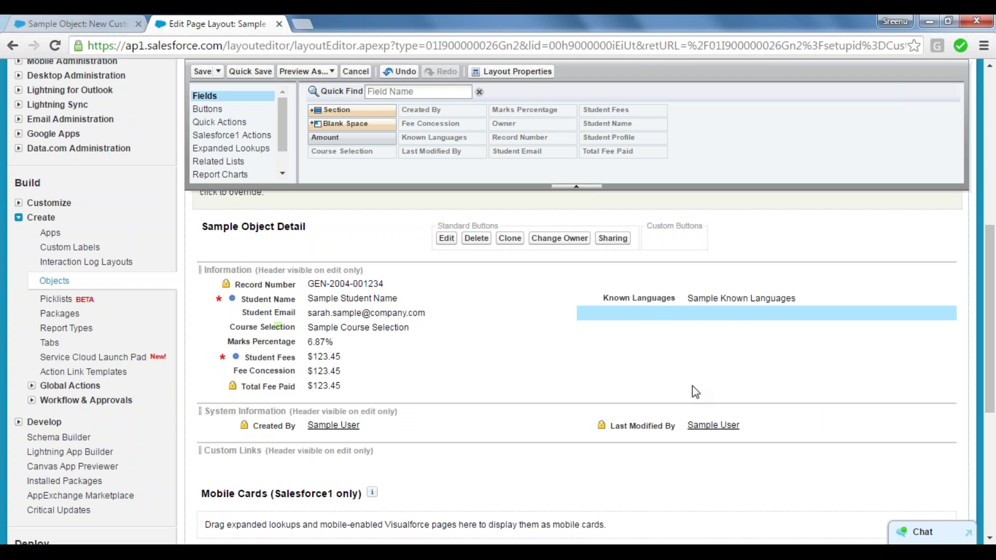
left_click_drag(681, 314, 456, 429)
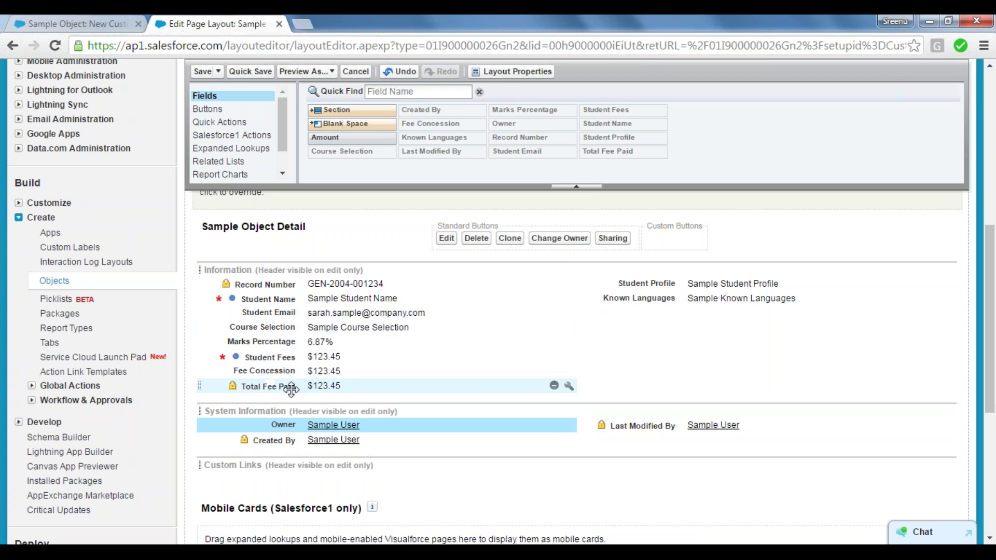
left_click_drag(271, 386, 359, 386)
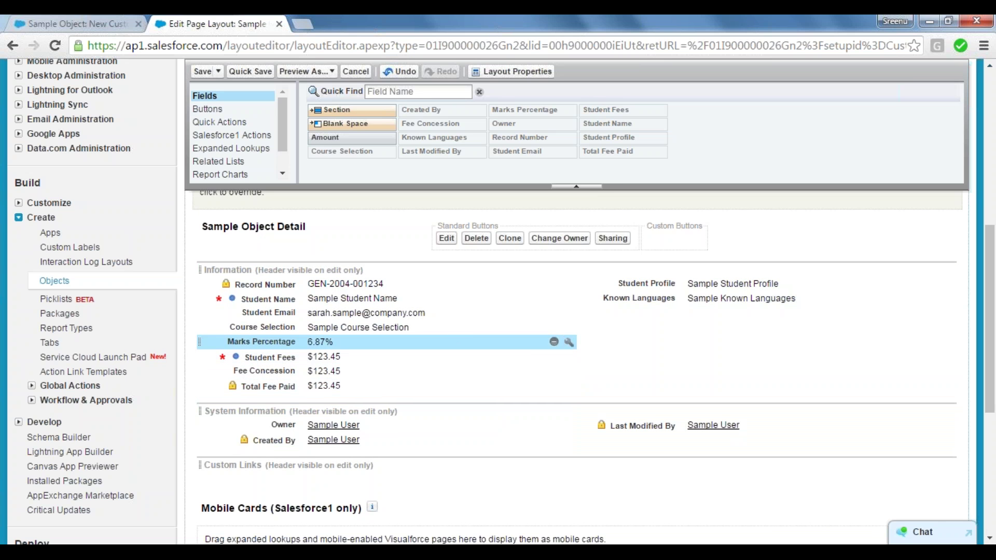
left_click_drag(456, 340, 664, 274)
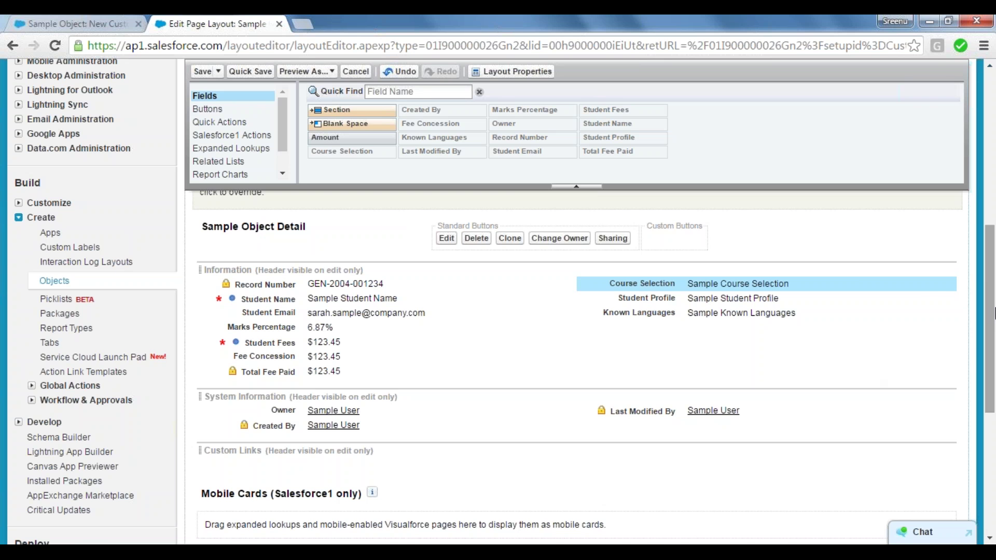
left_click_drag(995, 314, 981, 279)
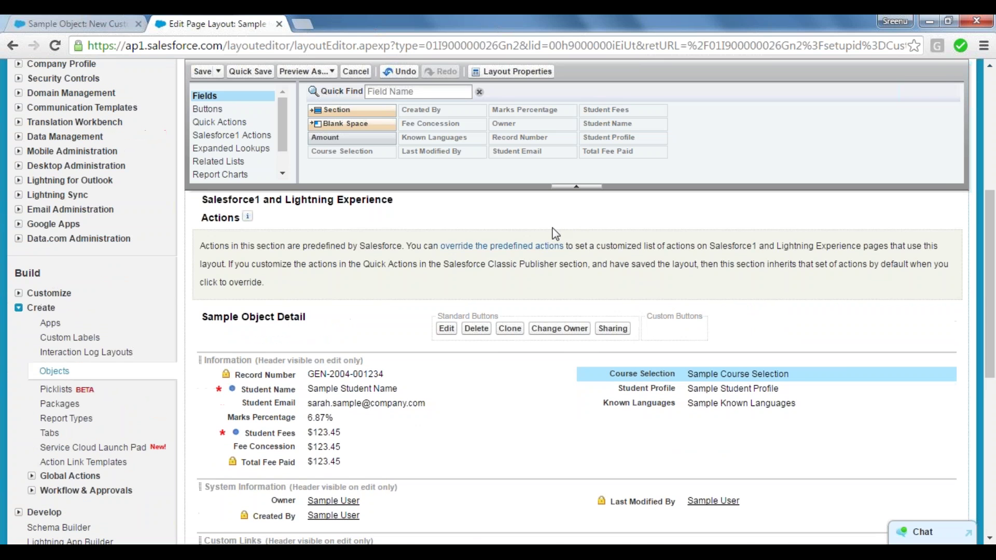
Quick Save the rearranged Sample Object Layout.
left_click(247, 74)
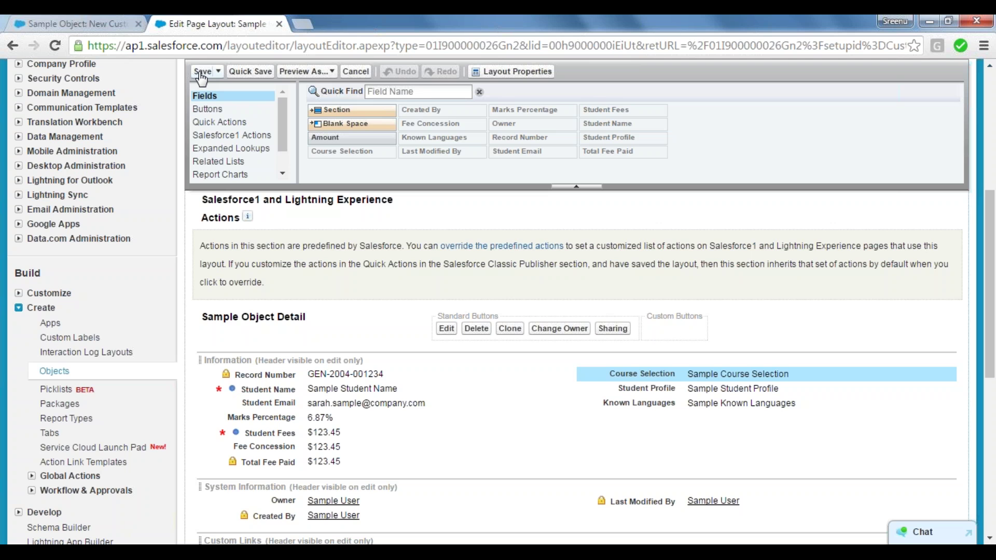
Go to the Sample Objects tab and open record REC-0009.
left_click(77, 22)
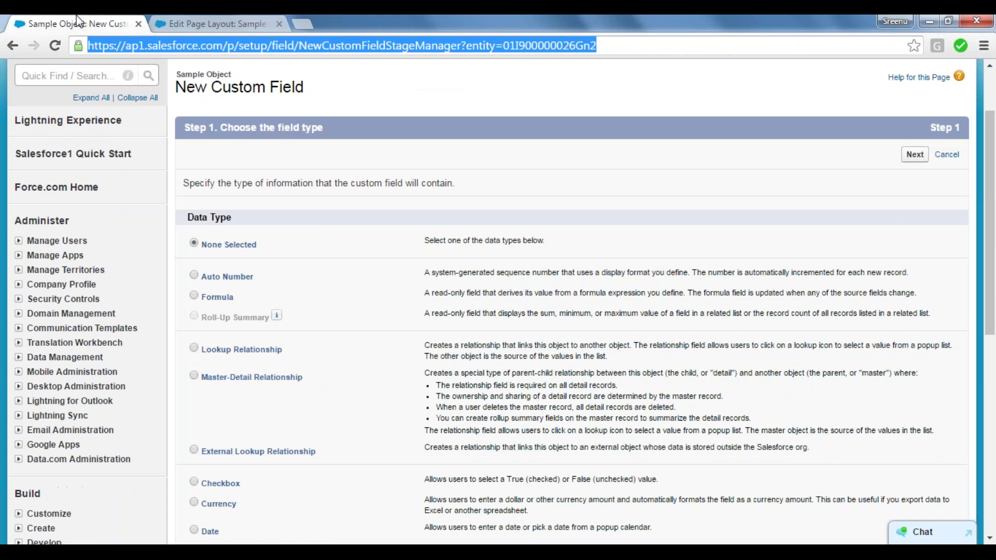
left_click(411, 197)
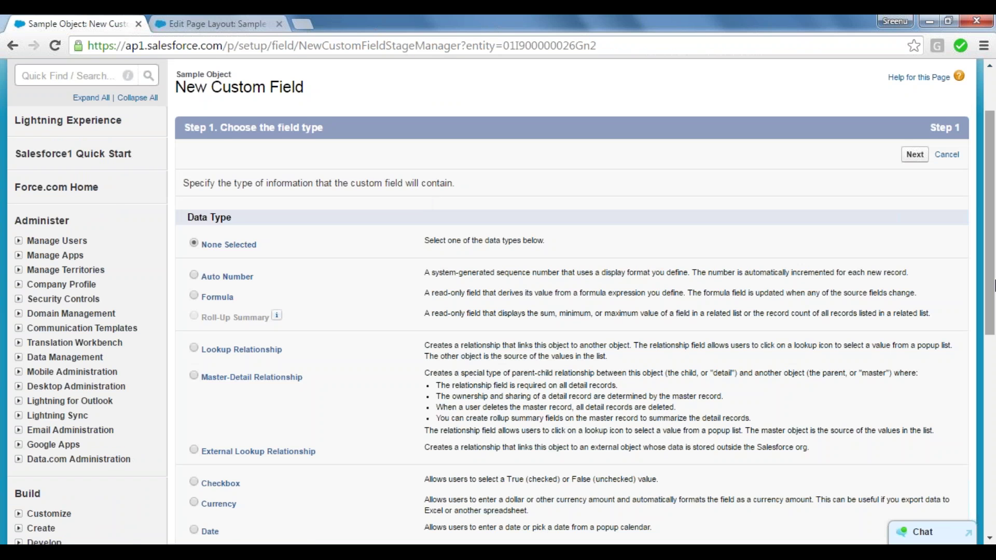
scroll(529, 178, "up", 2)
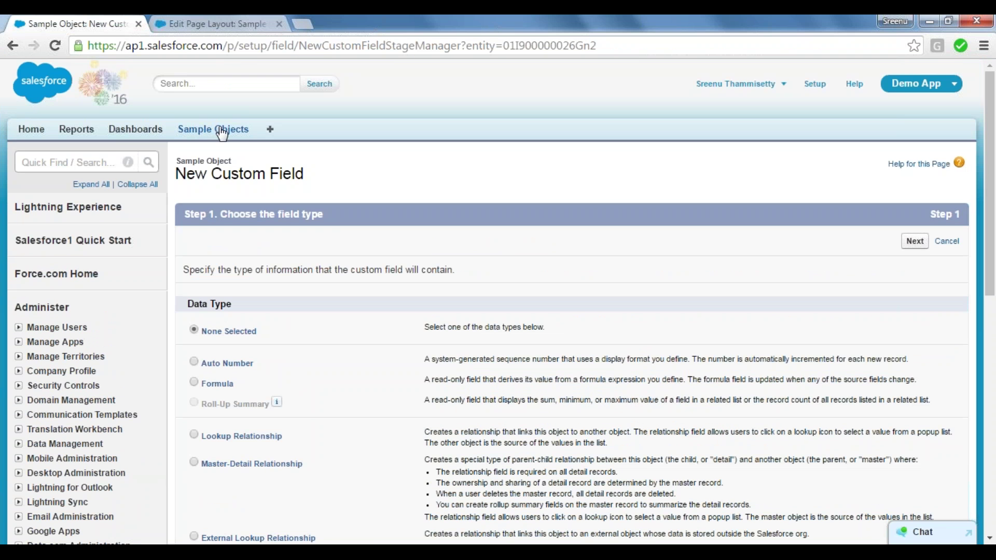
left_click(222, 131)
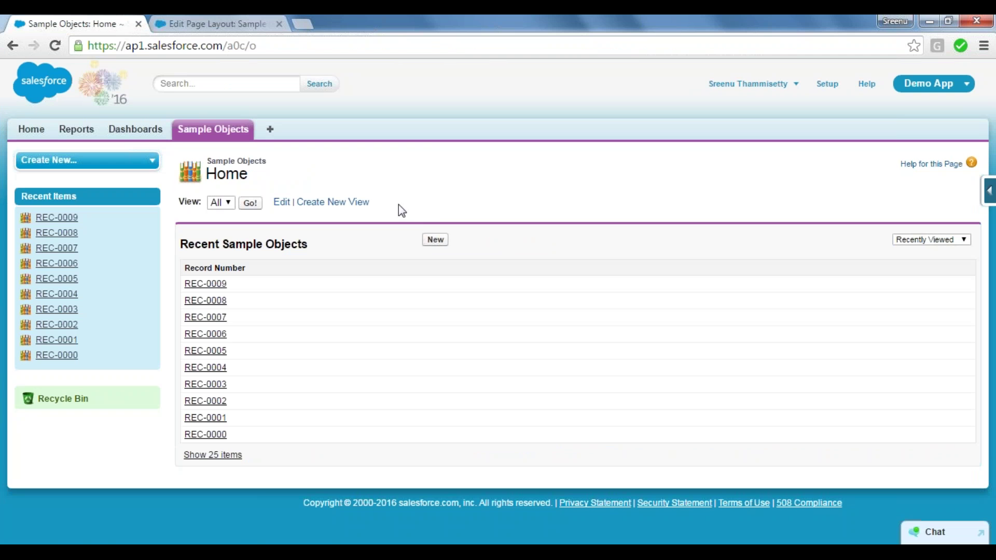
left_click(205, 284)
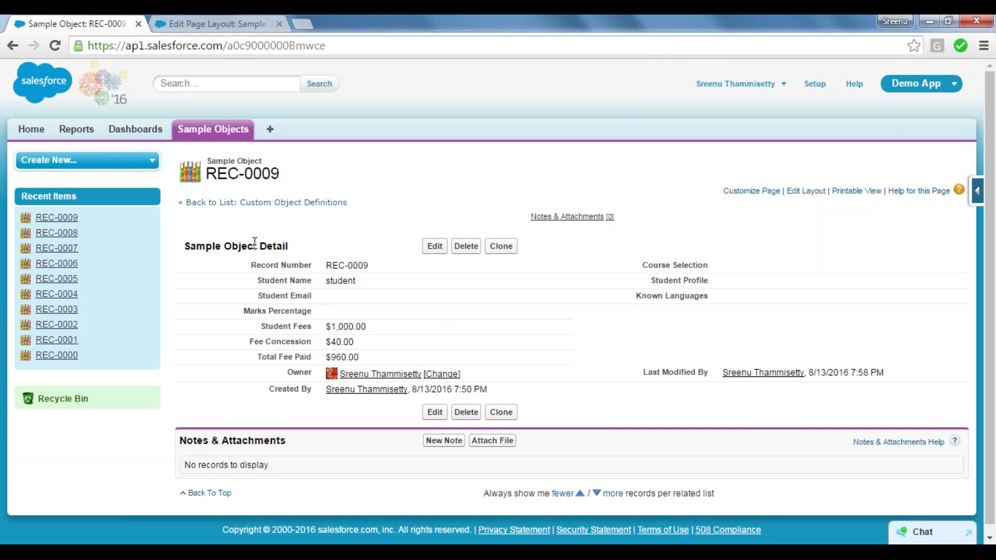
Start a new Sample Object record and scroll through its edit form.
left_click(224, 134)
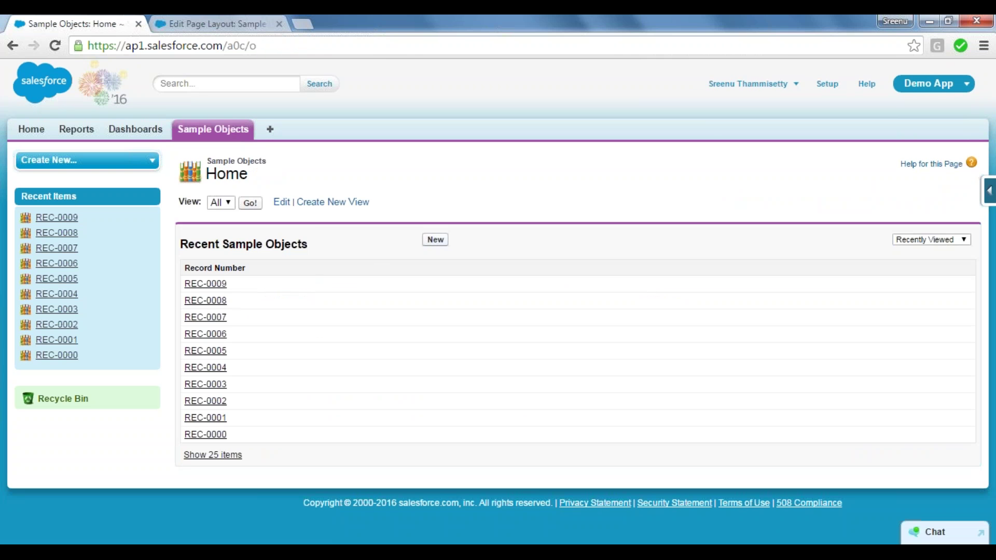
left_click(434, 239)
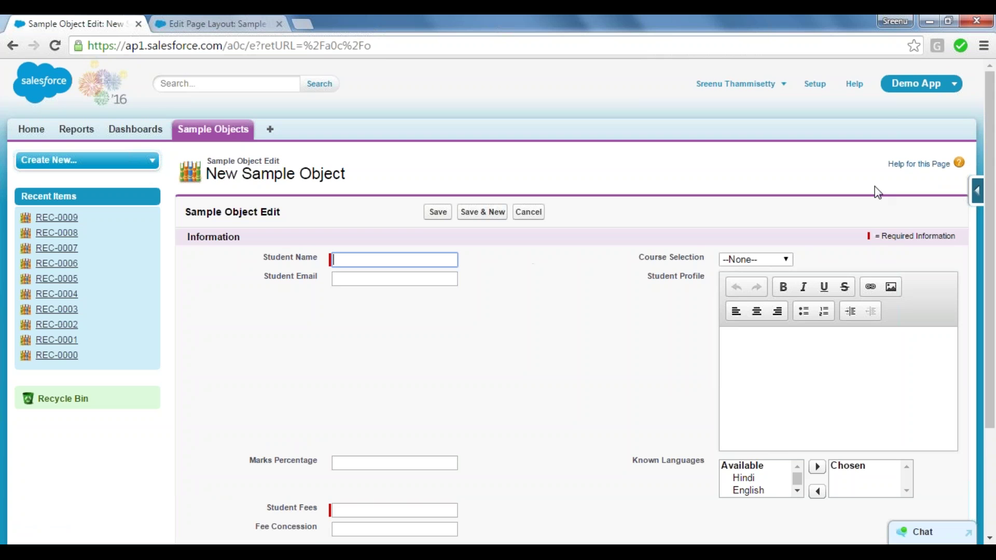
scroll(993, 193, "down", 3)
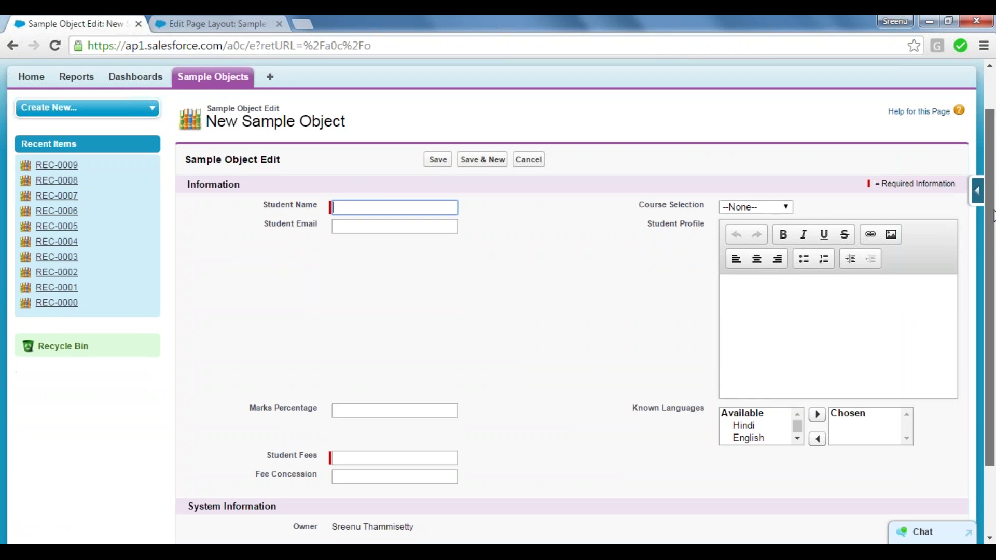
scroll(993, 237, "down", 1)
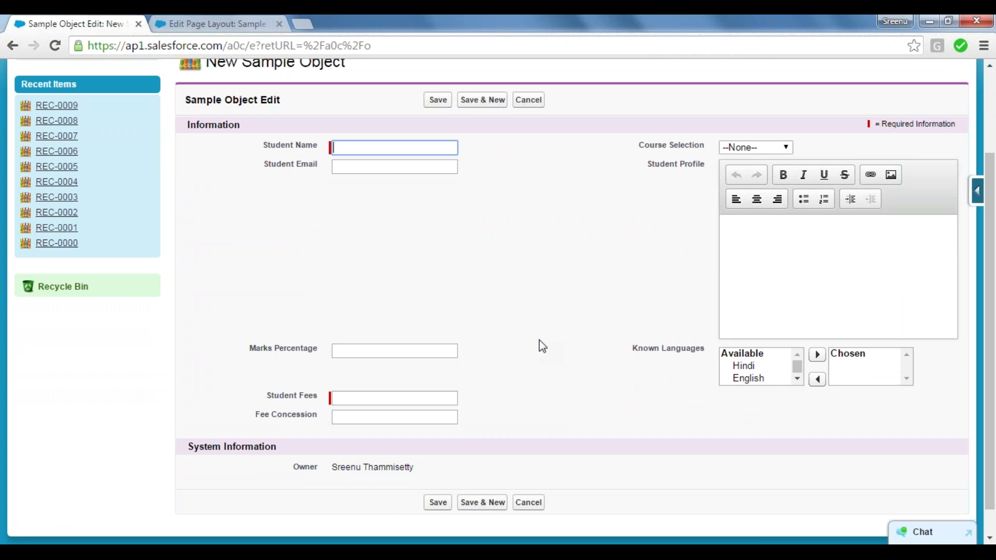
Compare the layout editor against the new form's Information and System Information sections.
left_click(206, 20)
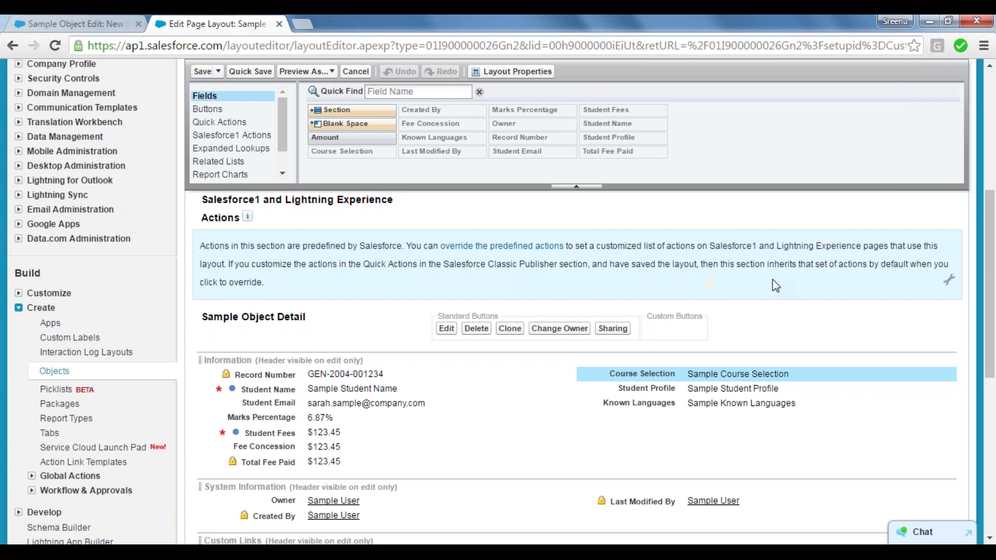
scroll(989, 283, "down", 1)
scroll(990, 288, "down", 1)
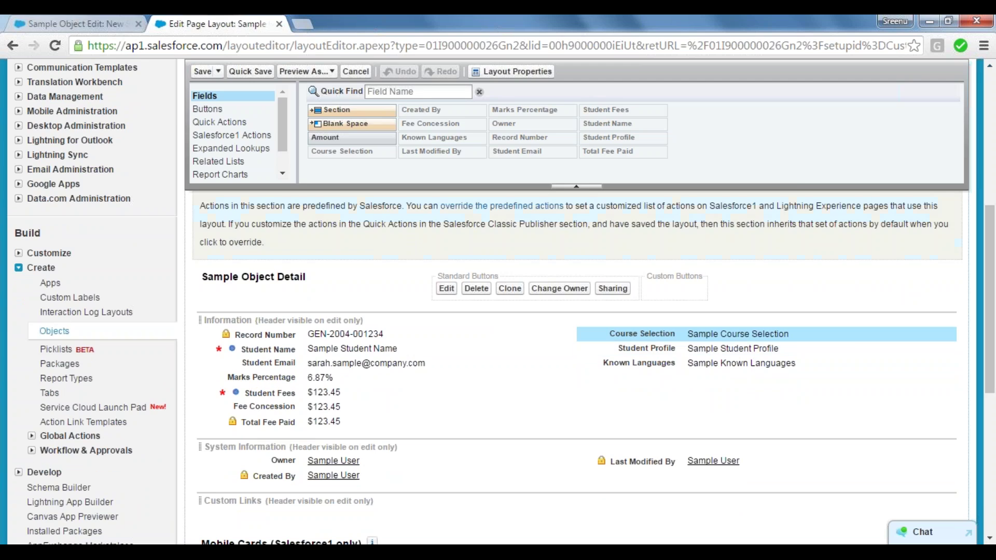
left_click(68, 22)
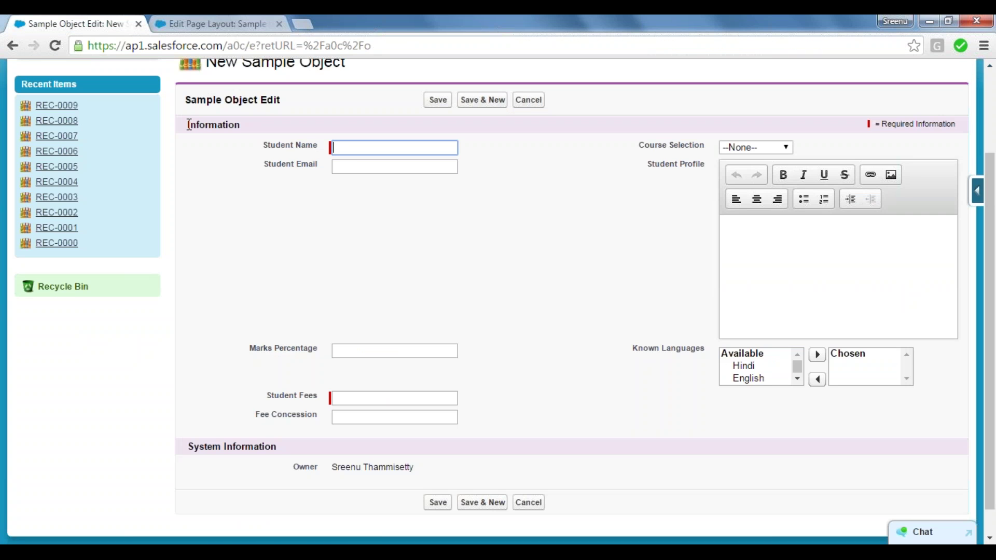
left_click_drag(189, 125, 259, 130)
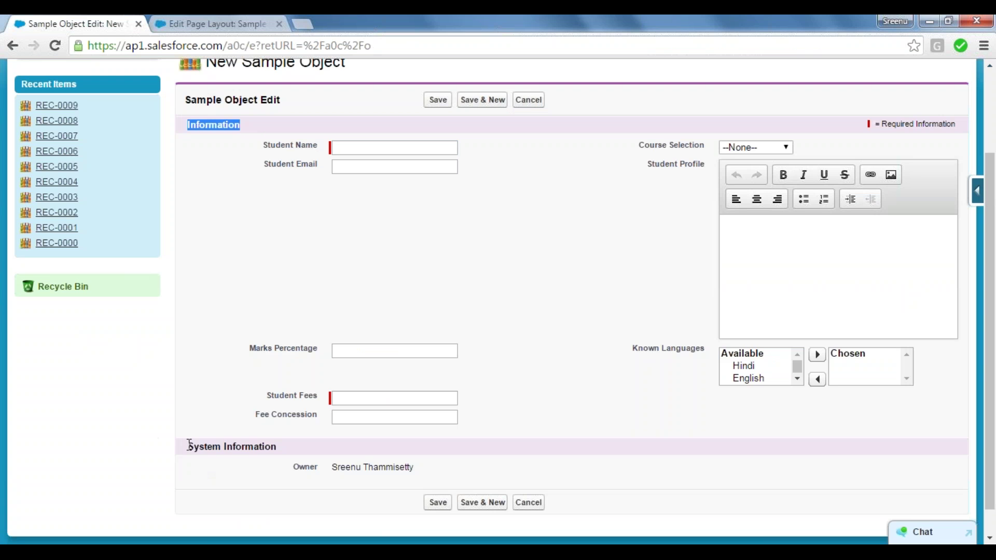
left_click_drag(189, 445, 283, 447)
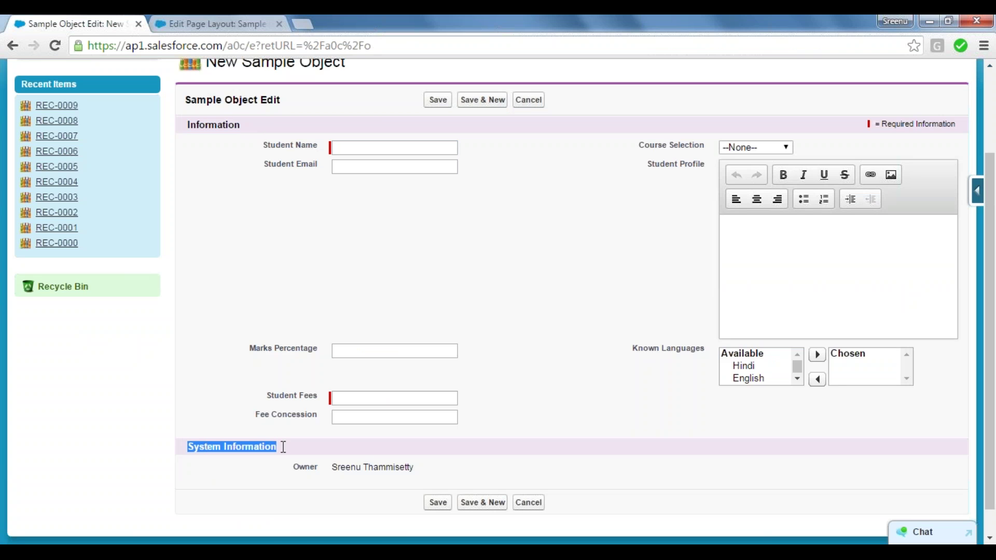
left_click(283, 447)
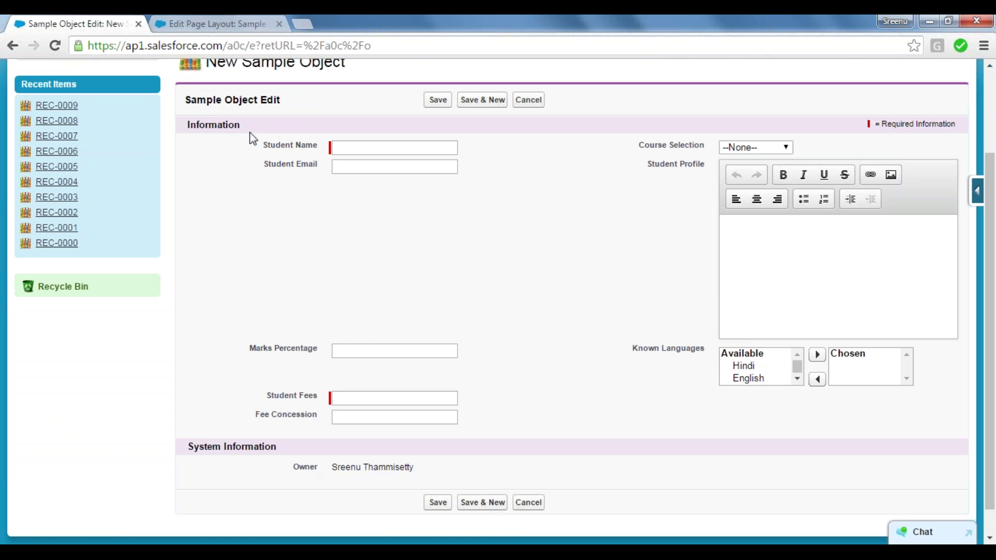
left_click(221, 21)
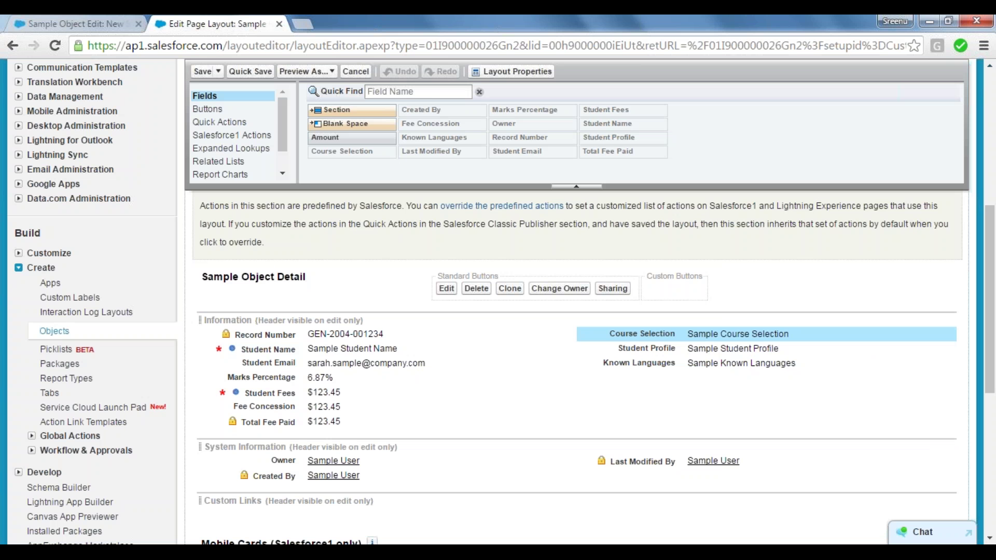
Add a "To create Sections" line beneath the Organisation of Fields note.
key("alt+Tab")
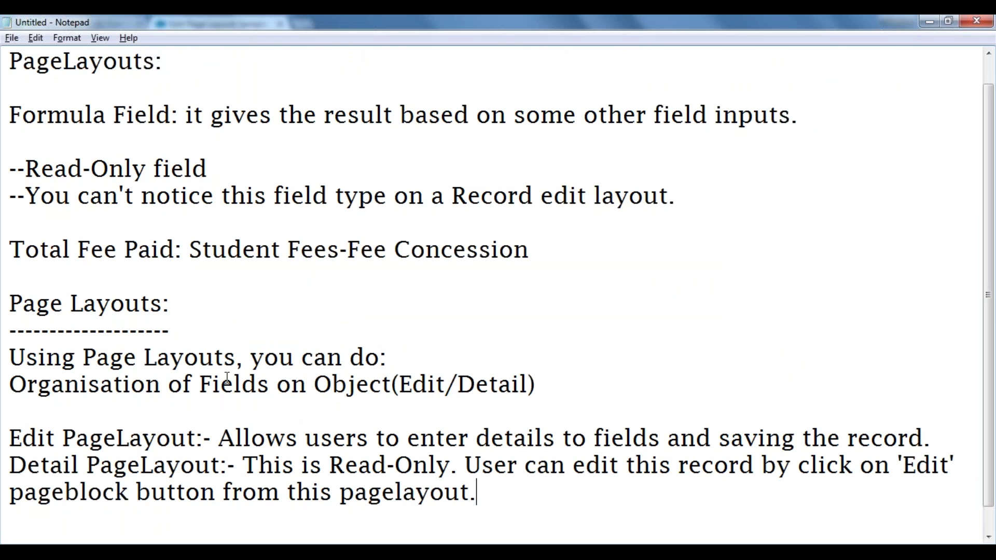
left_click(549, 383)
key("Return")
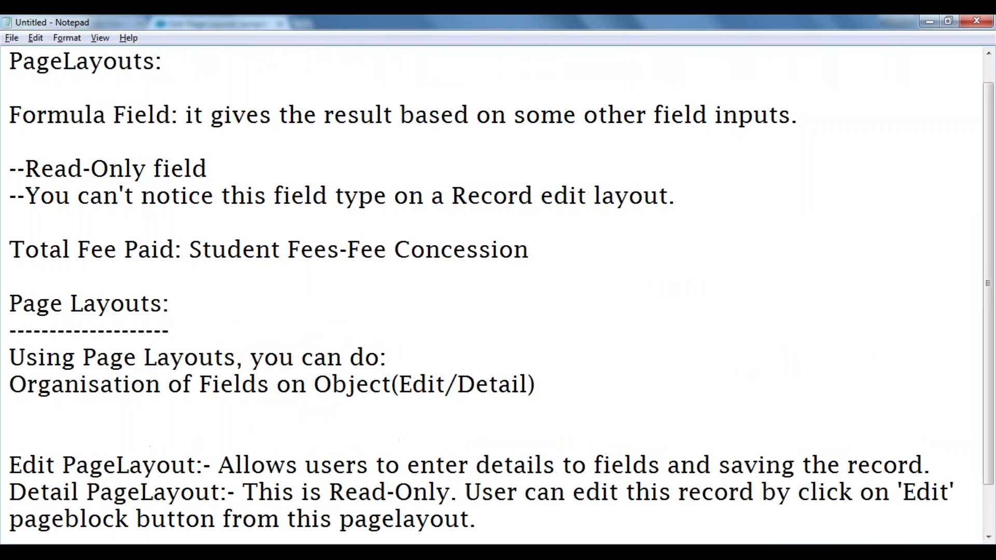
type("To create ")
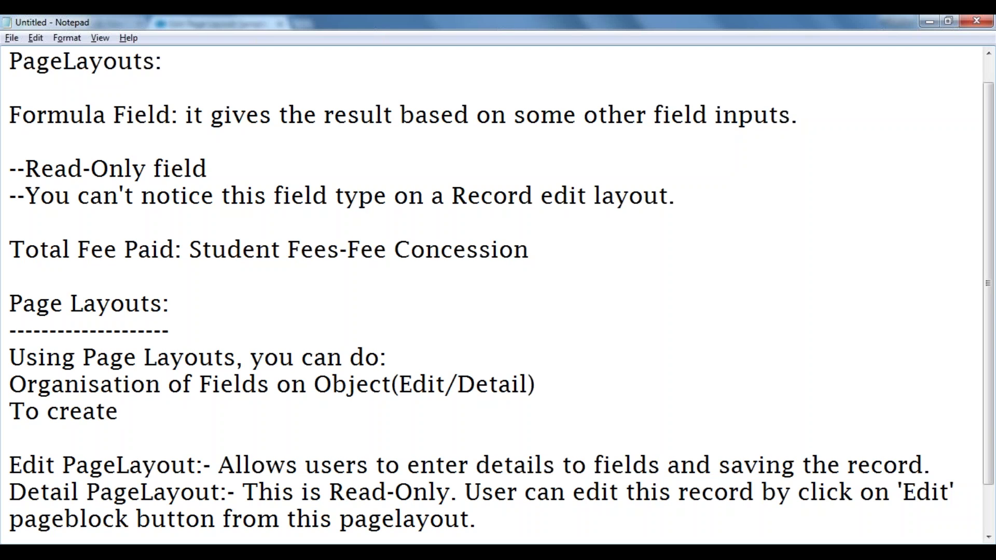
type("Sections")
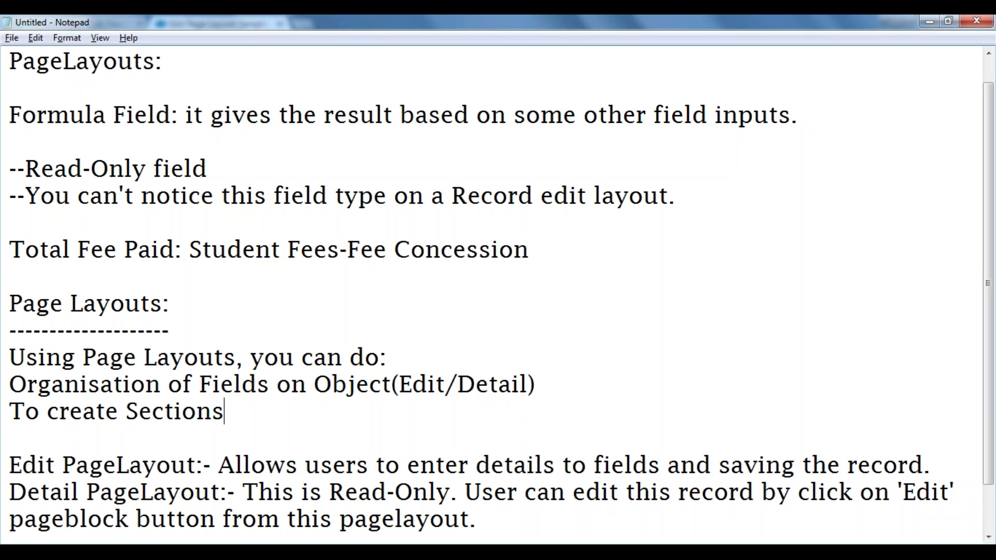
key("alt+Tab")
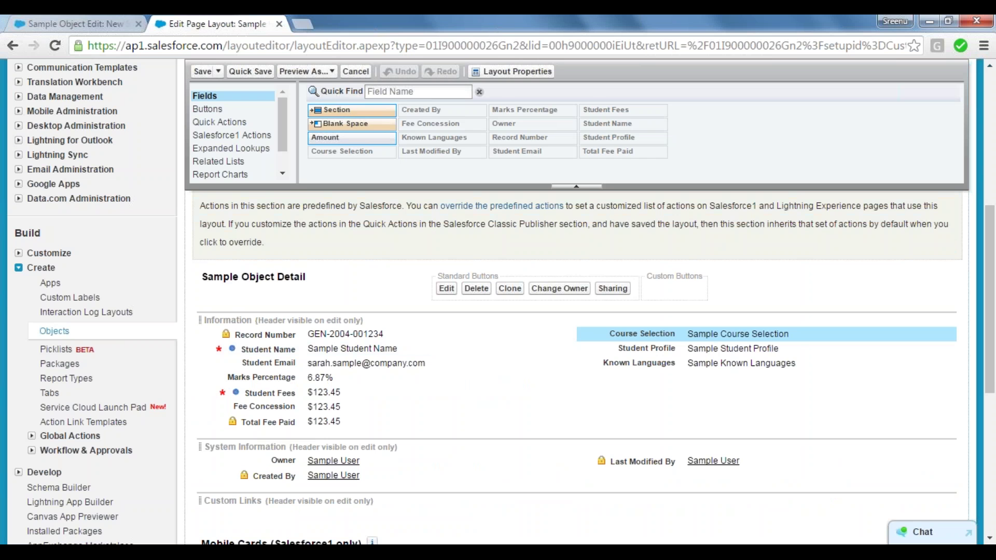
Browse the palette categories: Fields, Buttons, Quick Actions, Salesforce1 Actions, Expanded Lookups, Related Lists, Report Charts, S-Controls.
mouse_move(343, 109)
left_mouse_down()
mouse_move(374, 153)
mouse_move(350, 108)
left_mouse_up()
scroll(218, 103, "up", 3)
double_click(212, 96)
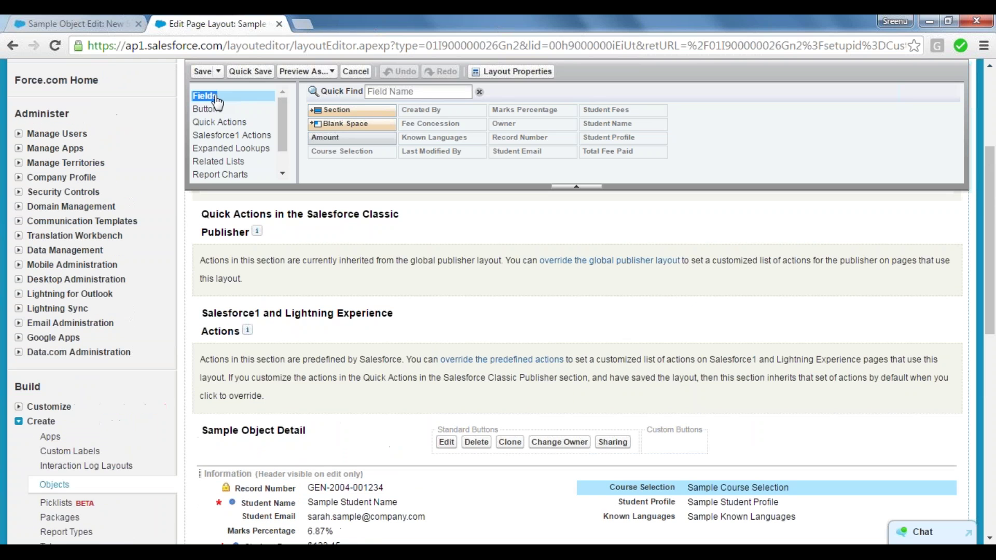
left_click(217, 110)
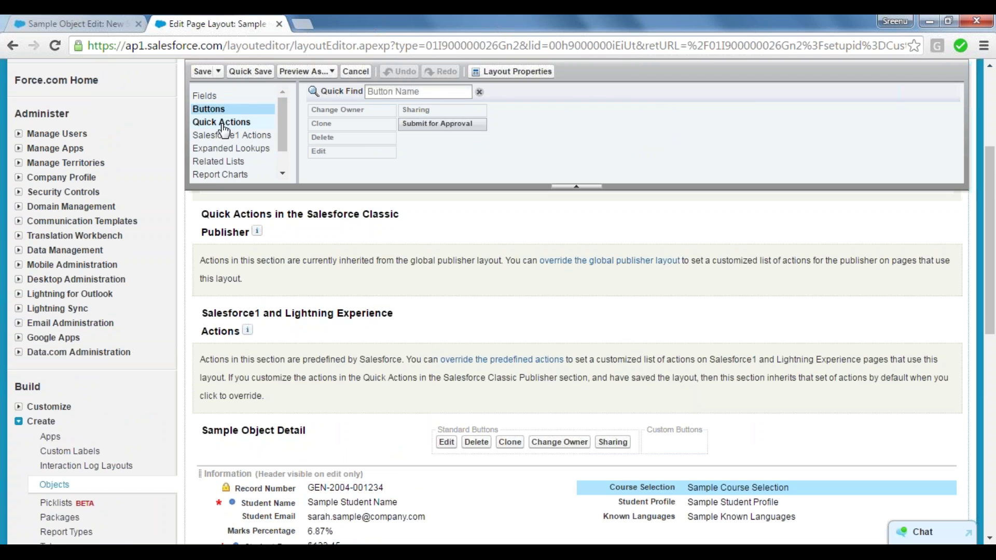
left_click(221, 123)
left_click(233, 141)
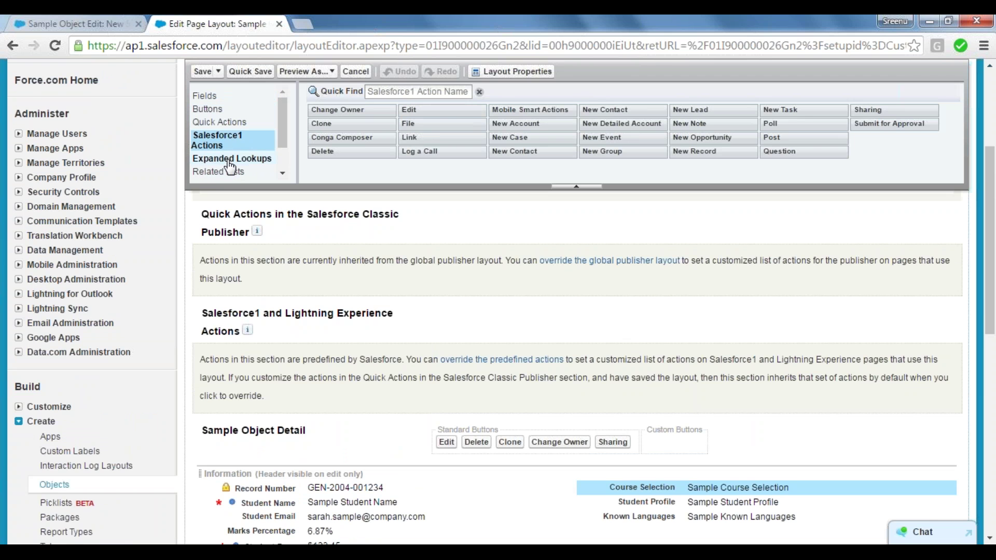
left_click(229, 161)
left_click(228, 163)
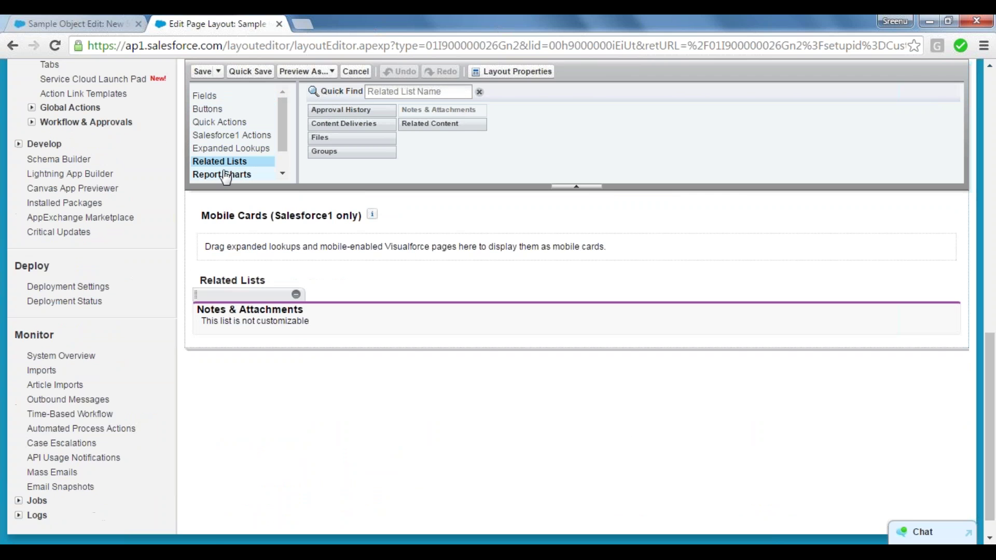
left_click(226, 176)
left_click(282, 175)
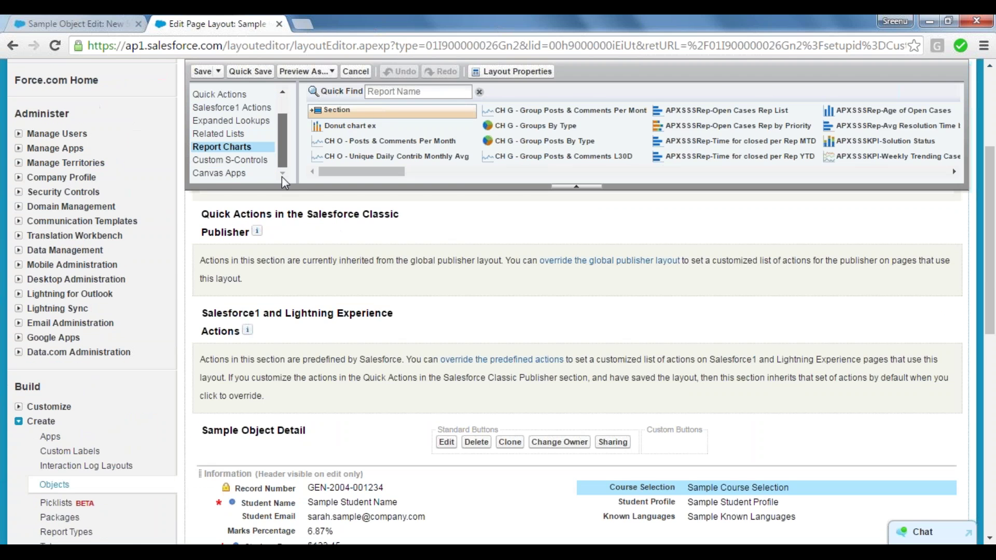
left_click(233, 161)
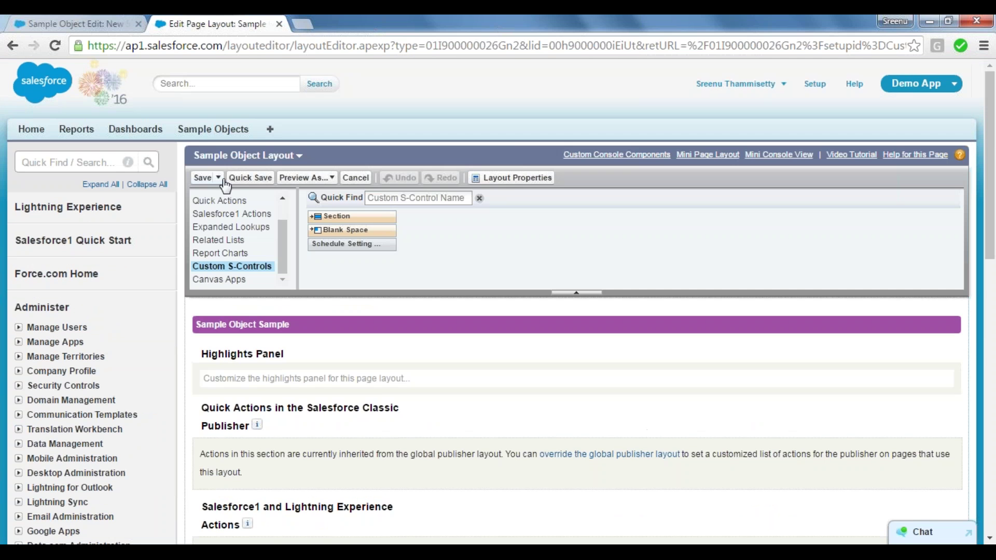
left_click_drag(283, 248, 279, 209)
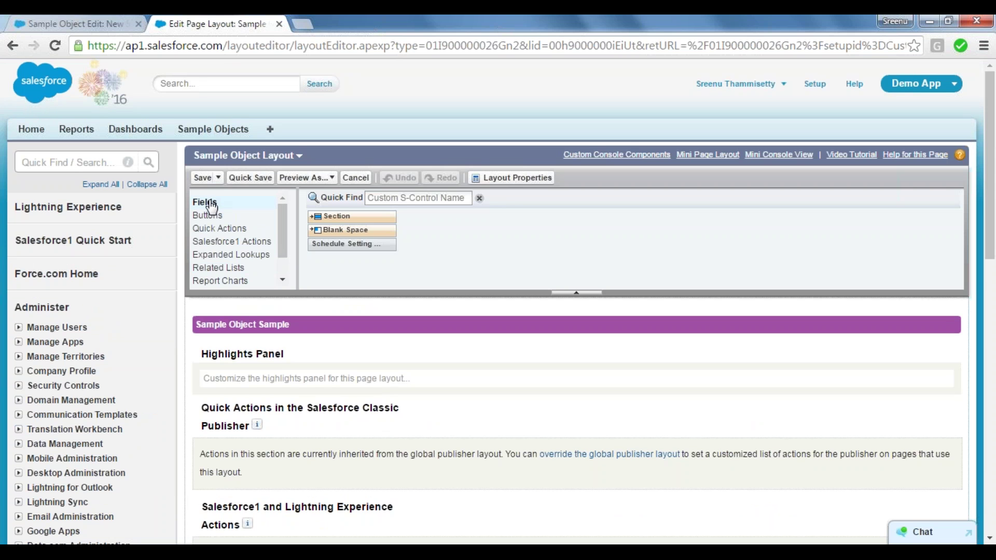
Revisit Buttons, Related Lists and Report Charts, ending with the Fields palette shown.
left_click(211, 207)
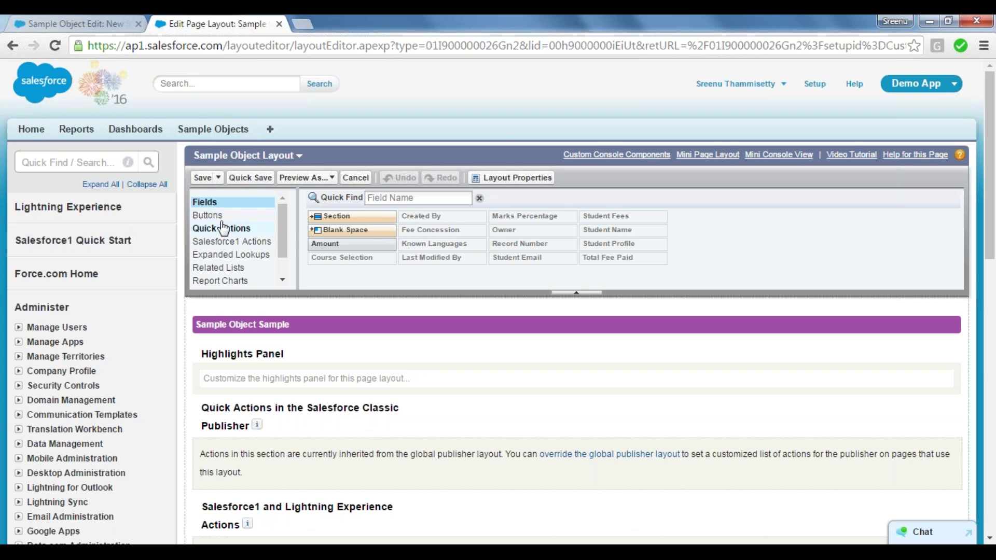
left_click(222, 220)
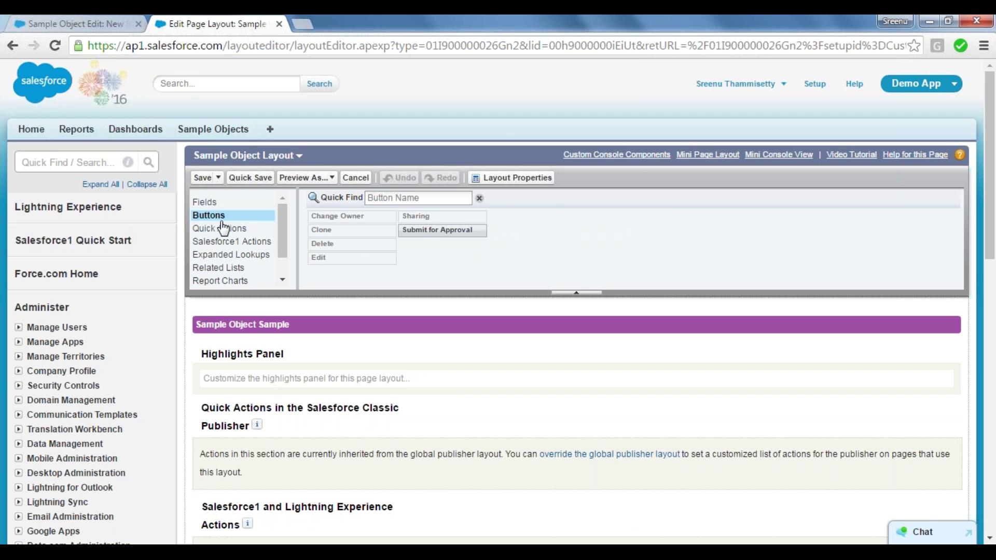
left_click(229, 268)
scroll(256, 267, "down", 10)
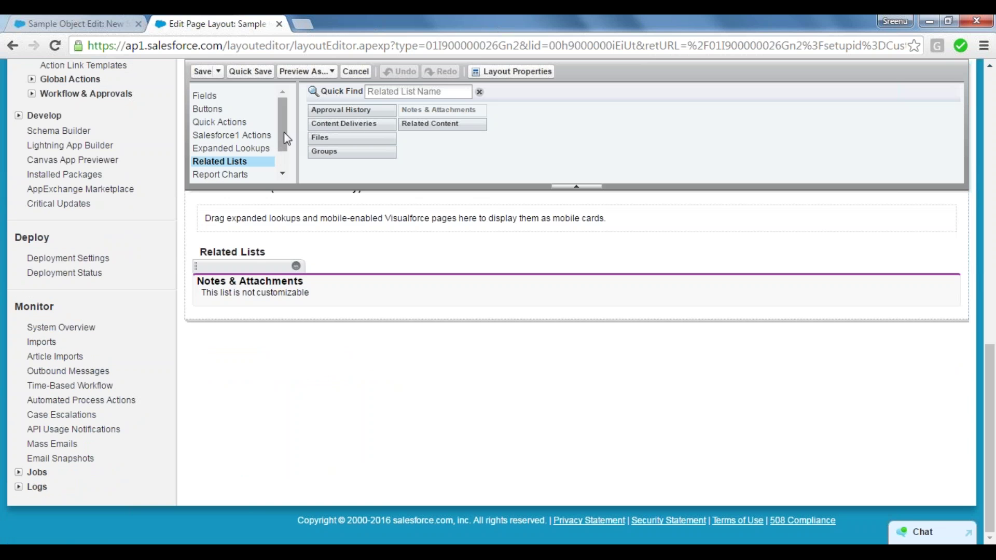
scroll(226, 148, "down", 2)
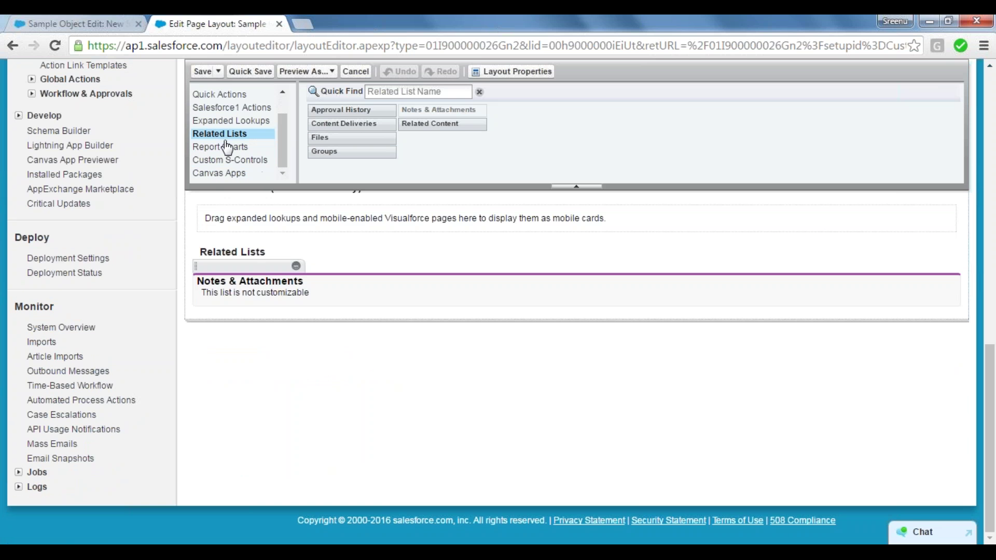
left_click(227, 148)
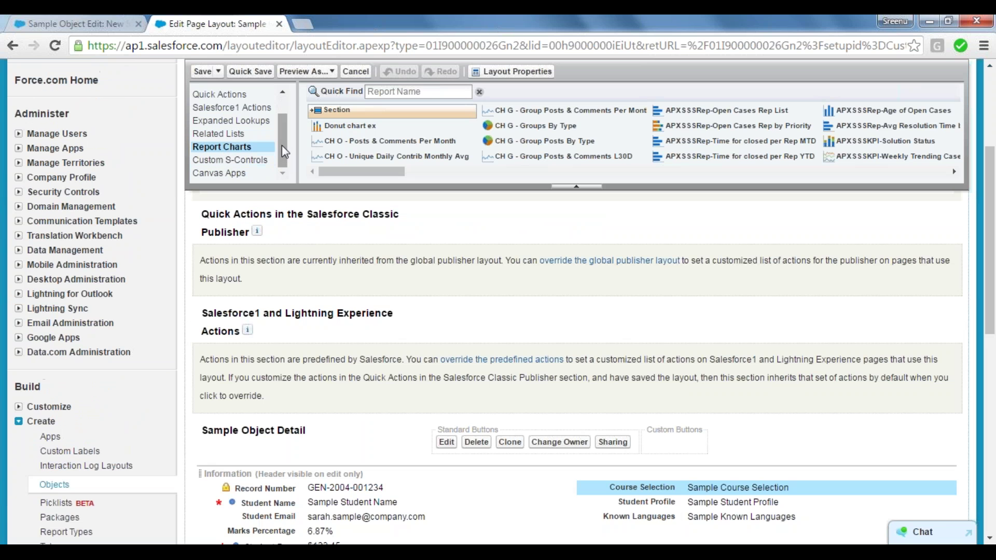
left_click_drag(282, 143, 279, 51)
left_click_drag(284, 125, 280, 89)
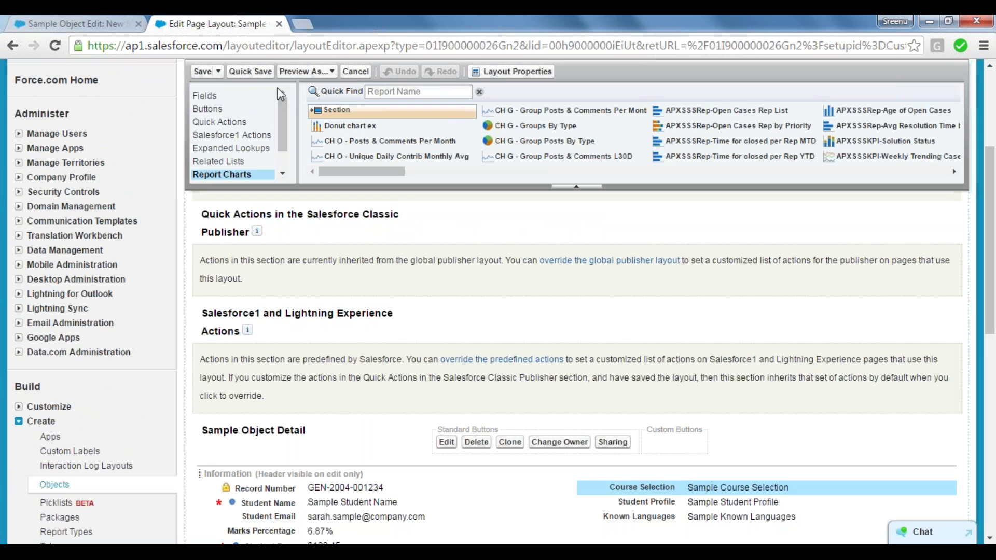
left_click(230, 98)
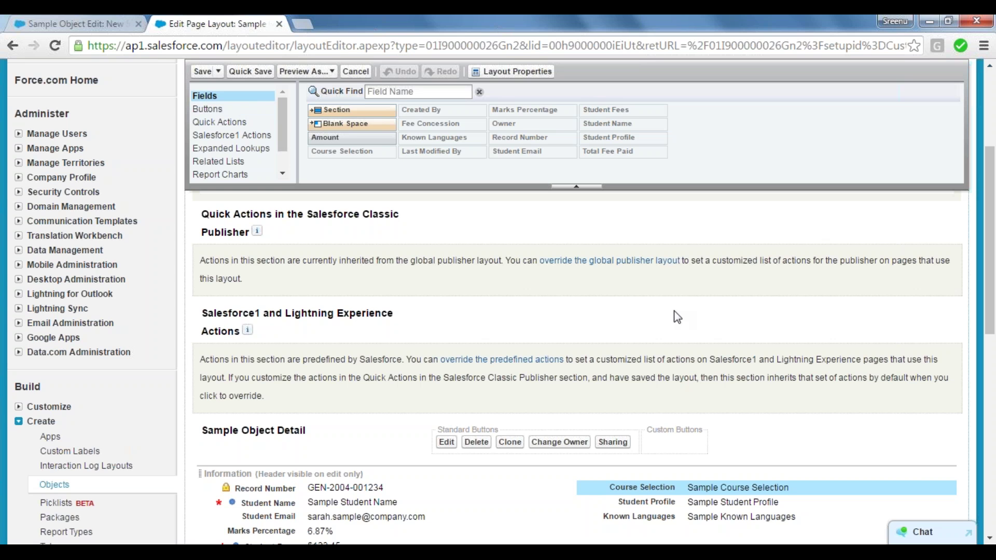
scroll(992, 262, "down", 2)
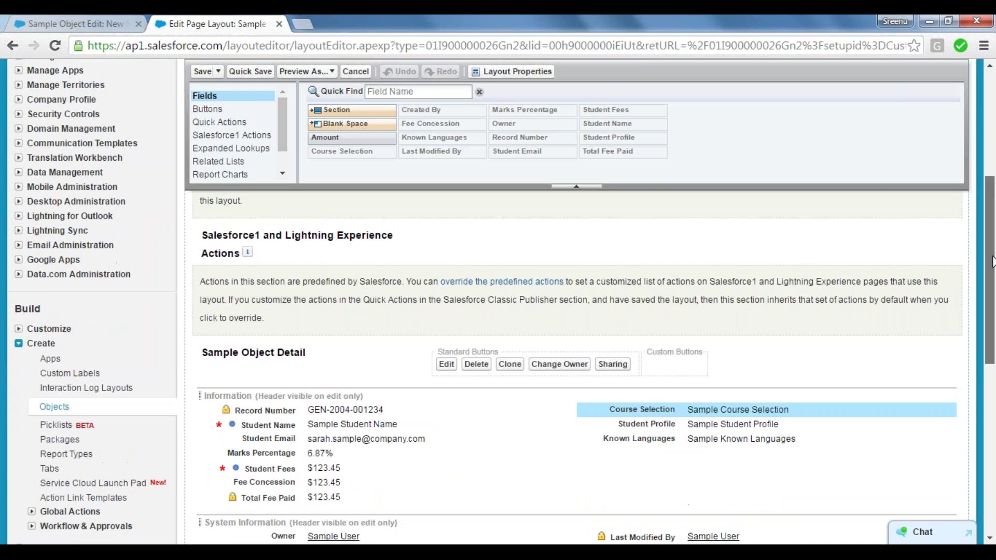
scroll(992, 262, "down", 3)
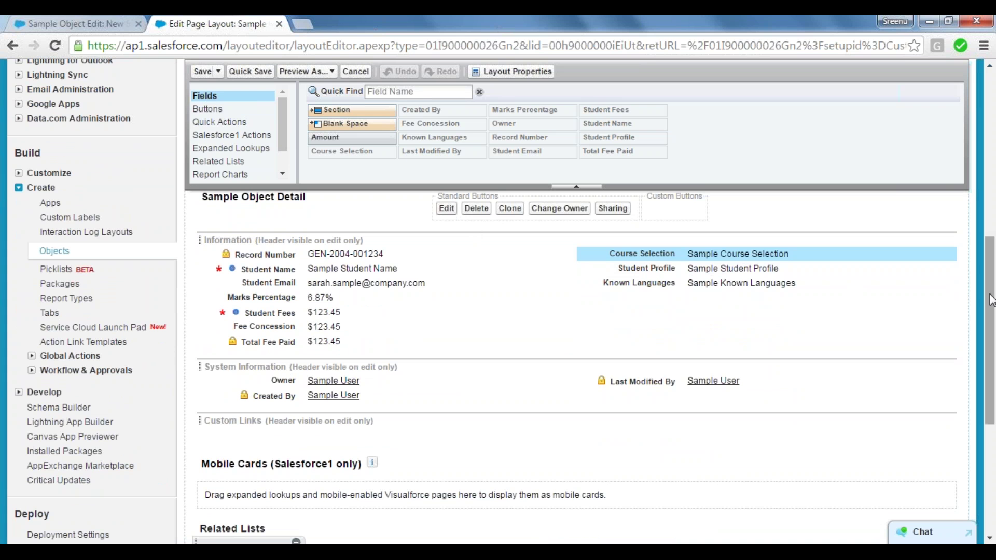
scroll(991, 300, "down", 2)
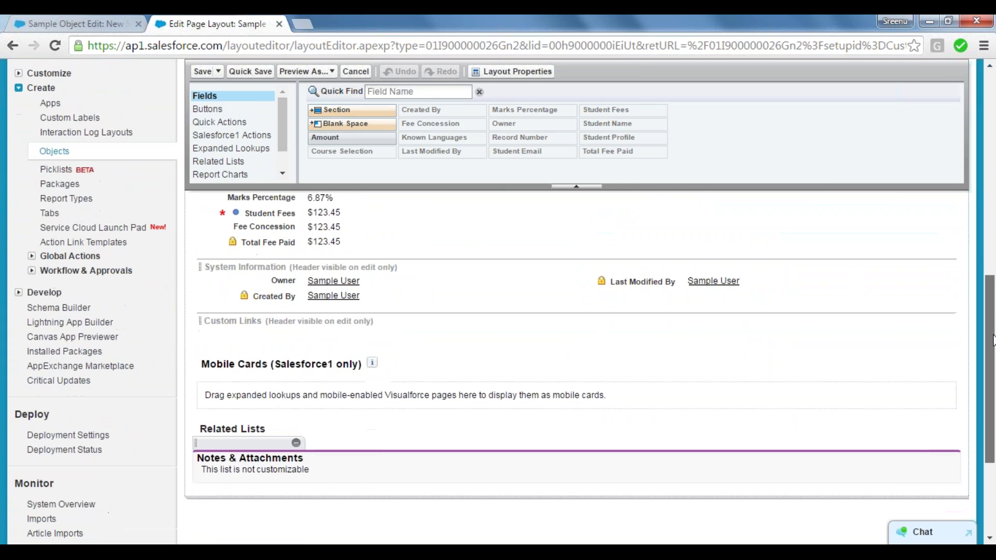
scroll(993, 311, "up", 2)
scroll(993, 308, "down", 1)
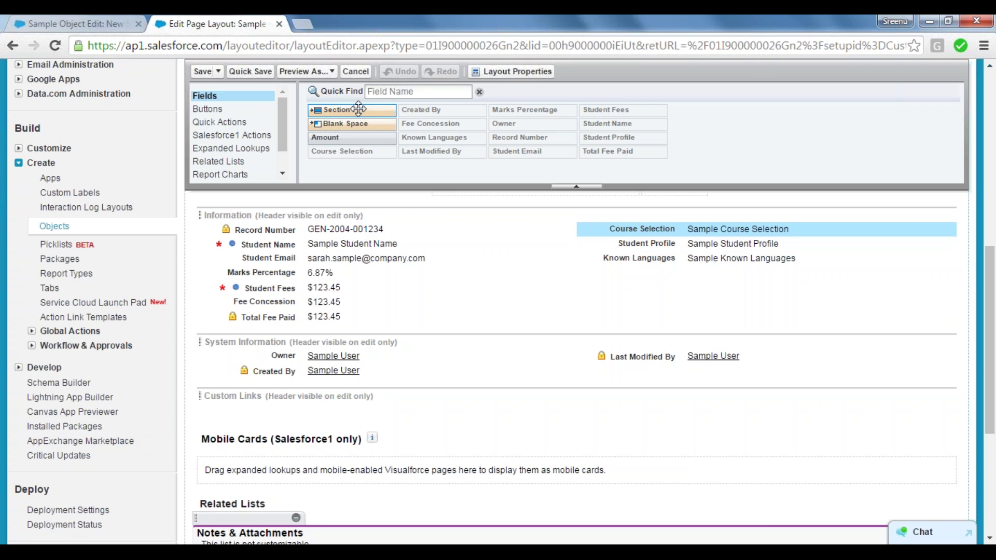
Add a 1-Column "Student Course Details" section, move Course Selection into it, and Quick Save.
left_click_drag(359, 109, 388, 337)
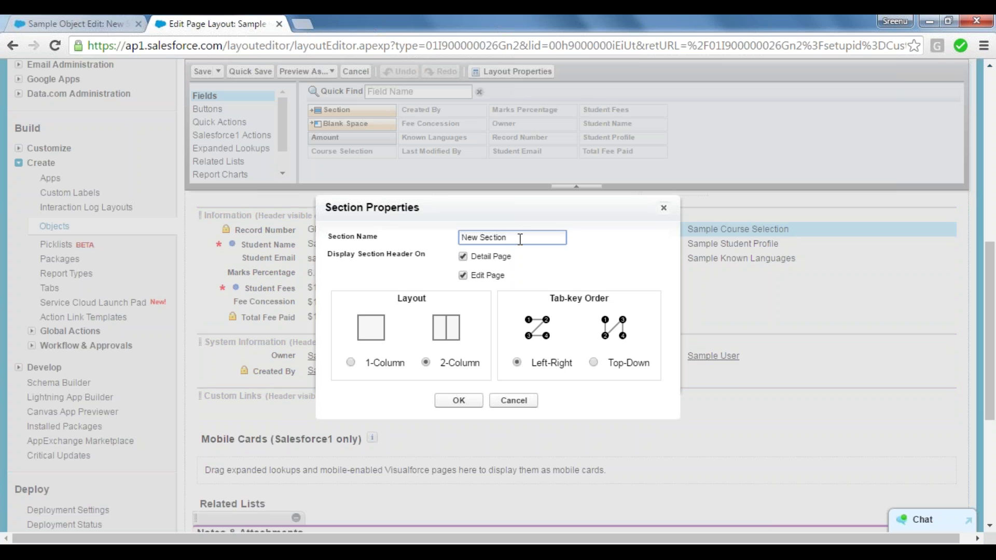
key("ctrl+a")
type("Student Course Details")
left_click_drag(412, 204, 574, 327)
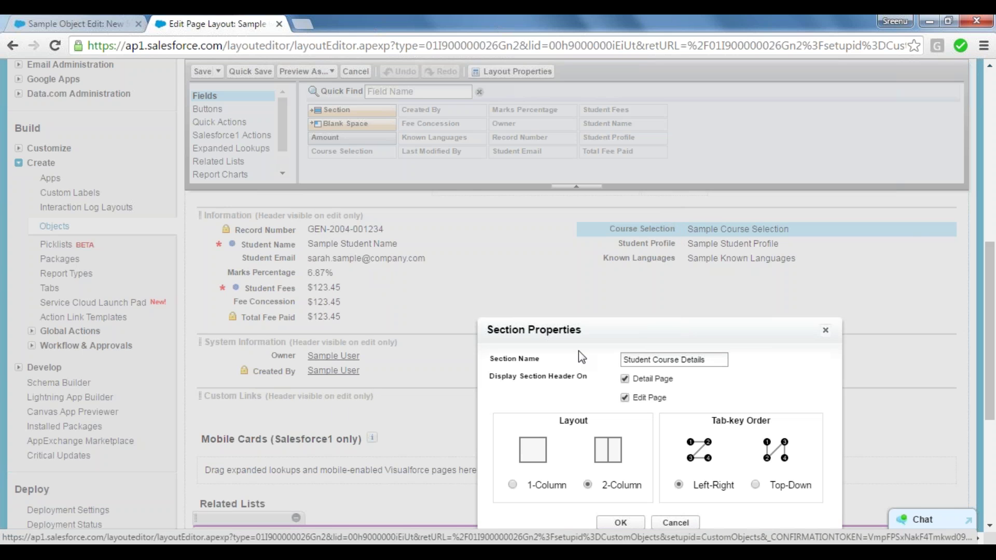
mouse_move(603, 334)
left_mouse_down()
mouse_move(627, 280)
mouse_move(603, 188)
mouse_move(574, 182)
mouse_move(602, 335)
left_mouse_up()
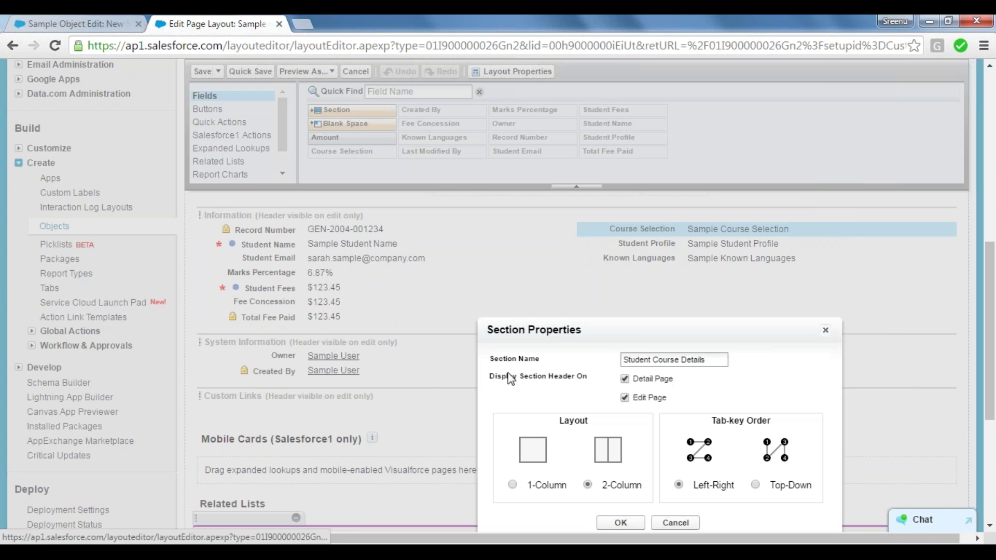
left_click(513, 484)
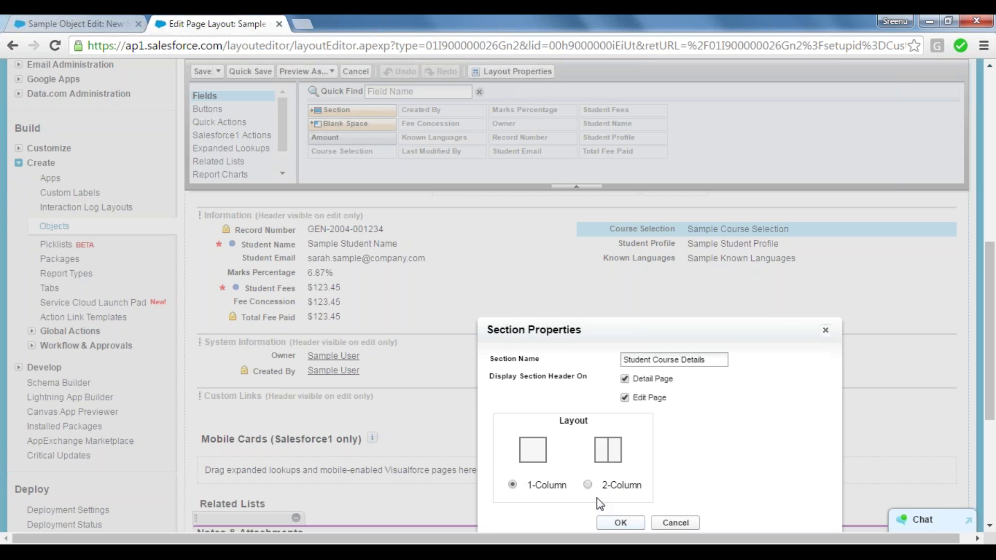
left_click(623, 522)
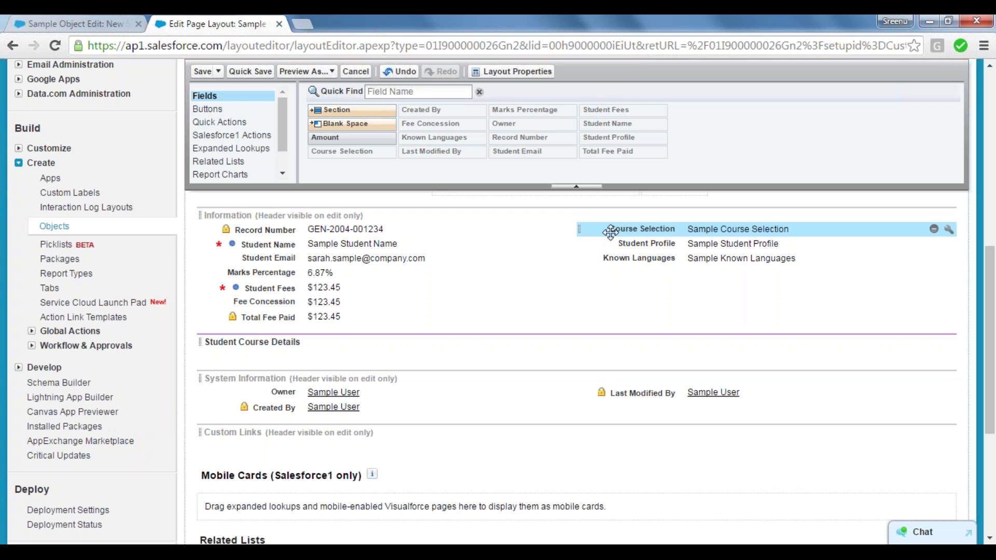
left_click_drag(610, 232, 498, 346)
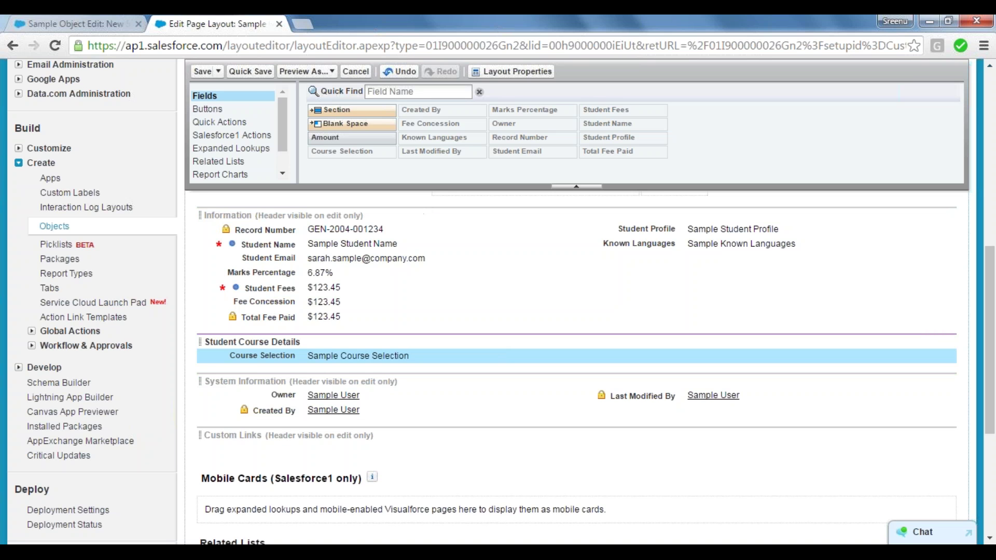
left_click(251, 72)
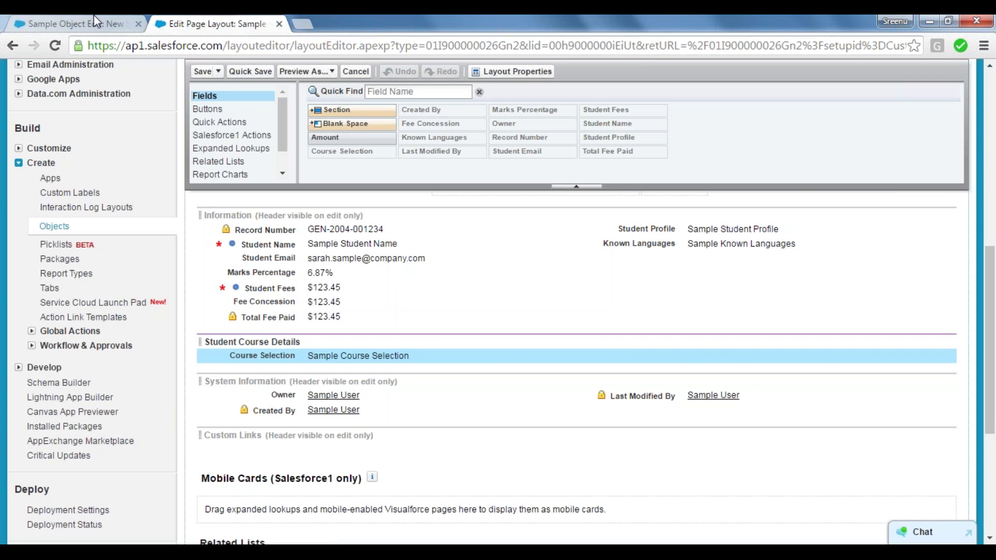
left_click(95, 20)
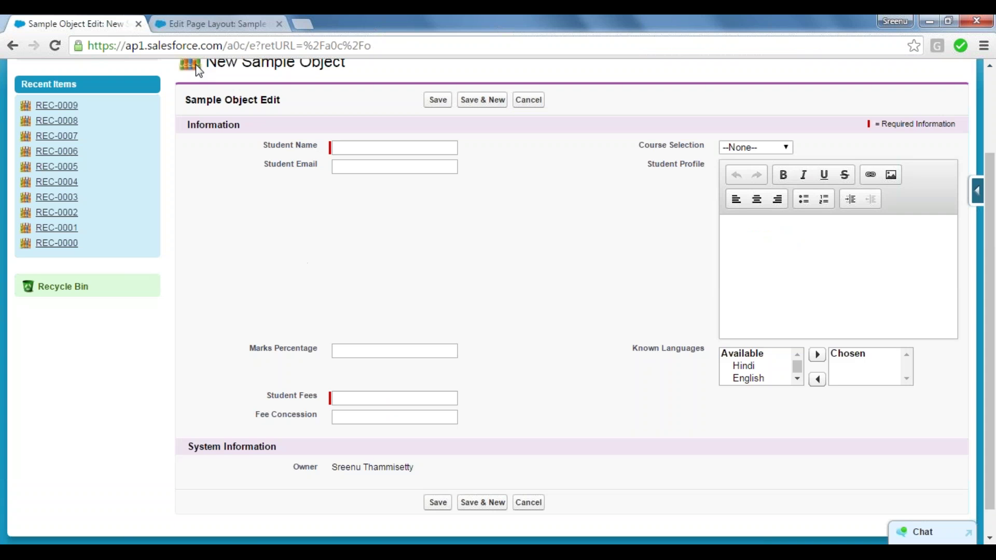
left_click(58, 44)
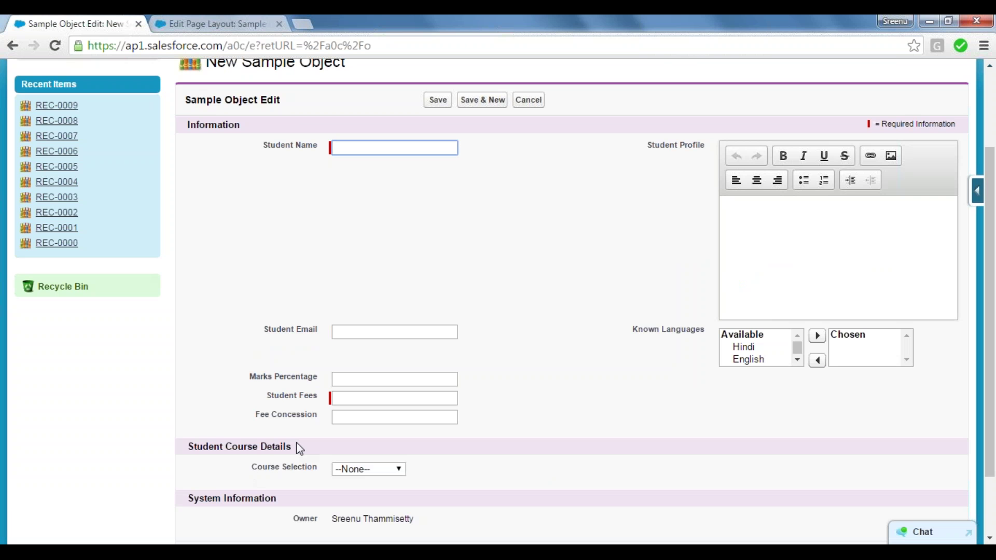
left_click(256, 472)
left_click_drag(256, 472, 407, 467)
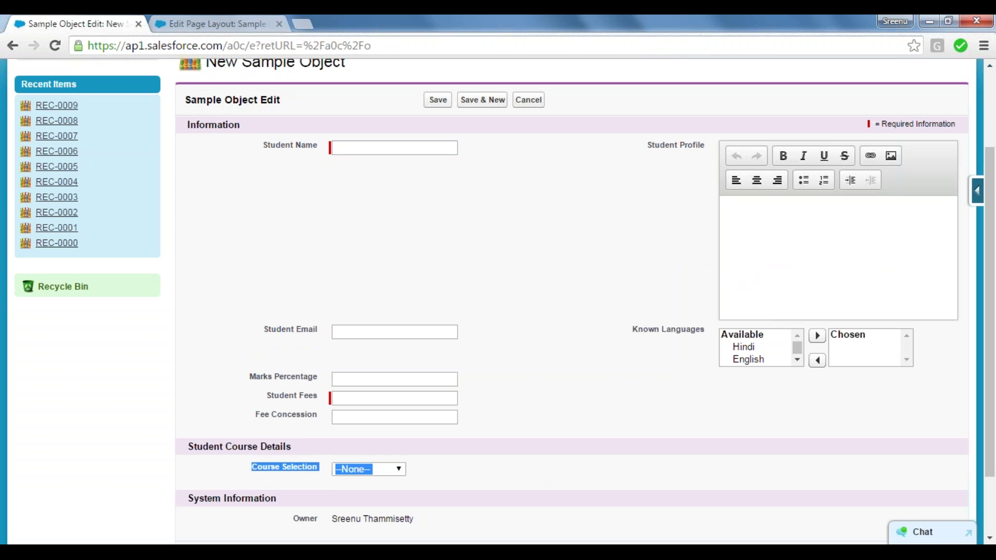
left_click(510, 484)
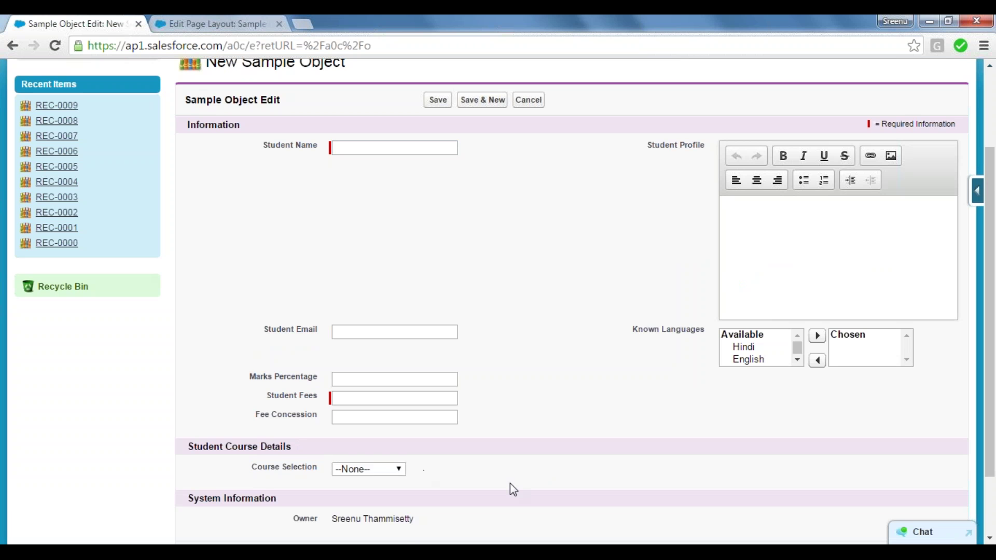
left_click(397, 470)
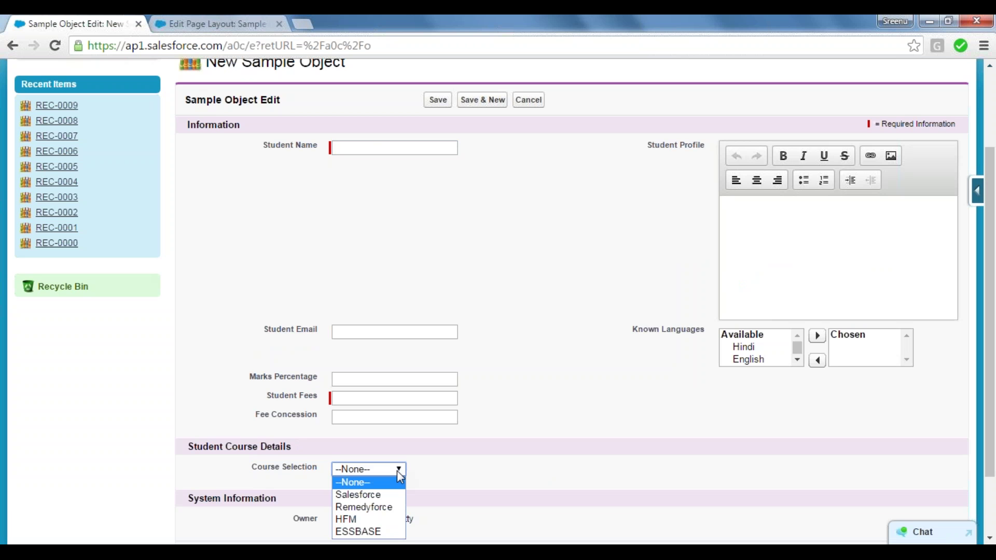
left_click(369, 519)
left_click(398, 470)
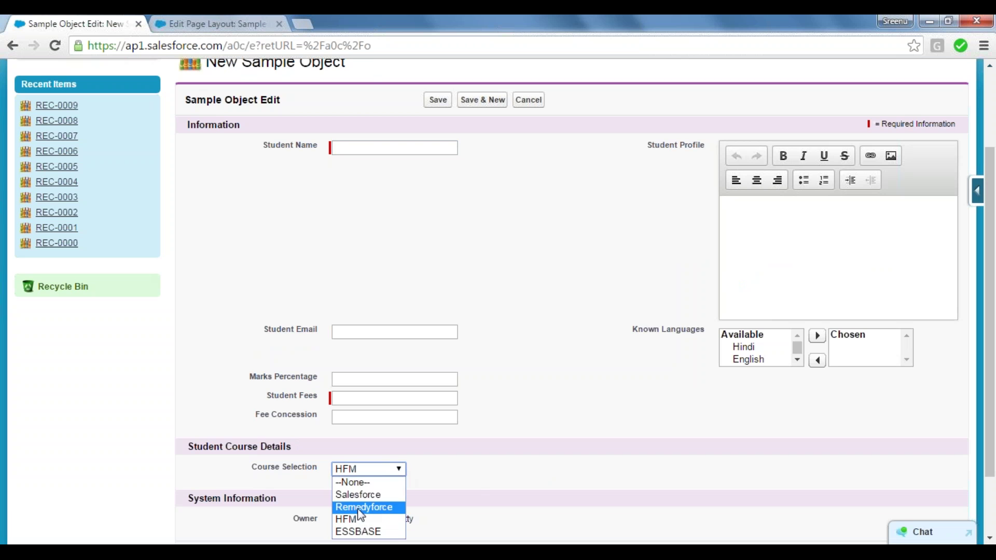
left_click(366, 495)
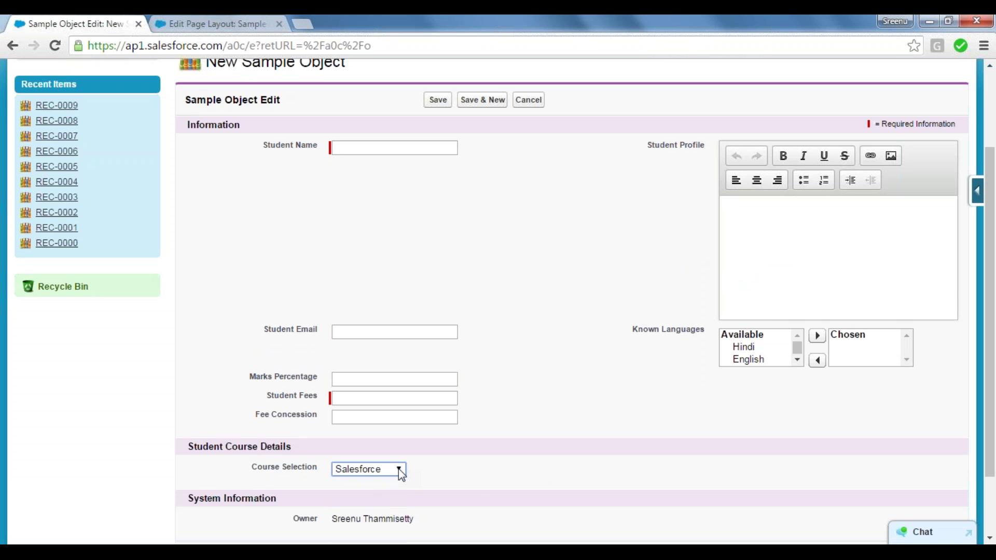
left_click(398, 470)
left_click(371, 514)
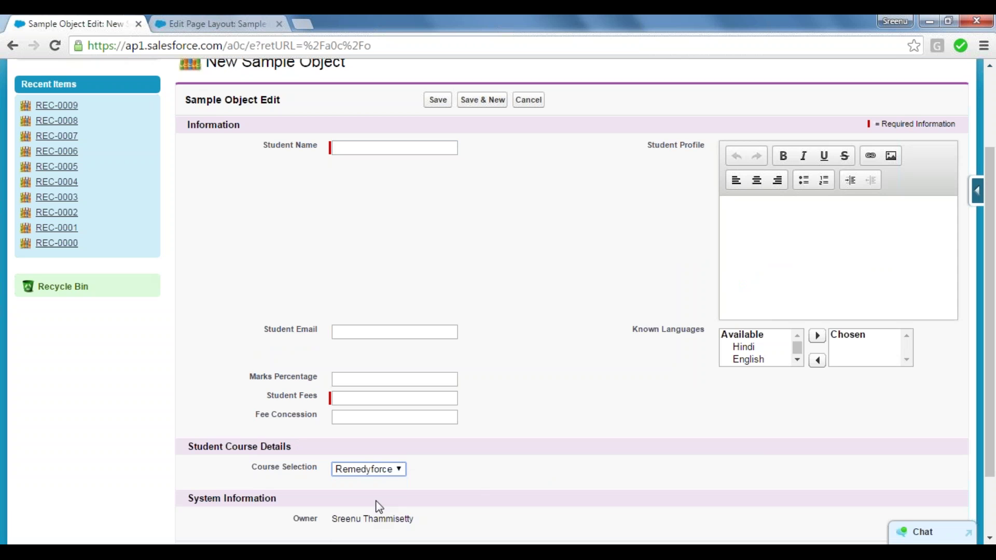
left_click(399, 470)
left_click(464, 484)
left_click(221, 21)
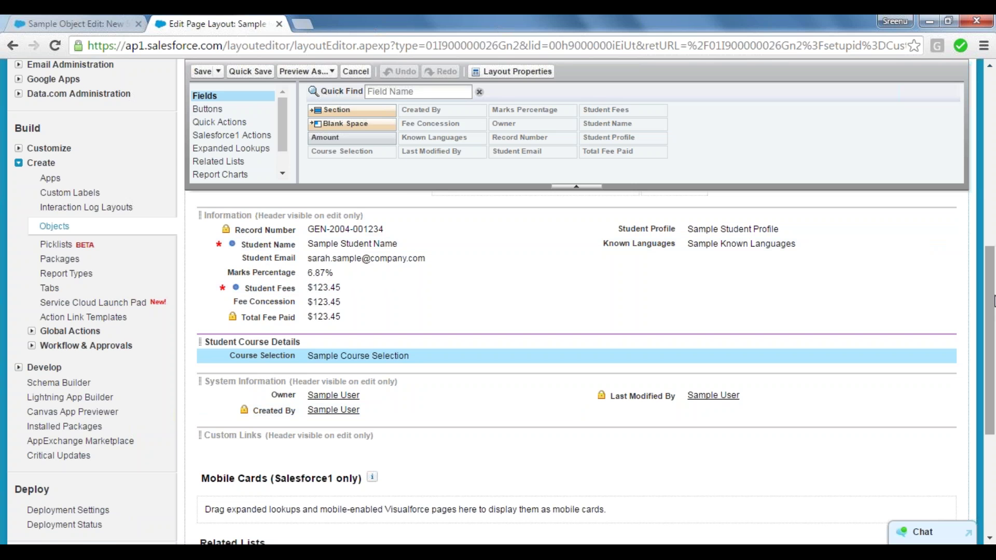
Place a single Blank Space between Student Name and Student Email in the Information section.
mouse_move(993, 301)
left_mouse_down()
mouse_move(993, 348)
mouse_move(994, 282)
left_mouse_up()
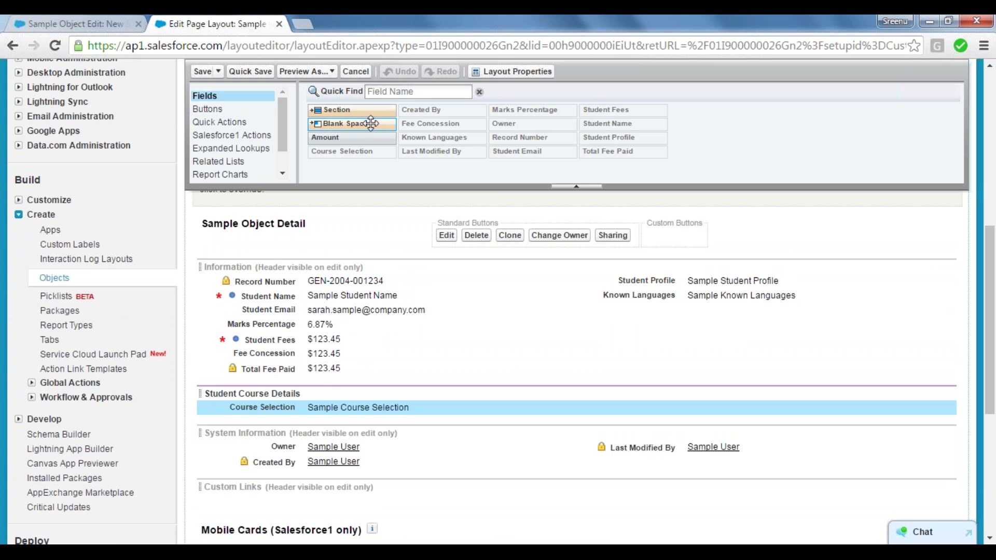
left_click_drag(371, 123, 366, 242)
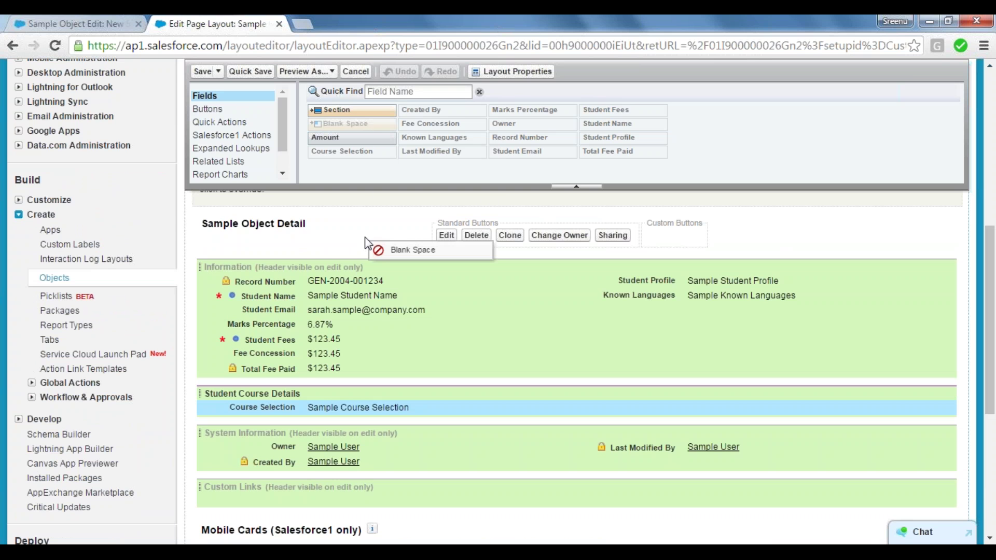
left_click_drag(366, 242, 334, 311)
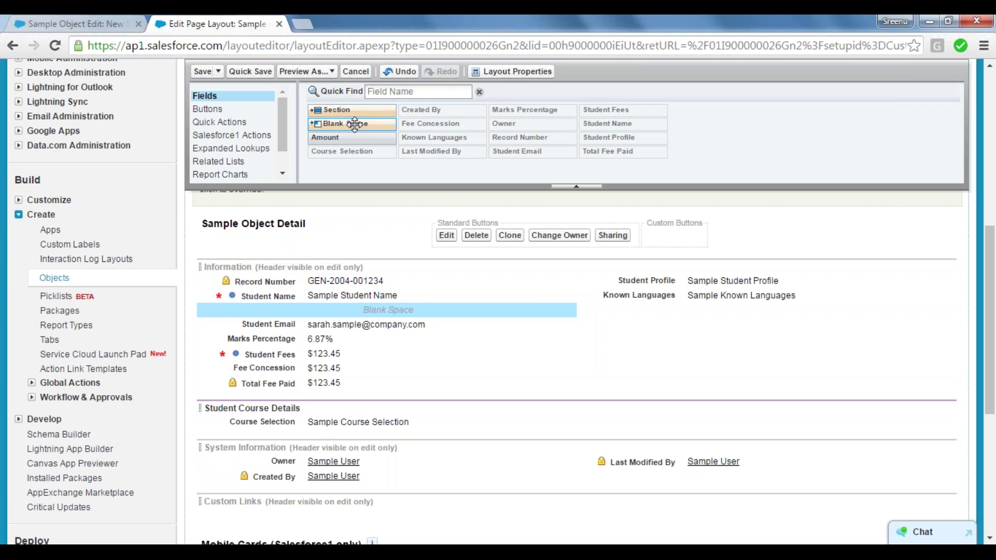
left_click_drag(354, 124, 348, 311)
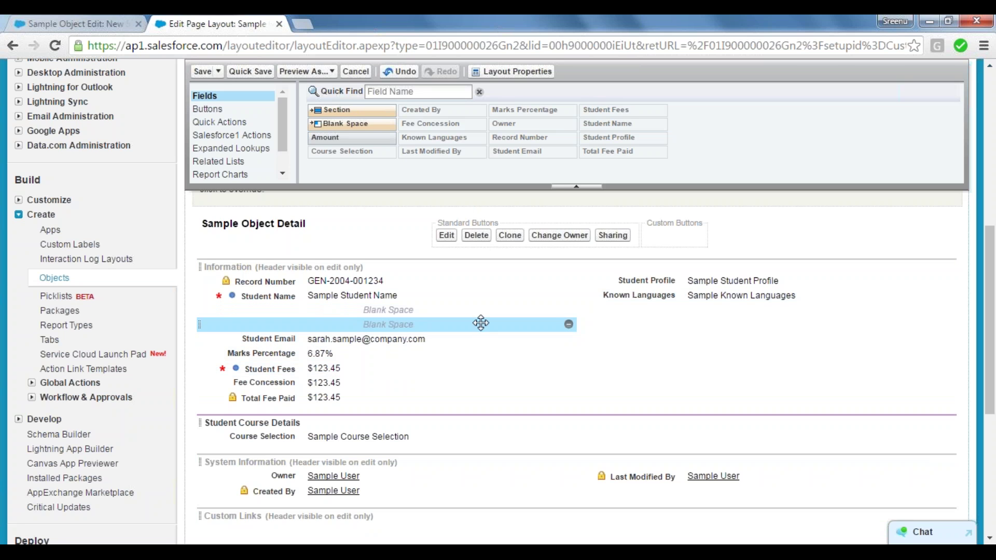
left_click(569, 325)
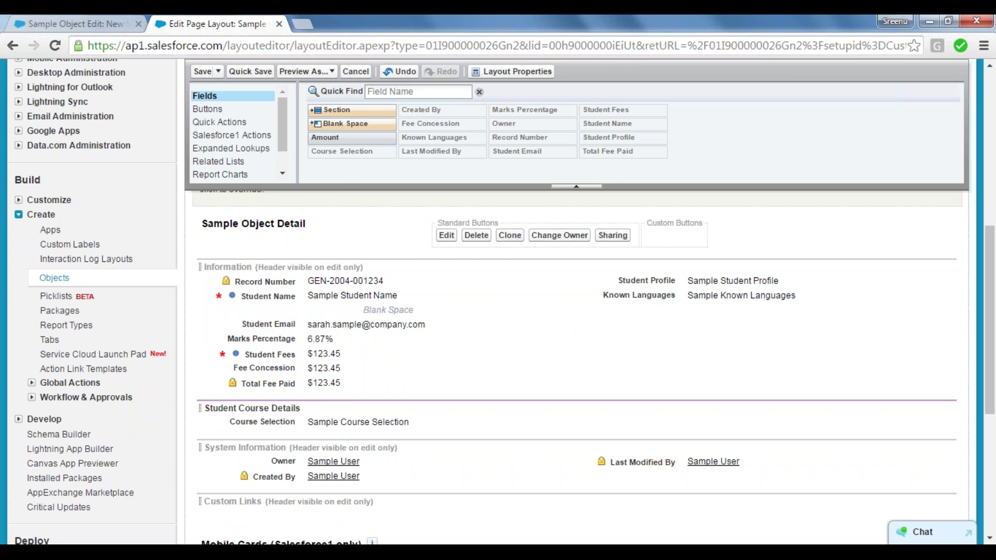
key("alt+Tab")
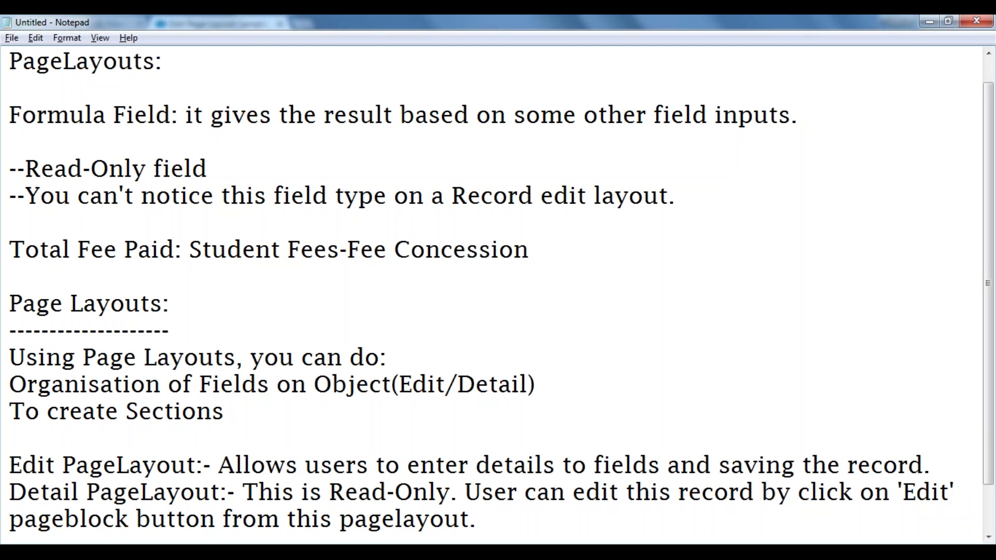
Add 'To make fields mandatory/read-only' as a new line below 'To create Sections' in the notes.
key("Return")
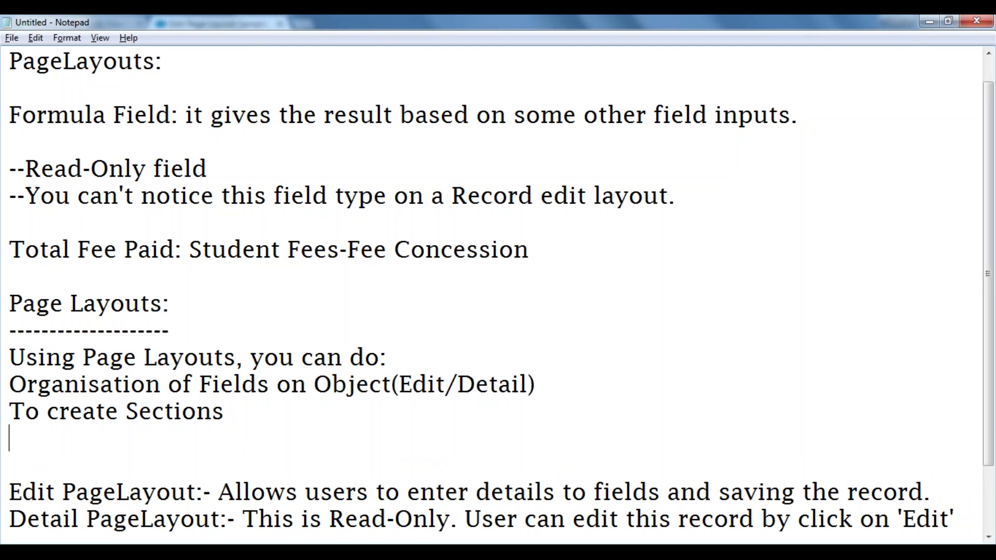
type("To make")
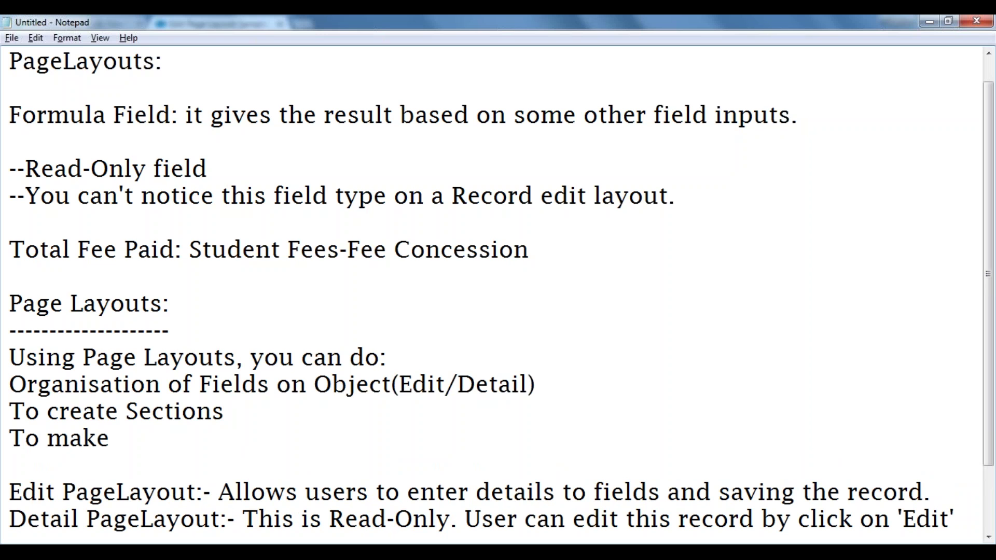
type(" fields")
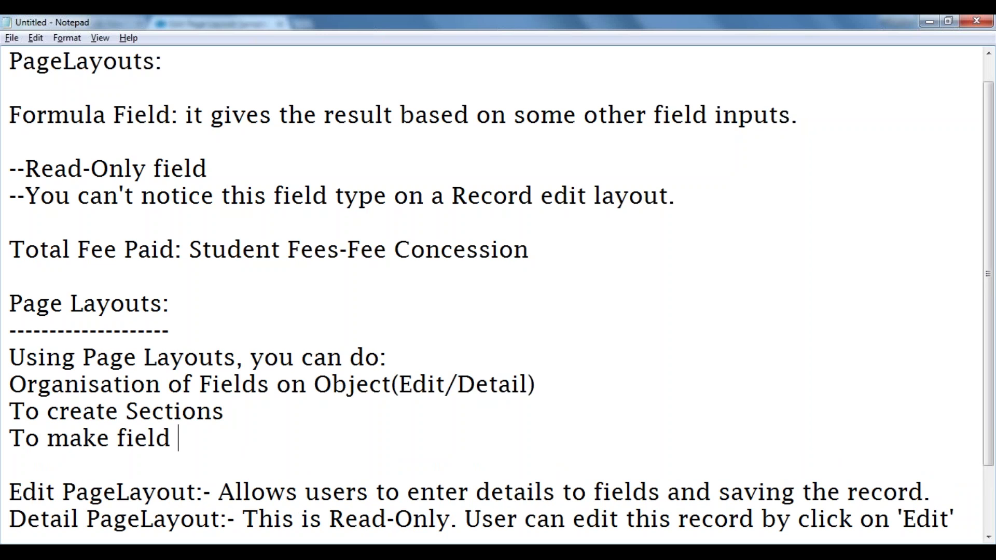
key("BackSpace")
type("s man")
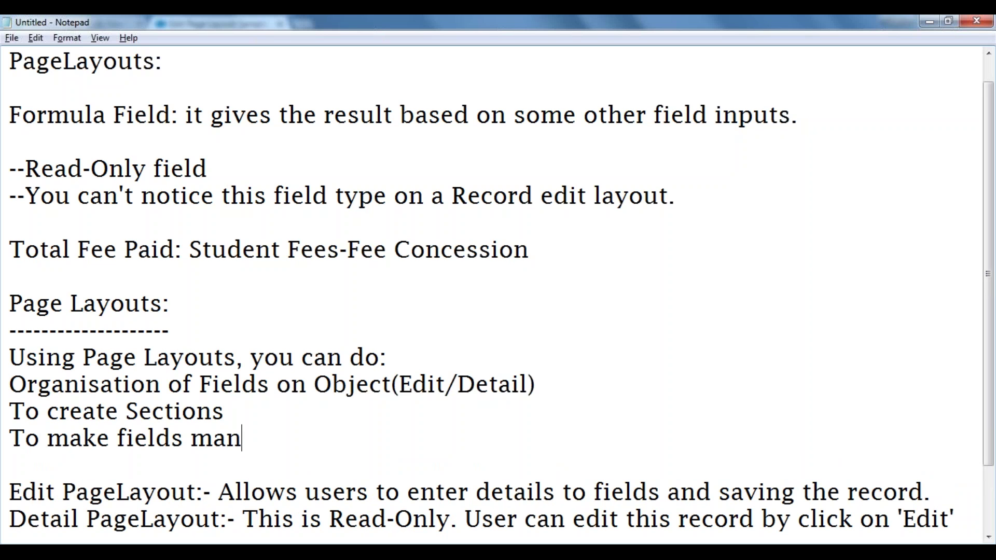
type("datory")
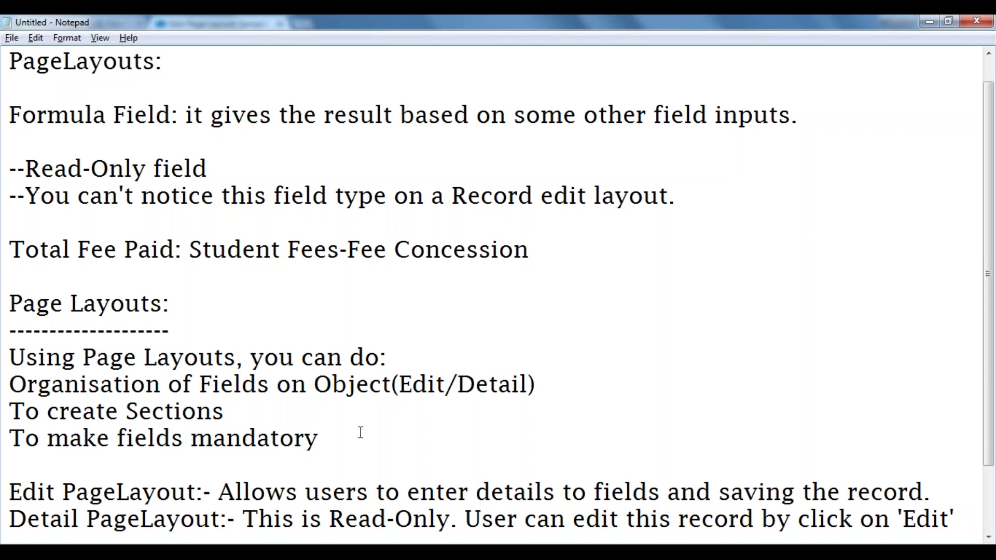
type("/read-only")
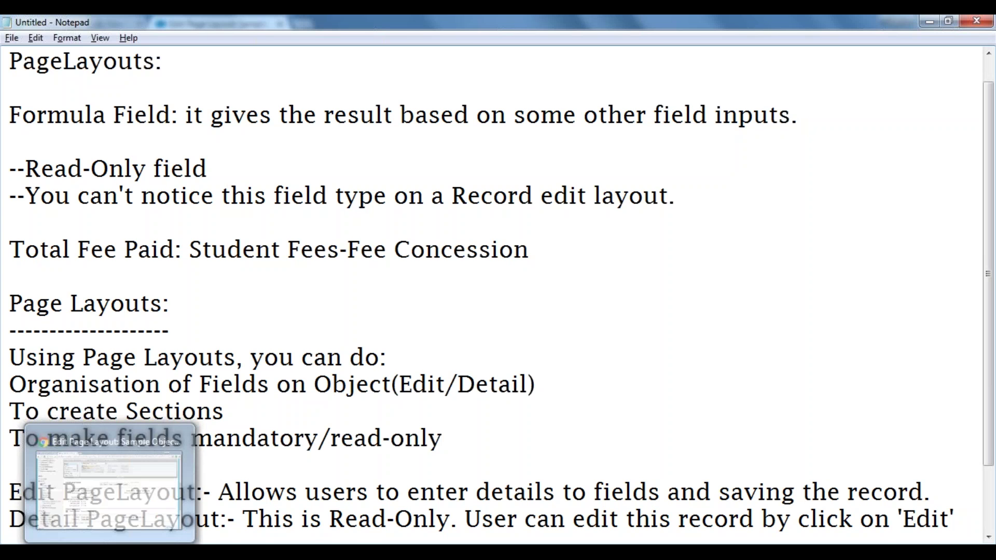
left_click(109, 554)
Save the empty New Sample Object form to show Student Name and Student Fees flagged as required.
left_click(73, 24)
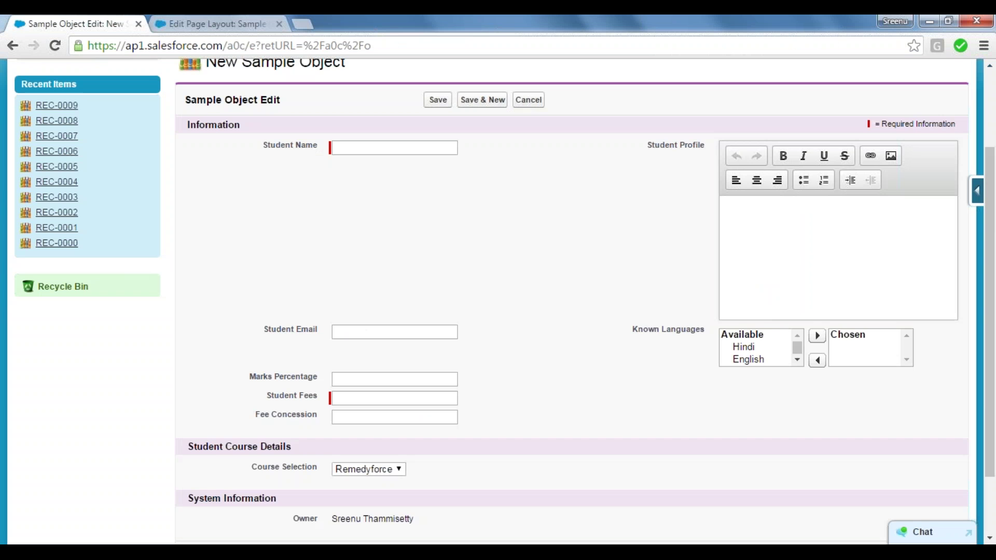
left_click(341, 149)
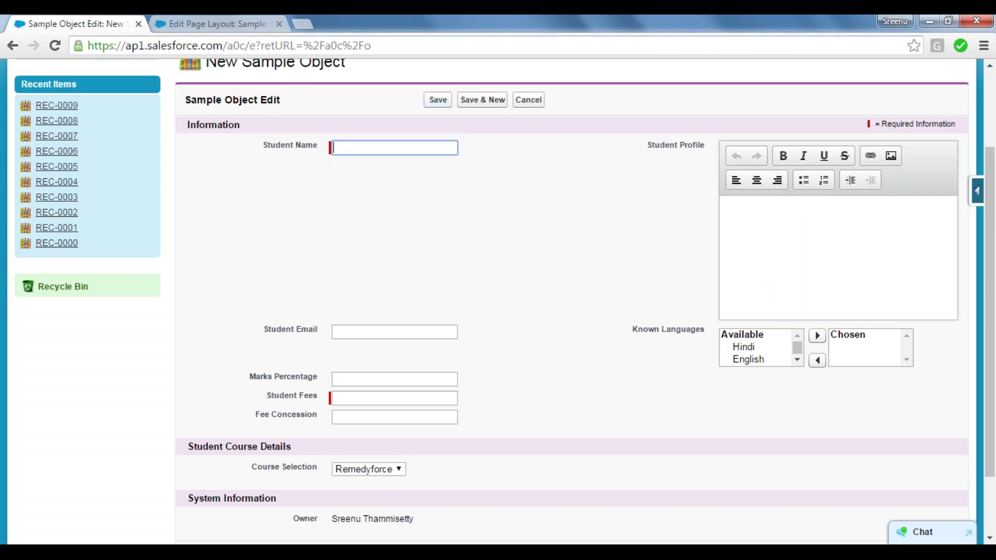
left_click(439, 100)
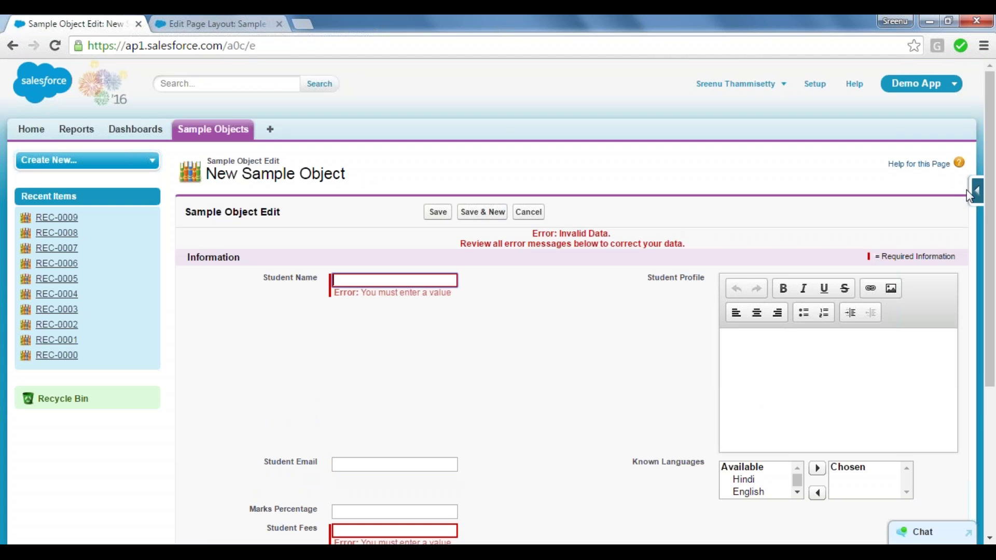
left_click_drag(993, 167, 994, 275)
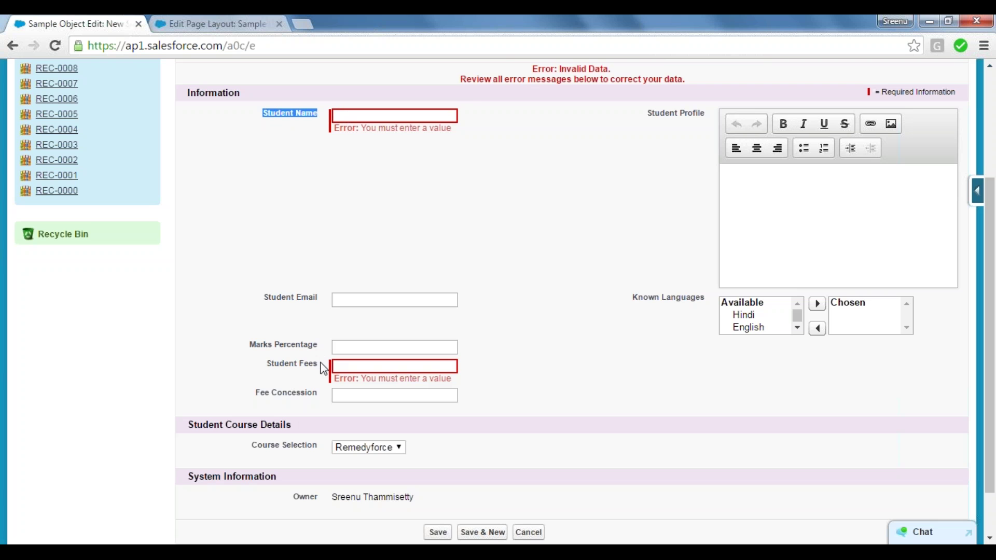
left_click_drag(318, 365, 266, 363)
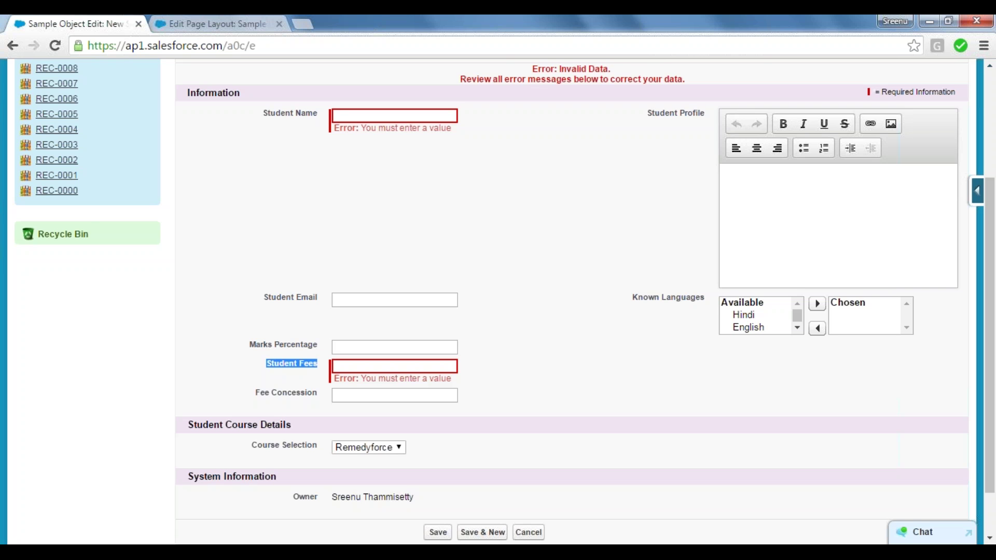
left_click(254, 371)
left_click(244, 24)
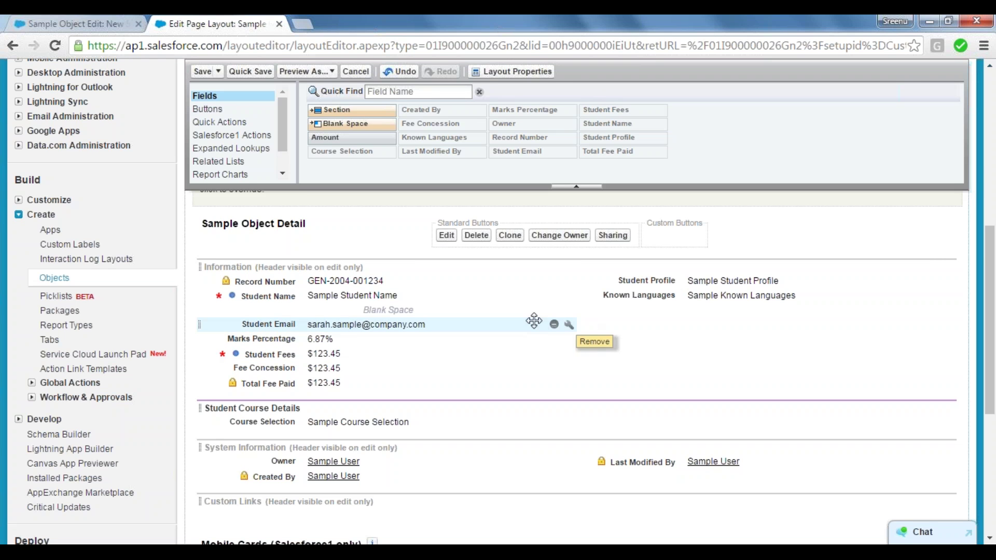
Mark Student Email as Required in its field properties and quick-save the layout.
left_click(569, 326)
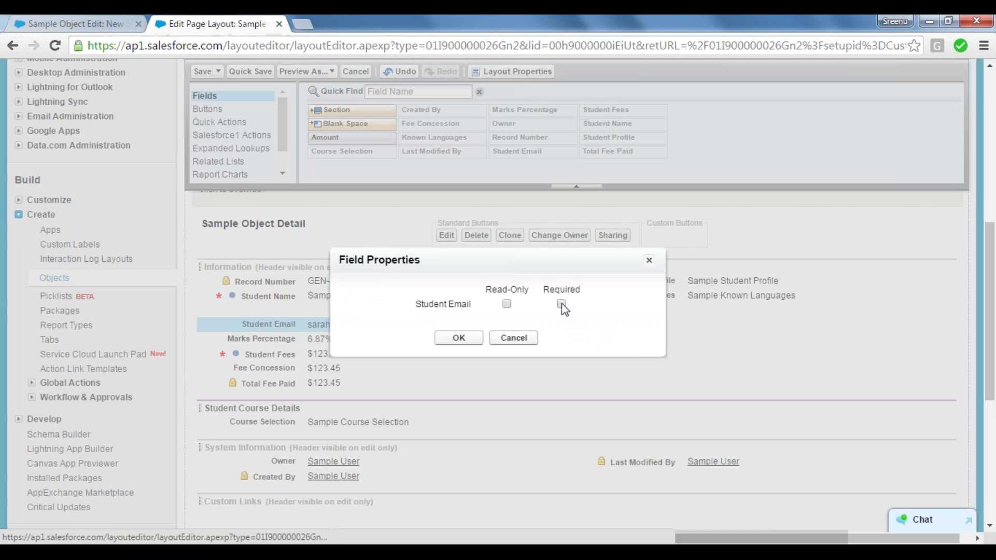
left_click(562, 304)
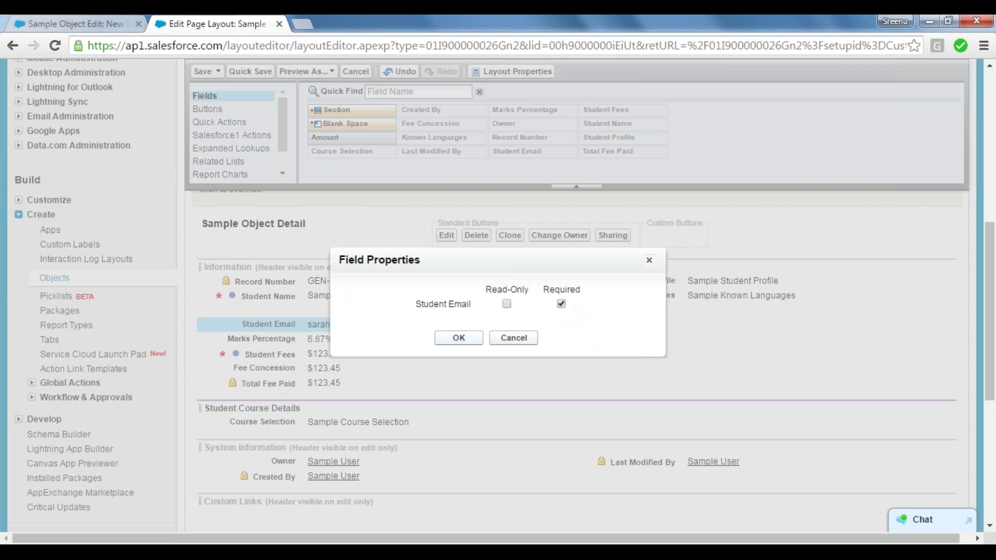
left_click(448, 339)
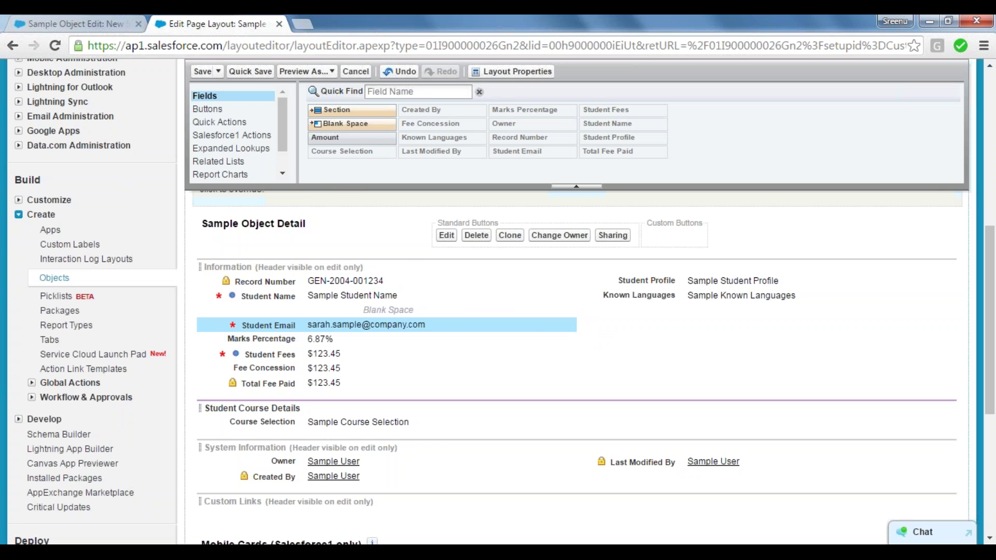
left_click(251, 71)
Reload the New Sample Object form, continuing through the resubmission prompt.
left_click(74, 21)
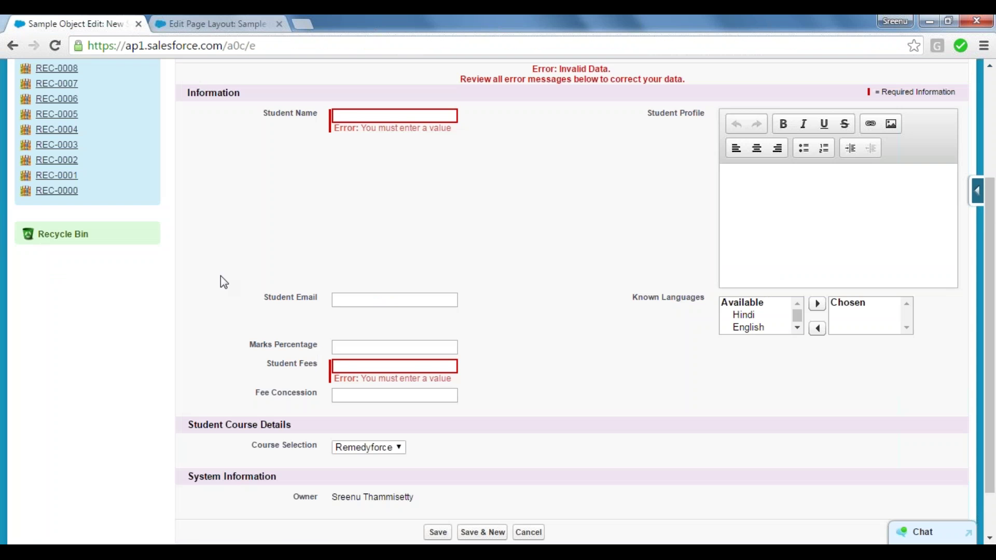
left_click(56, 46)
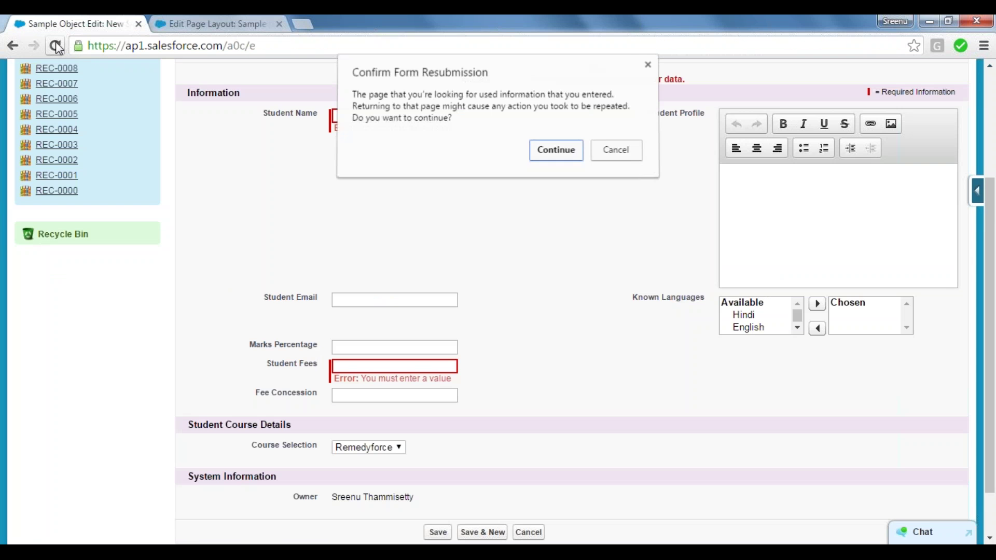
left_click(557, 151)
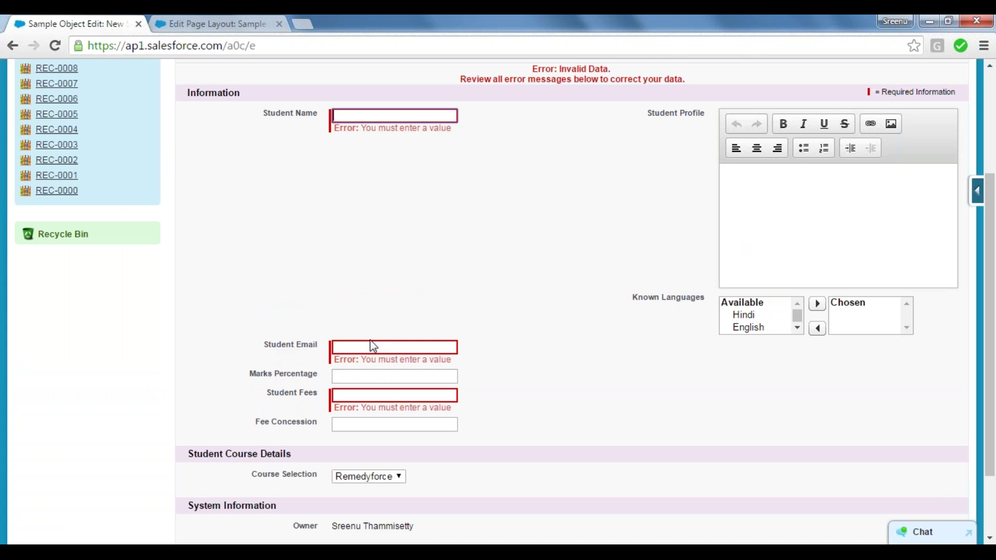
Check that Student Email now shows 'You must enter a value' with Student Name and Student Fees.
left_click(287, 300)
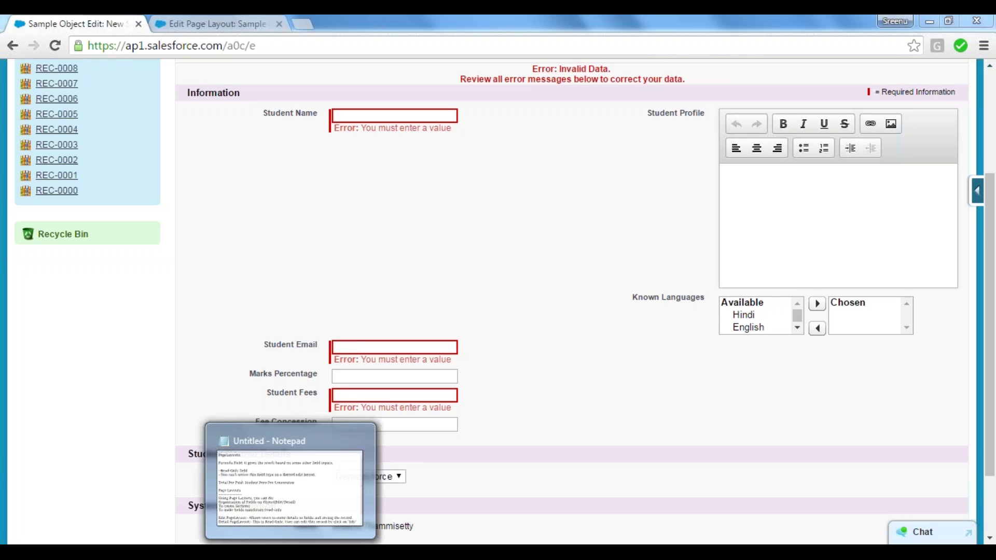
left_click(291, 553)
left_click(293, 553)
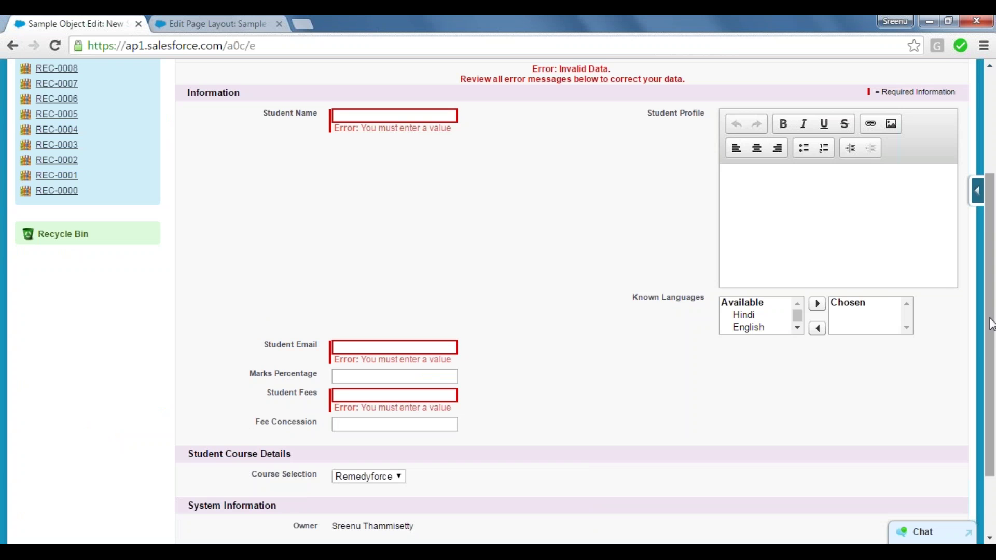
scroll(991, 324, "up", 3)
Change Student Email from Required to Read-Only in the layout and quick-save it.
left_click(197, 23)
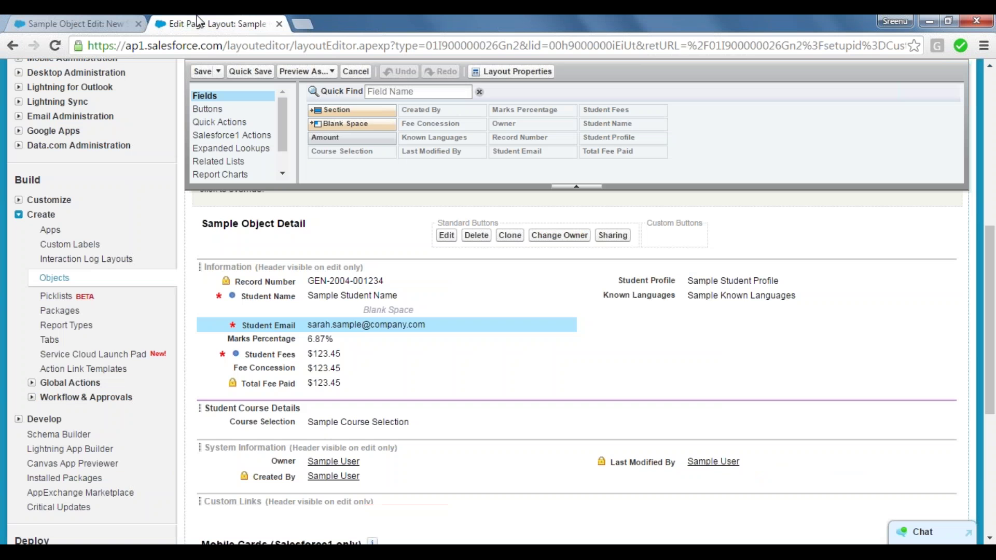
mouse_move(349, 325)
left_click(569, 326)
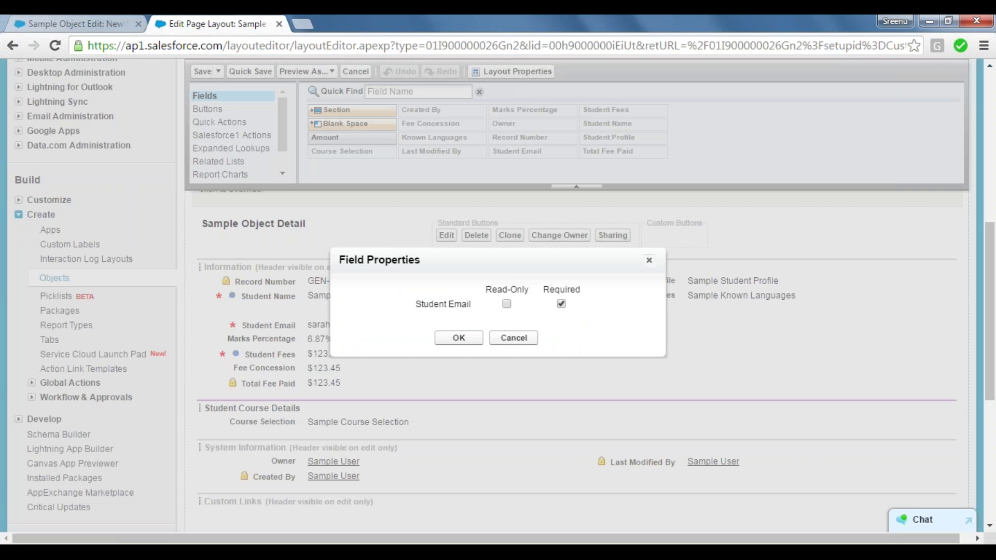
left_click(507, 304)
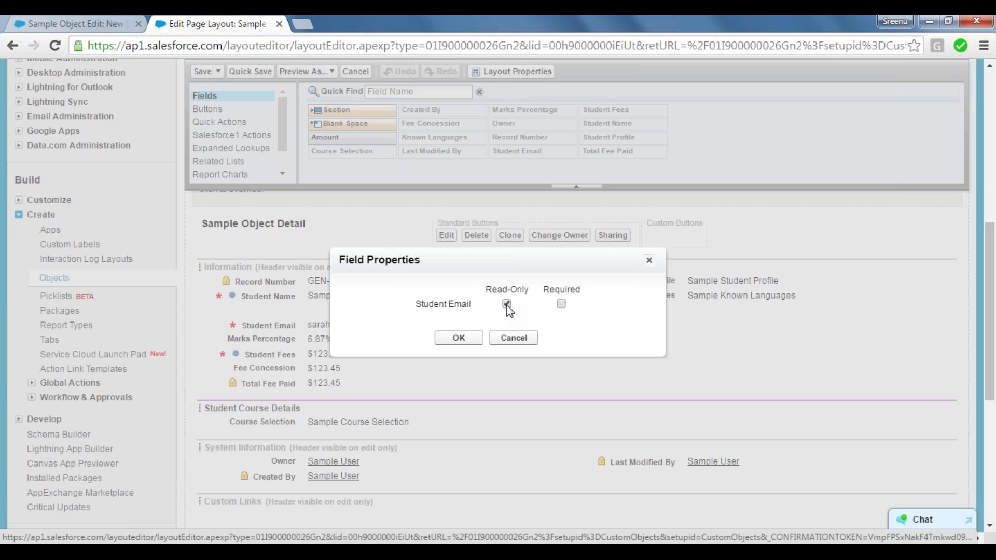
left_click(448, 341)
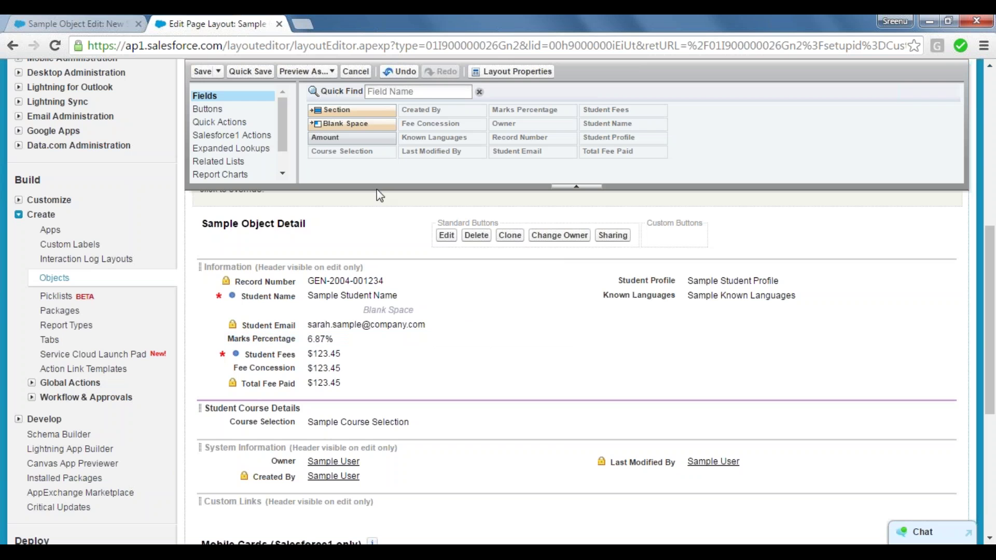
left_click(254, 71)
Reload the form and confirm Student Email is no longer flagged as required.
left_click(119, 19)
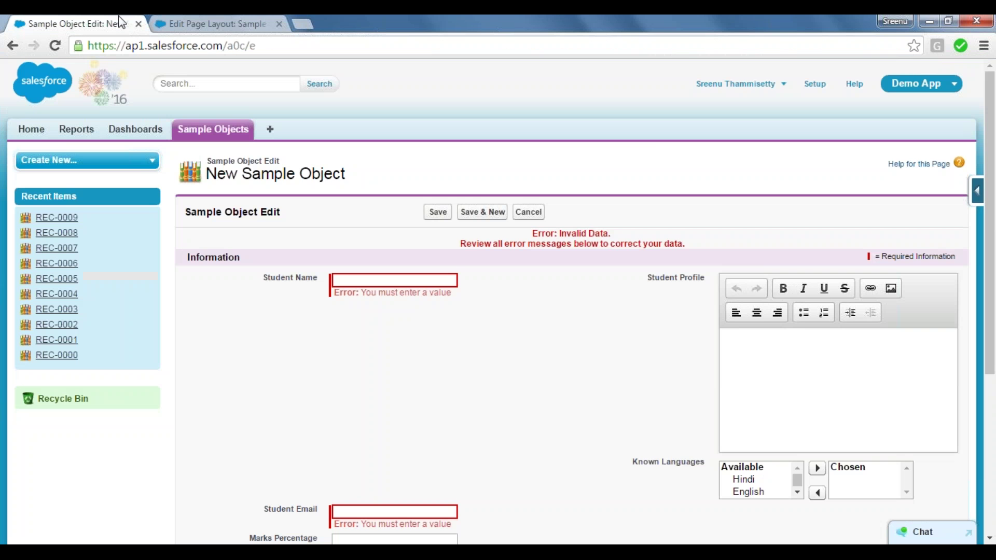
left_click(55, 46)
left_click(565, 154)
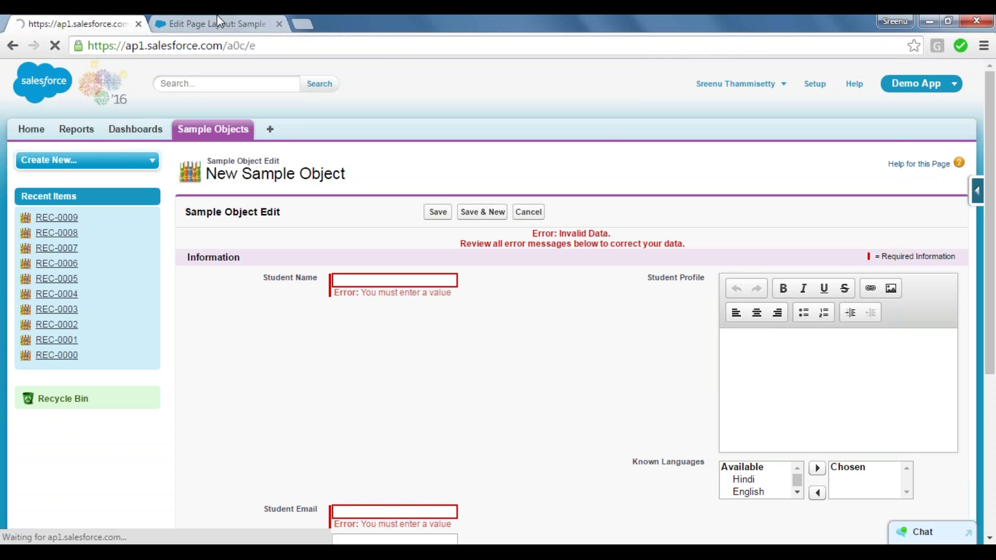
left_click(215, 19)
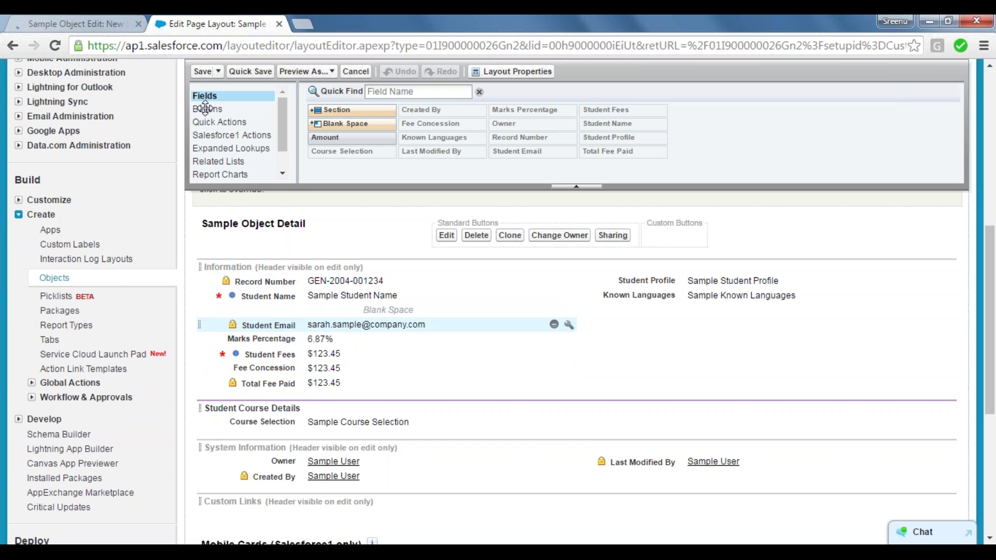
left_click(93, 24)
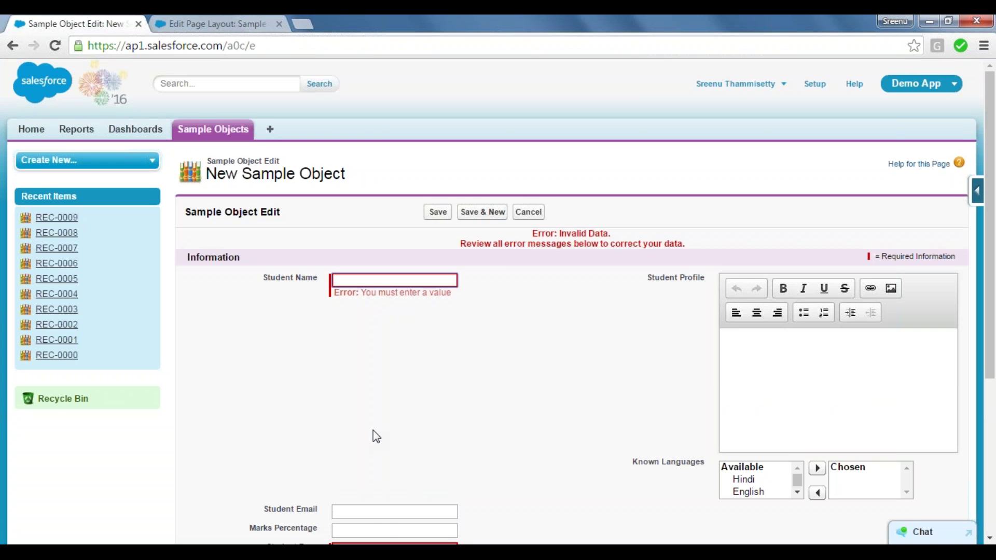
left_click(369, 512)
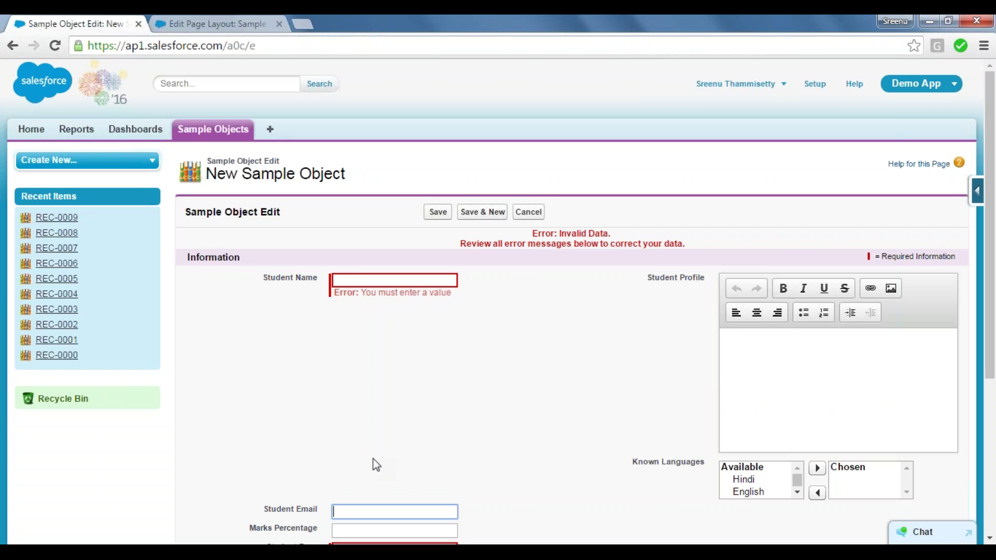
Create a record with Student Name 'student2' and Student Fees 7000, and save it.
left_click(347, 280)
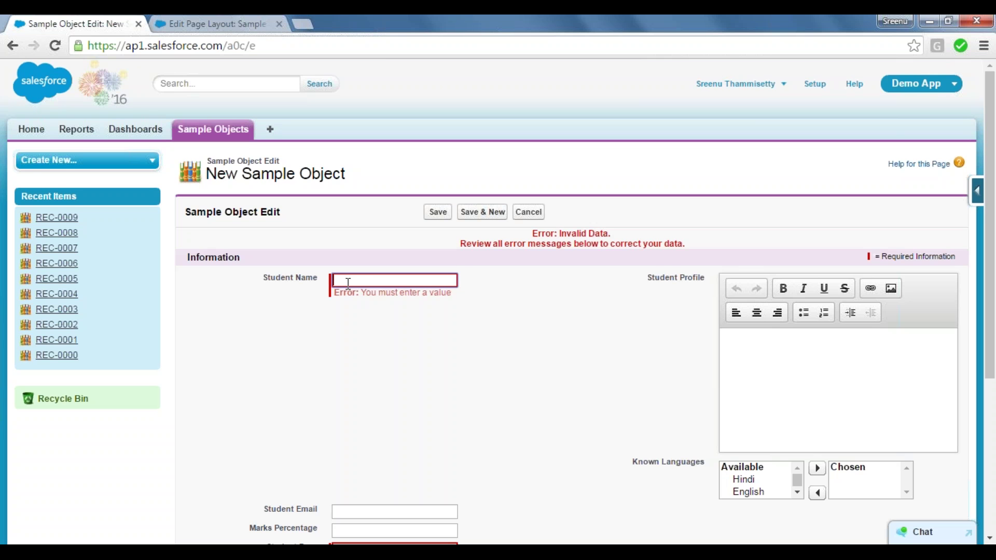
type("student2")
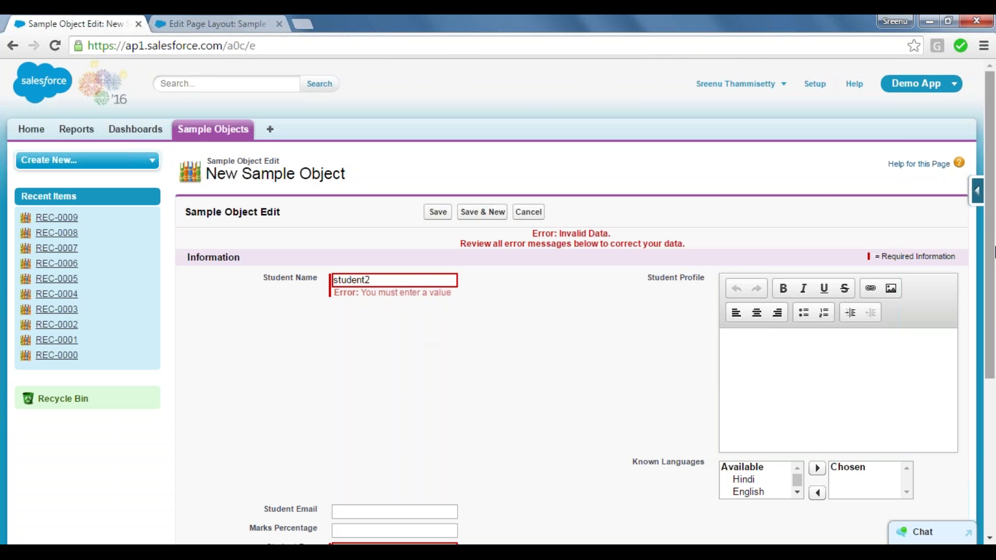
scroll(576, 322, "down", 3)
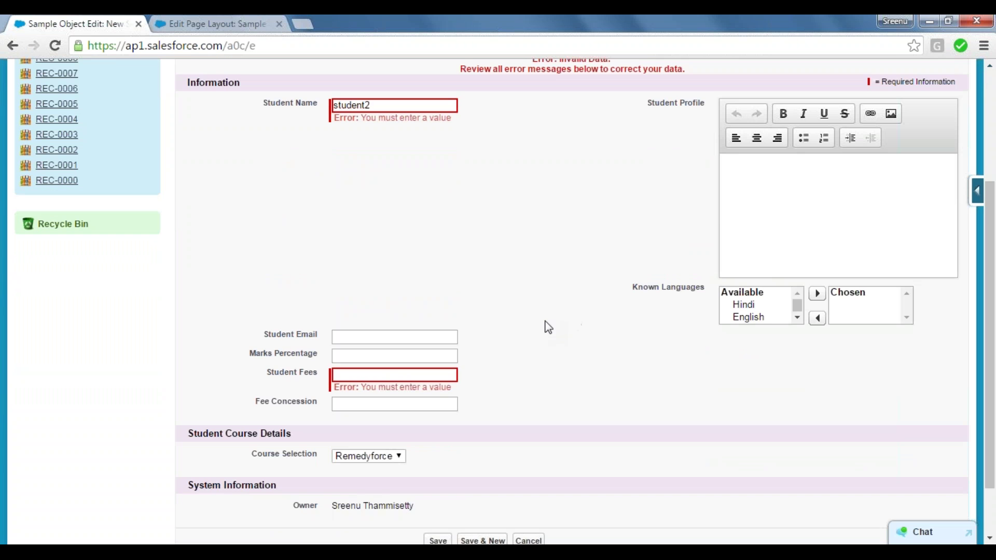
left_click(376, 377)
type("7000")
left_click(437, 541)
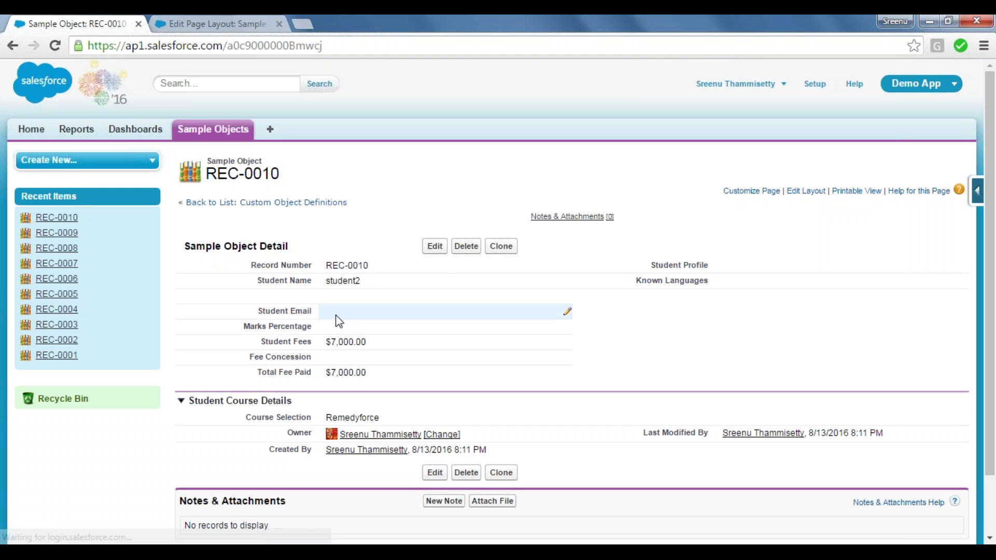
Edit REC-0010 to enter a student e-mail address in Student Email and save.
left_click(436, 249)
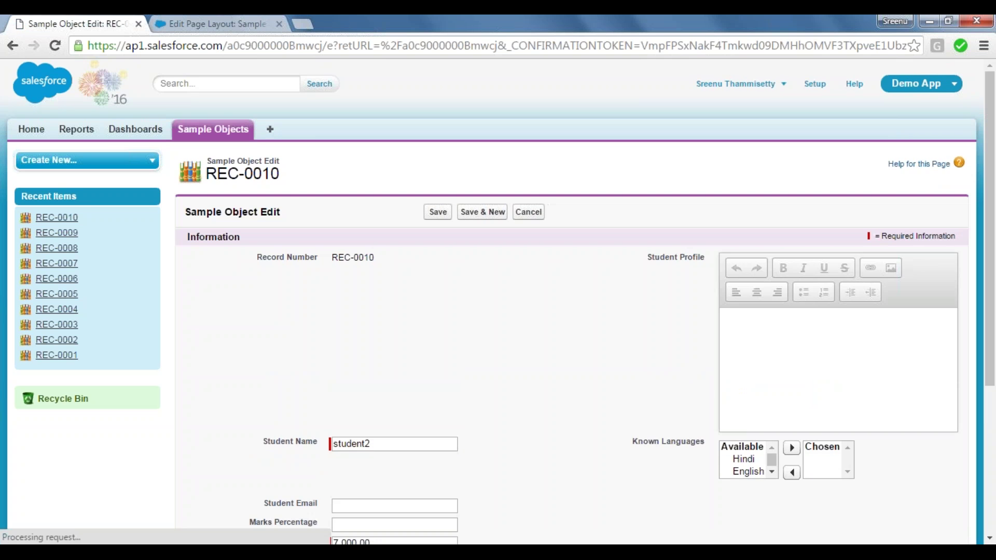
left_click(368, 505)
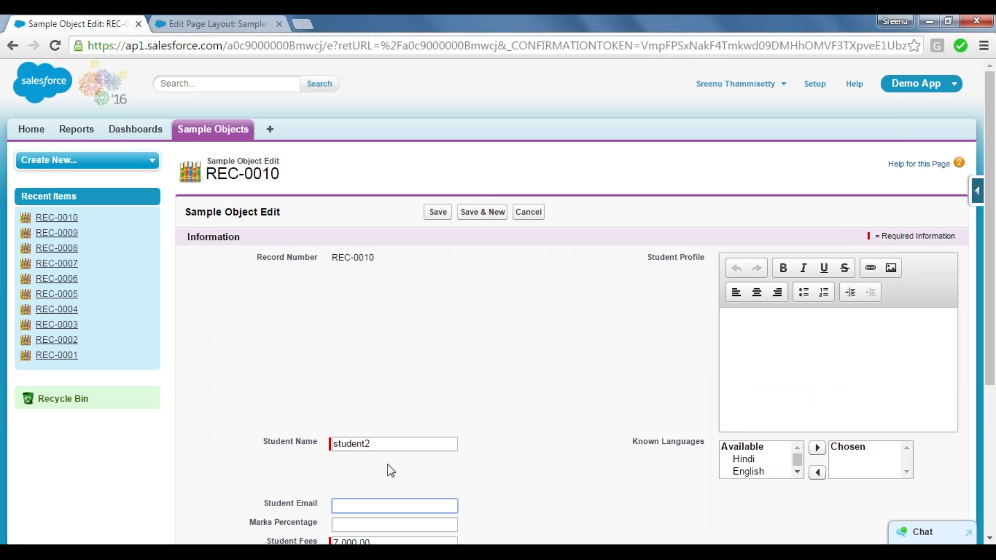
left_click(348, 463)
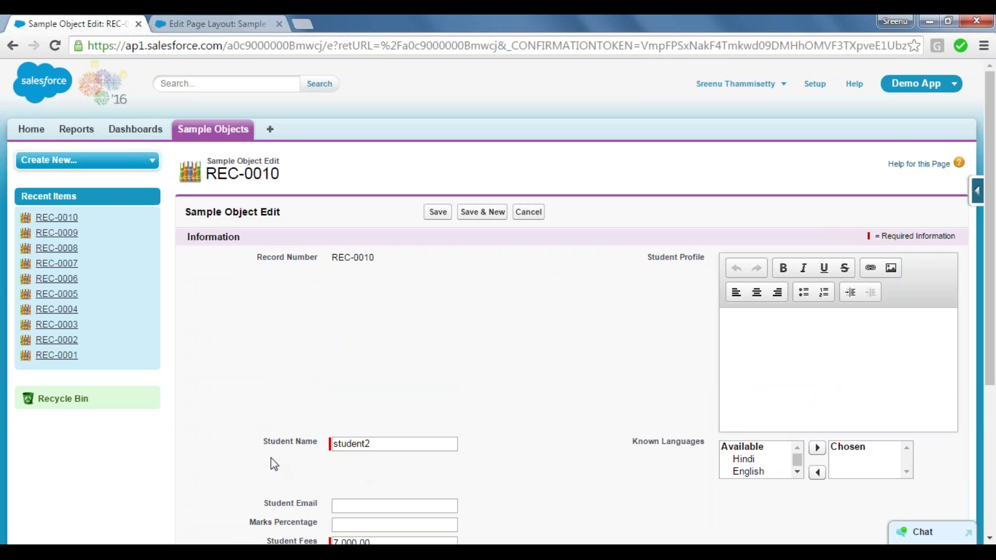
left_click(210, 21)
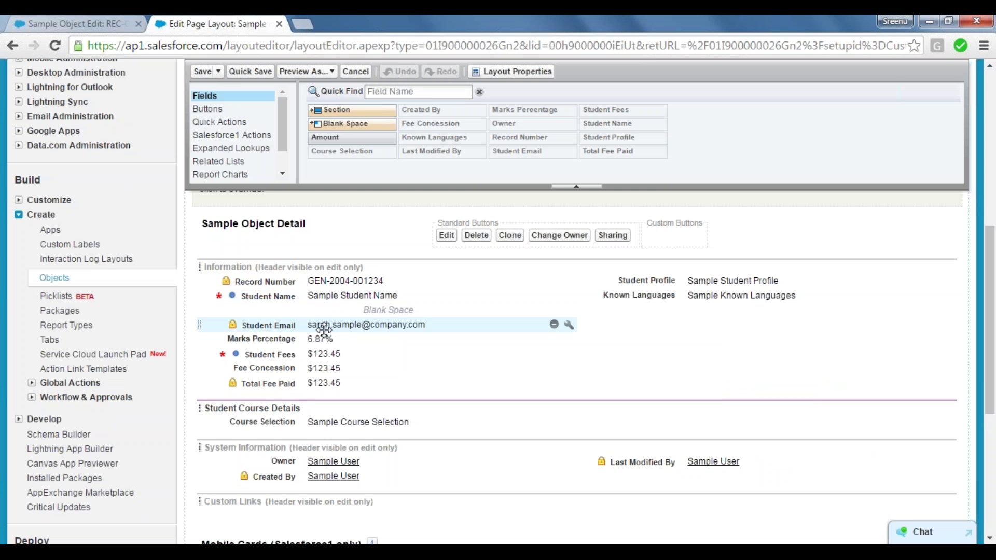
left_click(88, 18)
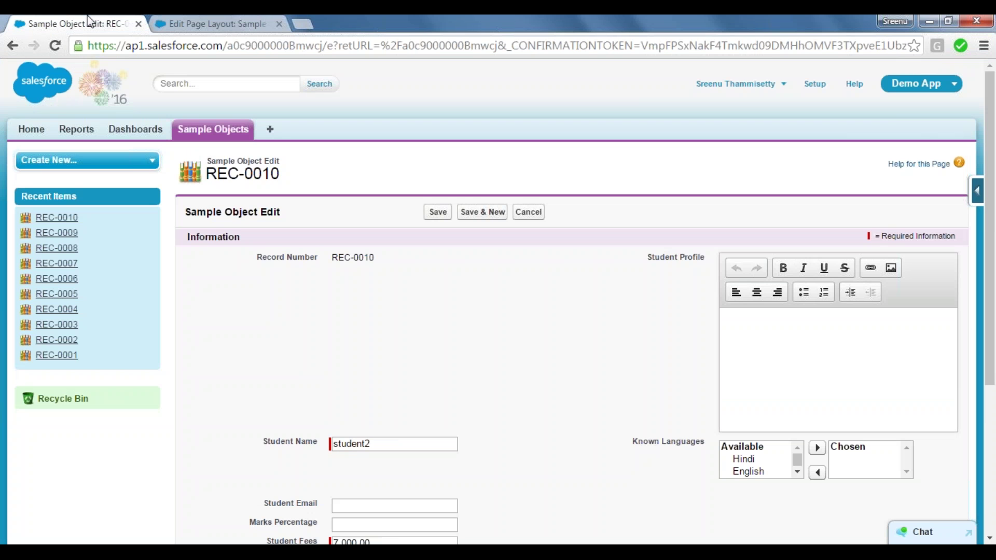
left_click(359, 507)
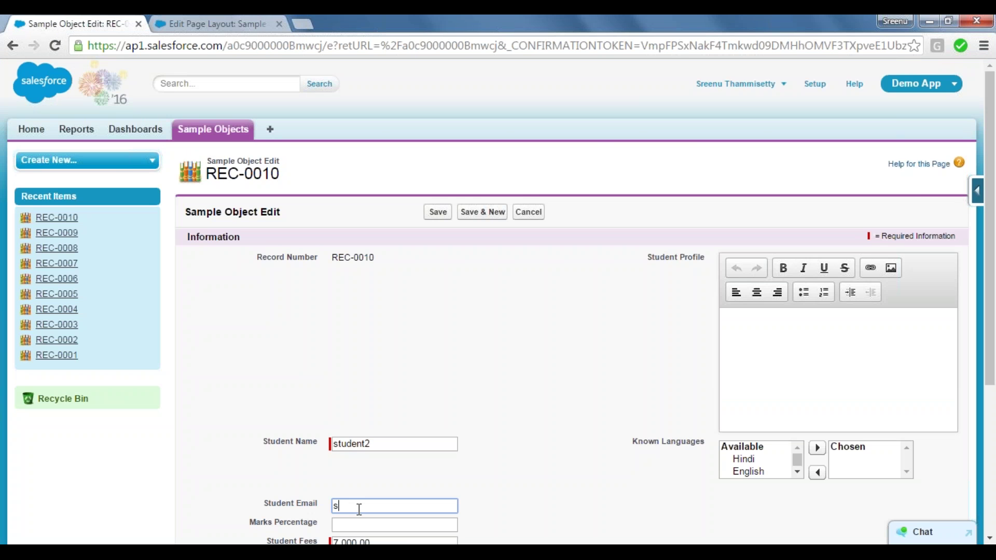
left_click(439, 212)
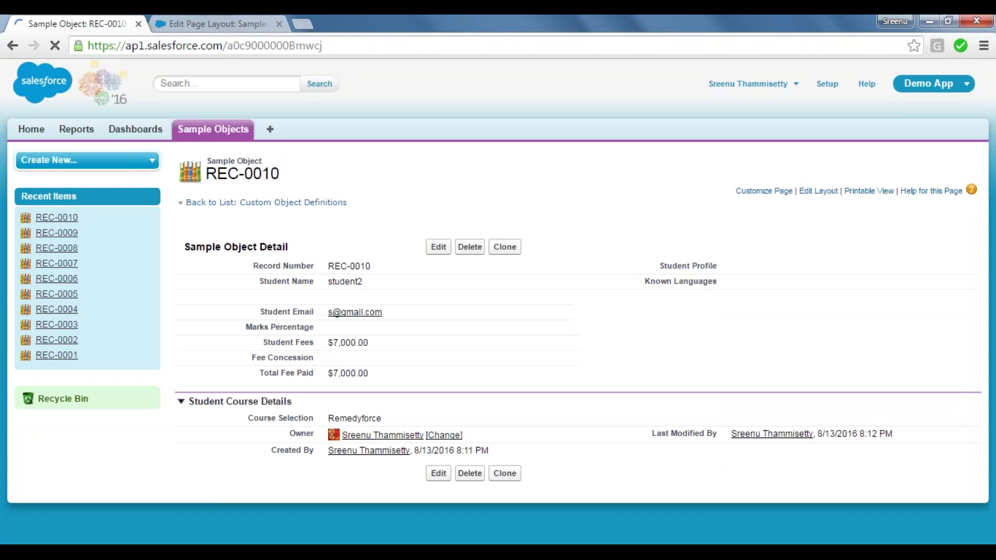
Try inline-editing Student Email on REC-0010, then go to the Sample Objects home list.
double_click(408, 315)
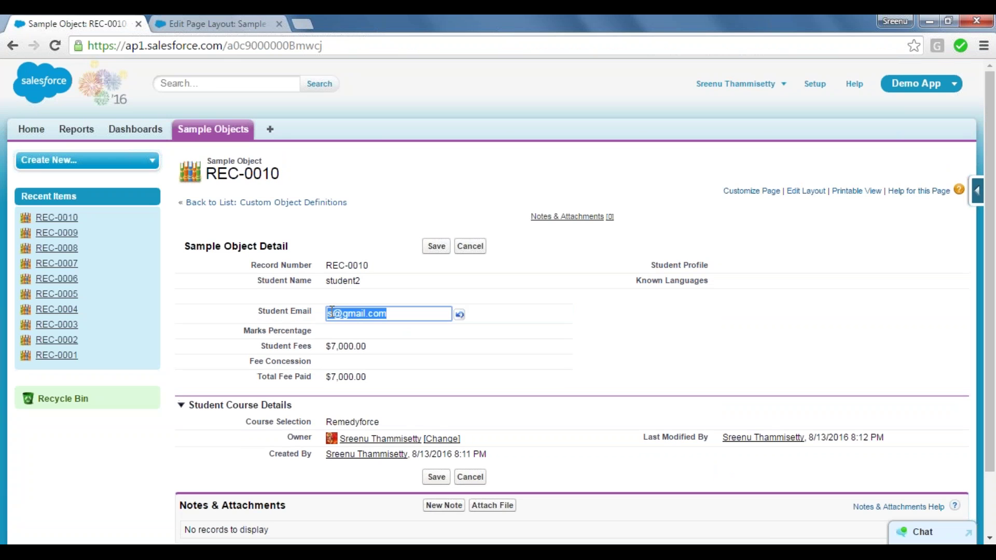
left_click(240, 313)
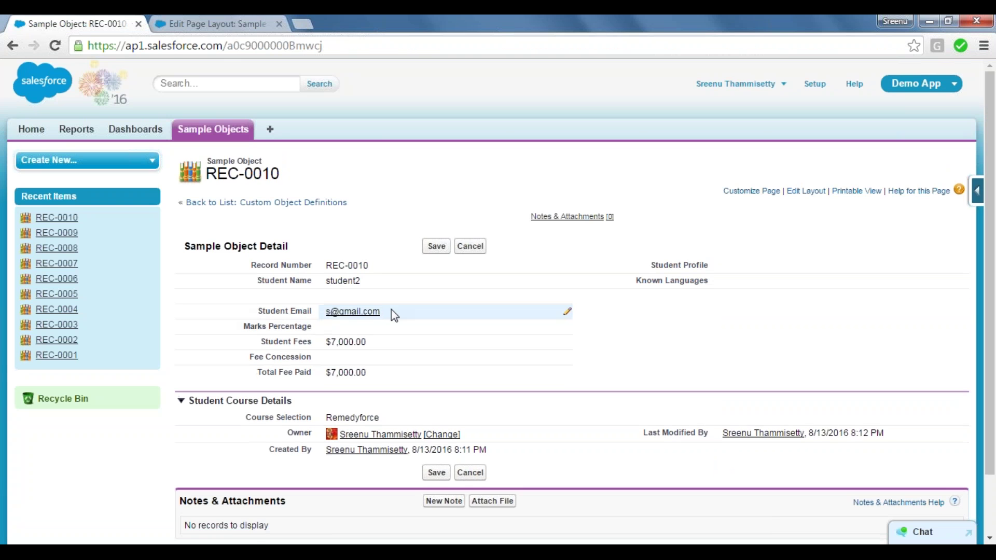
double_click(392, 311)
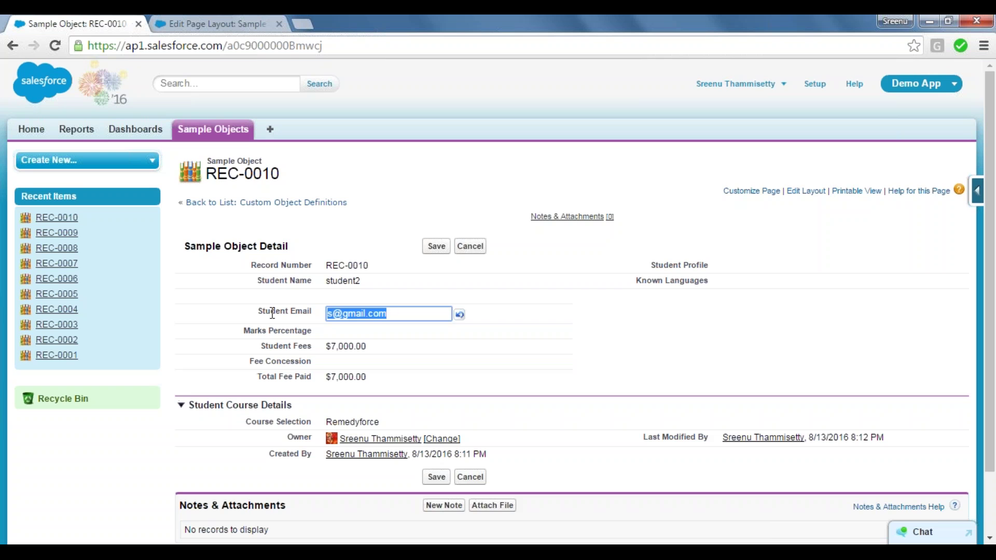
left_click(244, 315)
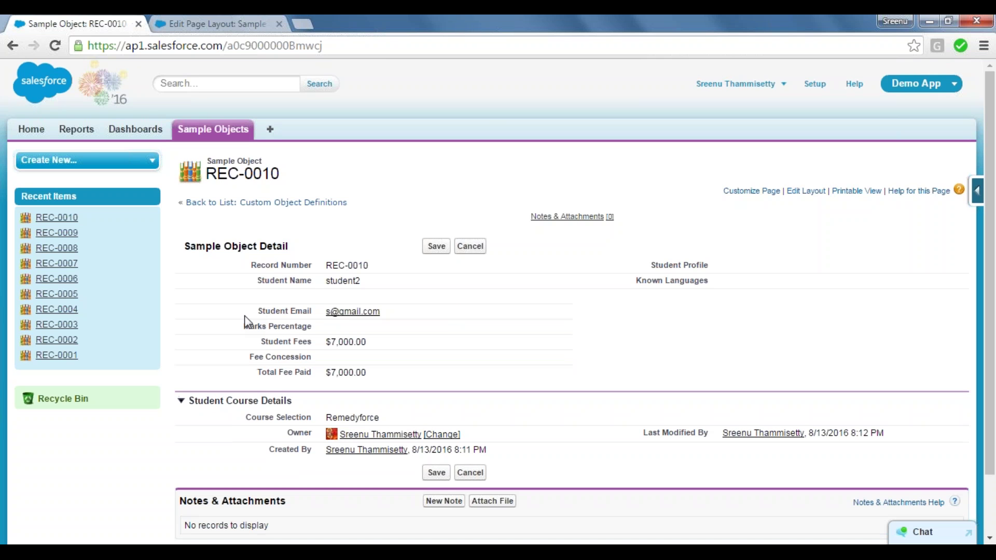
left_click(436, 247)
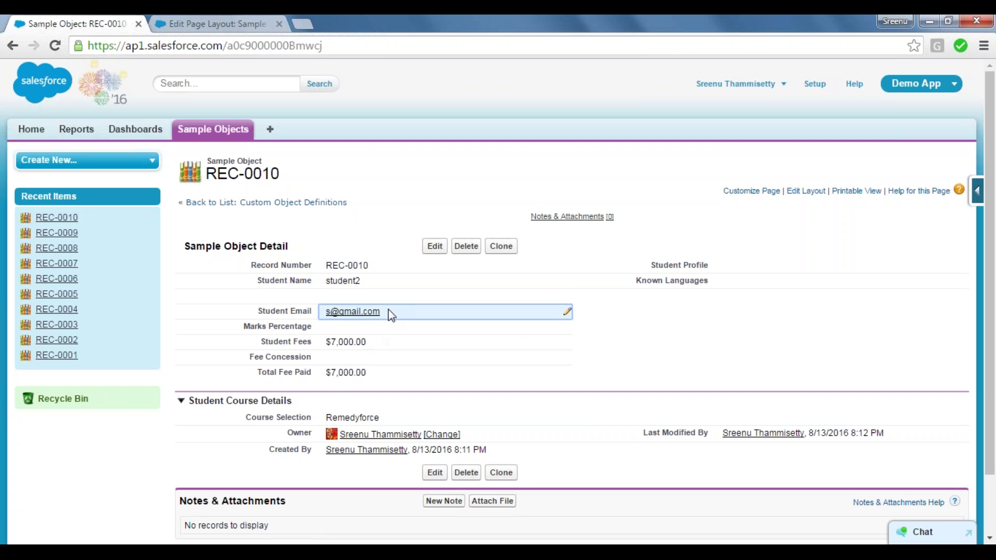
double_click(389, 313)
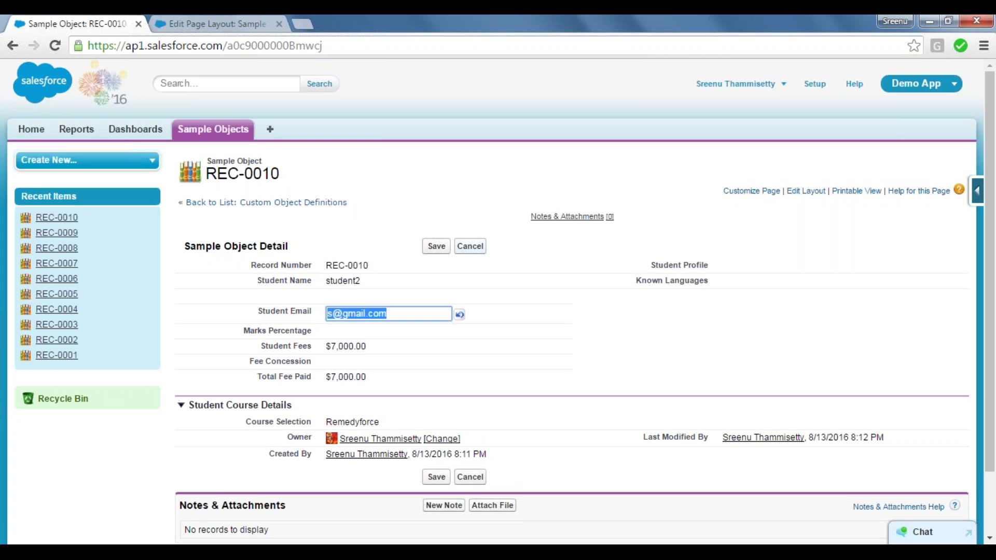
key("Escape")
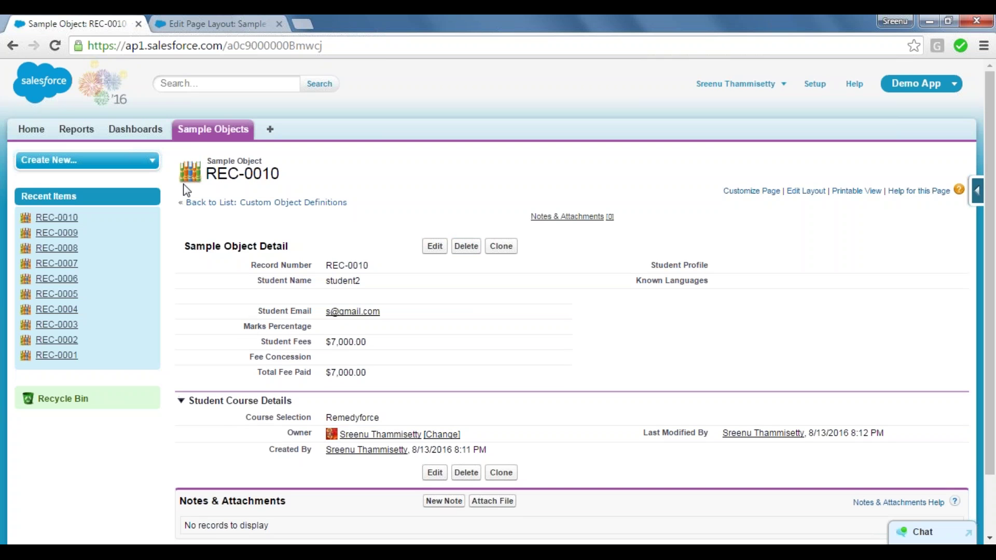
left_click(196, 138)
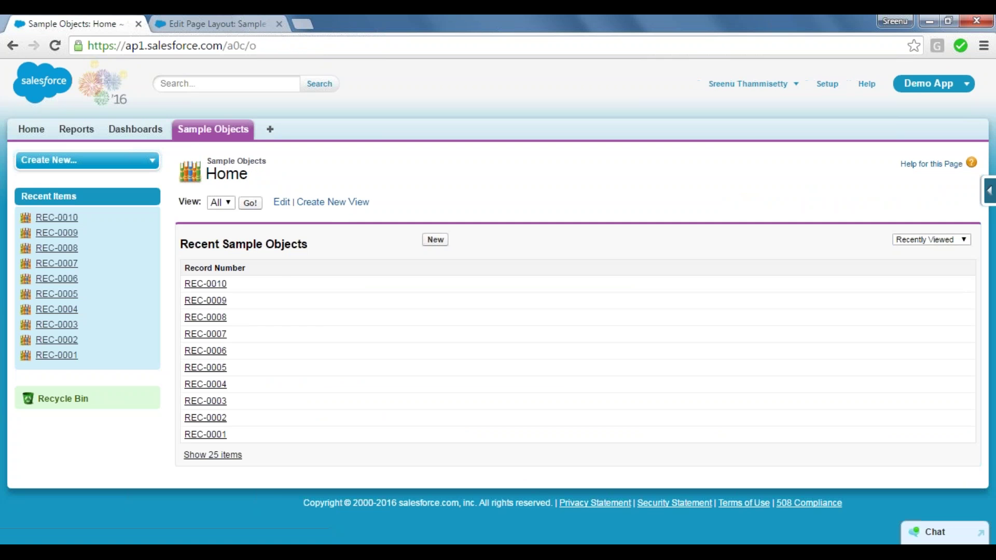
Open record REC-0010 from the list and return to its record page.
left_click(192, 284)
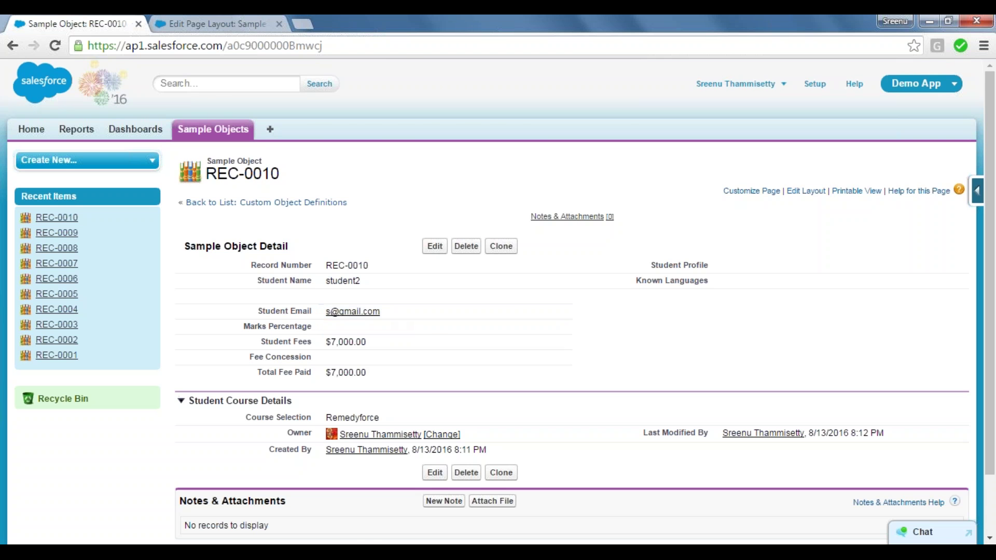
left_click(184, 16)
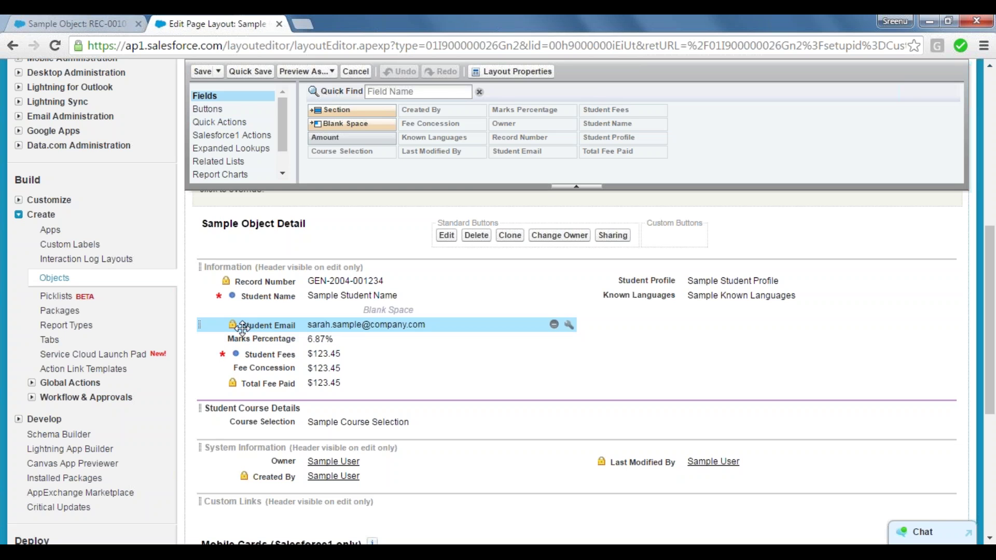
left_click(74, 21)
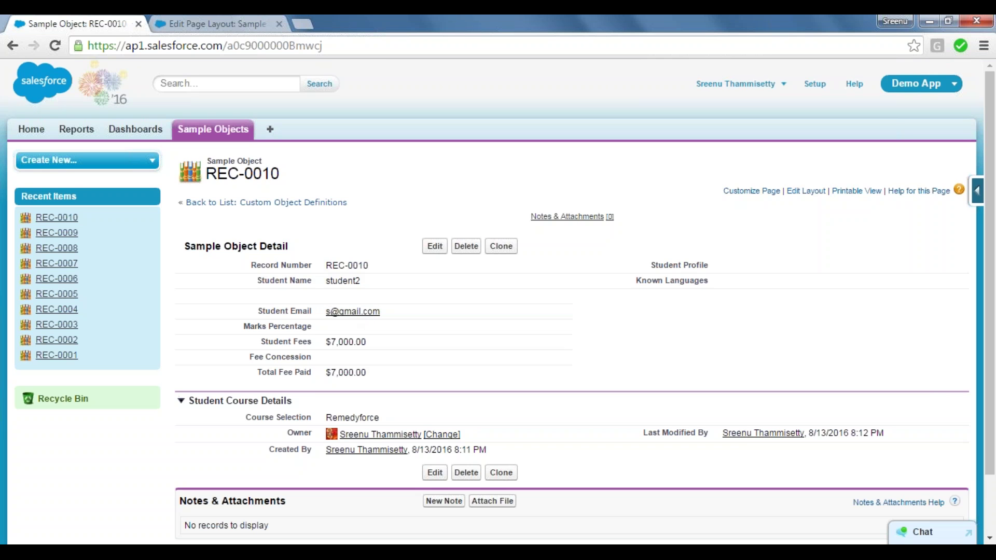
Select the REC-0010 Record Number text, then return to the Sample Object layout editor.
left_click_drag(247, 266, 361, 268)
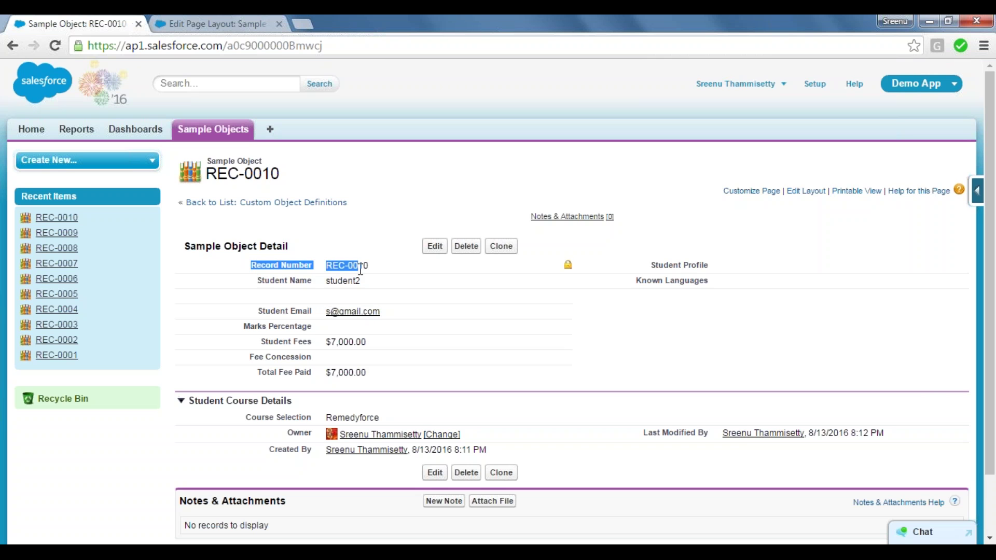
left_click(360, 268)
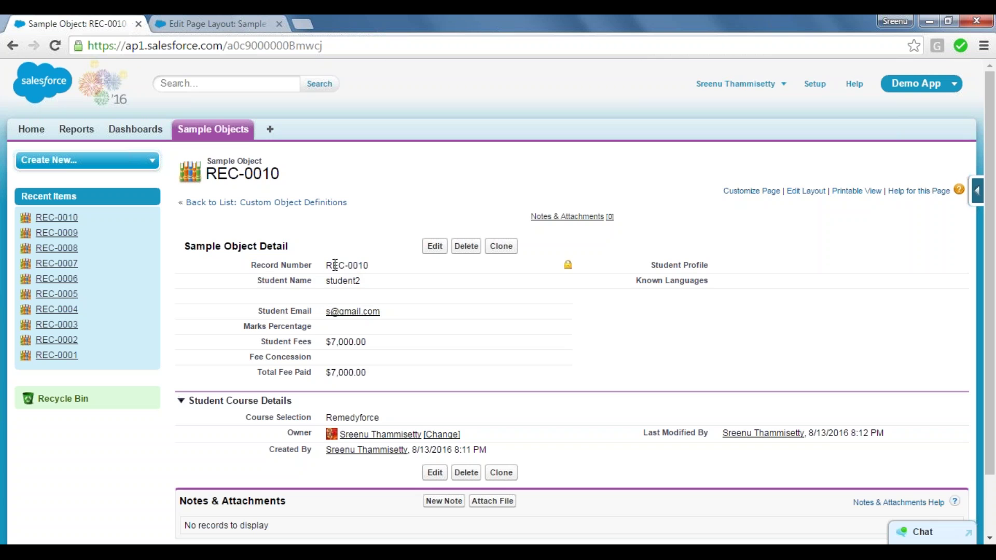
triple_click(361, 263)
triple_click(361, 265)
left_click(360, 265)
triple_click(360, 265)
left_click(361, 264)
left_click(229, 21)
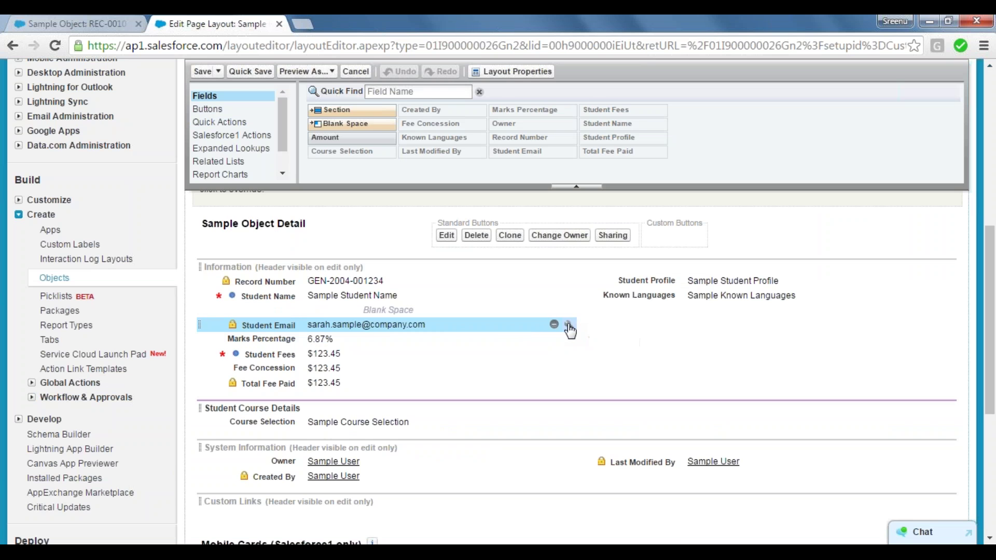
left_click(568, 325)
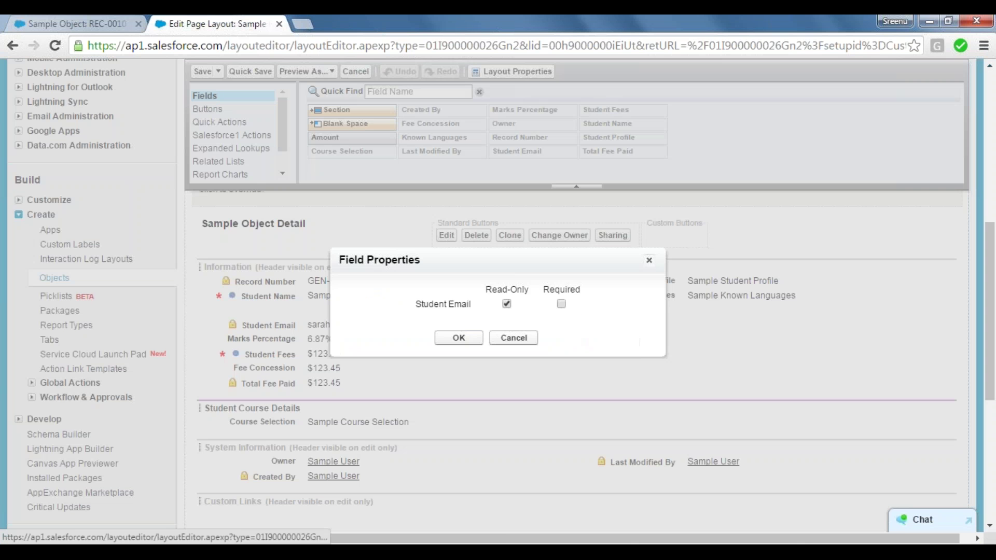
left_click(562, 305)
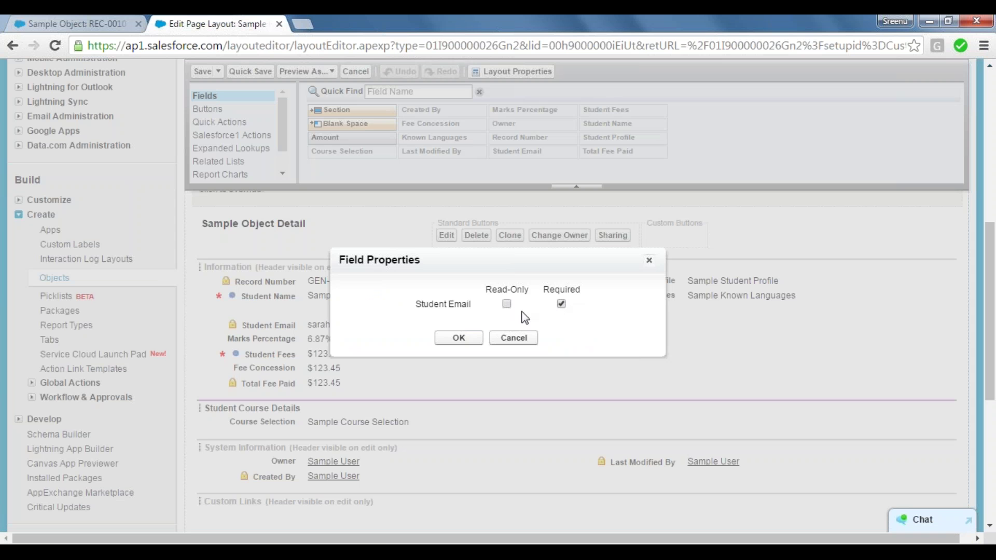
left_click(513, 337)
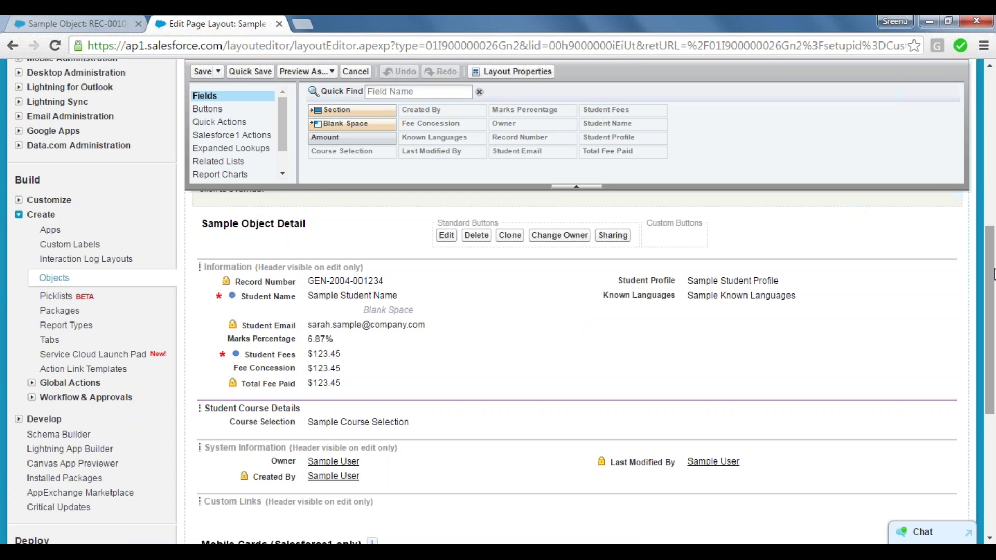
left_click_drag(994, 275, 979, 244)
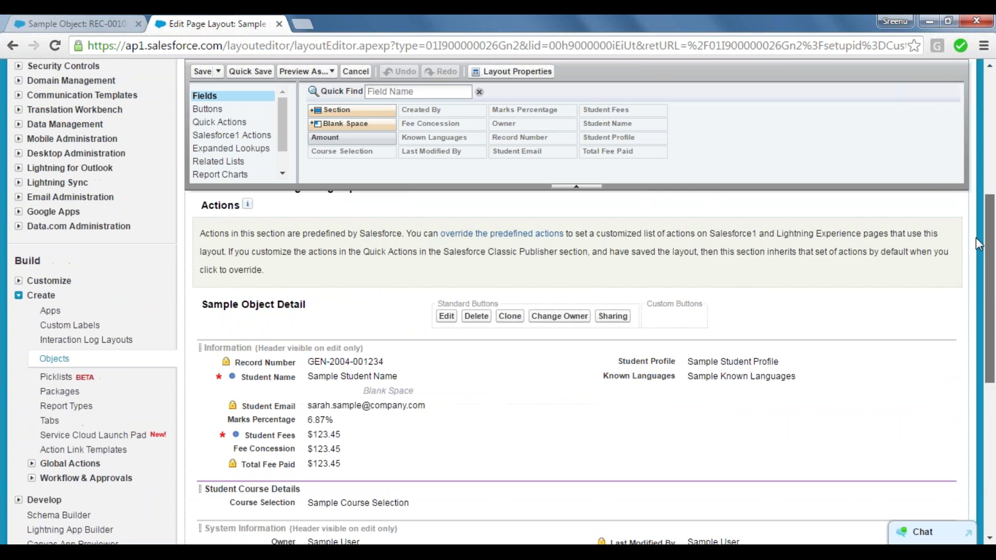
left_click(81, 15)
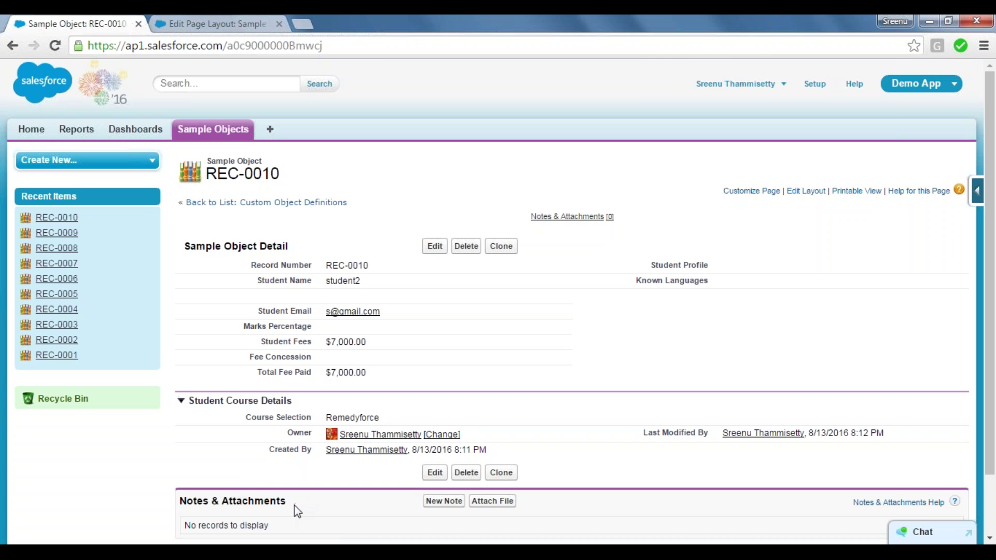
left_click_drag(289, 500, 176, 497)
left_click(175, 497)
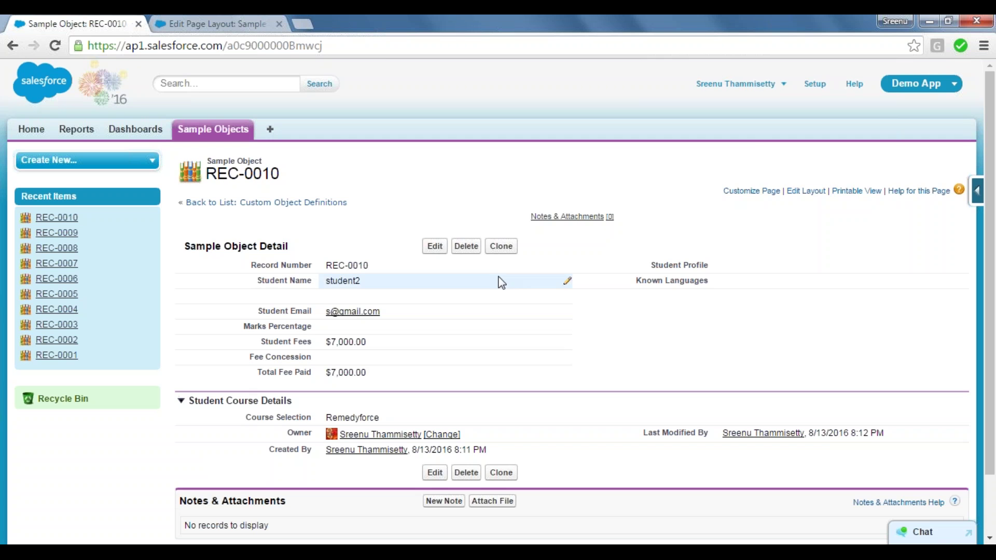
Pick the Aug2016 app from the app switcher.
left_click(939, 84)
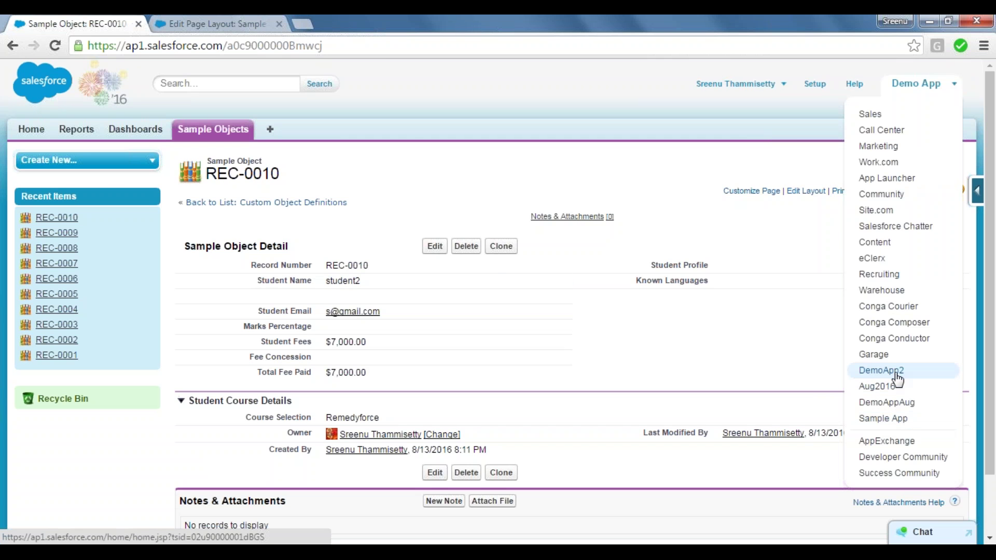
left_click(877, 387)
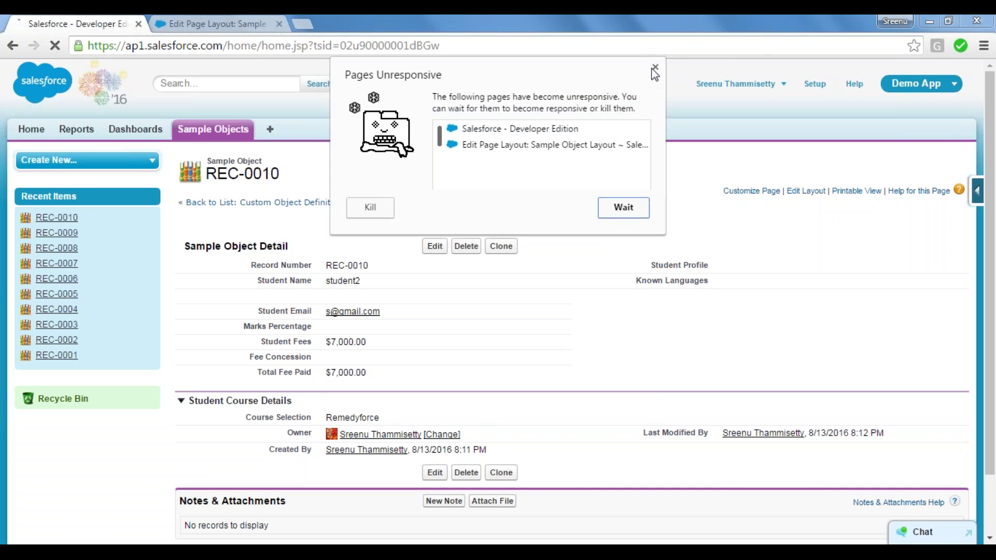
Choose Wait on the unresponsive-page warning, then switch to the Sales app.
left_click(615, 217)
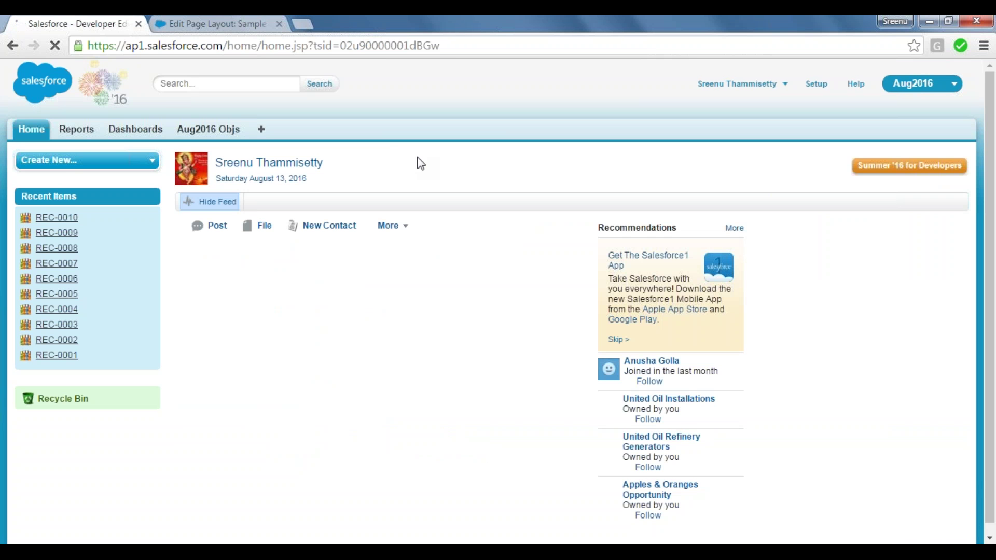
left_click(911, 79)
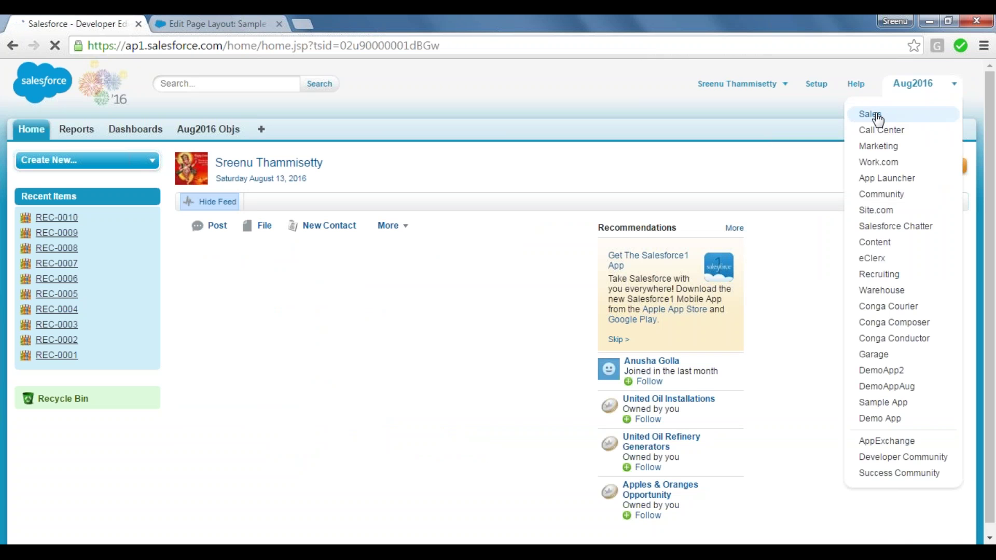
left_click(875, 117)
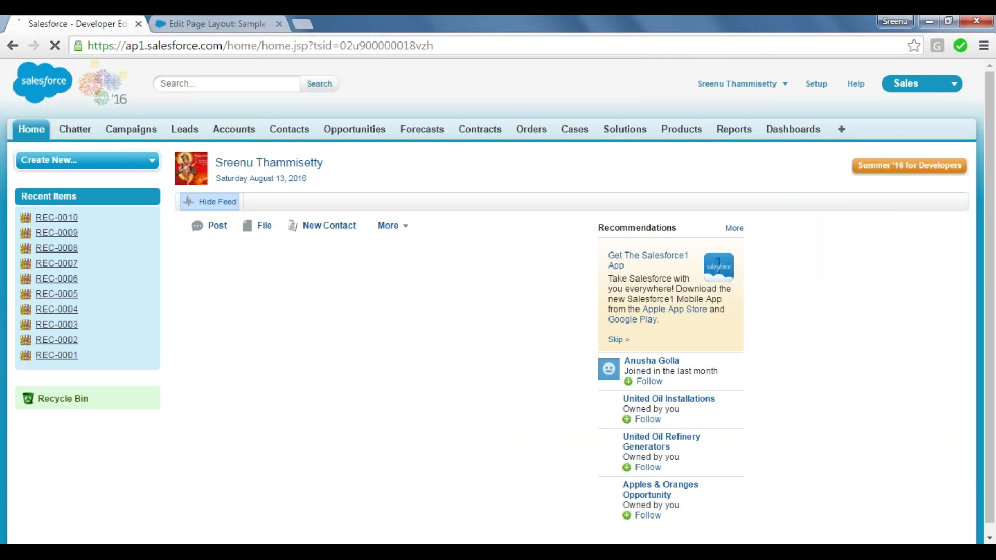
Open the Apples & Oranges account from Accounts and highlight its Account Detail fields.
left_click(233, 129)
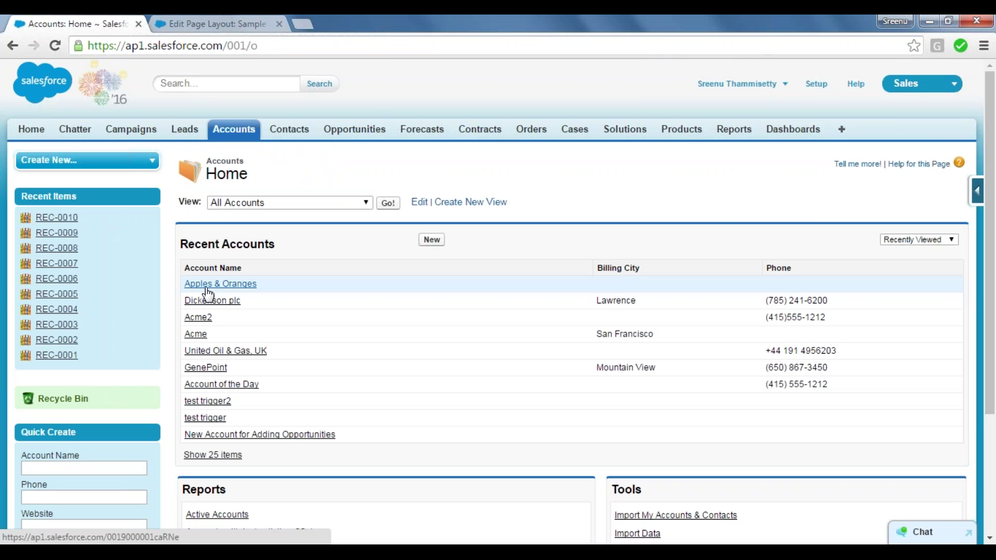
left_click(207, 288)
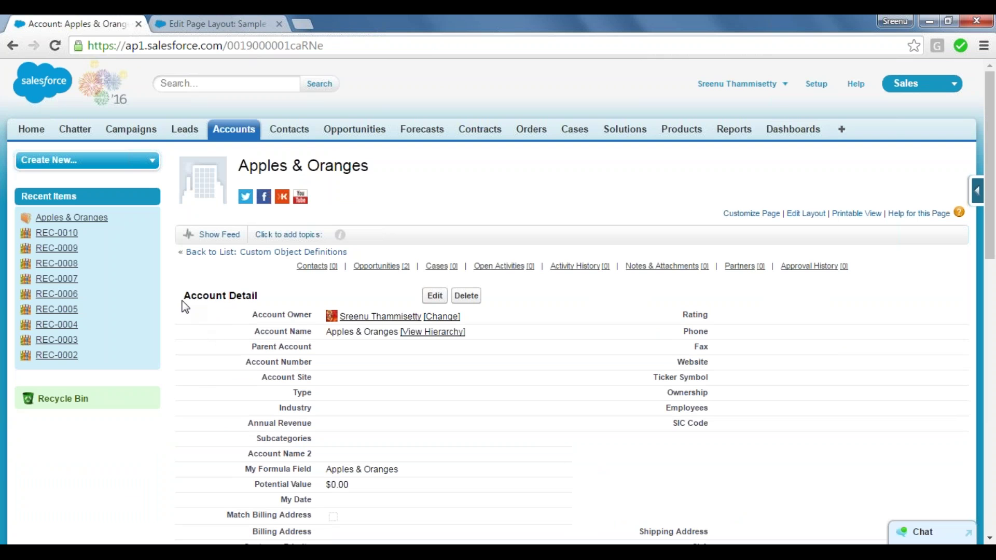
left_click_drag(185, 301, 317, 525)
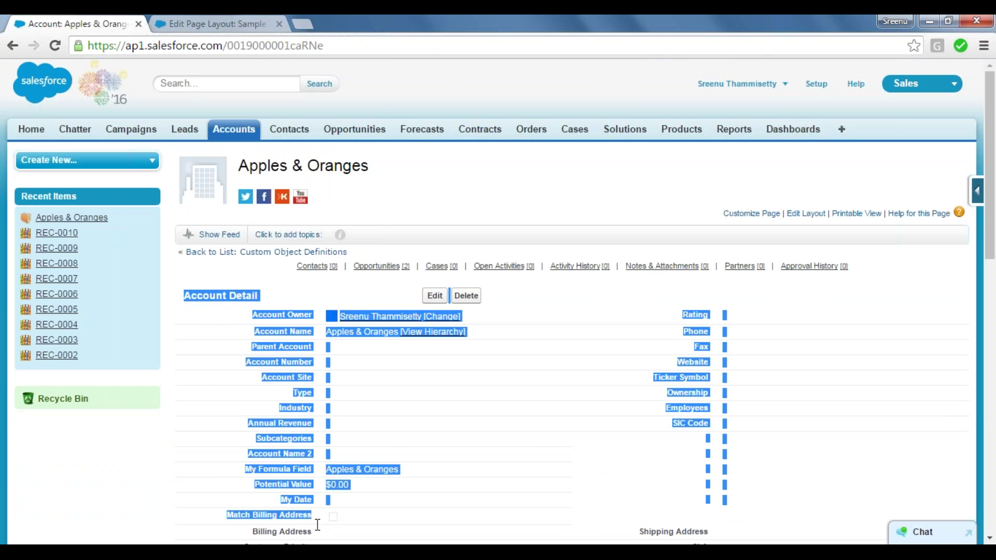
left_click(318, 525)
scroll(498, 301, "down", 5)
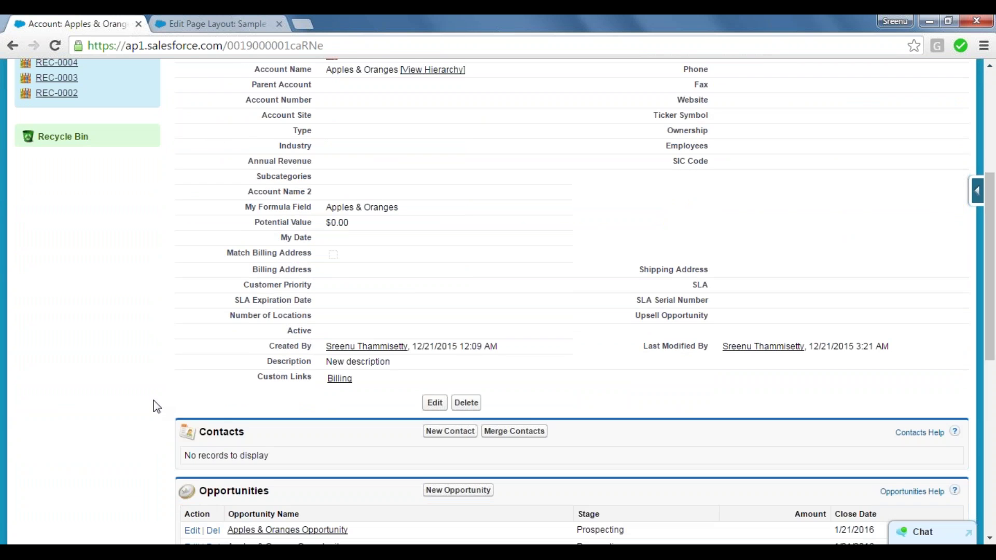
scroll(156, 407, "down", 2)
scroll(155, 407, "down", 2)
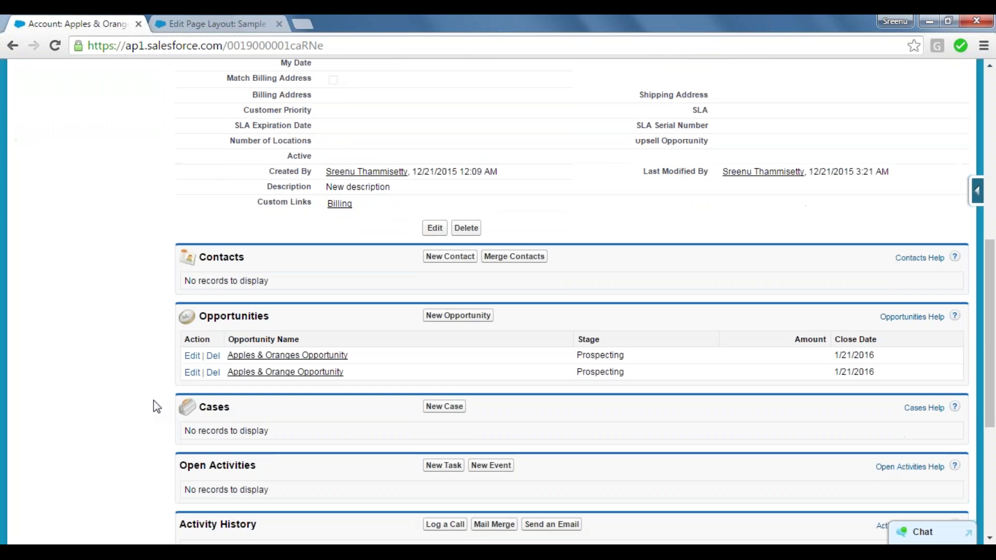
left_click_drag(249, 257, 197, 258)
left_click_drag(277, 314, 181, 318)
left_click_drag(236, 404, 199, 404)
left_click_drag(200, 257, 258, 252)
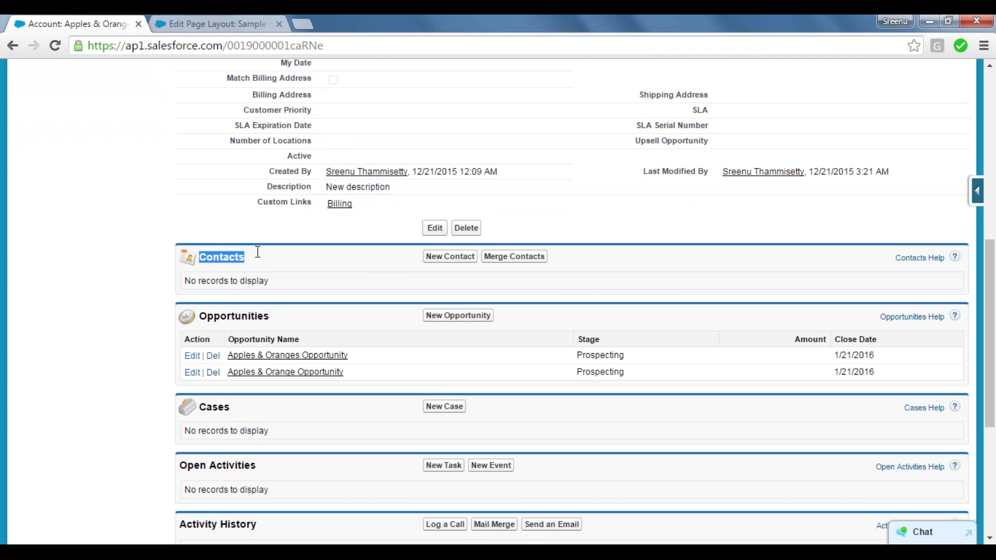
left_click_drag(199, 316, 269, 318)
left_click_drag(229, 409, 199, 408)
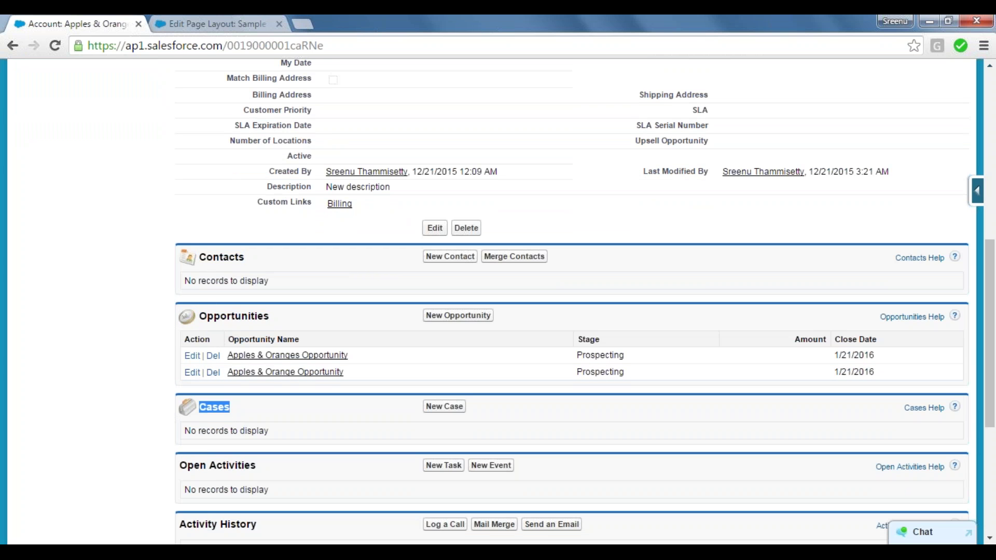
left_click(208, 408)
left_click_drag(178, 252, 437, 284)
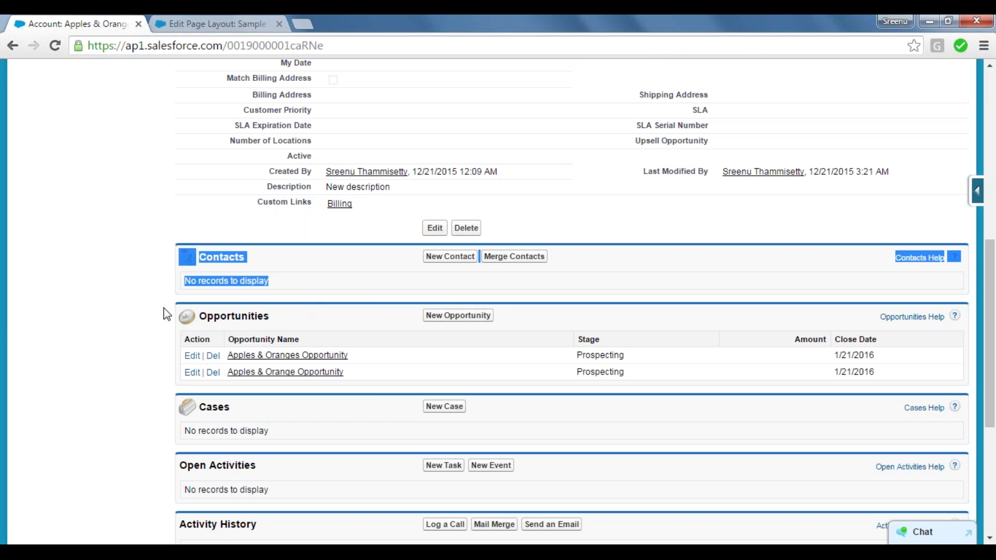
left_click_drag(166, 314, 382, 375)
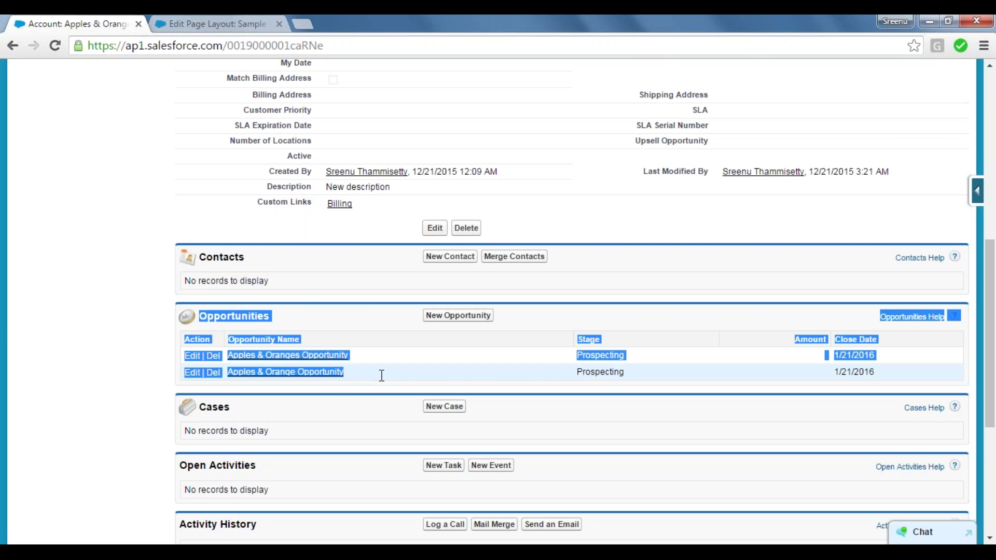
left_click_drag(179, 396, 319, 449)
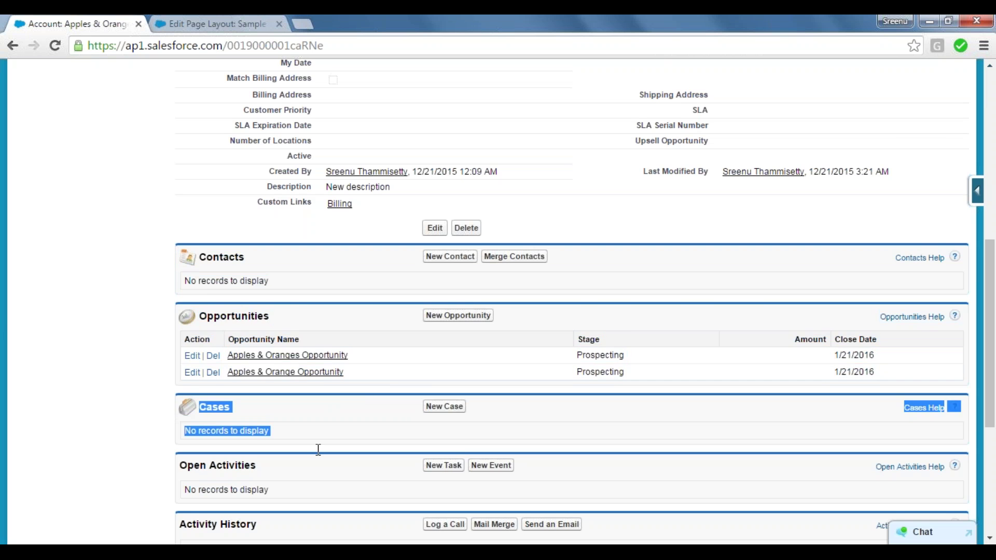
left_click(318, 450)
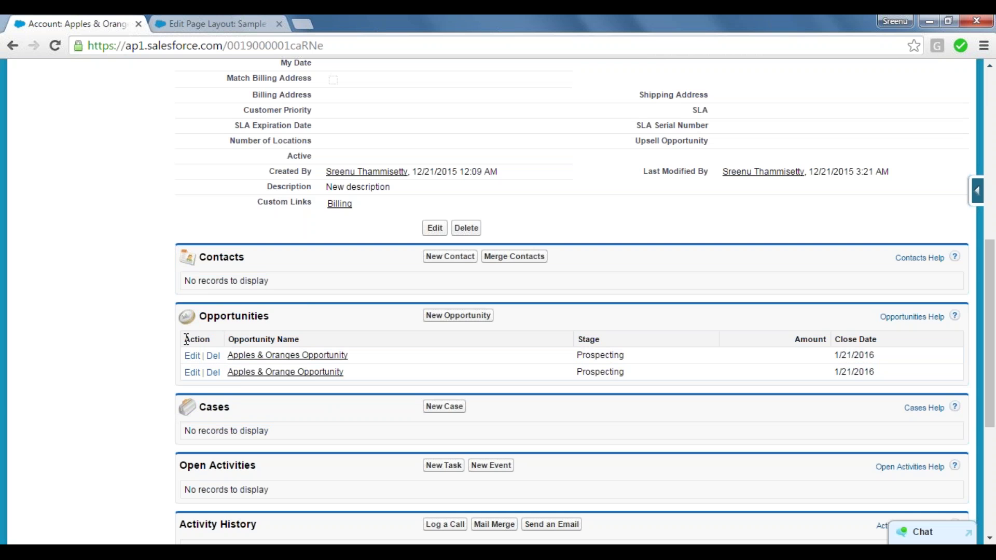
left_click_drag(187, 340, 217, 340)
left_click_drag(227, 340, 309, 338)
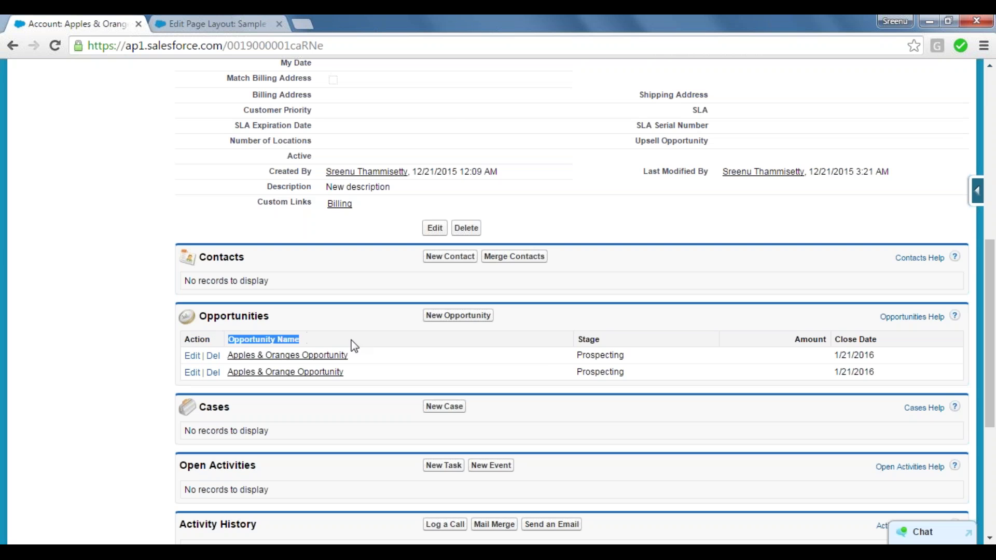
left_click_drag(578, 340, 621, 341)
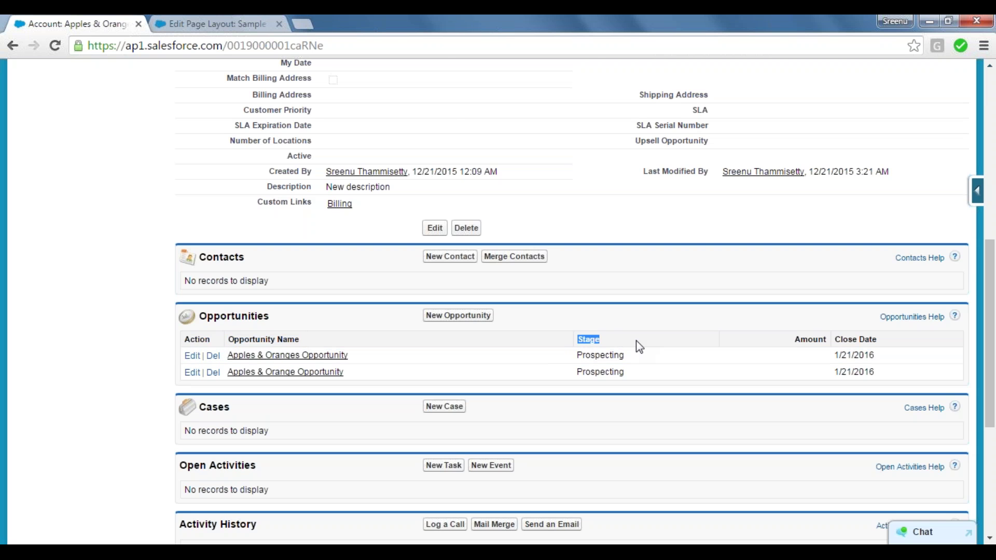
left_click_drag(794, 338, 838, 338)
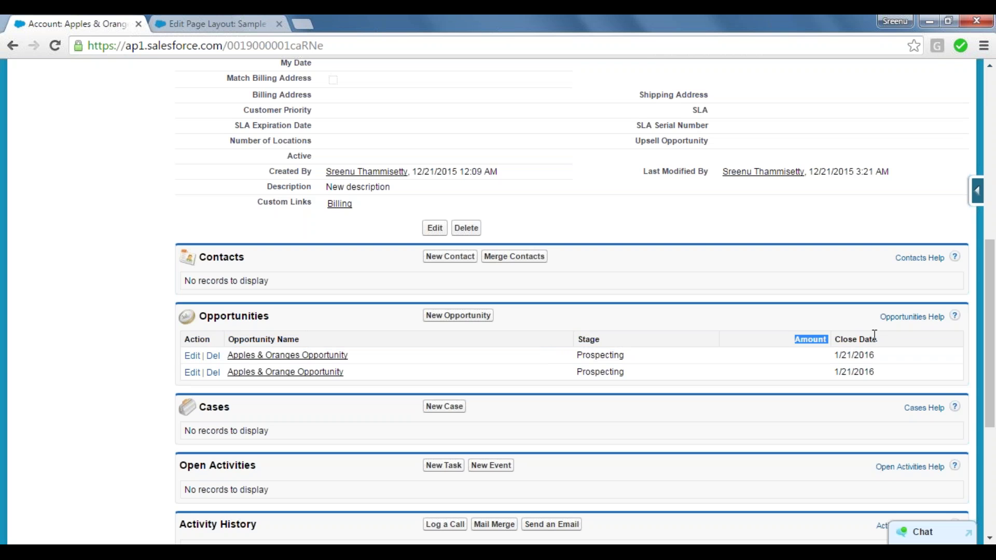
left_click(875, 334)
Open the Account layout via Edit Layout, keeping Apples & Oranges in a new tab, and scroll down.
left_click(977, 194)
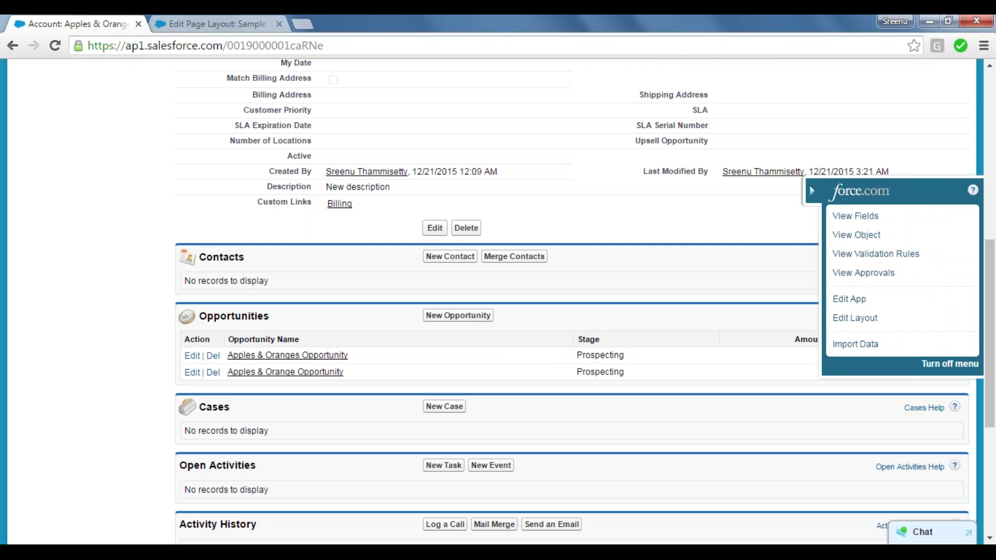
left_click(859, 321)
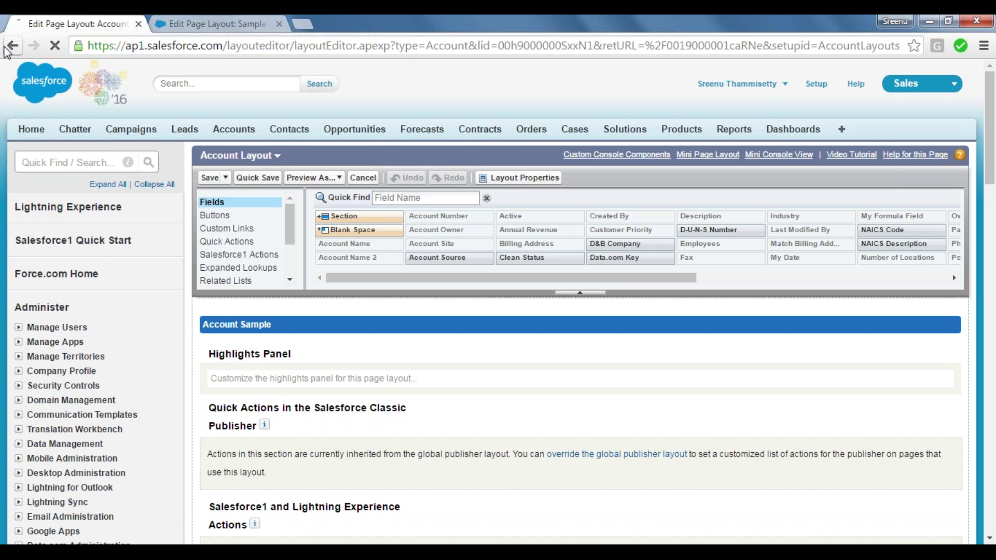
middle_click(7, 47)
left_click_drag(190, 15, 32, 14)
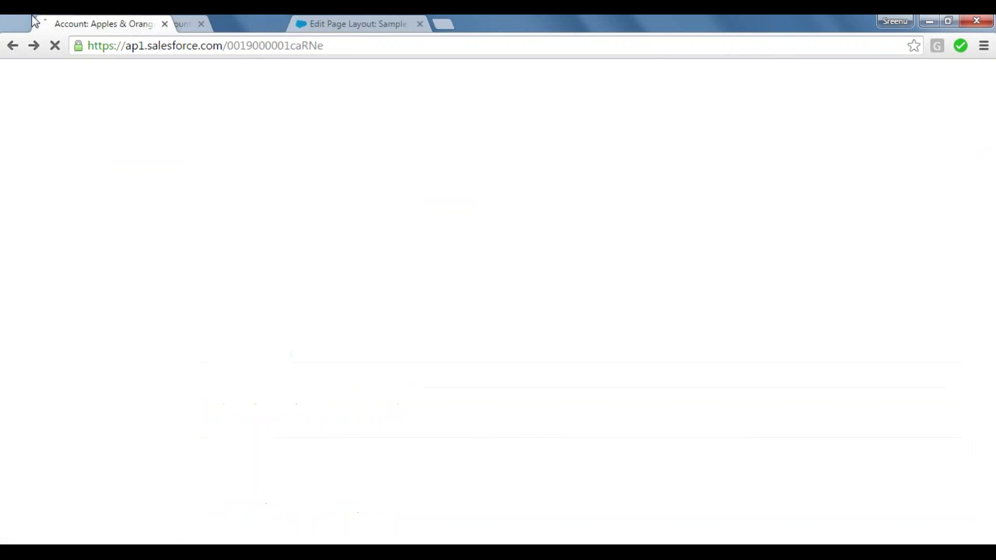
left_click(191, 14)
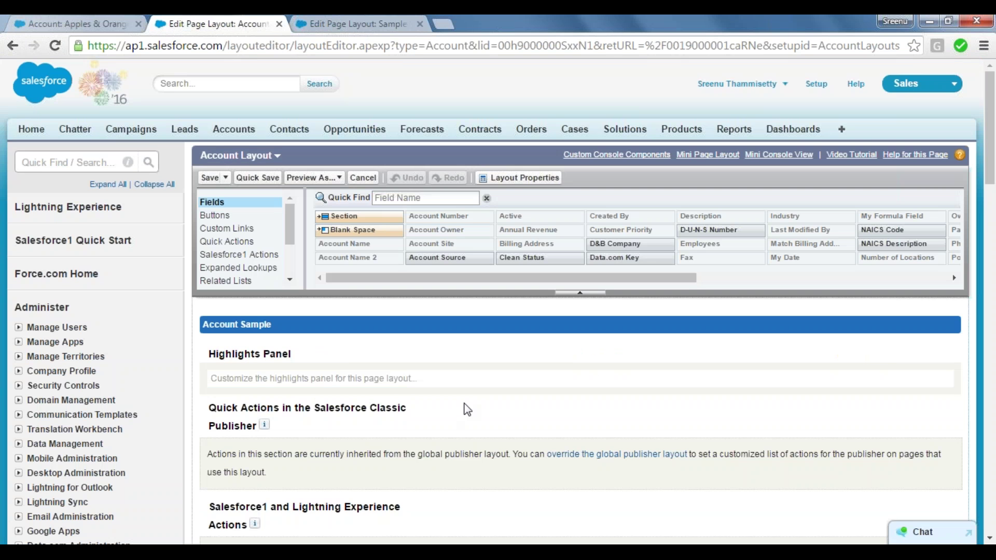
mouse_move(537, 377)
left_click_drag(991, 159, 994, 379)
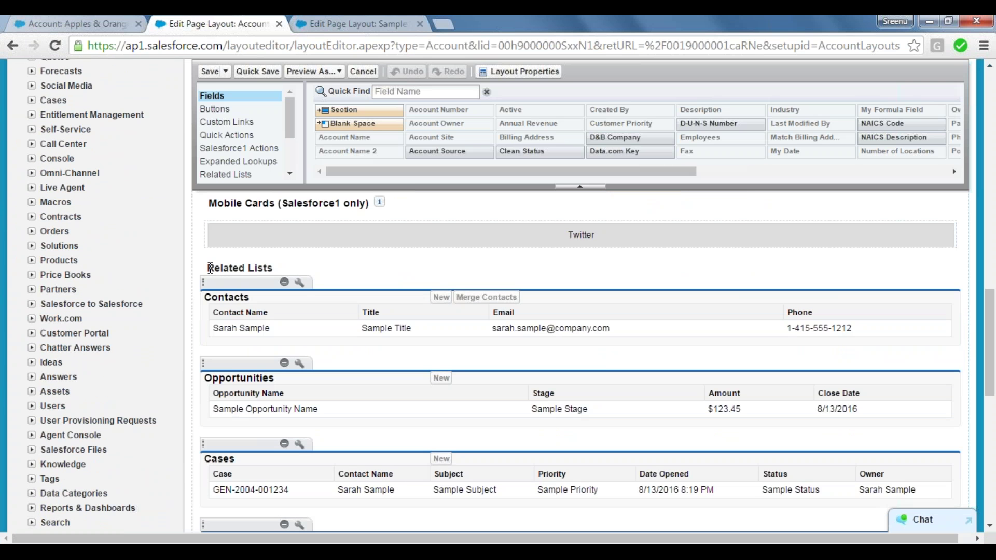
Open Related List Properties for Opportunities on the Account layout via its wrench icon.
left_click_drag(209, 268, 277, 264)
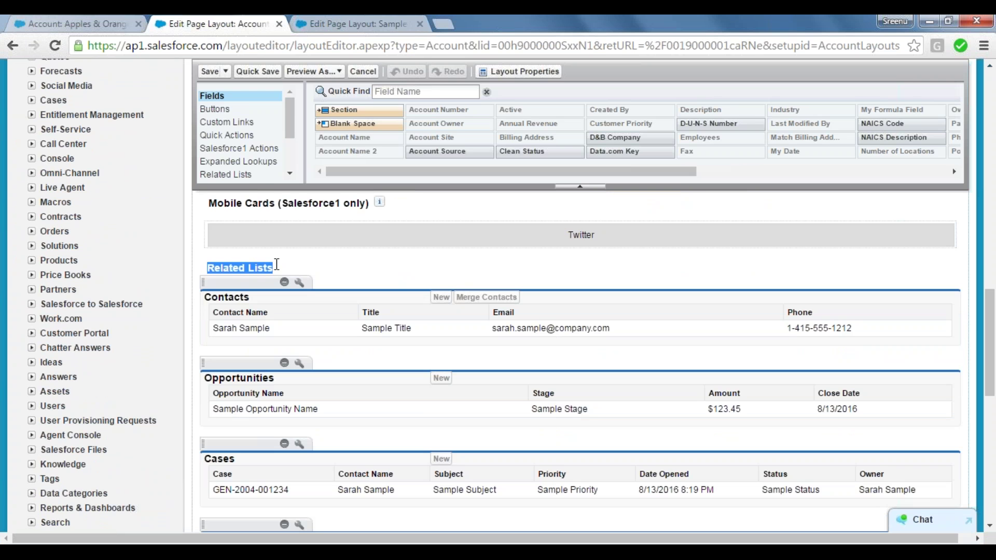
left_click(277, 265)
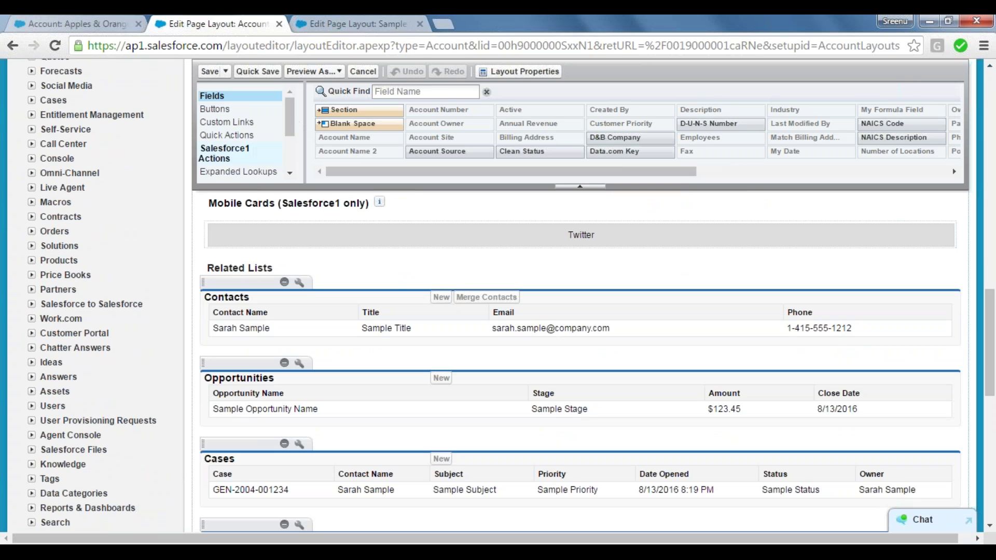
left_click(239, 175)
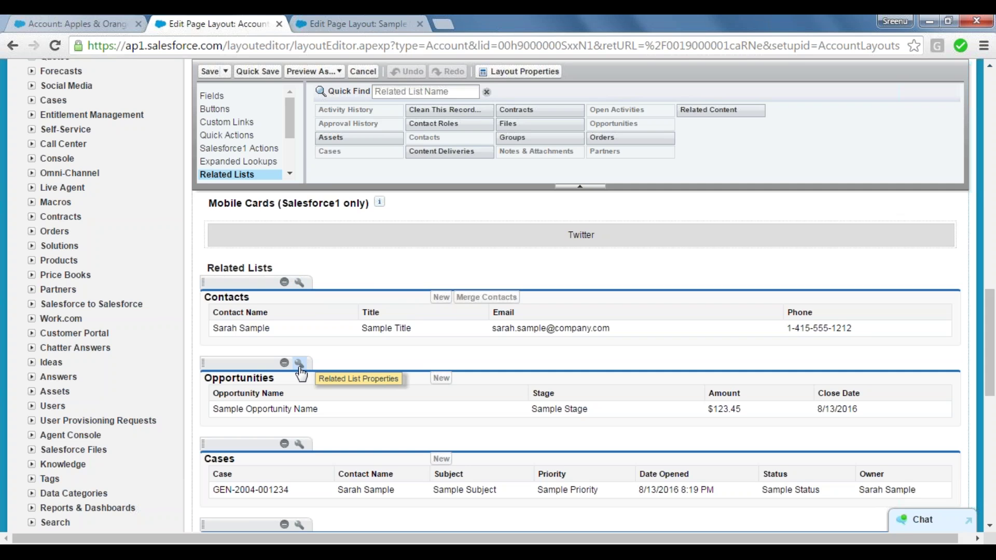
left_click(126, 24)
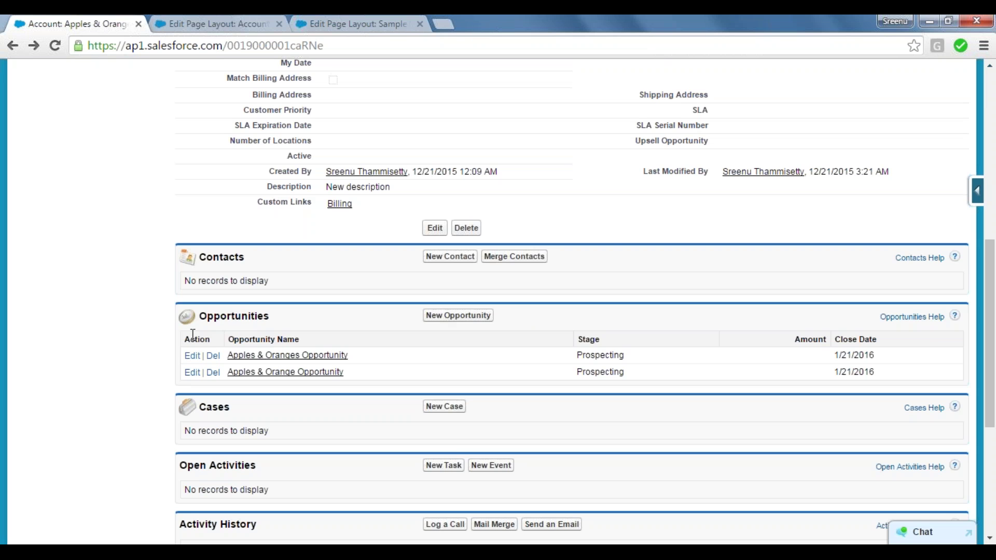
left_click(361, 21)
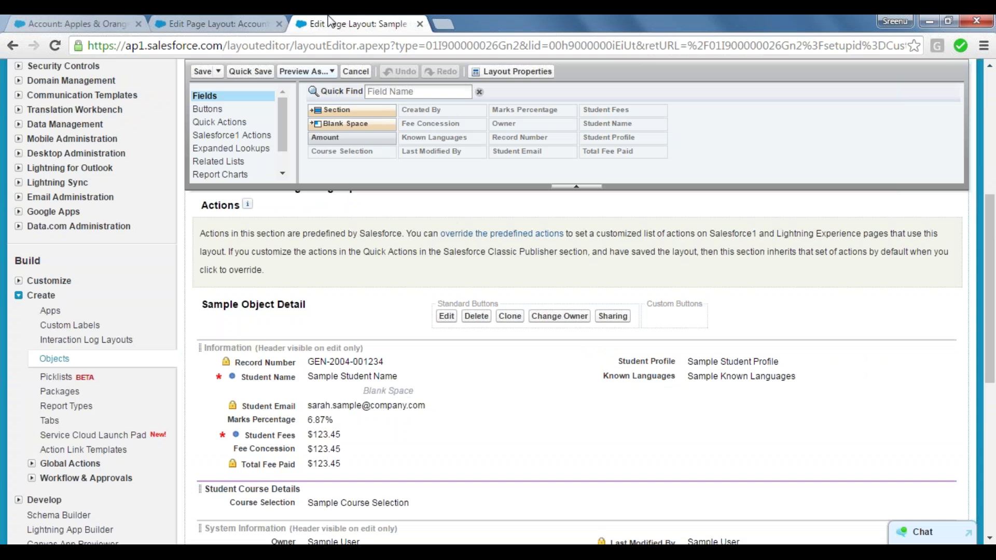
left_click(218, 24)
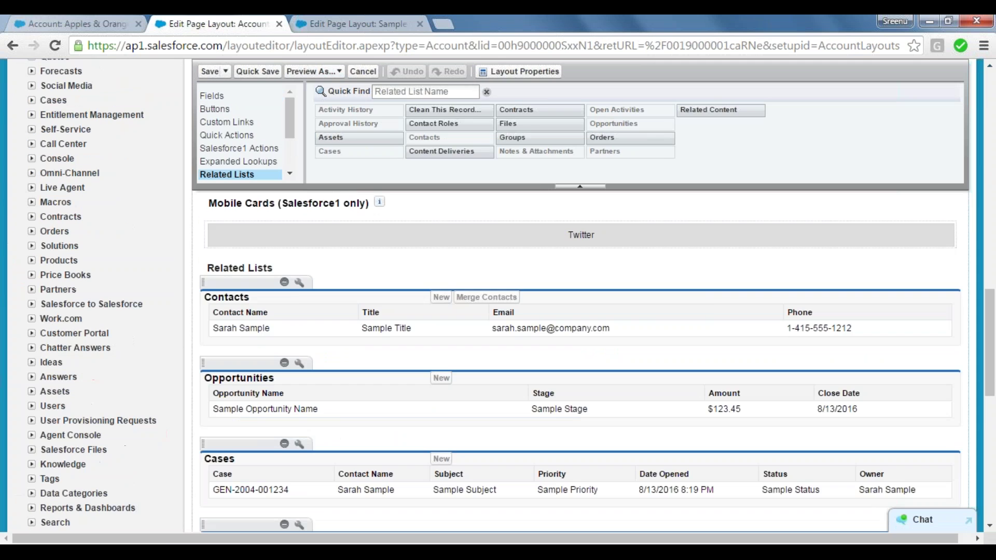
left_click(300, 363)
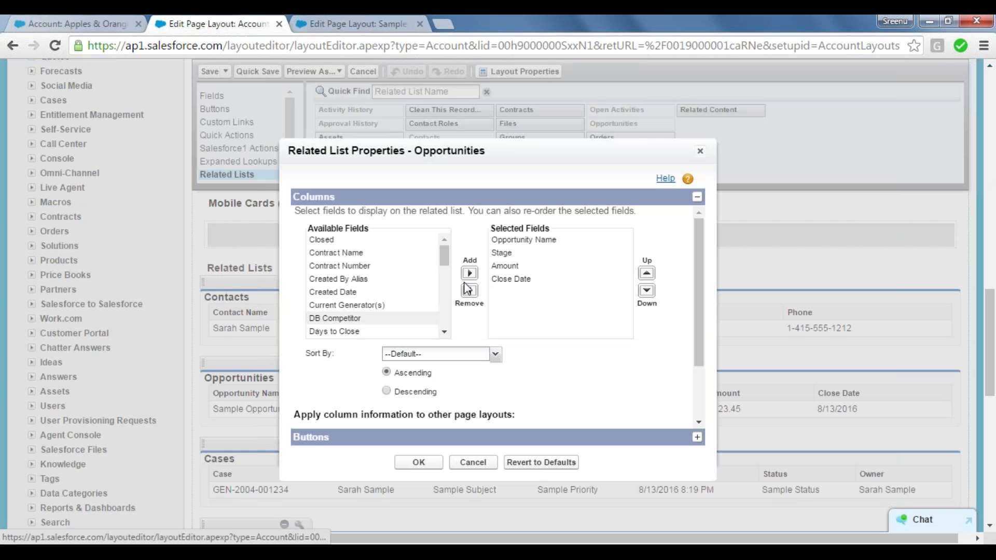
Add Type and Next Step columns to Opportunities, with Next Step after Type, and confirm.
left_click(529, 241)
left_click(510, 253)
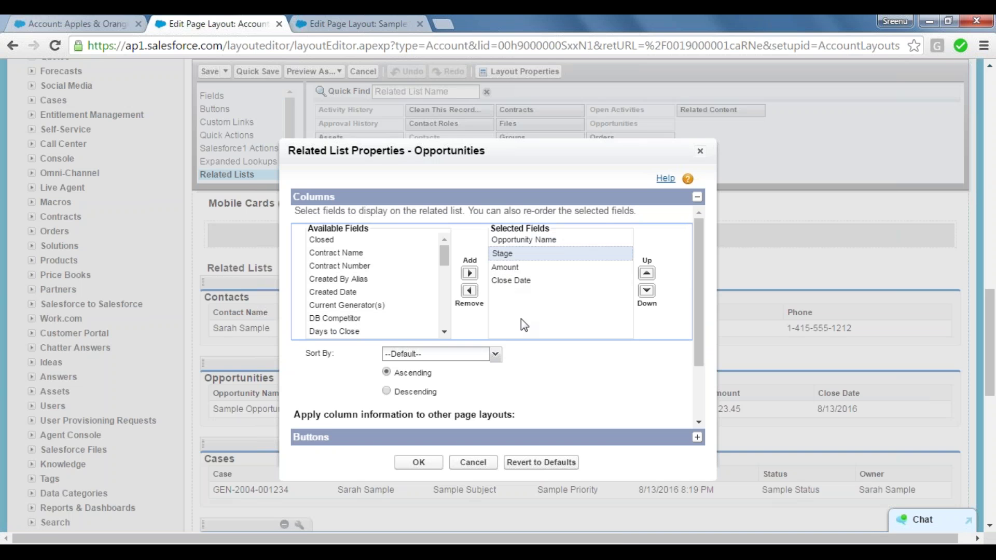
left_click_drag(445, 264, 447, 311)
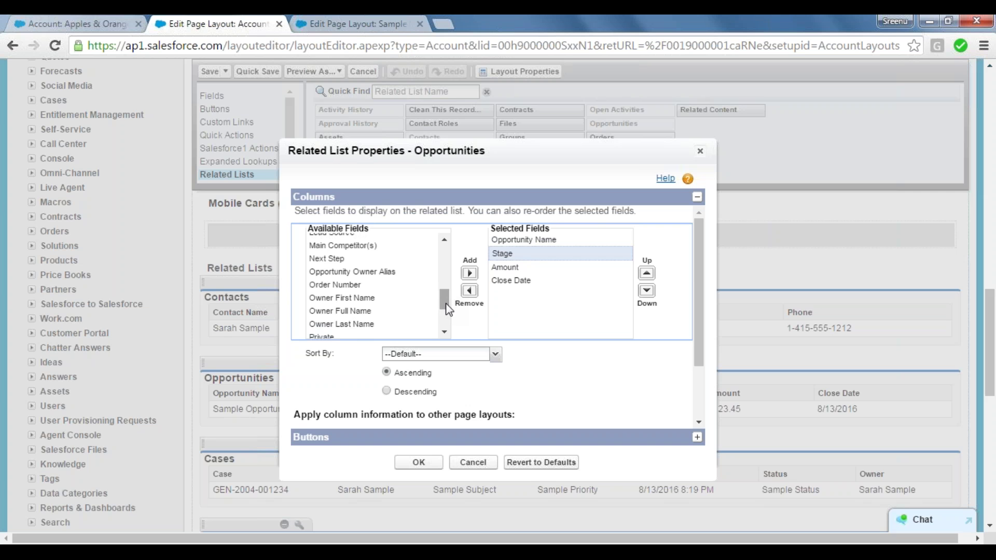
left_click(340, 259)
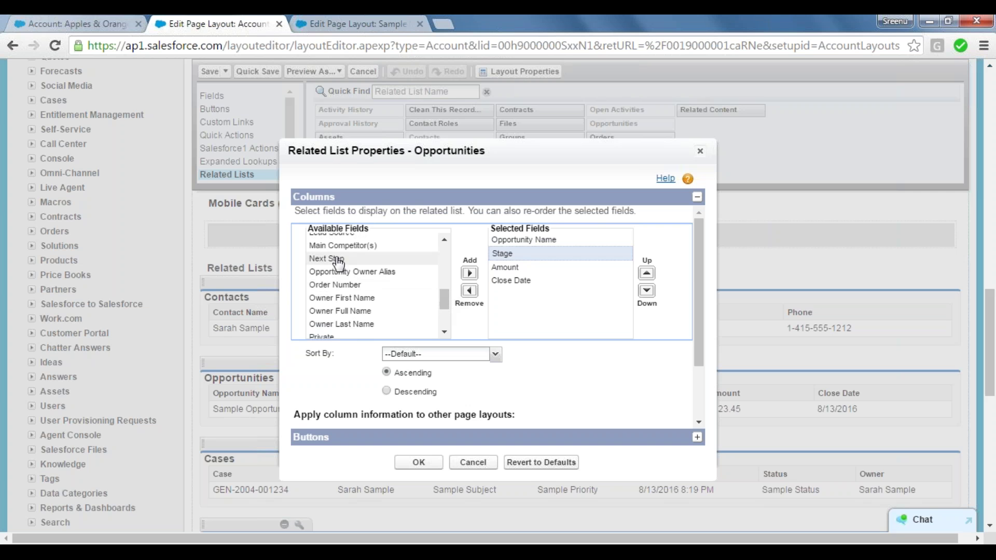
left_click(470, 273)
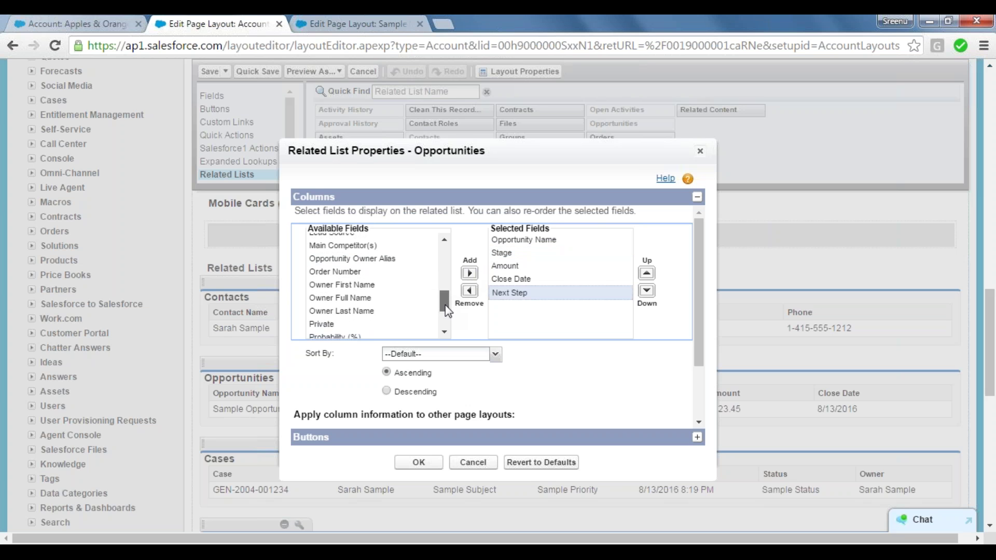
left_click_drag(445, 306, 446, 324)
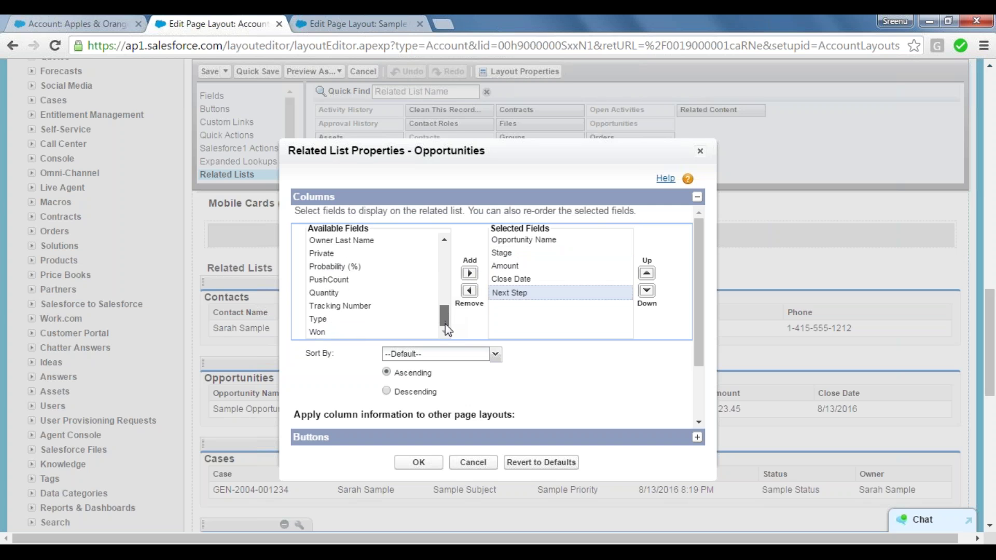
left_click(329, 320)
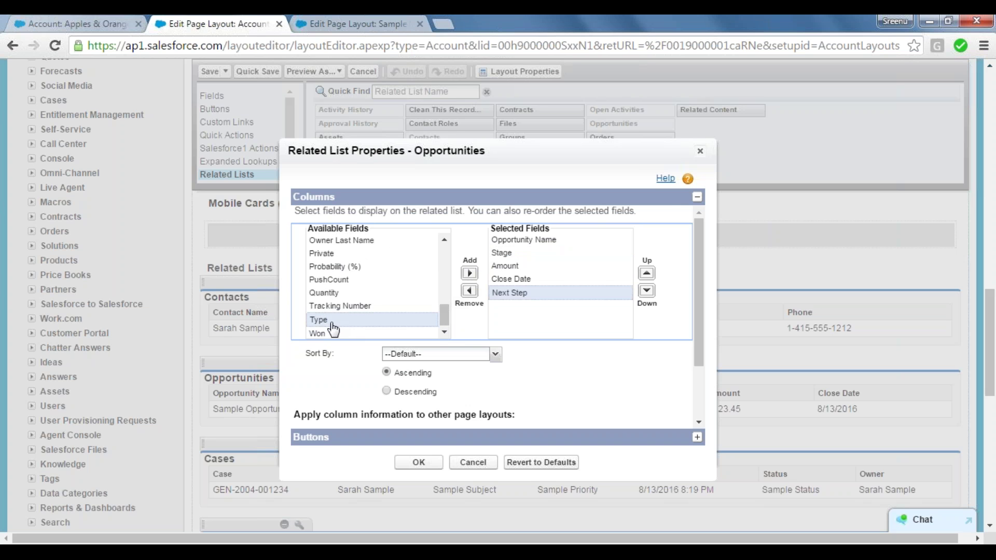
left_click(469, 272)
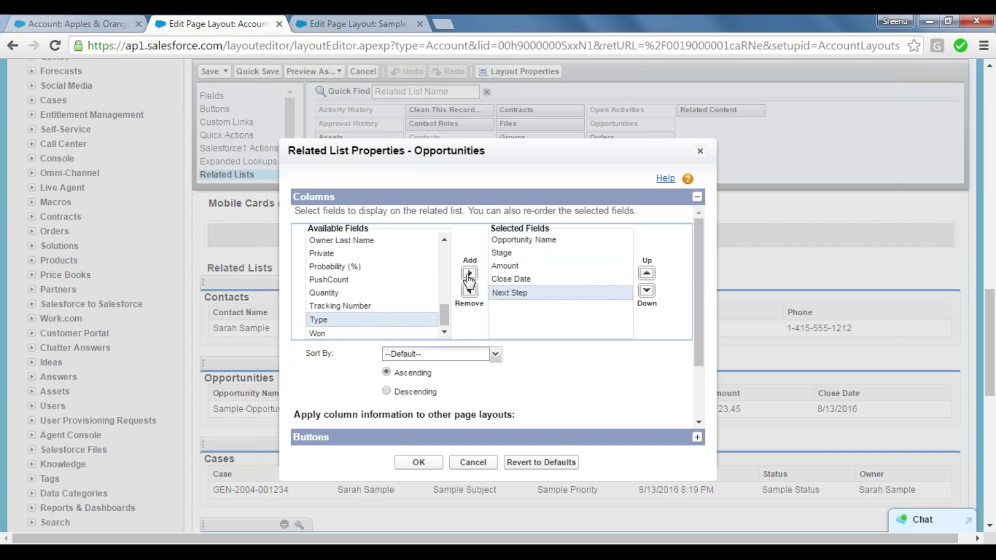
left_click(523, 294)
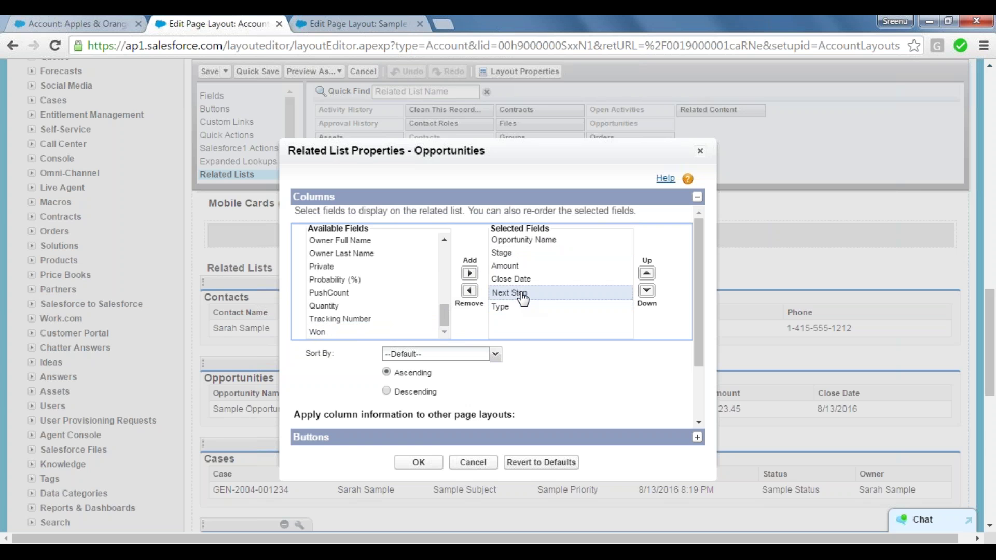
left_click(647, 292)
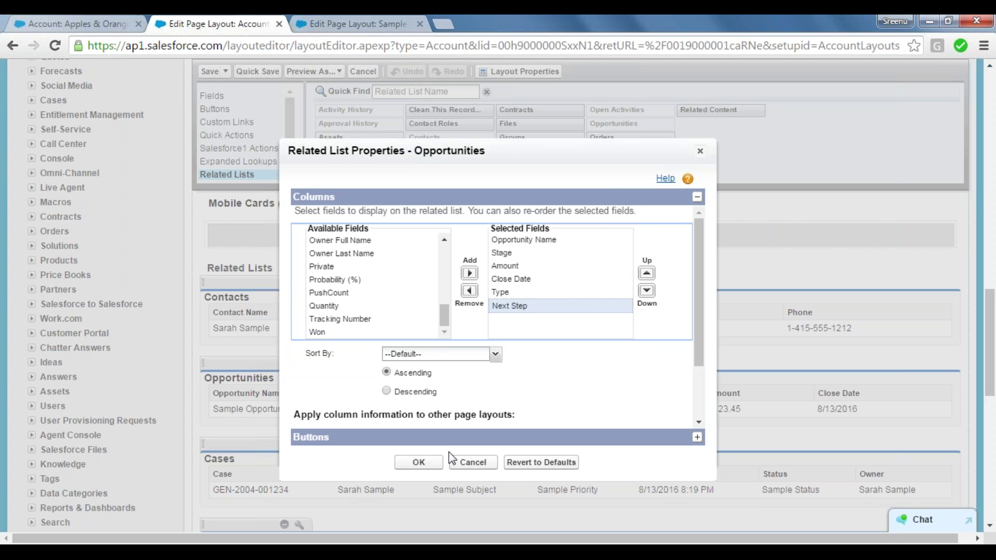
left_click(417, 464)
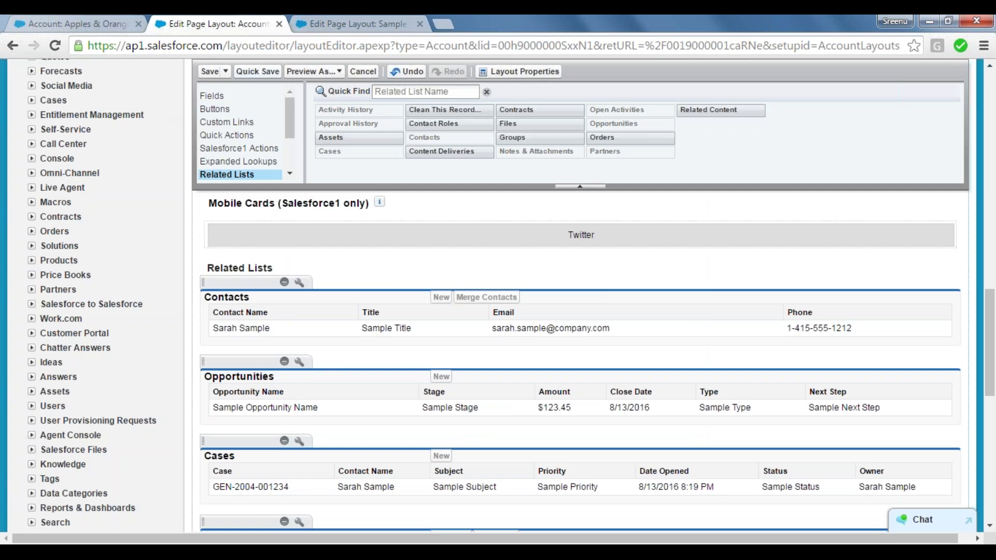
Quick Save the Account layout and reload Apples & Oranges to check the Next Step column.
left_click(253, 75)
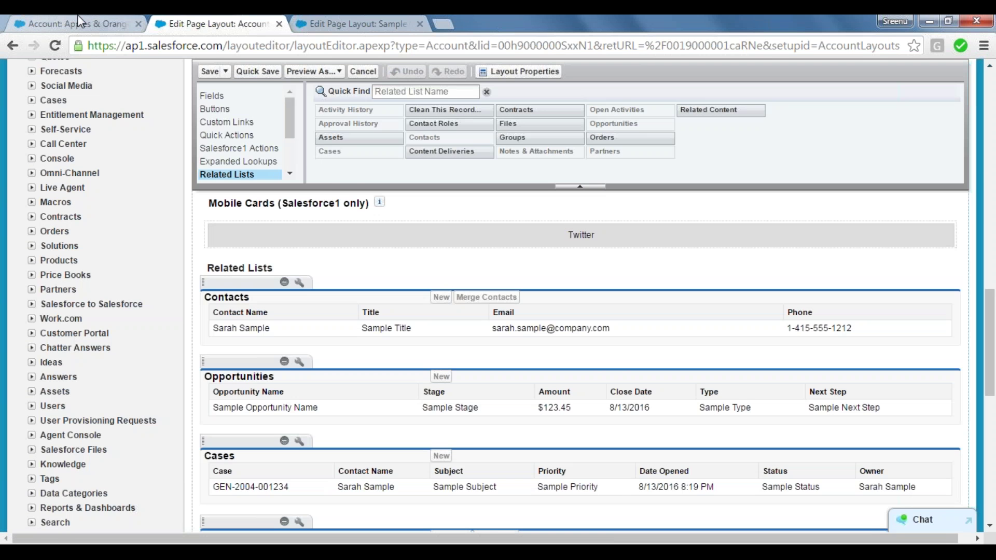
left_click(78, 17)
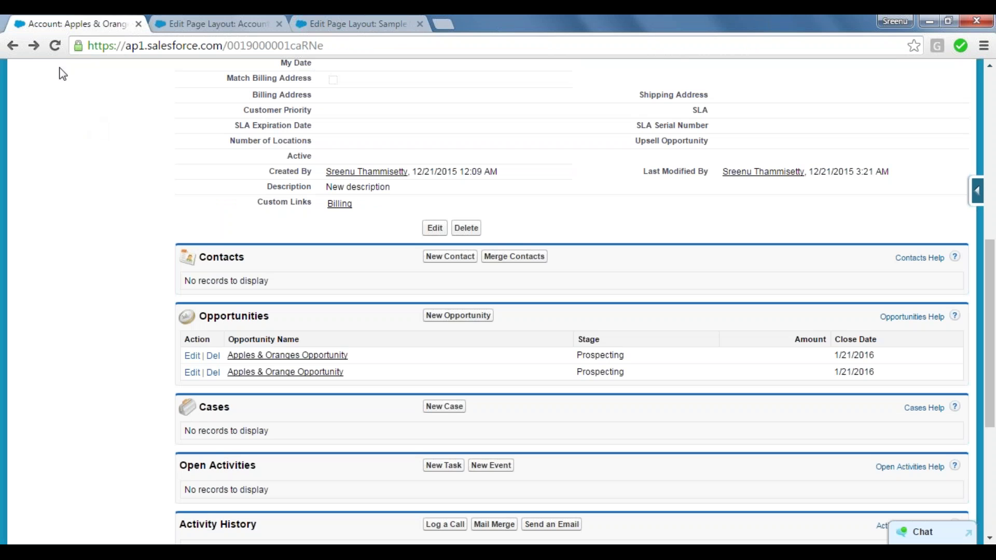
left_click(54, 51)
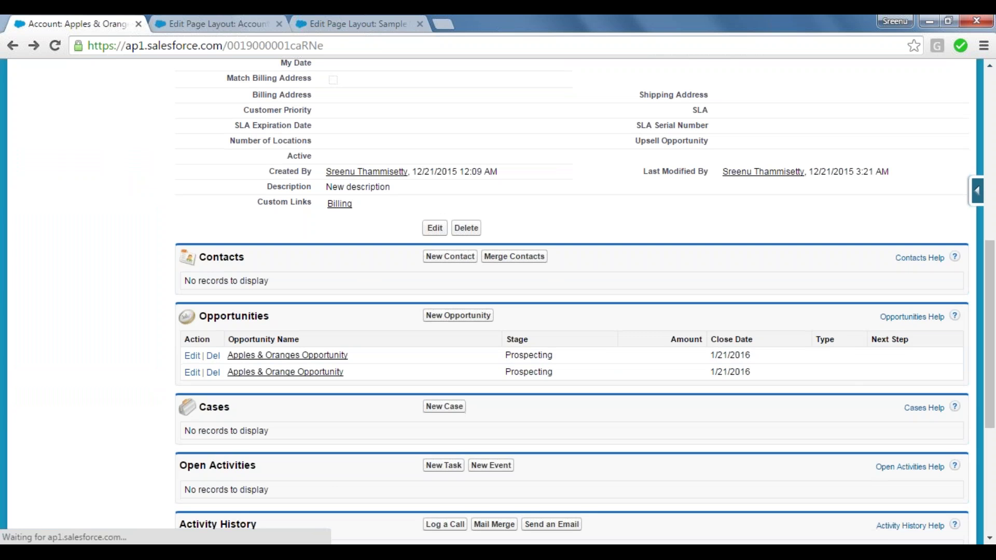
left_click_drag(914, 345, 875, 344)
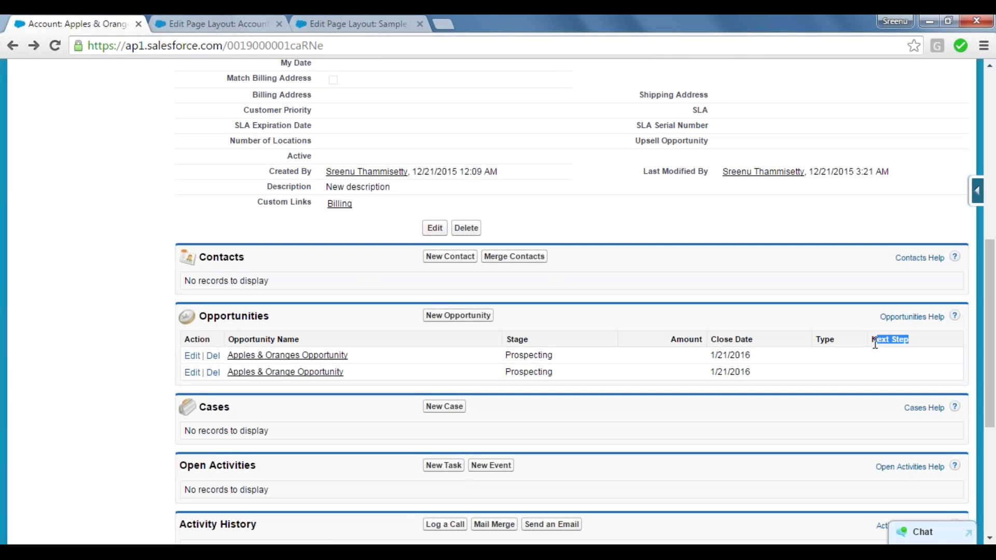
left_click(745, 309)
In the Notepad notes, add a new line after the read-only point reading 'Customization of'.
key("alt+Tab")
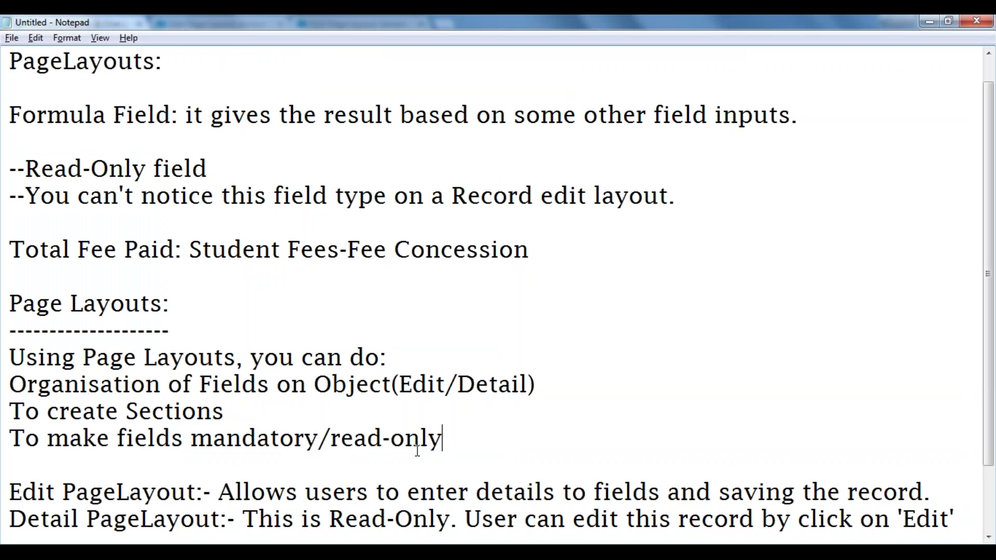
key("Return")
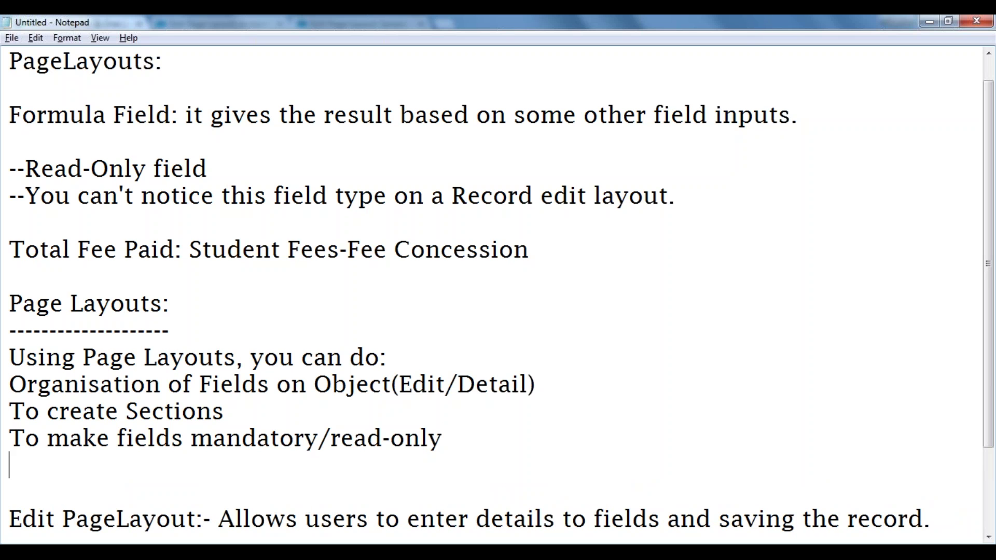
type("Customi")
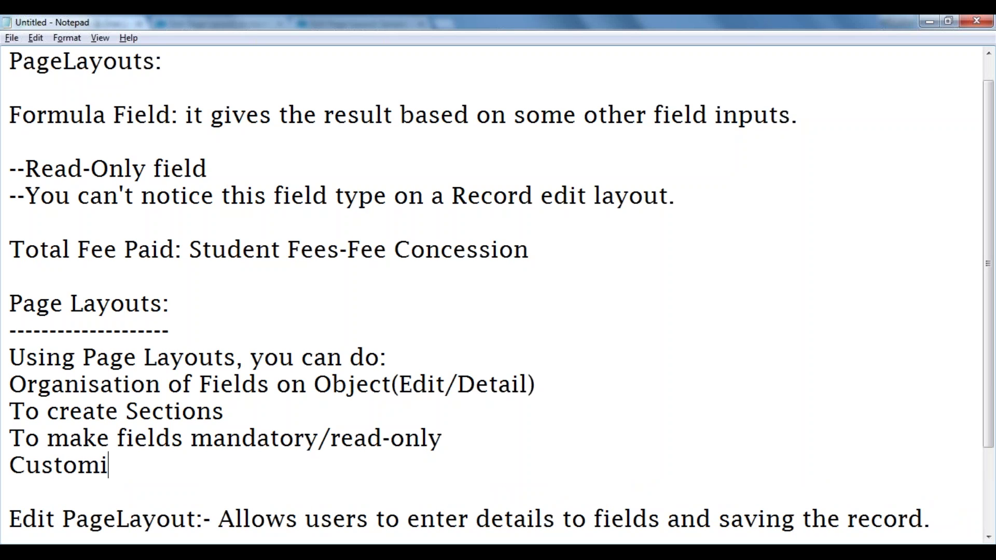
type("zation of")
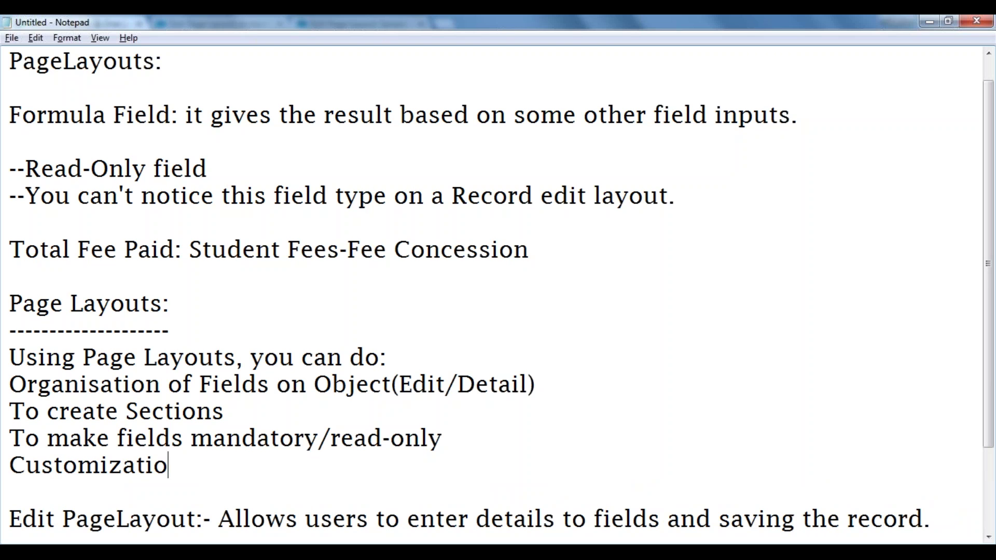
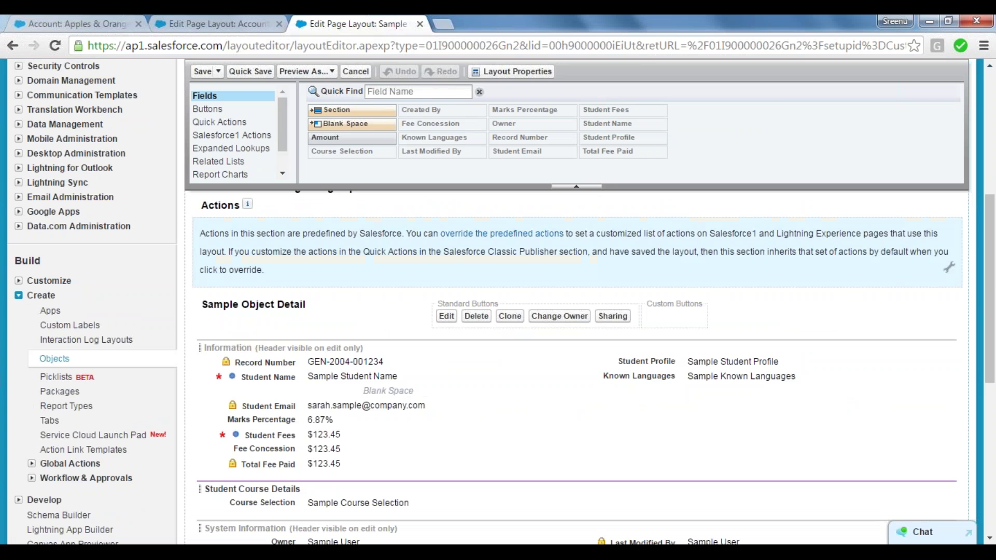
Show the Buttons category in the Sample Object layout palette, including Submit for Approval.
left_click_drag(991, 249, 991, 272)
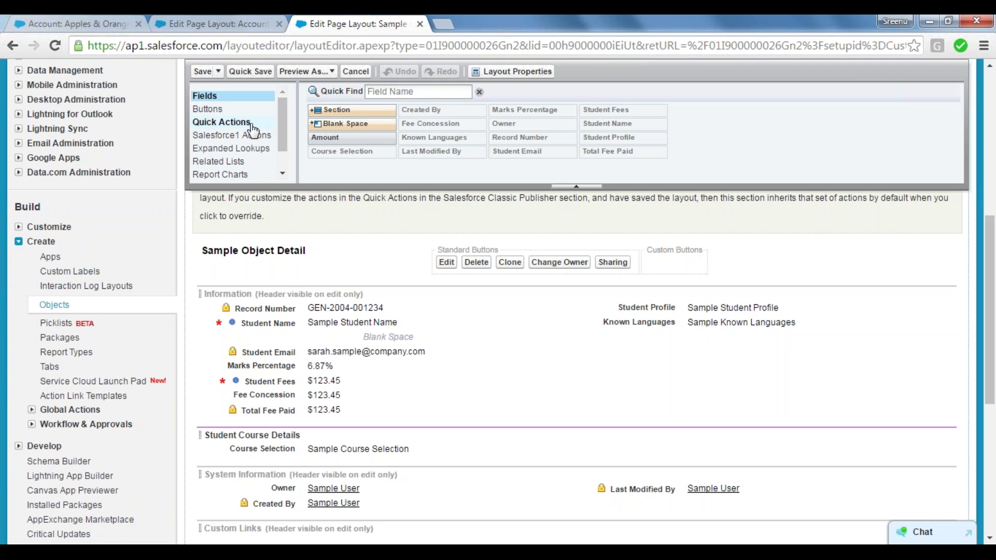
left_click(210, 110)
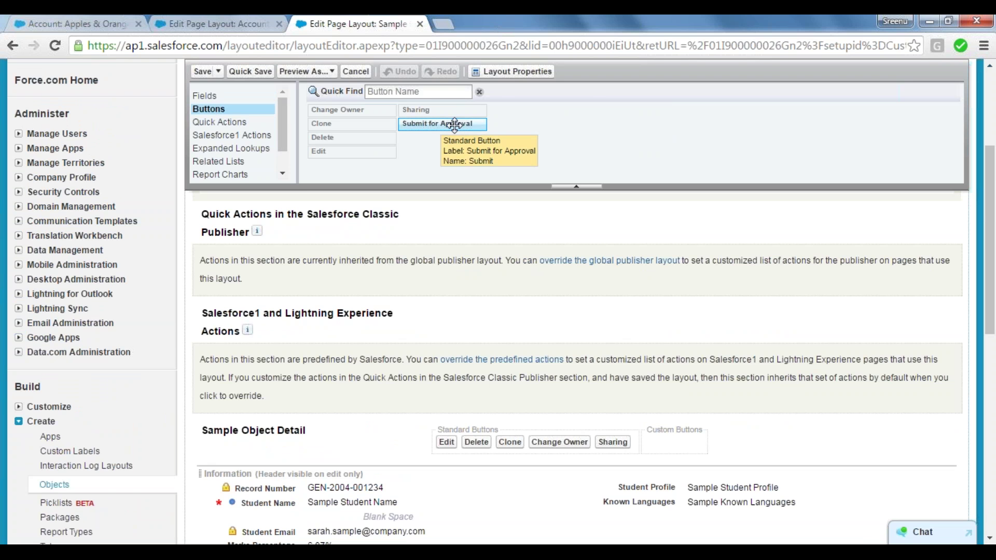
Remove Sharing, Change Owner and Delete from the standard buttons, leaving Edit and Clone, then quick-save.
left_click_drag(454, 125, 475, 148)
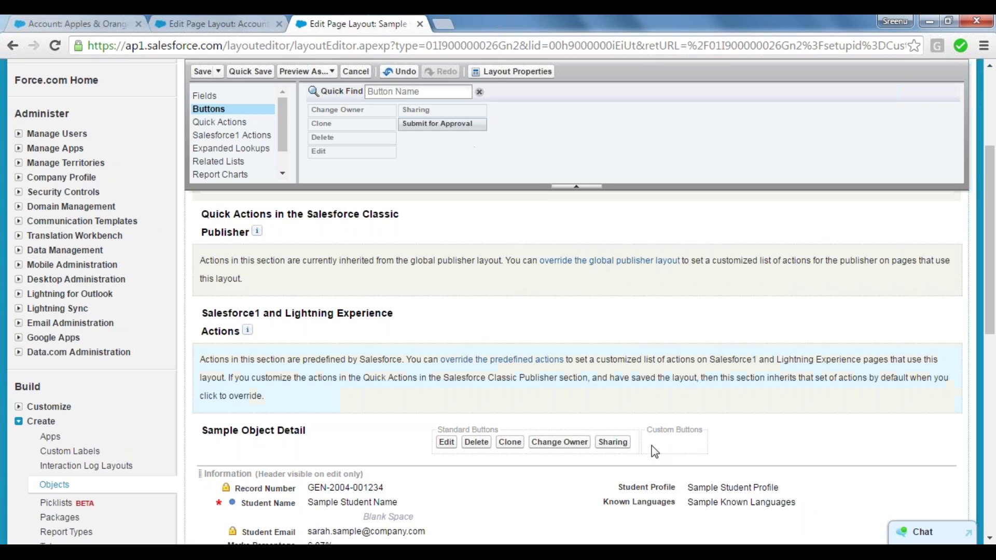
left_click_drag(623, 448, 456, 131)
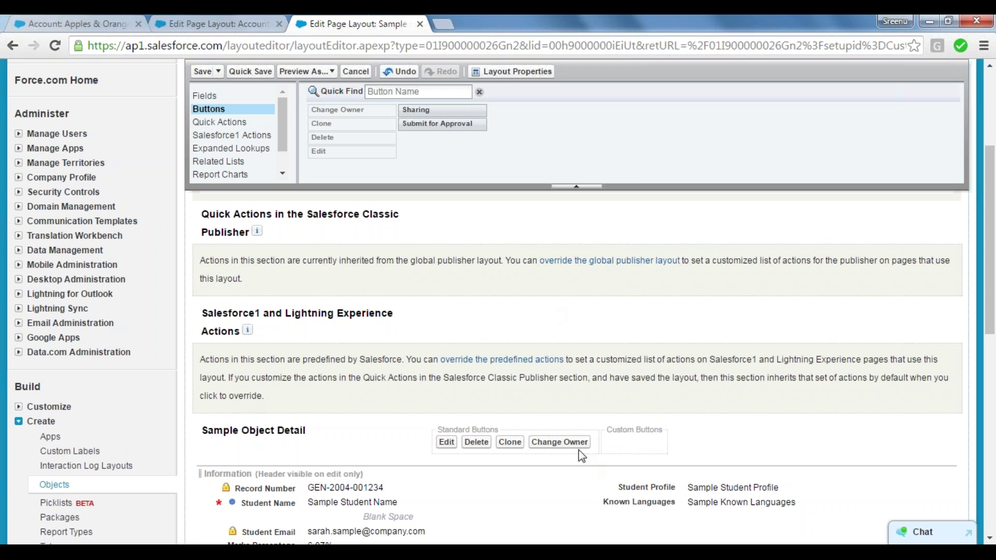
left_click_drag(559, 442, 419, 149)
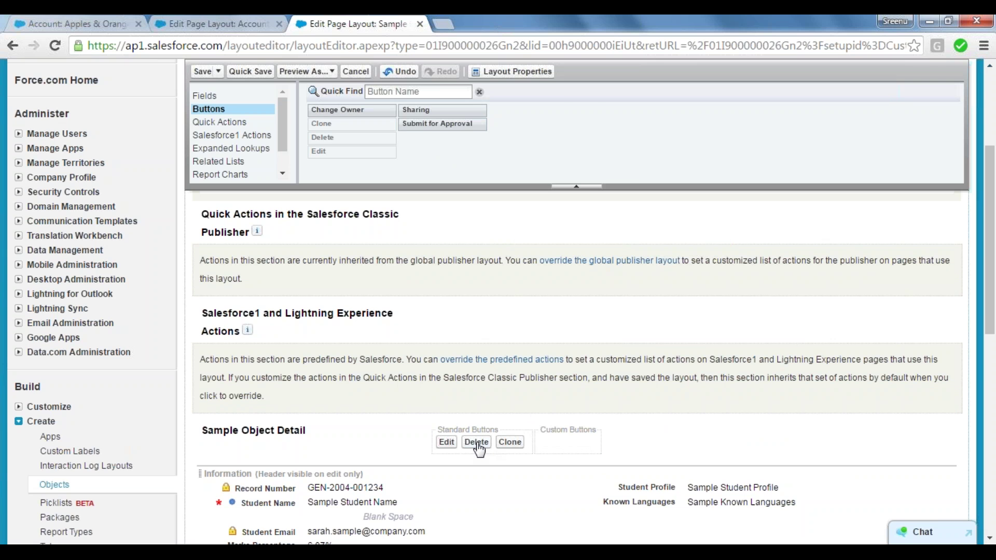
left_click_drag(478, 449, 417, 173)
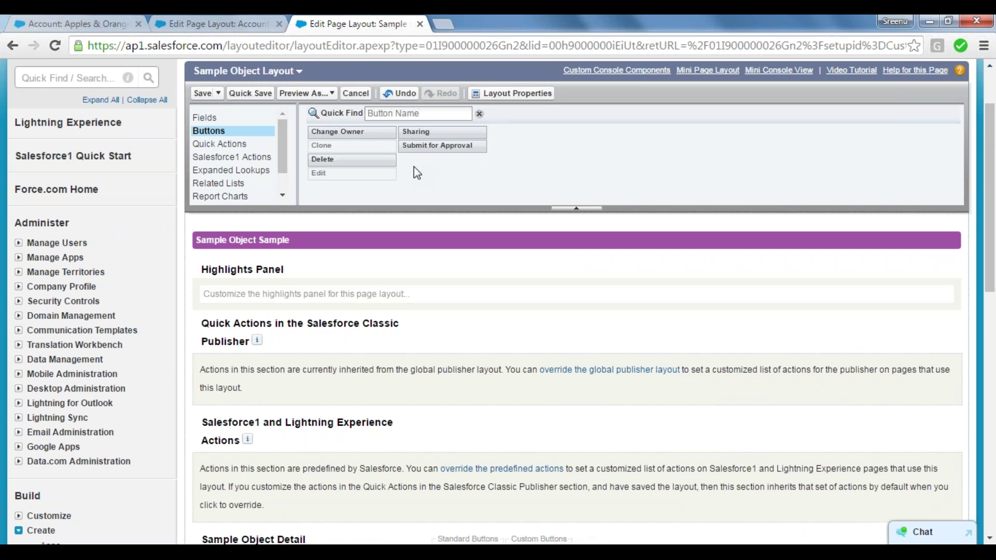
left_click(245, 96)
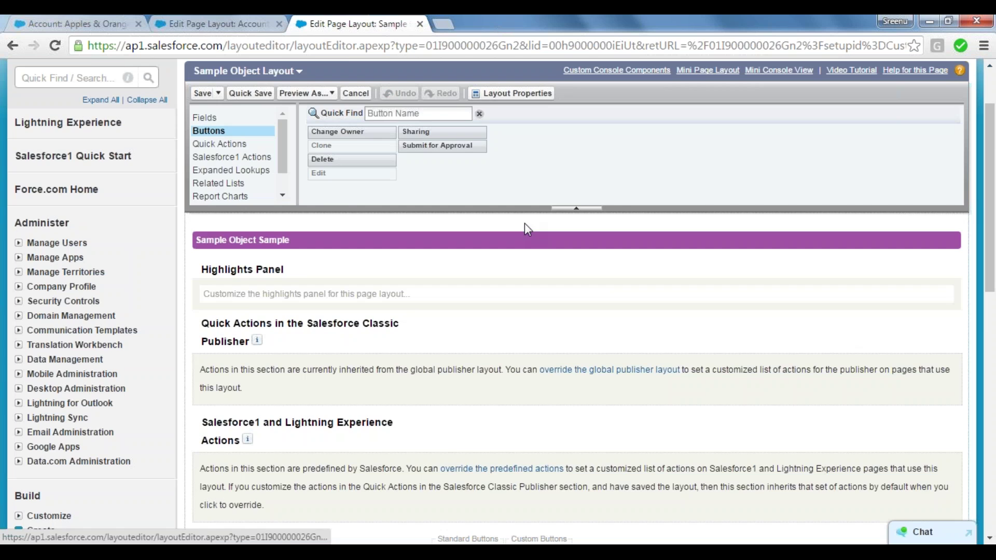
Switch to the Demo App's Sample Objects tab and open record REC-0010.
left_click(231, 16)
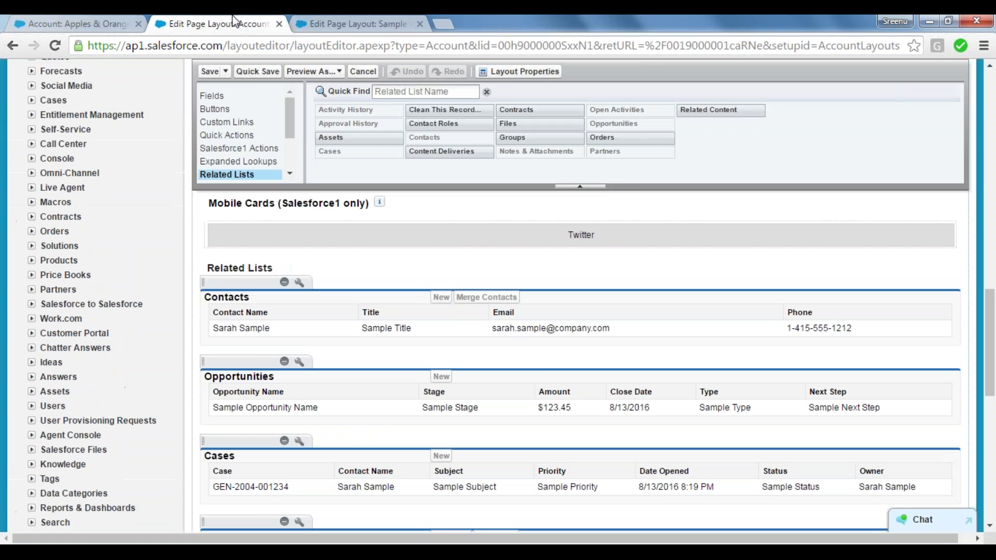
left_click(116, 15)
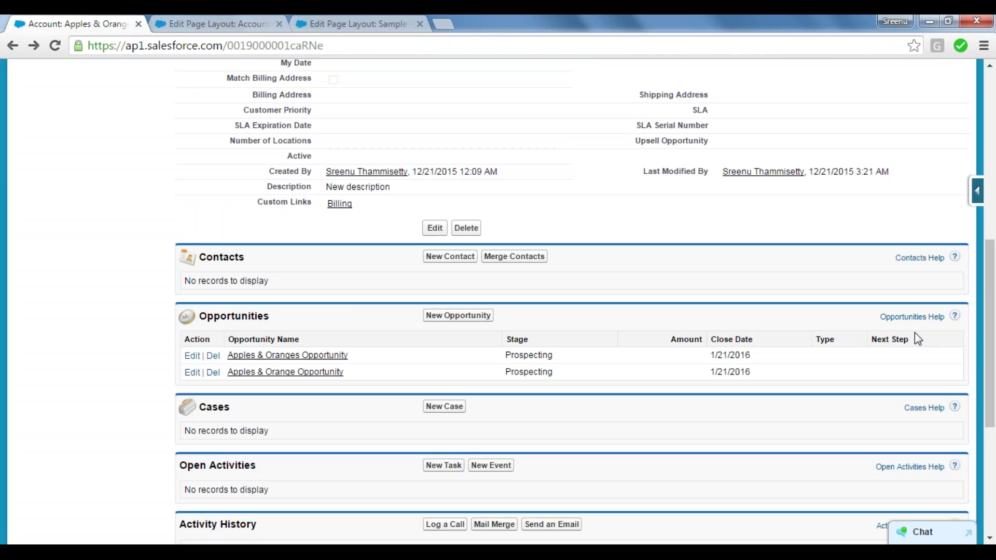
left_click_drag(988, 345, 991, 154)
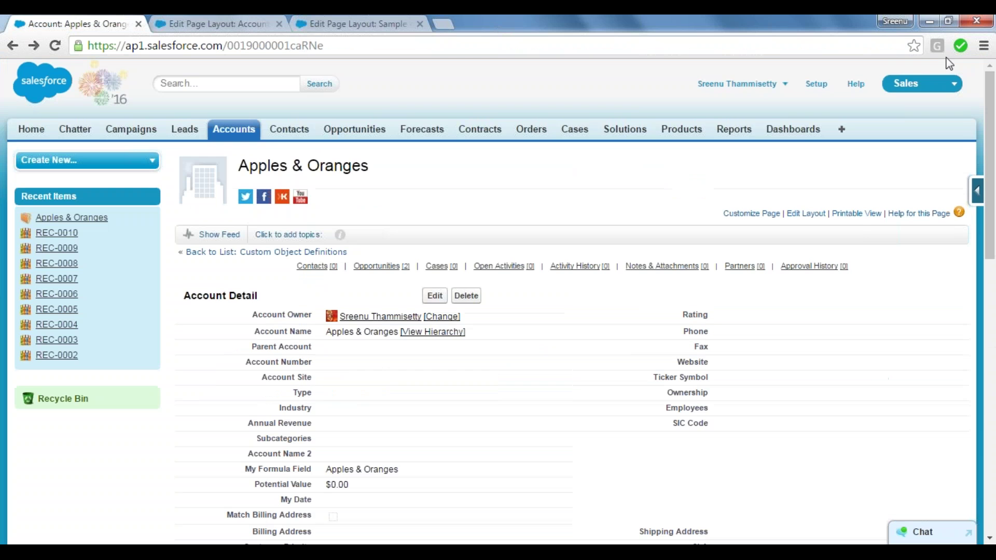
left_click(916, 83)
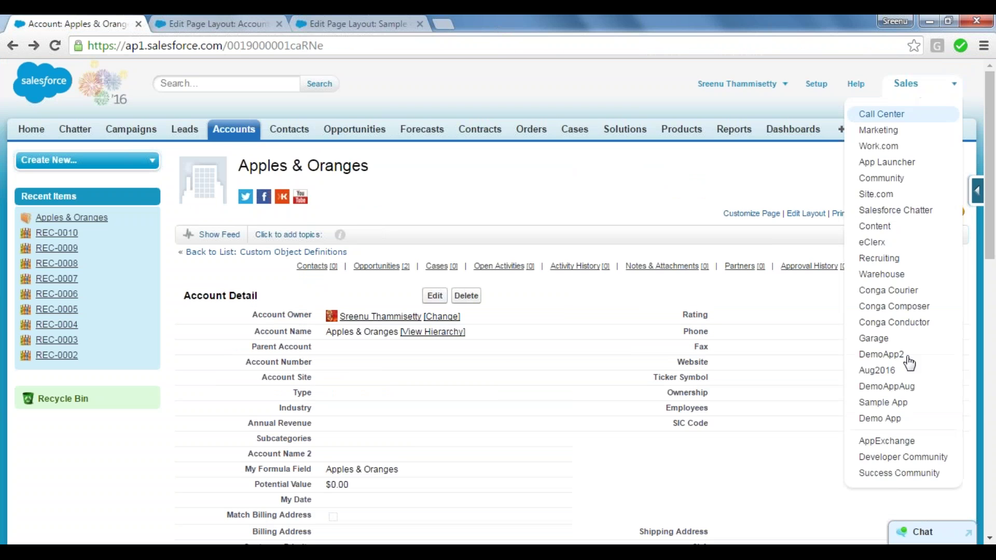
left_click(891, 418)
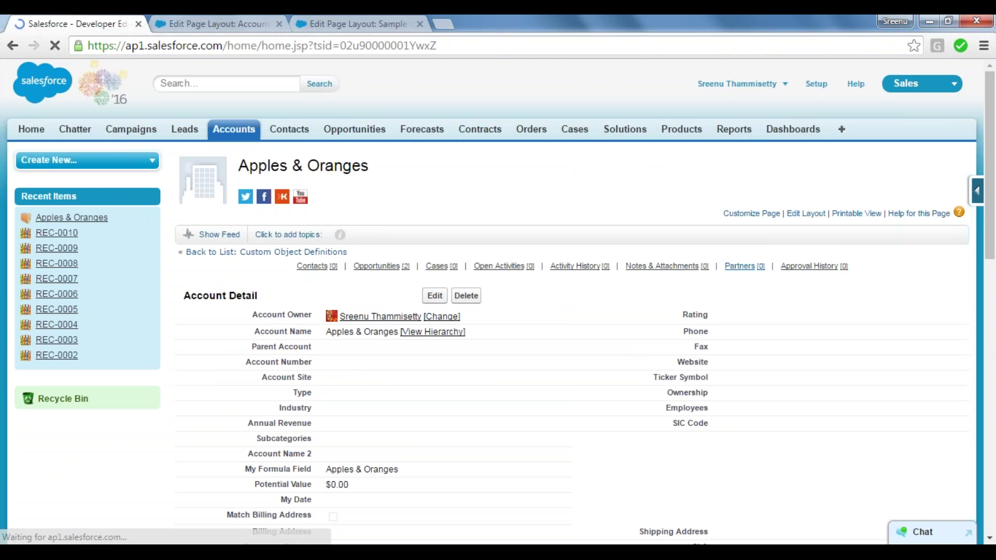
left_click(231, 130)
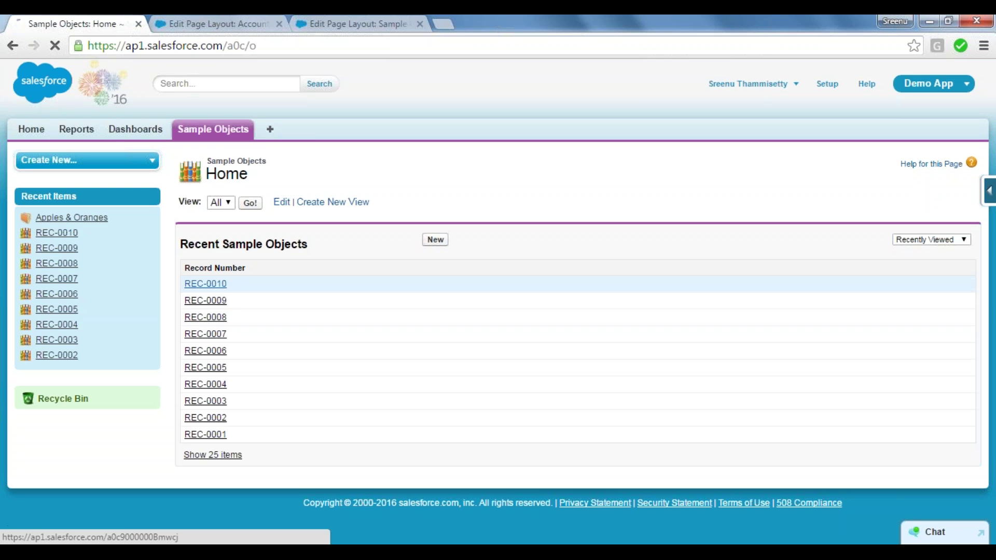
left_click(220, 285)
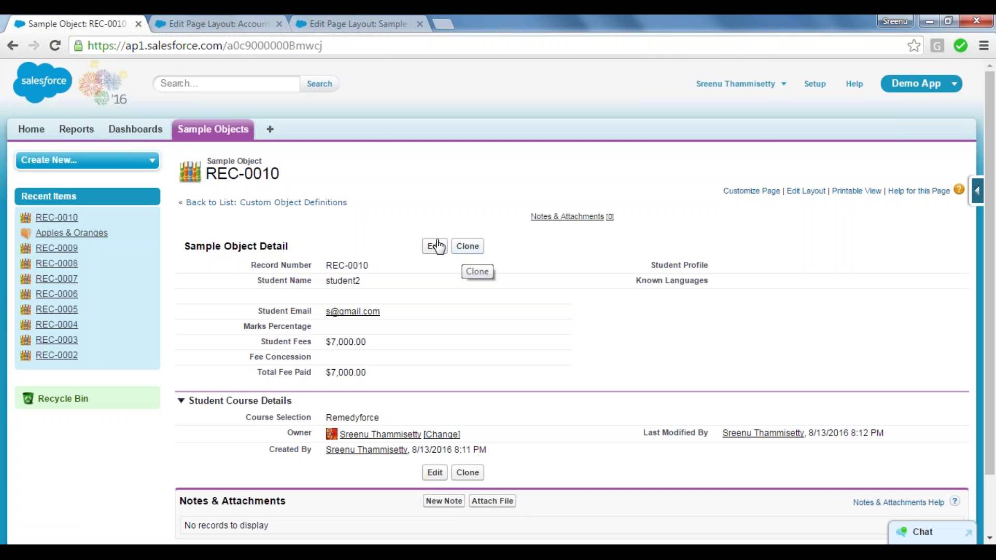
Put Delete back among the standard buttons, quick-save, and reload REC-0010 to confirm it appears.
left_click(342, 21)
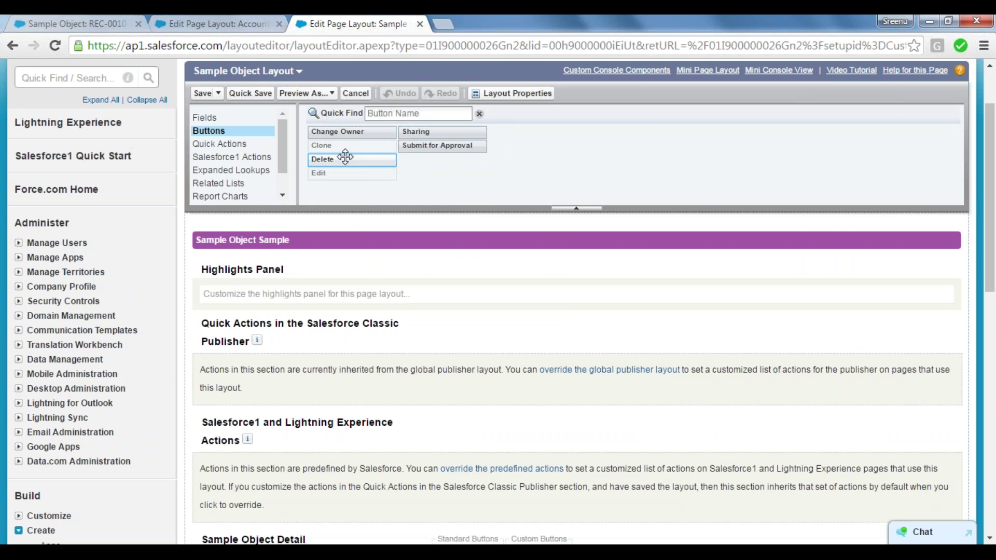
mouse_move(326, 161)
left_mouse_down()
mouse_move(515, 418)
mouse_move(558, 524)
mouse_move(545, 491)
mouse_move(498, 492)
left_mouse_up()
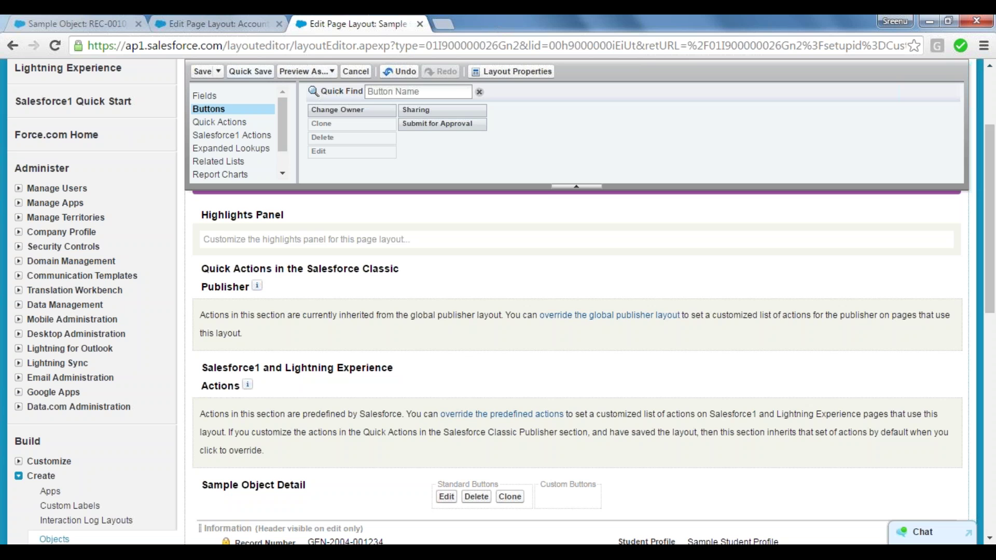
left_click(250, 70)
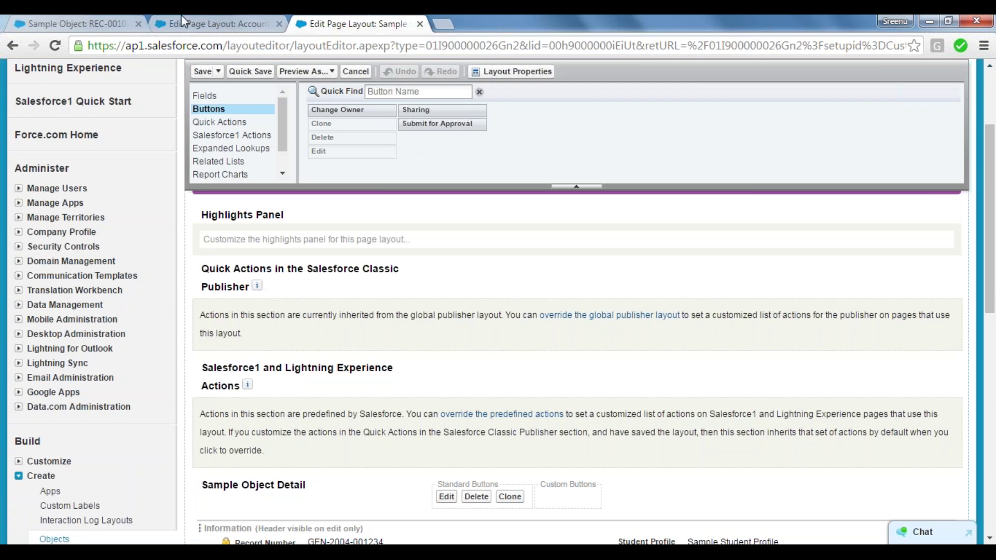
left_click(73, 23)
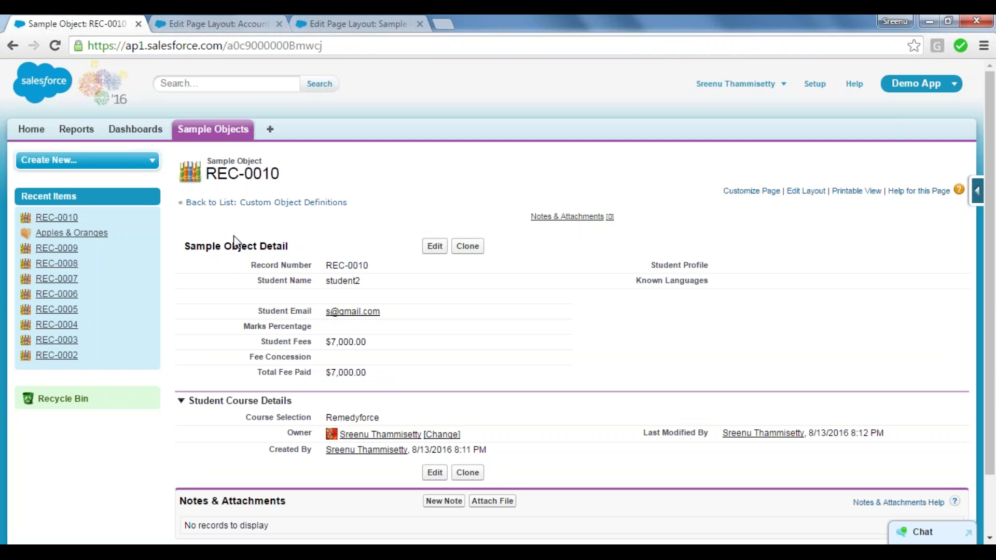
left_click(56, 49)
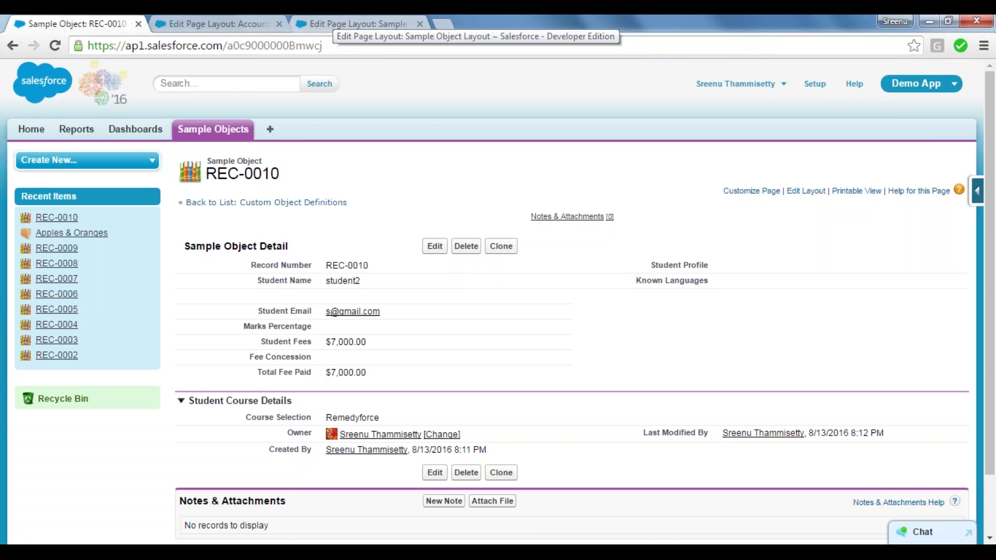
Quick-save the Sample Object layout and list its available quick actions, such as New Case and Log a Call.
left_click(352, 24)
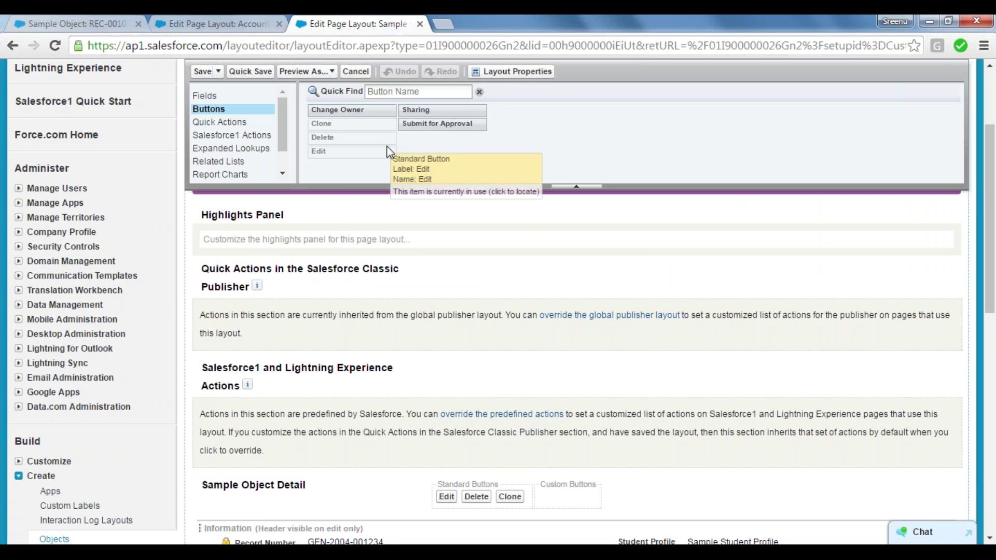
left_click(245, 70)
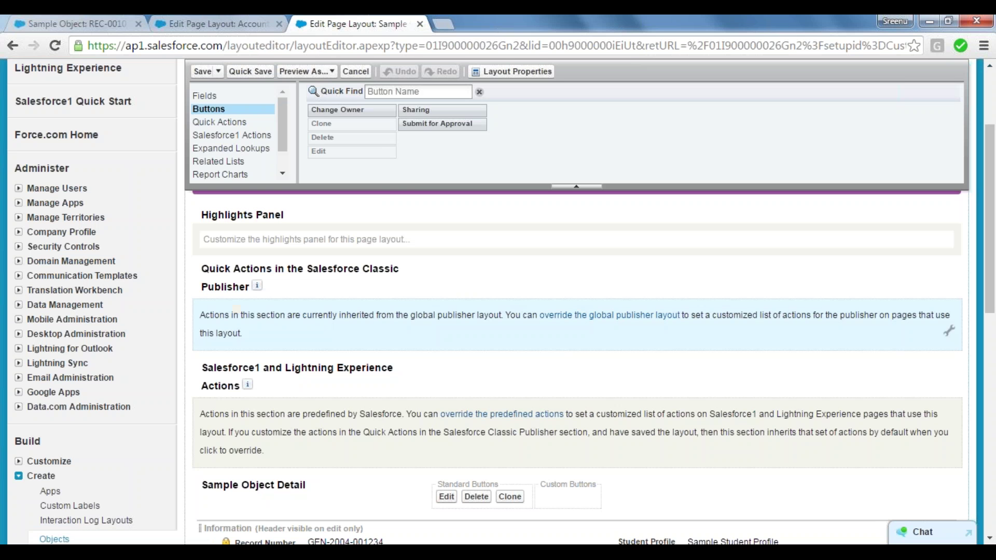
left_click(232, 124)
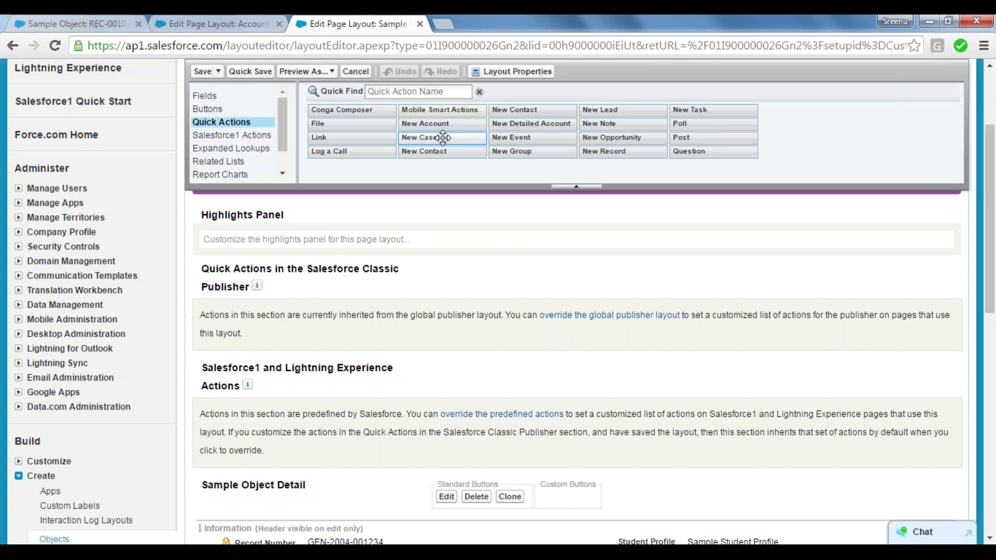
Try dropping New Case, New Note, New Record and Conga Composer onto the layout, then list Salesforce1 actions.
left_click_drag(443, 137, 329, 428)
left_click_drag(987, 252, 962, 361)
left_click_drag(603, 123, 550, 111)
left_click_drag(990, 317, 990, 392)
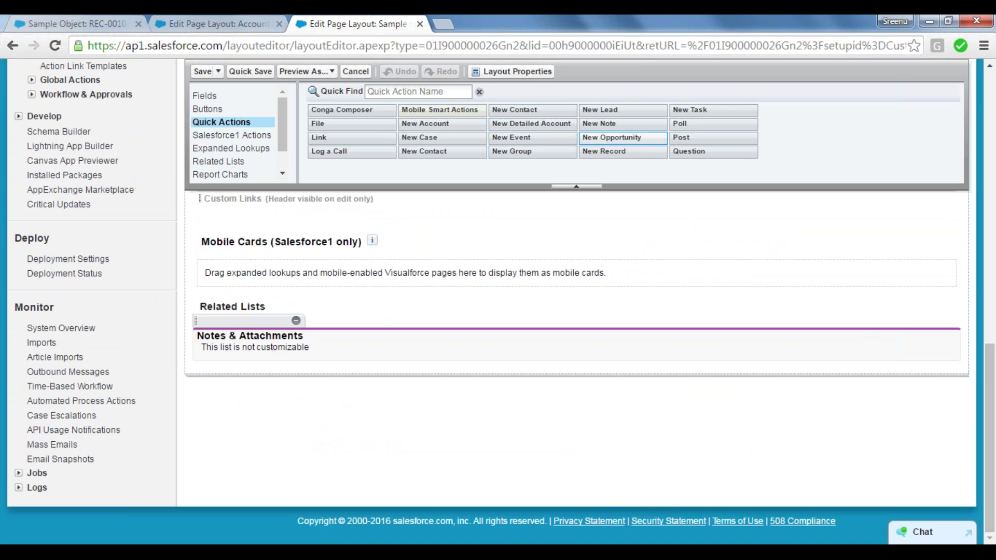
left_click_drag(624, 137, 500, 318)
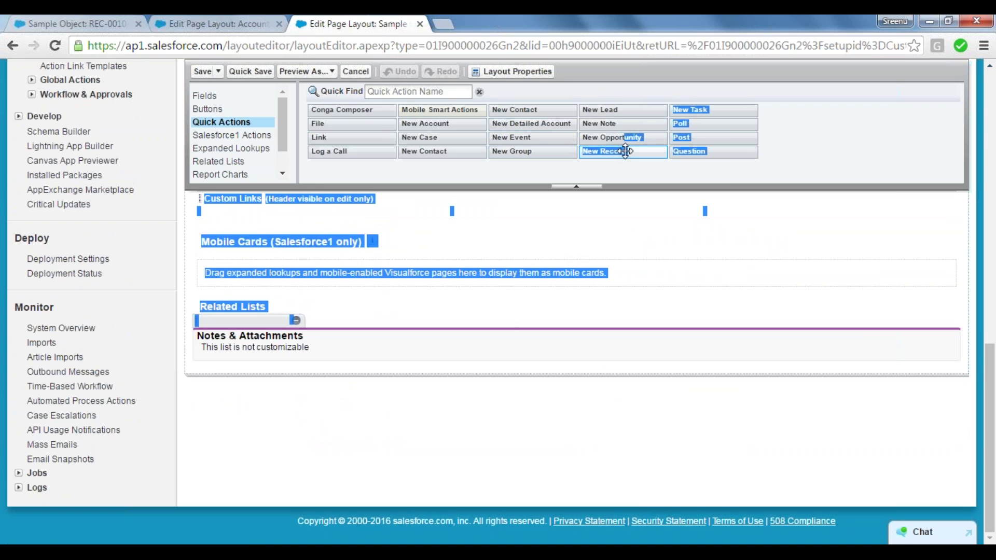
left_click_drag(613, 151, 521, 374)
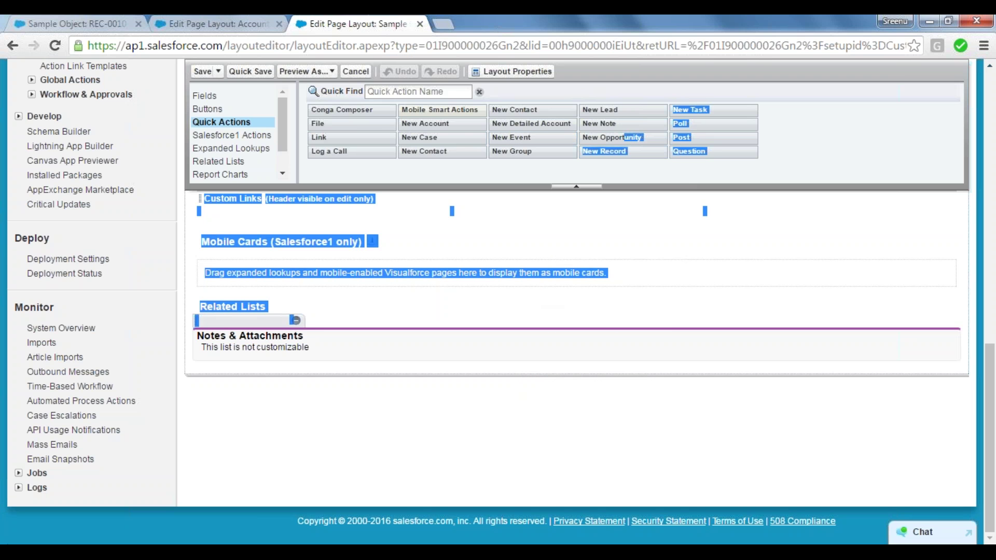
left_click(447, 235)
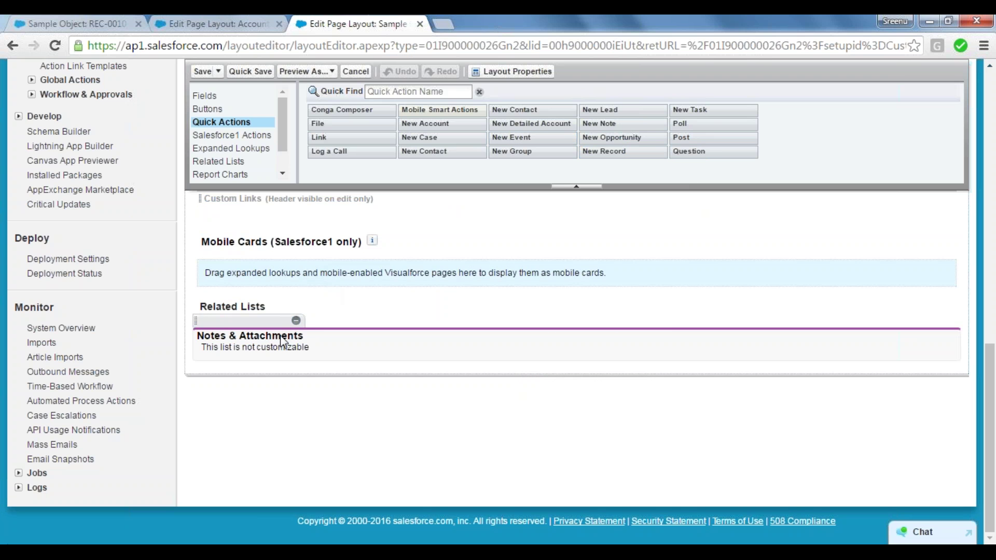
left_click_drag(332, 110, 328, 226)
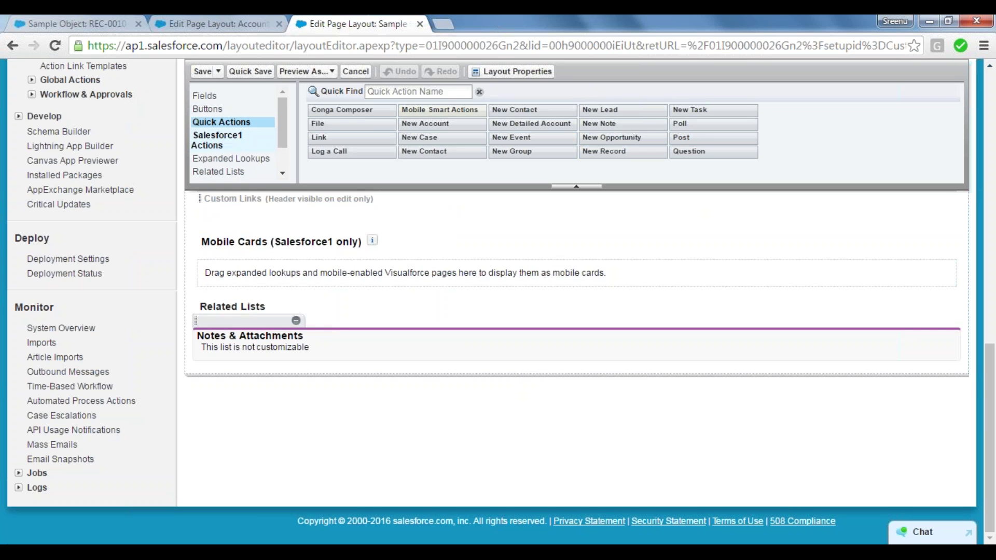
left_click(244, 141)
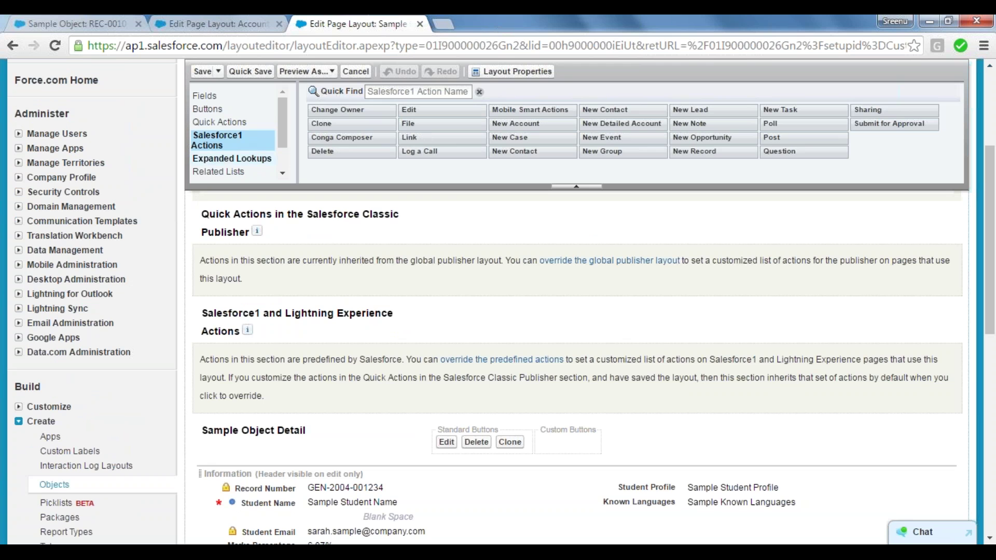
Override the global publisher layout and trim the Classic Publisher actions to Post, File and Poll.
left_click_drag(202, 217, 278, 214)
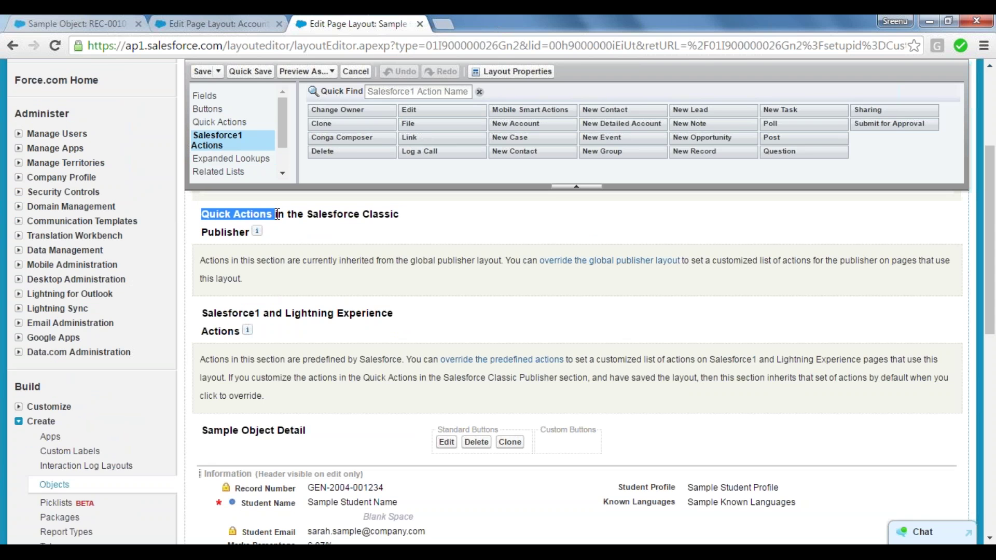
left_click(278, 214)
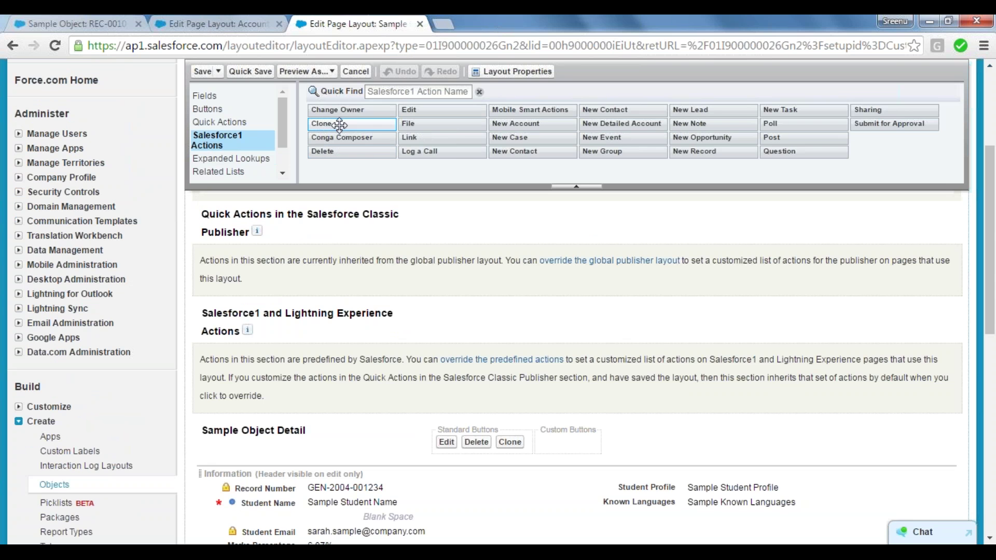
left_click_drag(337, 125, 329, 258)
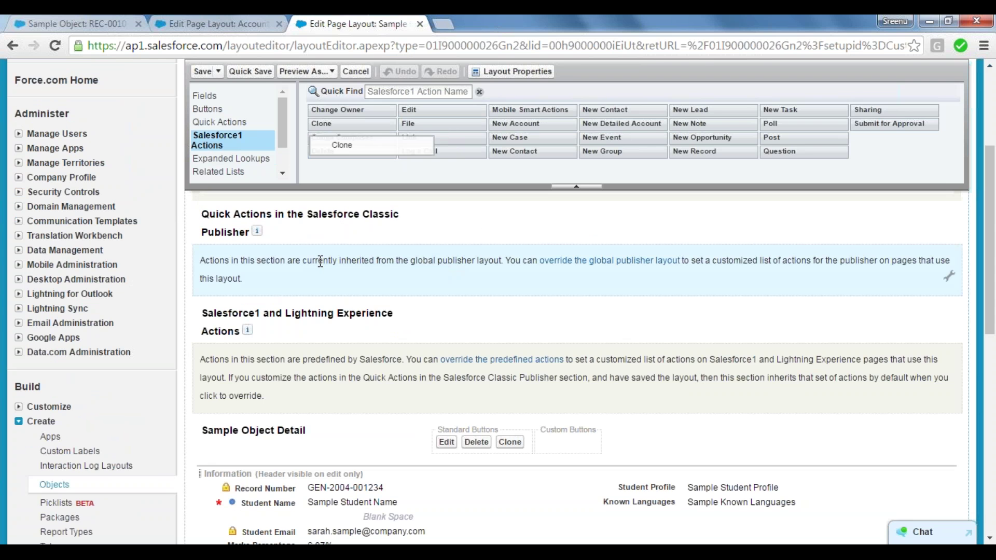
left_click(950, 284)
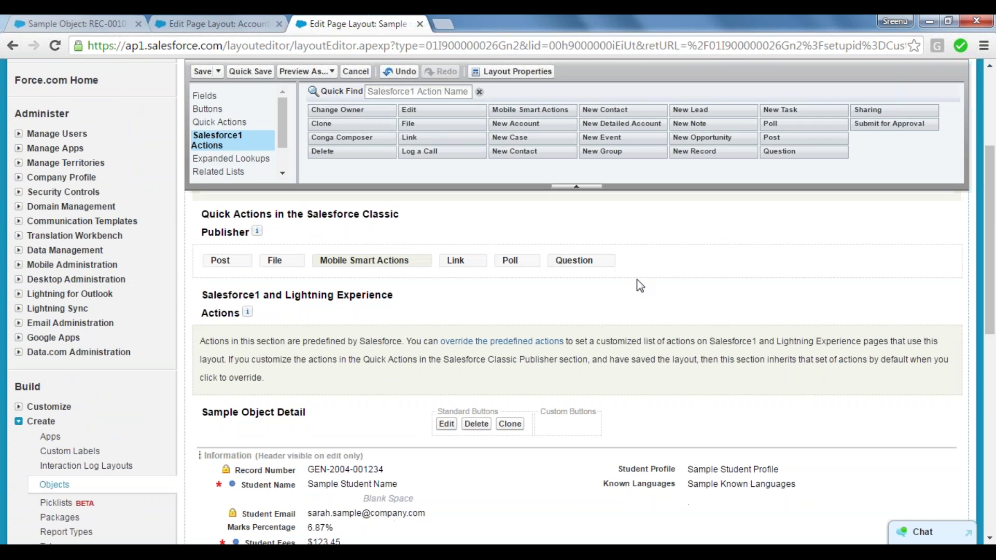
left_click_drag(457, 137, 644, 268)
left_click_drag(574, 260, 620, 208)
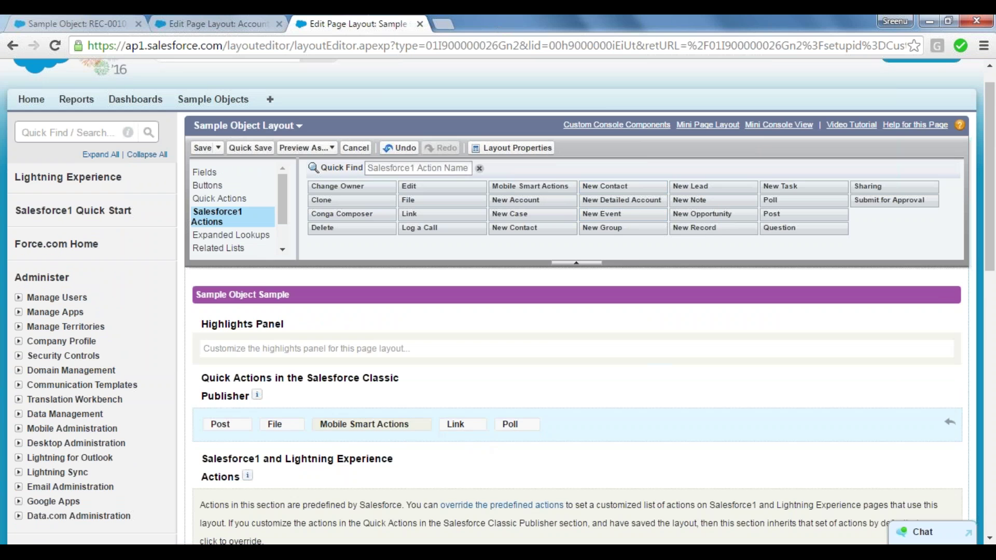
left_click_drag(463, 426, 576, 232)
left_click_drag(397, 432, 422, 427)
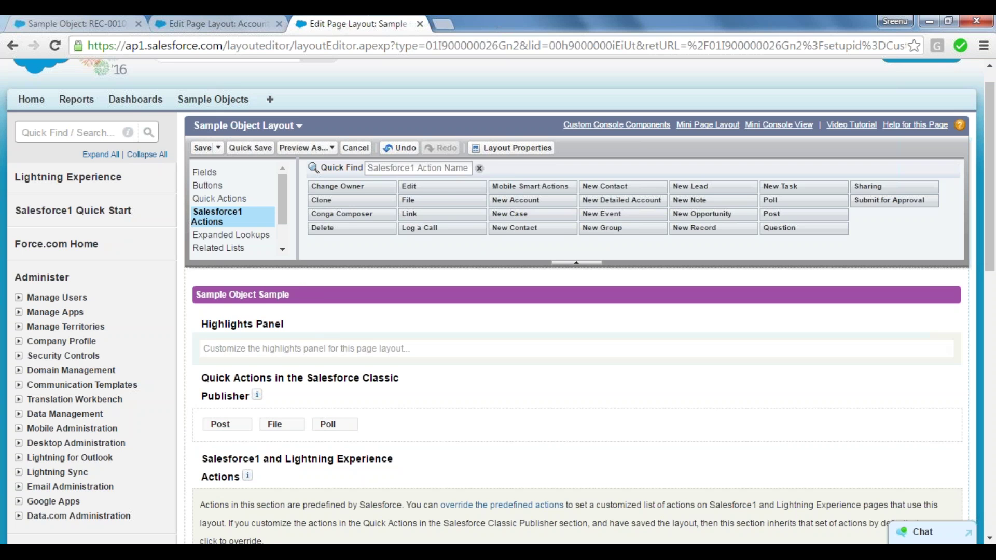
Replace Poll with New Account, Link, New Opportunity and New Task in the Classic Publisher, then quick-save.
left_click(252, 200)
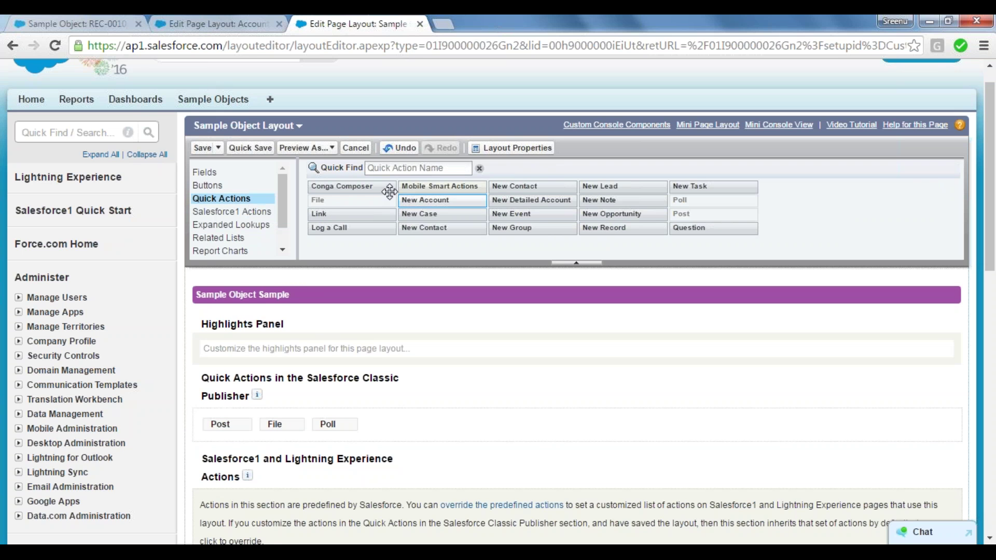
mouse_move(333, 428)
left_mouse_down()
mouse_move(457, 319)
mouse_move(462, 218)
mouse_move(446, 205)
mouse_move(519, 324)
mouse_move(421, 429)
left_mouse_up()
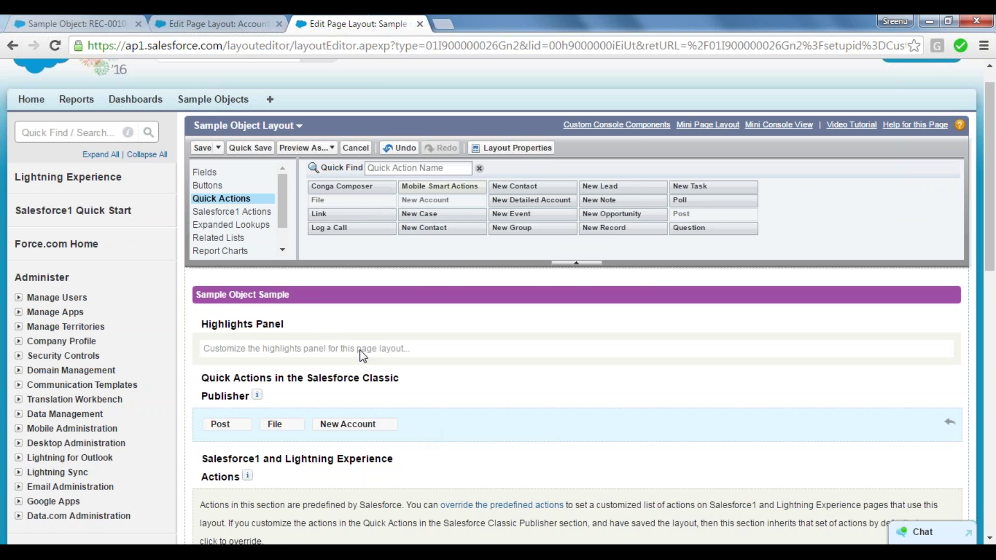
left_click_drag(337, 214, 488, 436)
left_click_drag(629, 213, 633, 405)
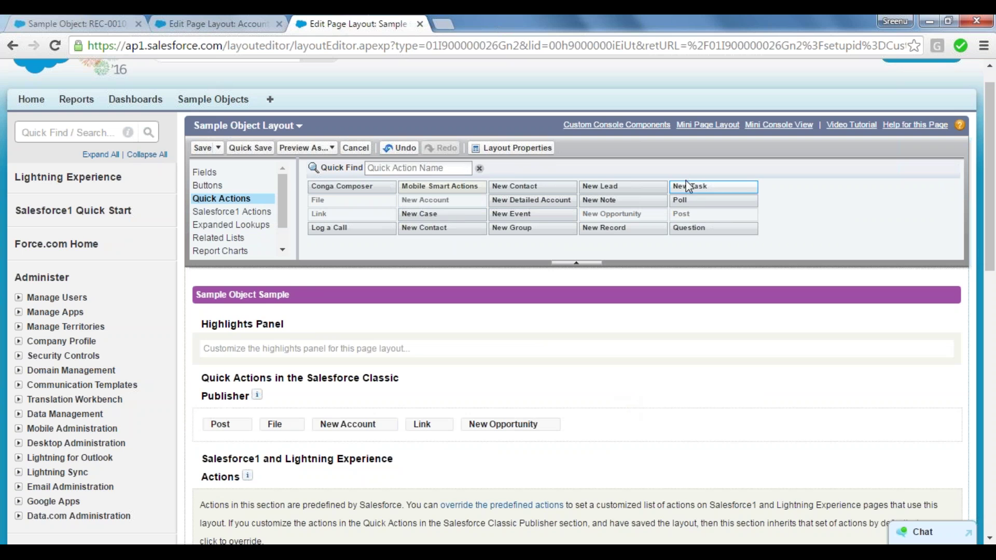
left_click_drag(689, 188, 690, 428)
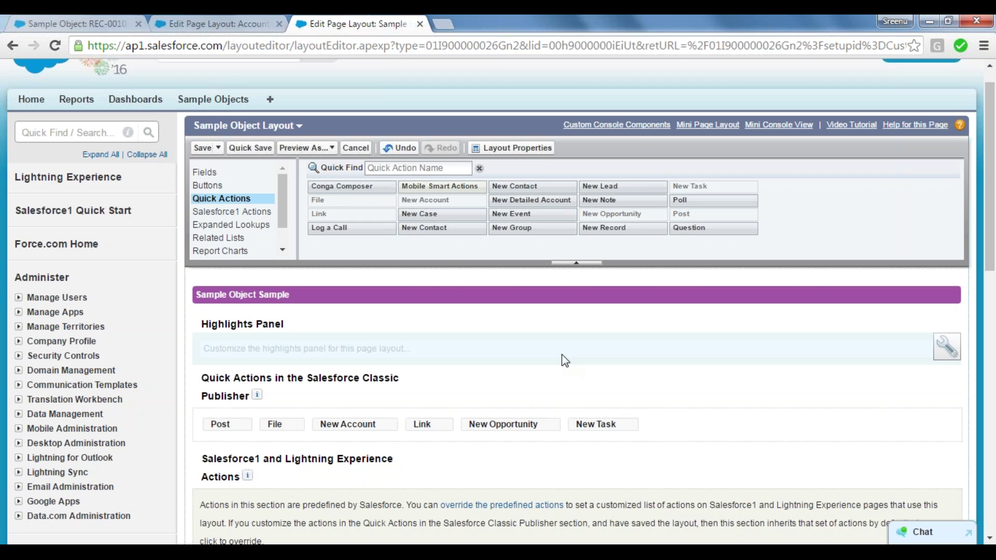
left_click(250, 148)
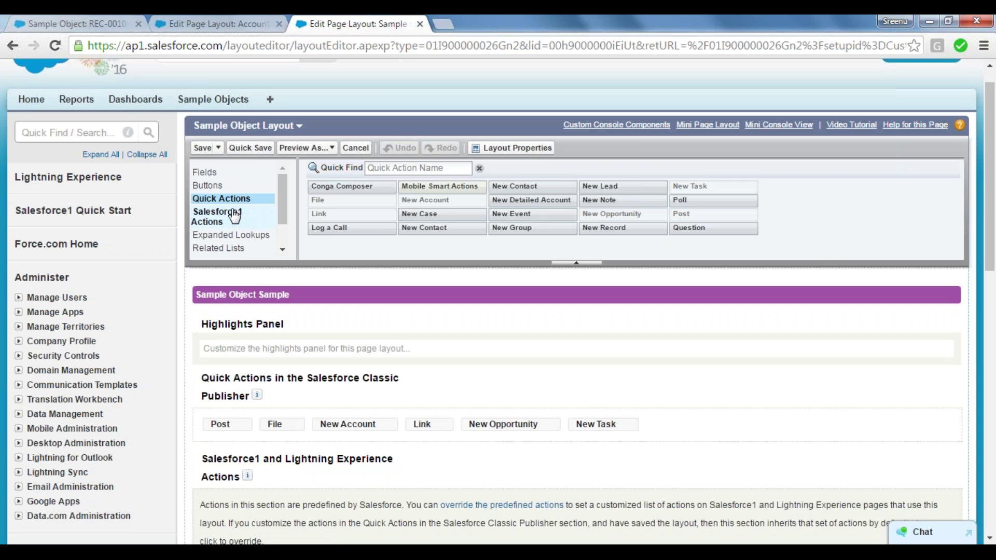
Override the predefined Salesforce1 and Lightning Experience actions with the layout's own list, from Post and File through Delete and Edit.
left_click(238, 218)
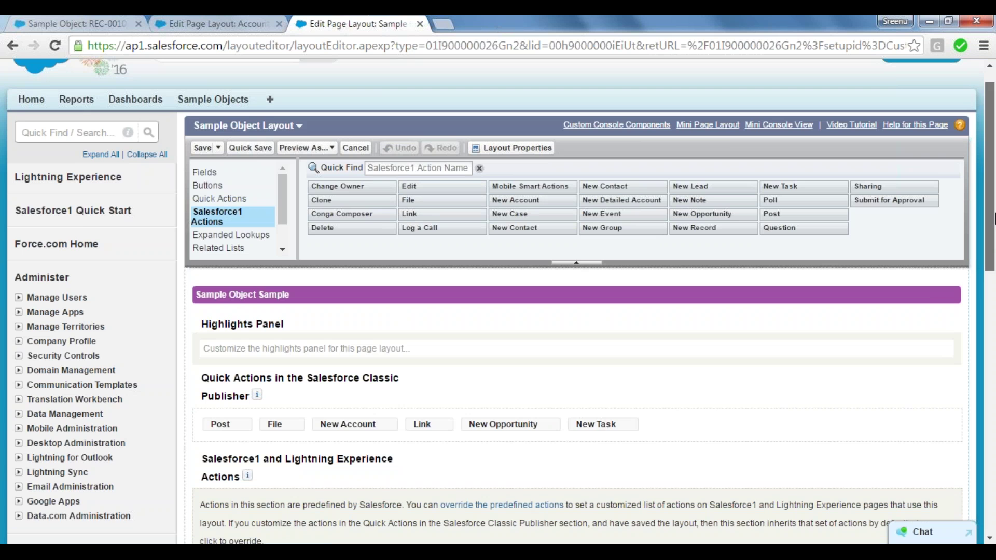
scroll(617, 361, "down", 3)
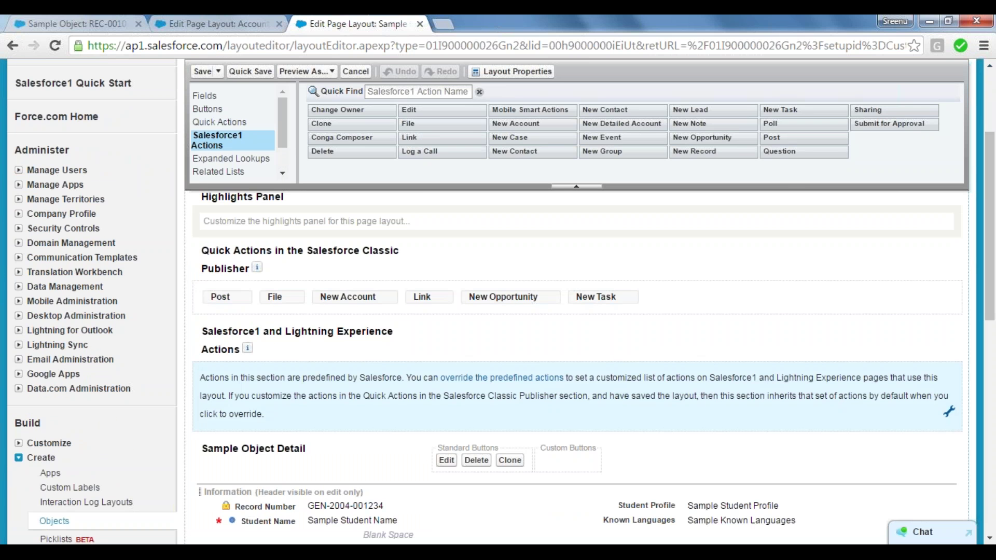
left_click(949, 411)
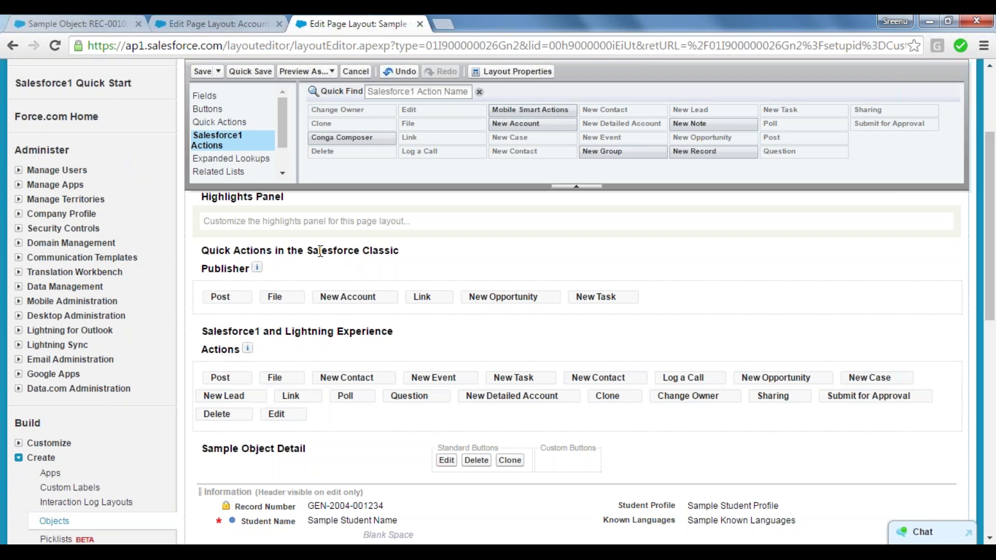
left_click_drag(307, 251, 403, 255)
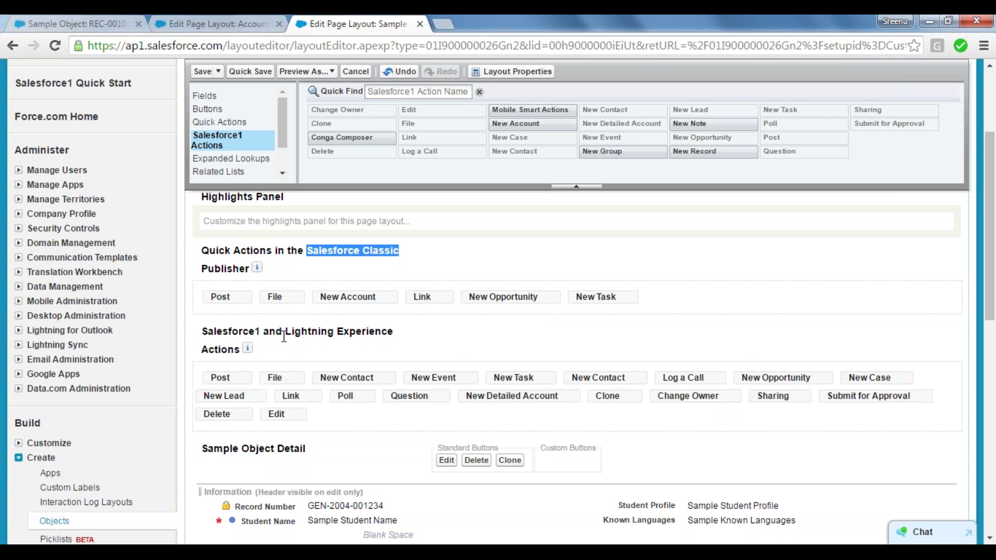
left_click_drag(259, 331, 201, 331)
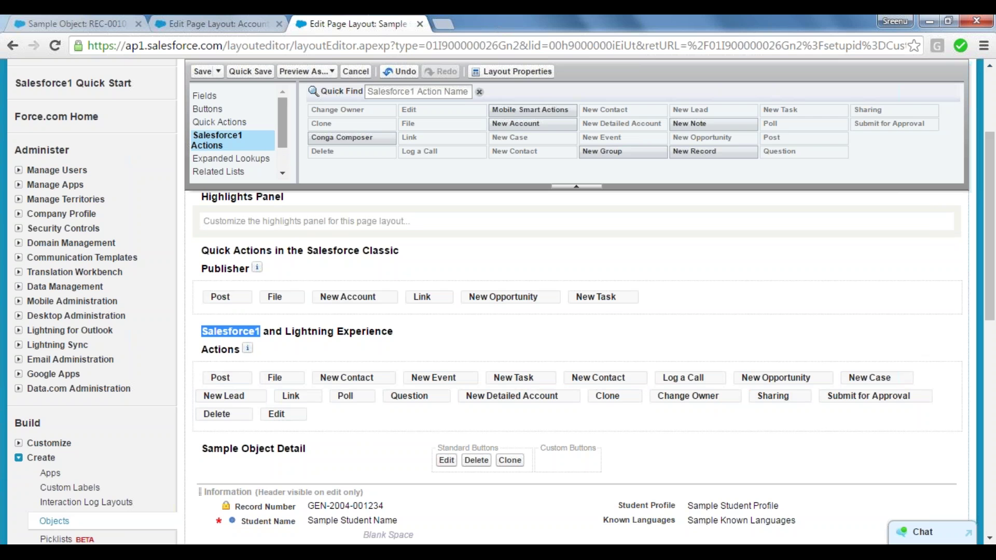
scroll(238, 133, "down", 2)
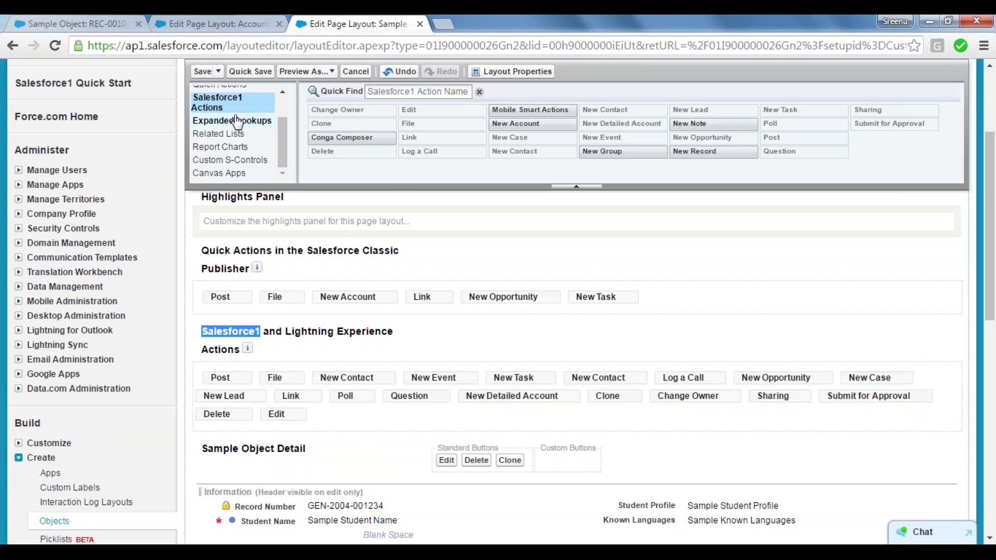
From the Related Lists palette, drop Approval History, Content Deliveries, Related Content, Files and Groups into the layout.
left_click(236, 124)
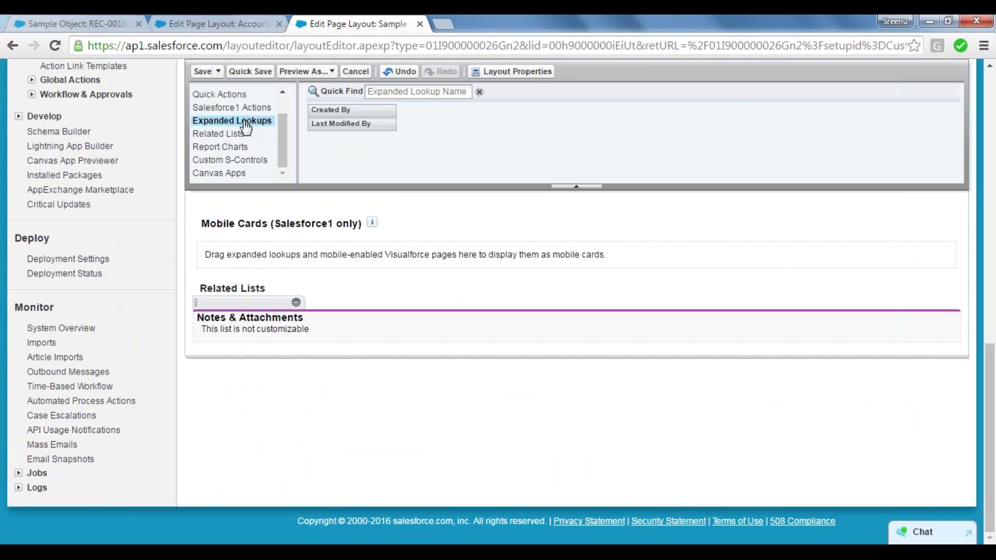
left_click(240, 135)
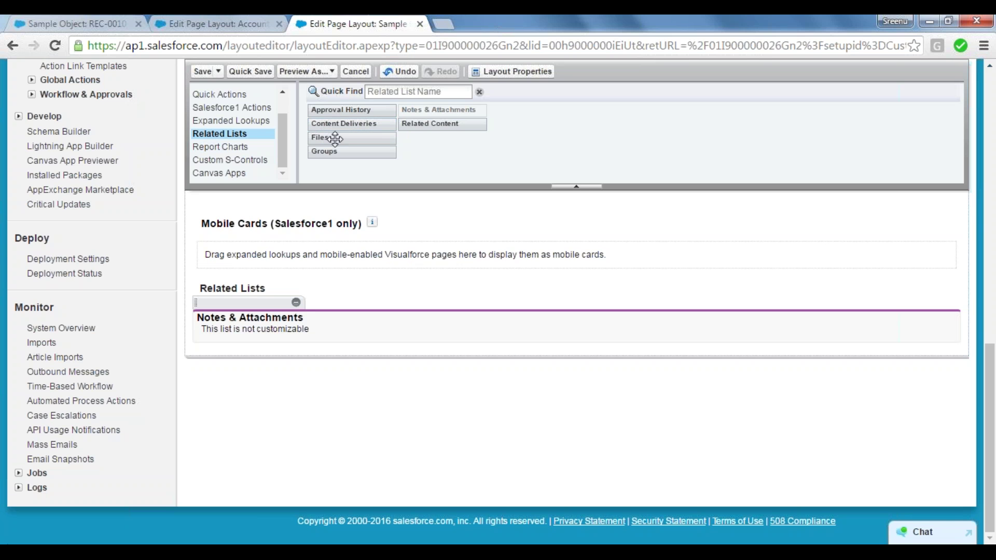
left_click_drag(345, 110, 337, 315)
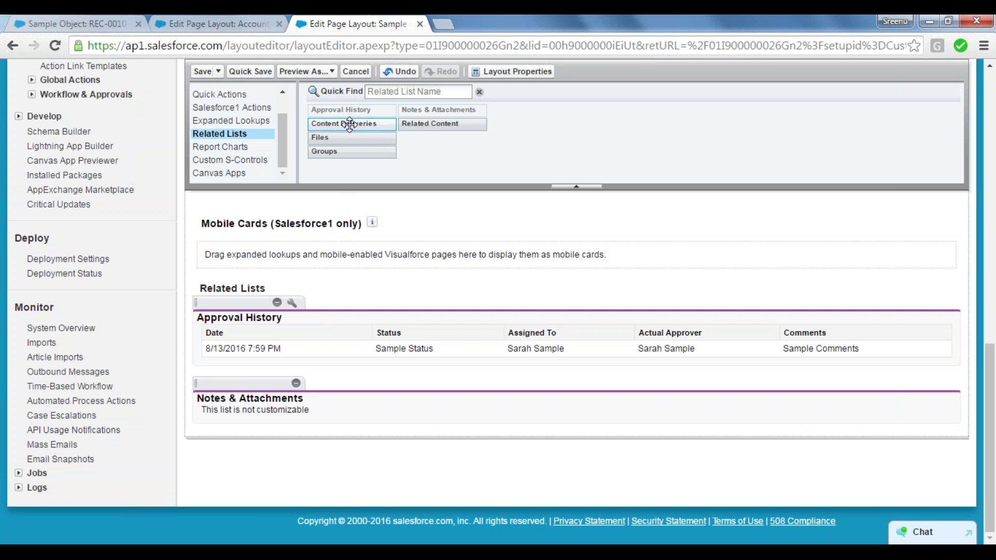
left_click_drag(348, 130, 339, 323)
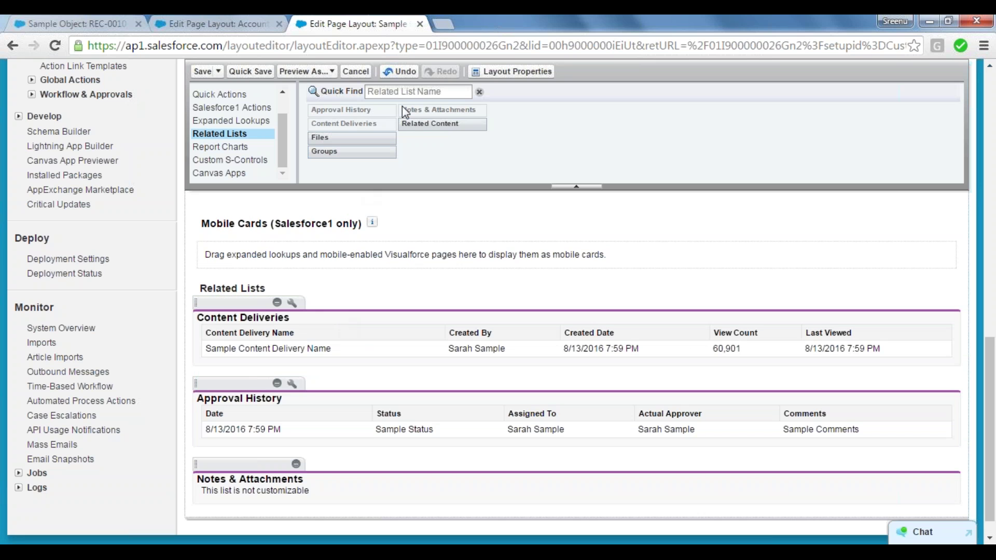
left_click_drag(422, 128, 385, 347)
left_click_drag(348, 138, 332, 336)
left_click_drag(340, 151, 318, 349)
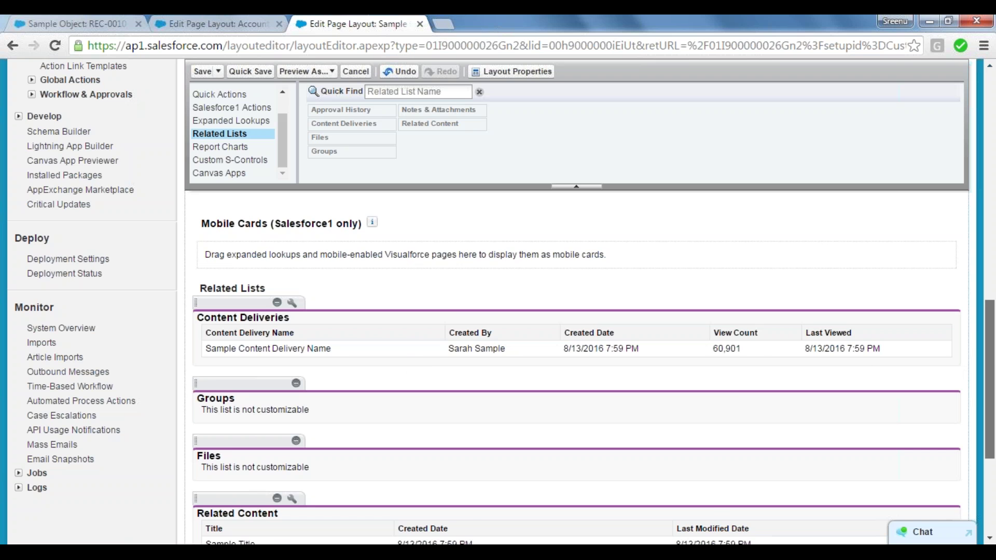
left_click_drag(992, 366, 993, 454)
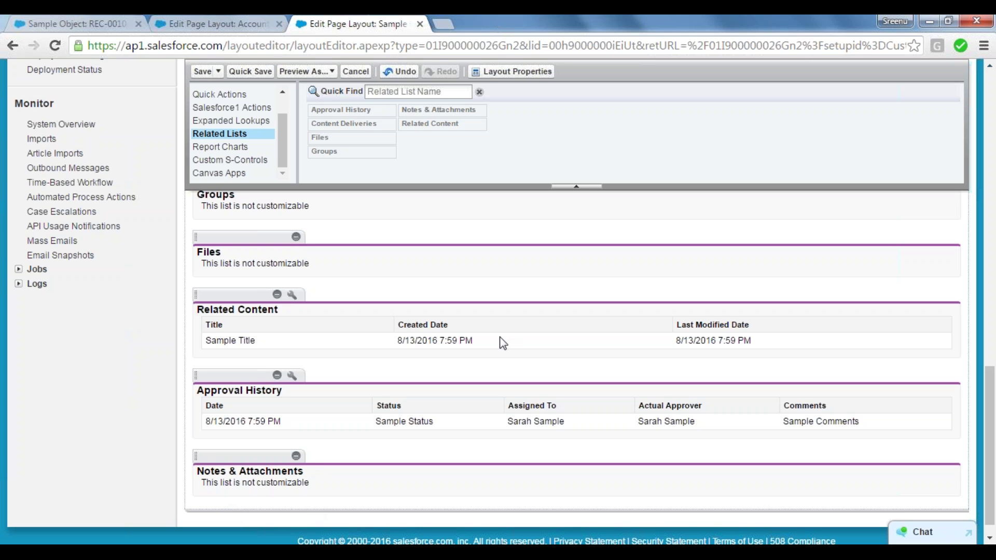
left_click_drag(993, 449, 993, 317)
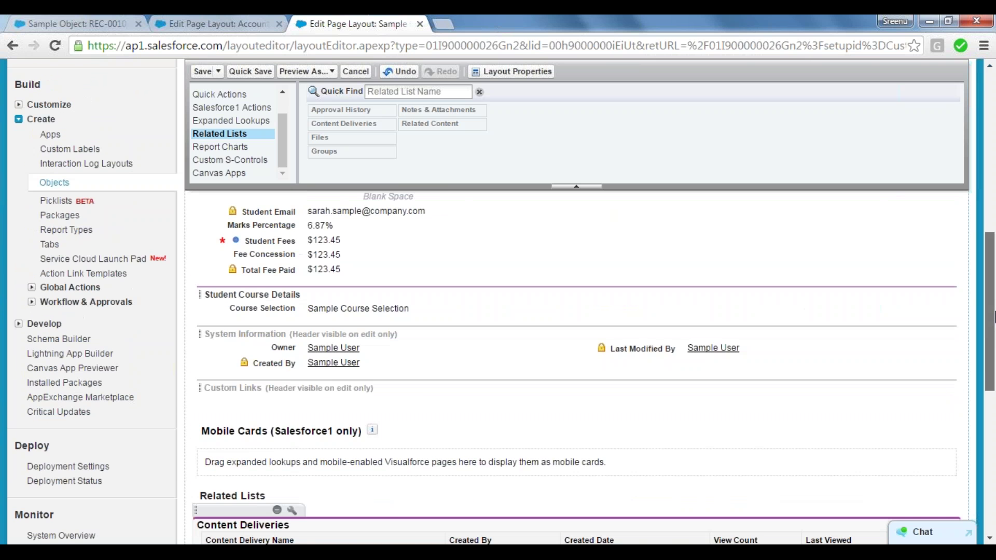
left_click_drag(980, 266, 959, 102)
Review Layout Properties and the Preview As profile list unchanged, then Quick Save the Sample Object layout.
left_click(517, 178)
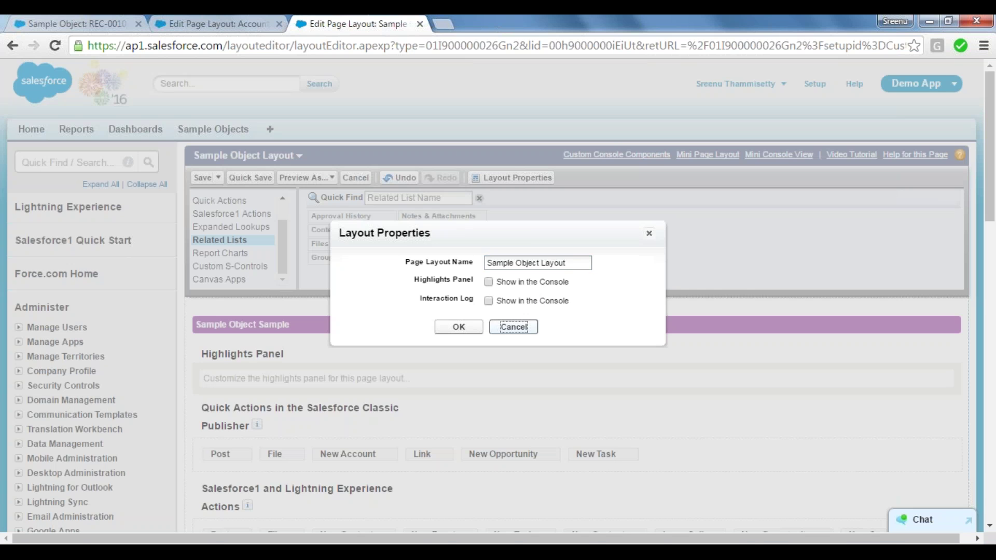
left_click(514, 327)
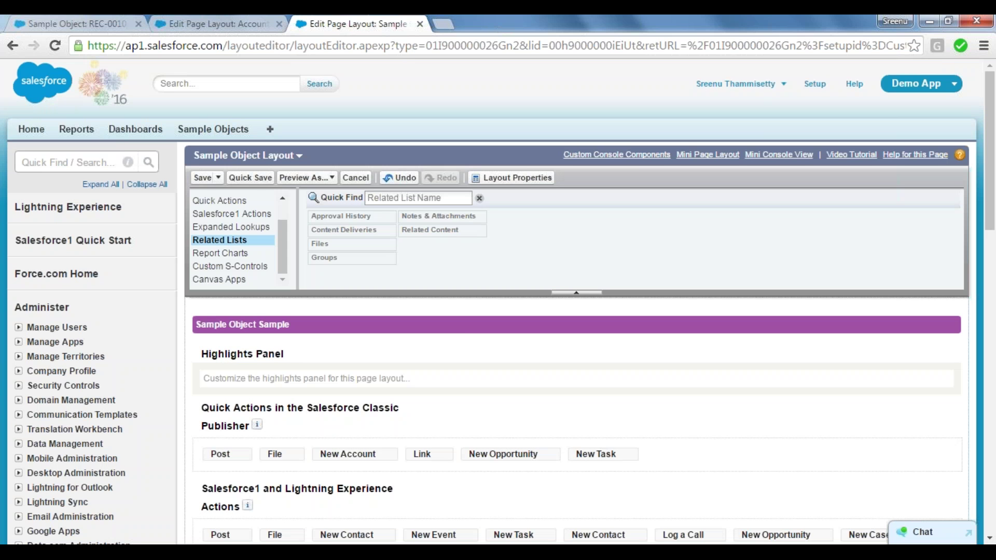
left_click(333, 178)
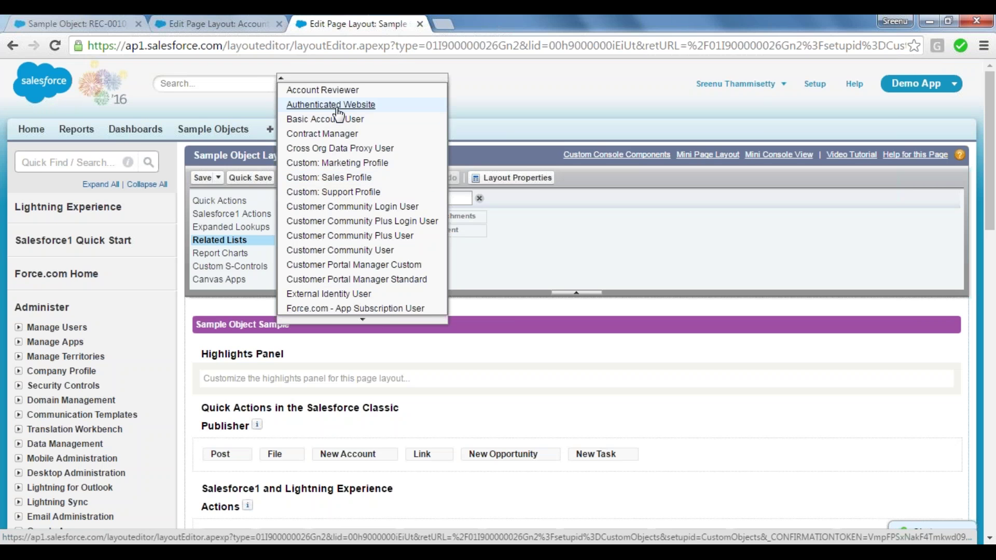
scroll(338, 113, "down", 2)
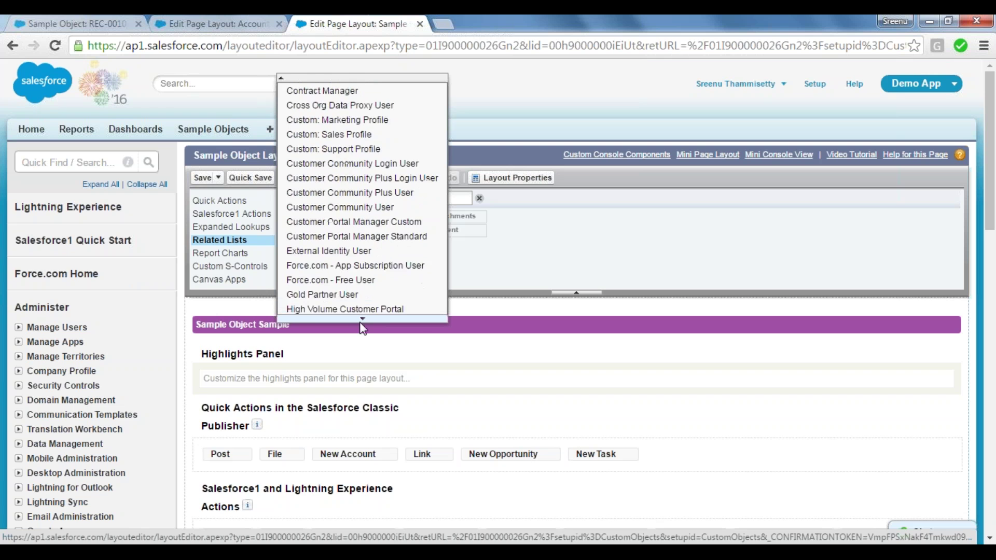
scroll(363, 322, "down", 4)
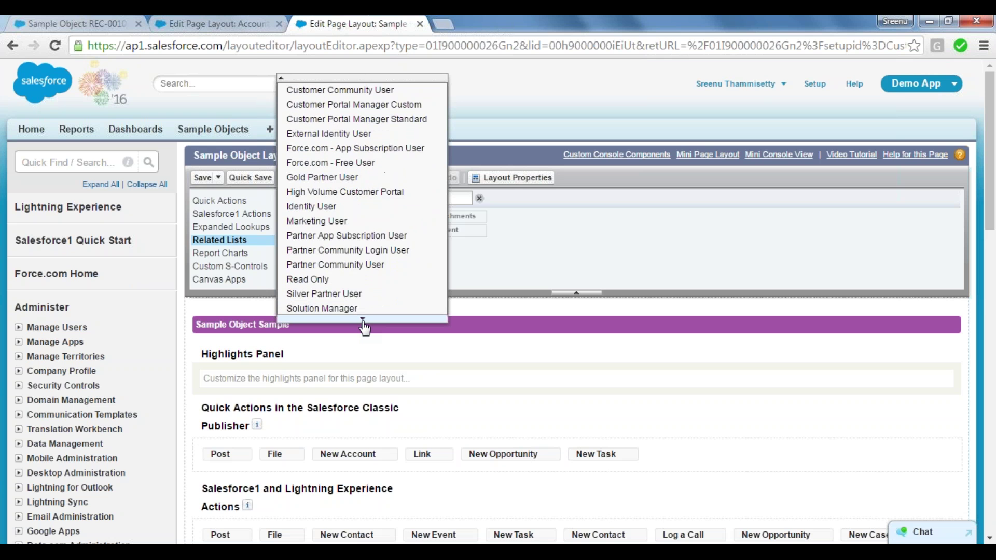
scroll(365, 327, "down", 3)
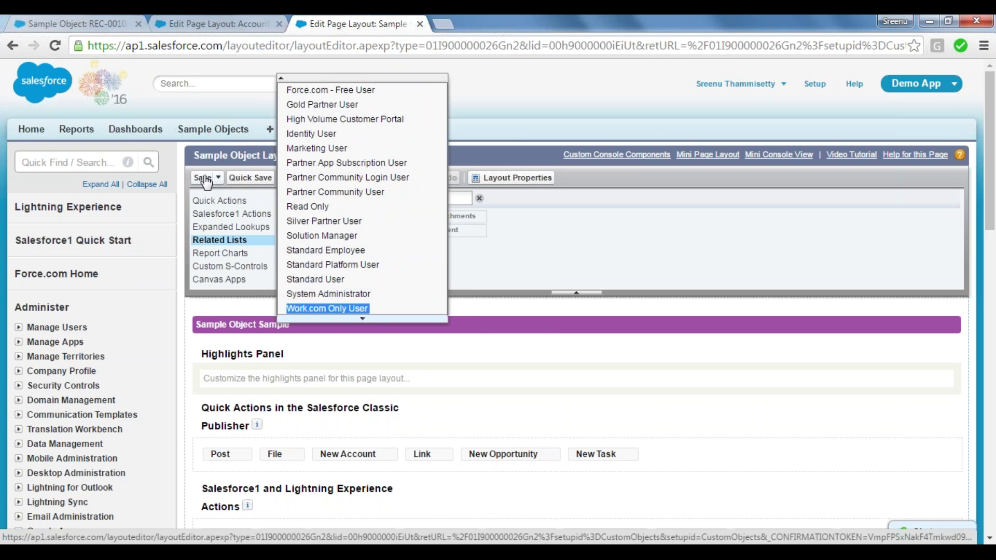
left_click(249, 179)
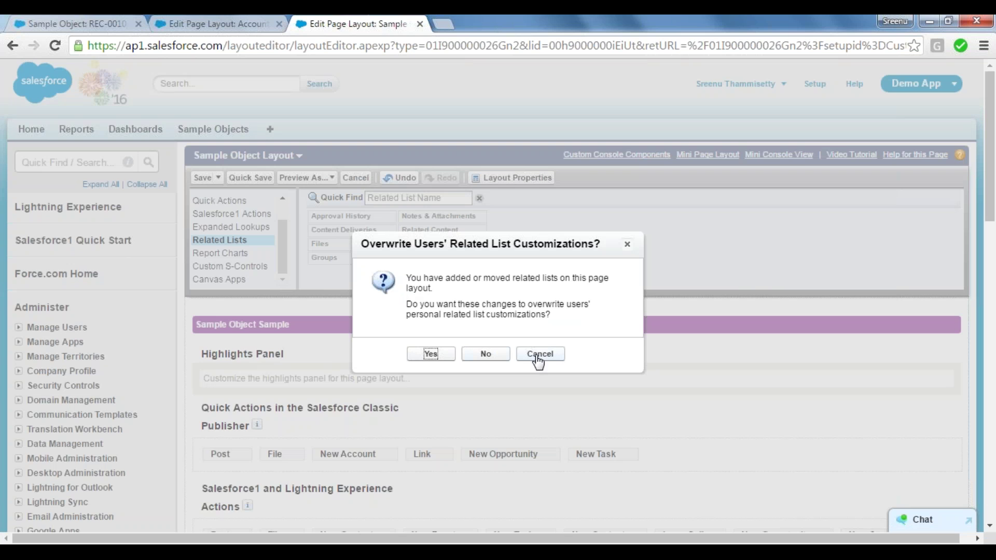
Confirm that the layout's related lists overwrite users' personal related list customizations.
left_click(430, 356)
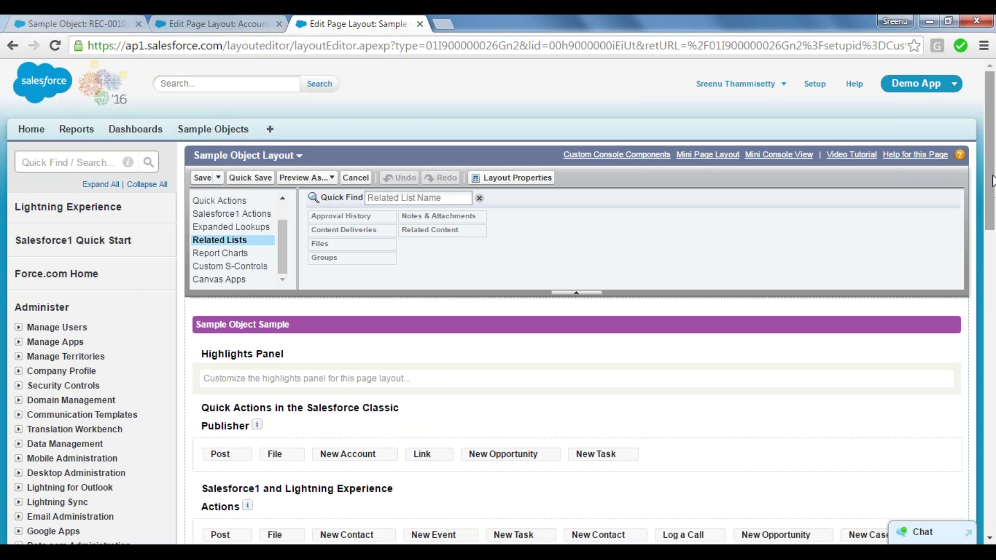
Scroll through the saved layout's related lists, then switch to the Notepad page-layout notes.
mouse_move(992, 181)
left_mouse_down()
mouse_move(990, 523)
mouse_move(990, 189)
left_mouse_up()
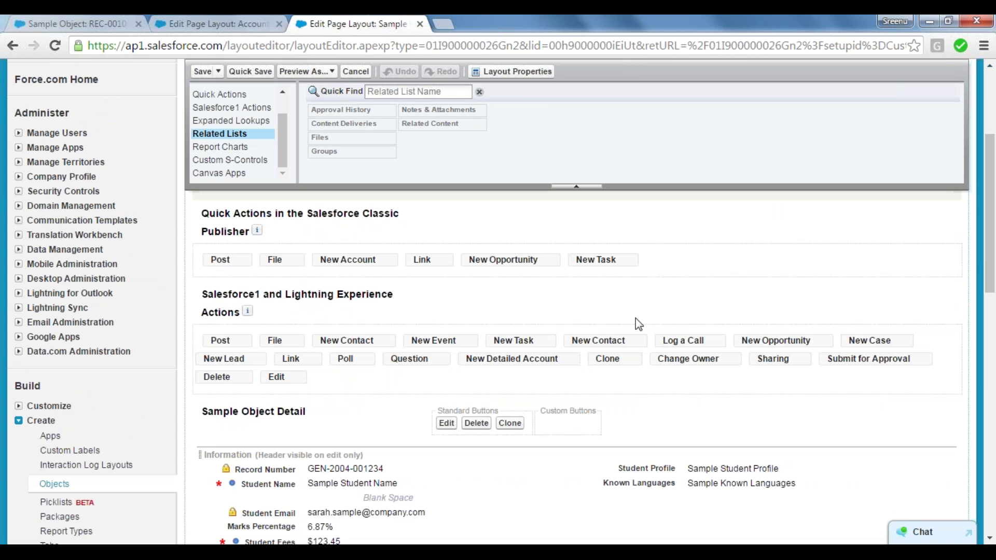
left_click_drag(991, 234, 992, 294)
scroll(992, 294, "up", 2)
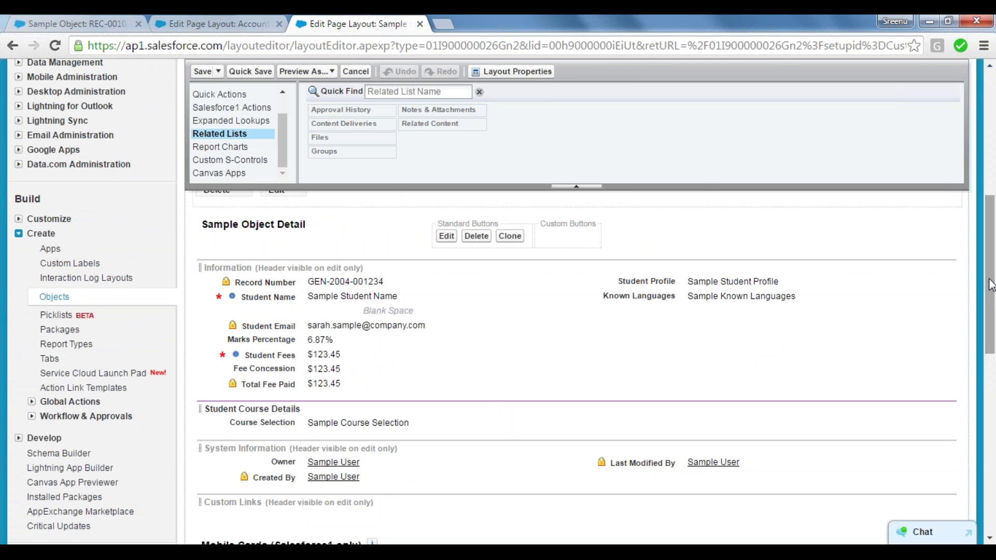
left_click_drag(993, 296, 993, 389)
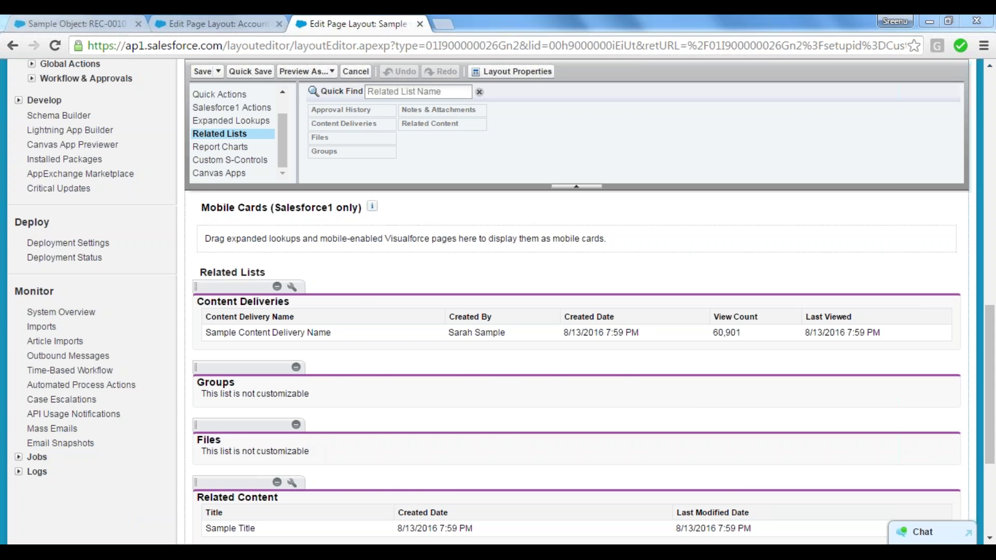
key("alt+Tab")
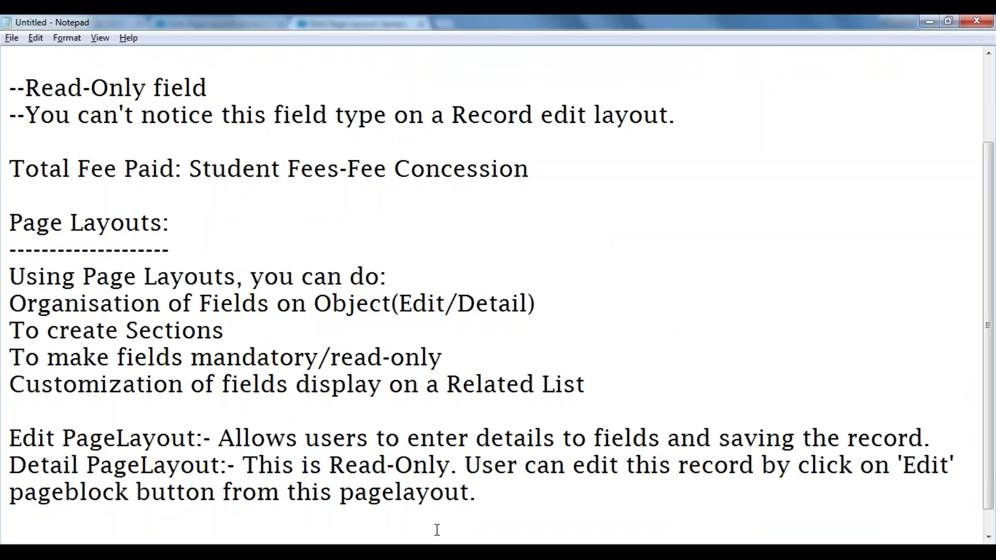